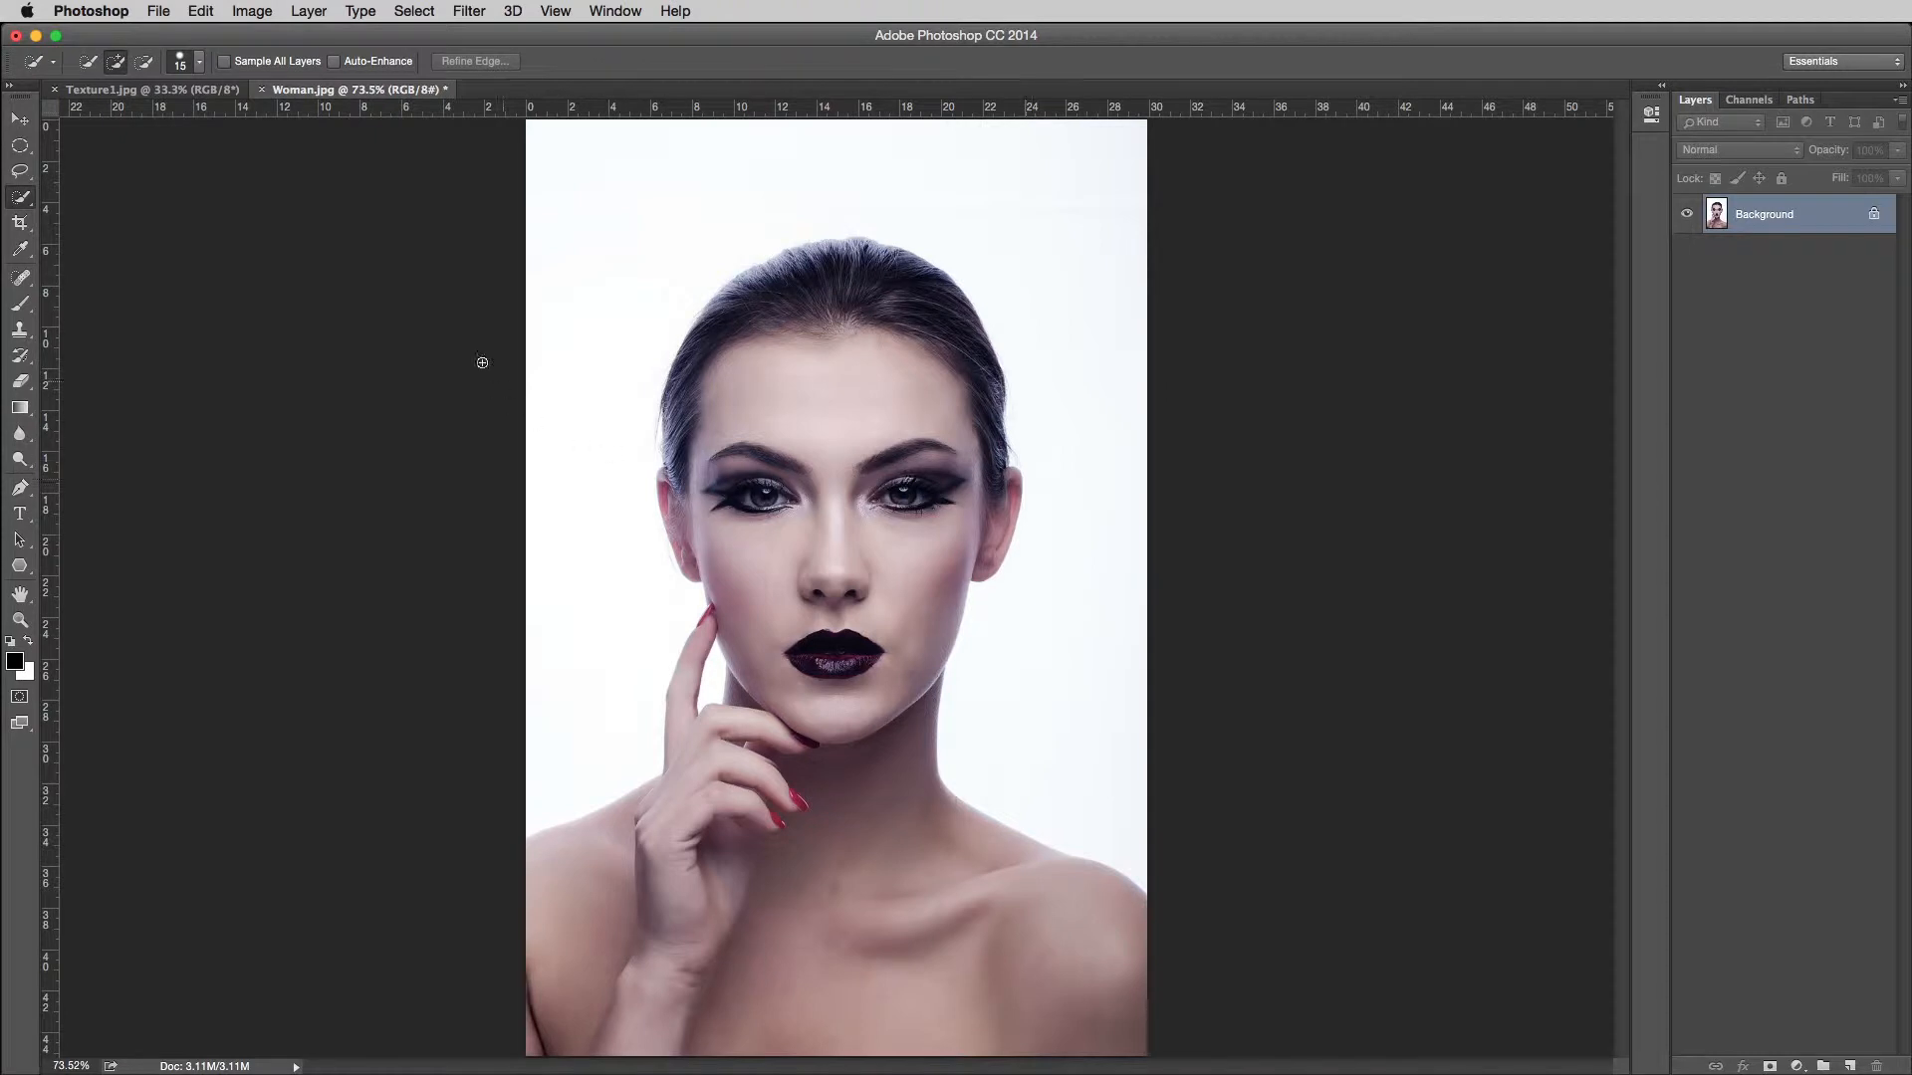
- Select the white backdrop around the woman in Woman.jpg with the Quick Selection tool at brush size 70
click(195, 91)
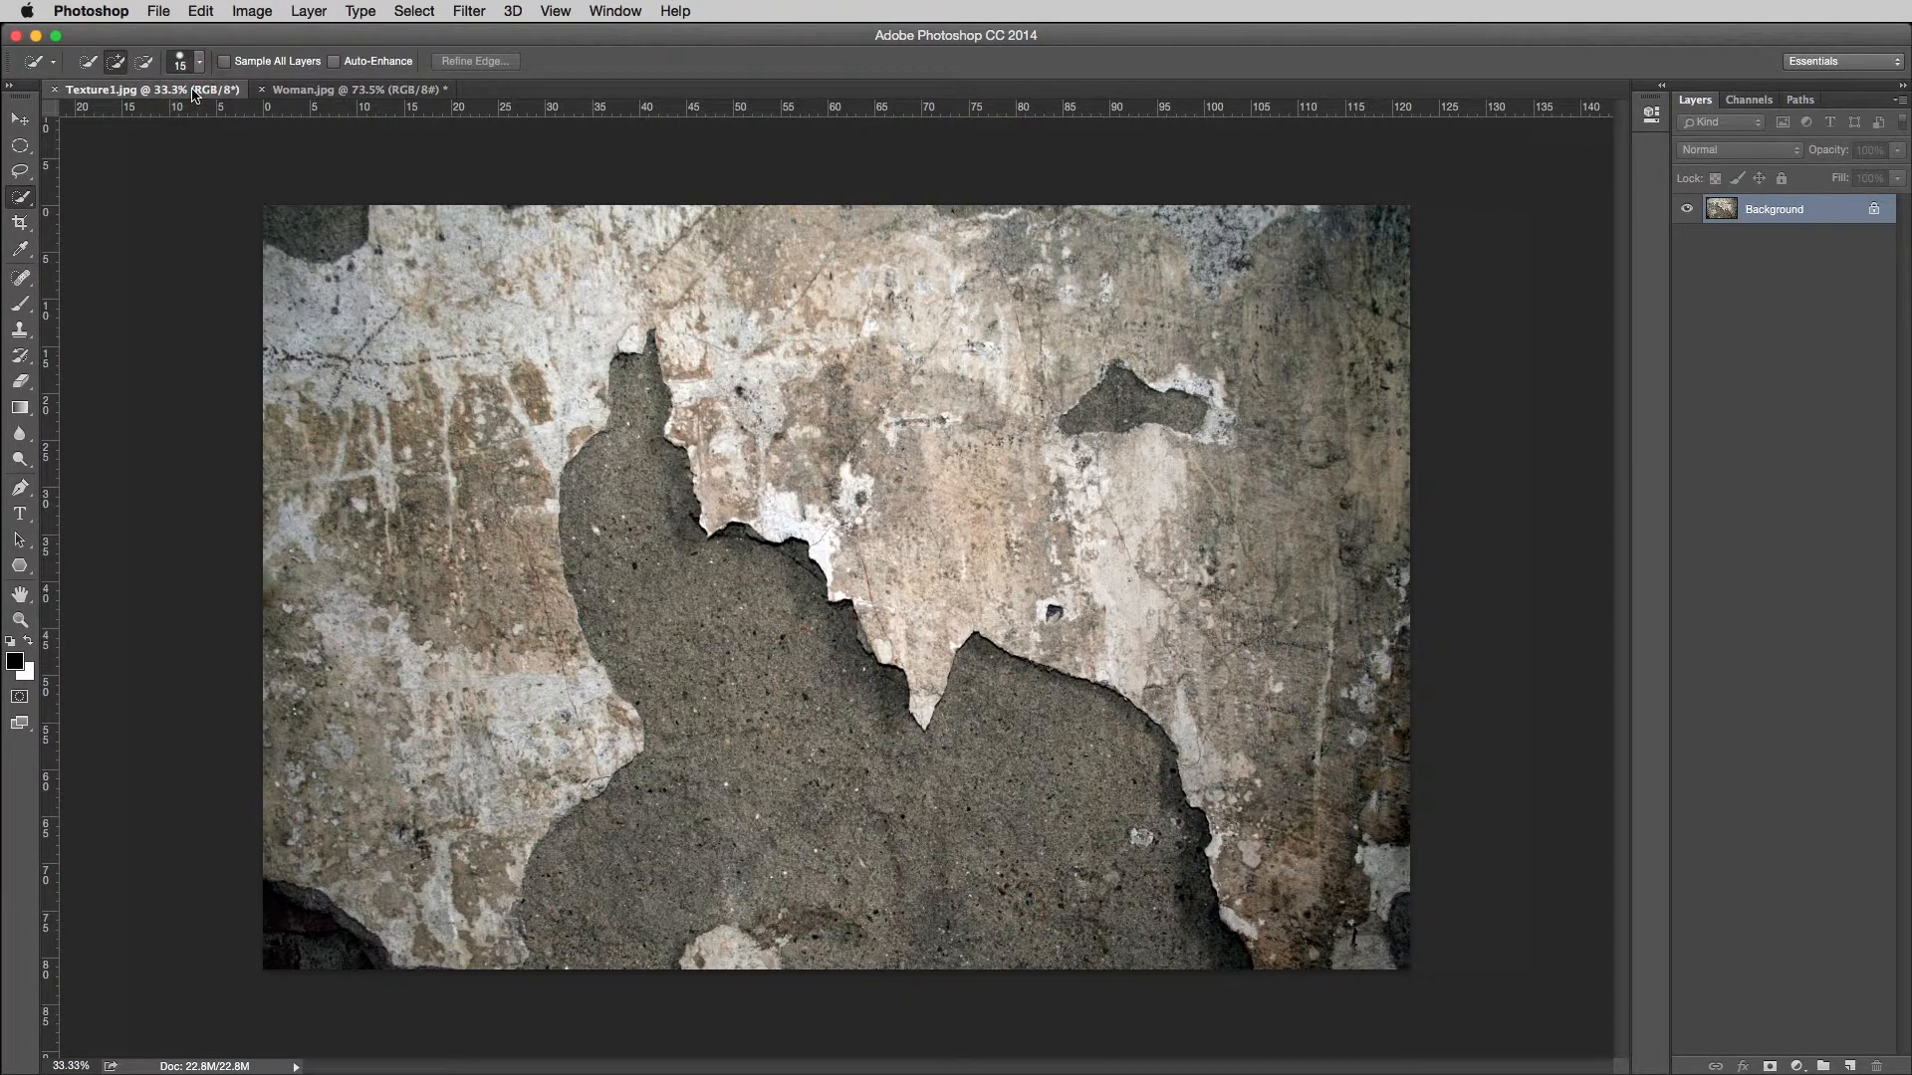
click(312, 91)
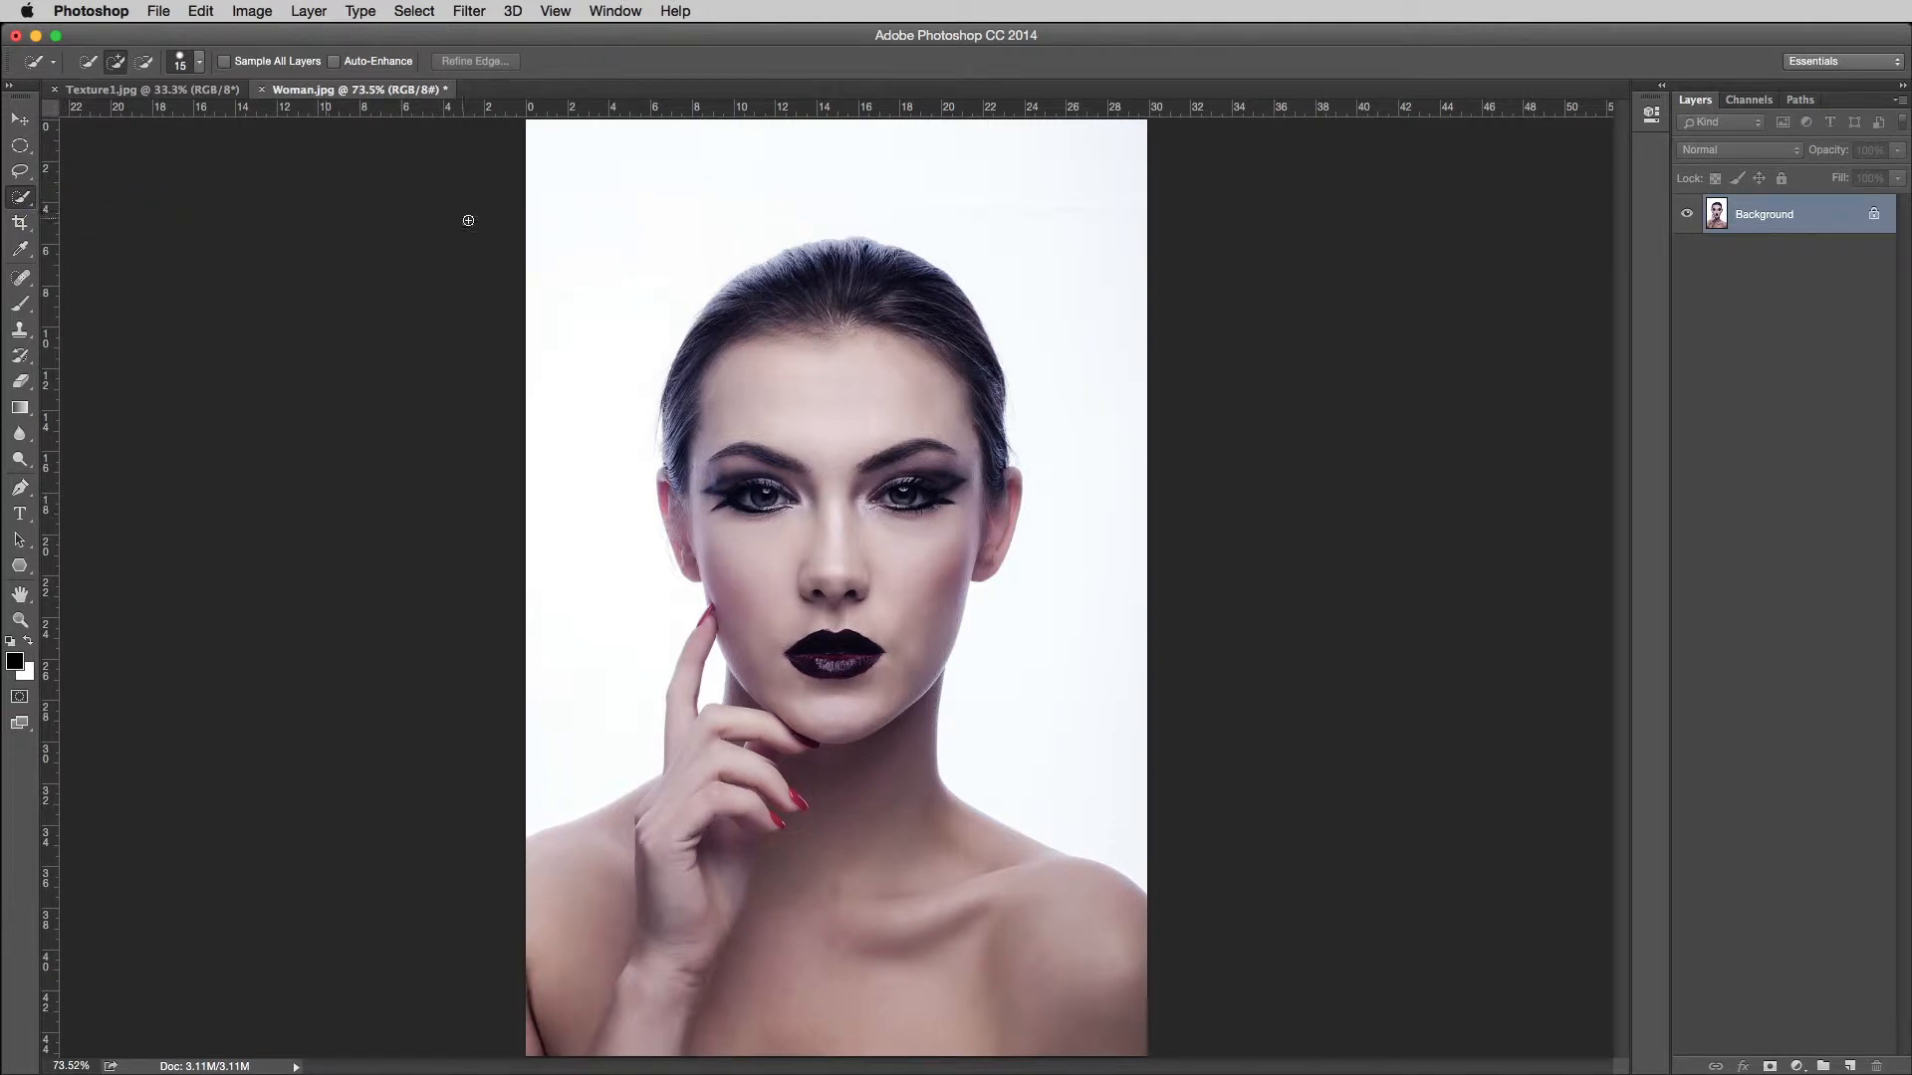
key(bracketright)
key(bracketright)
key(bracketright)
key(bracketright)
key(bracketright)
key(bracketright)
mouse_move(581, 721)
mouse_down()
mouse_move(594, 278)
mouse_move(649, 201)
mouse_move(811, 170)
mouse_move(1002, 188)
mouse_move(1062, 278)
mouse_move(1092, 427)
mouse_up()
- Add the white gap between the raised finger and the cheek to the selection, using a smaller Quick Selection brush
click(709, 679)
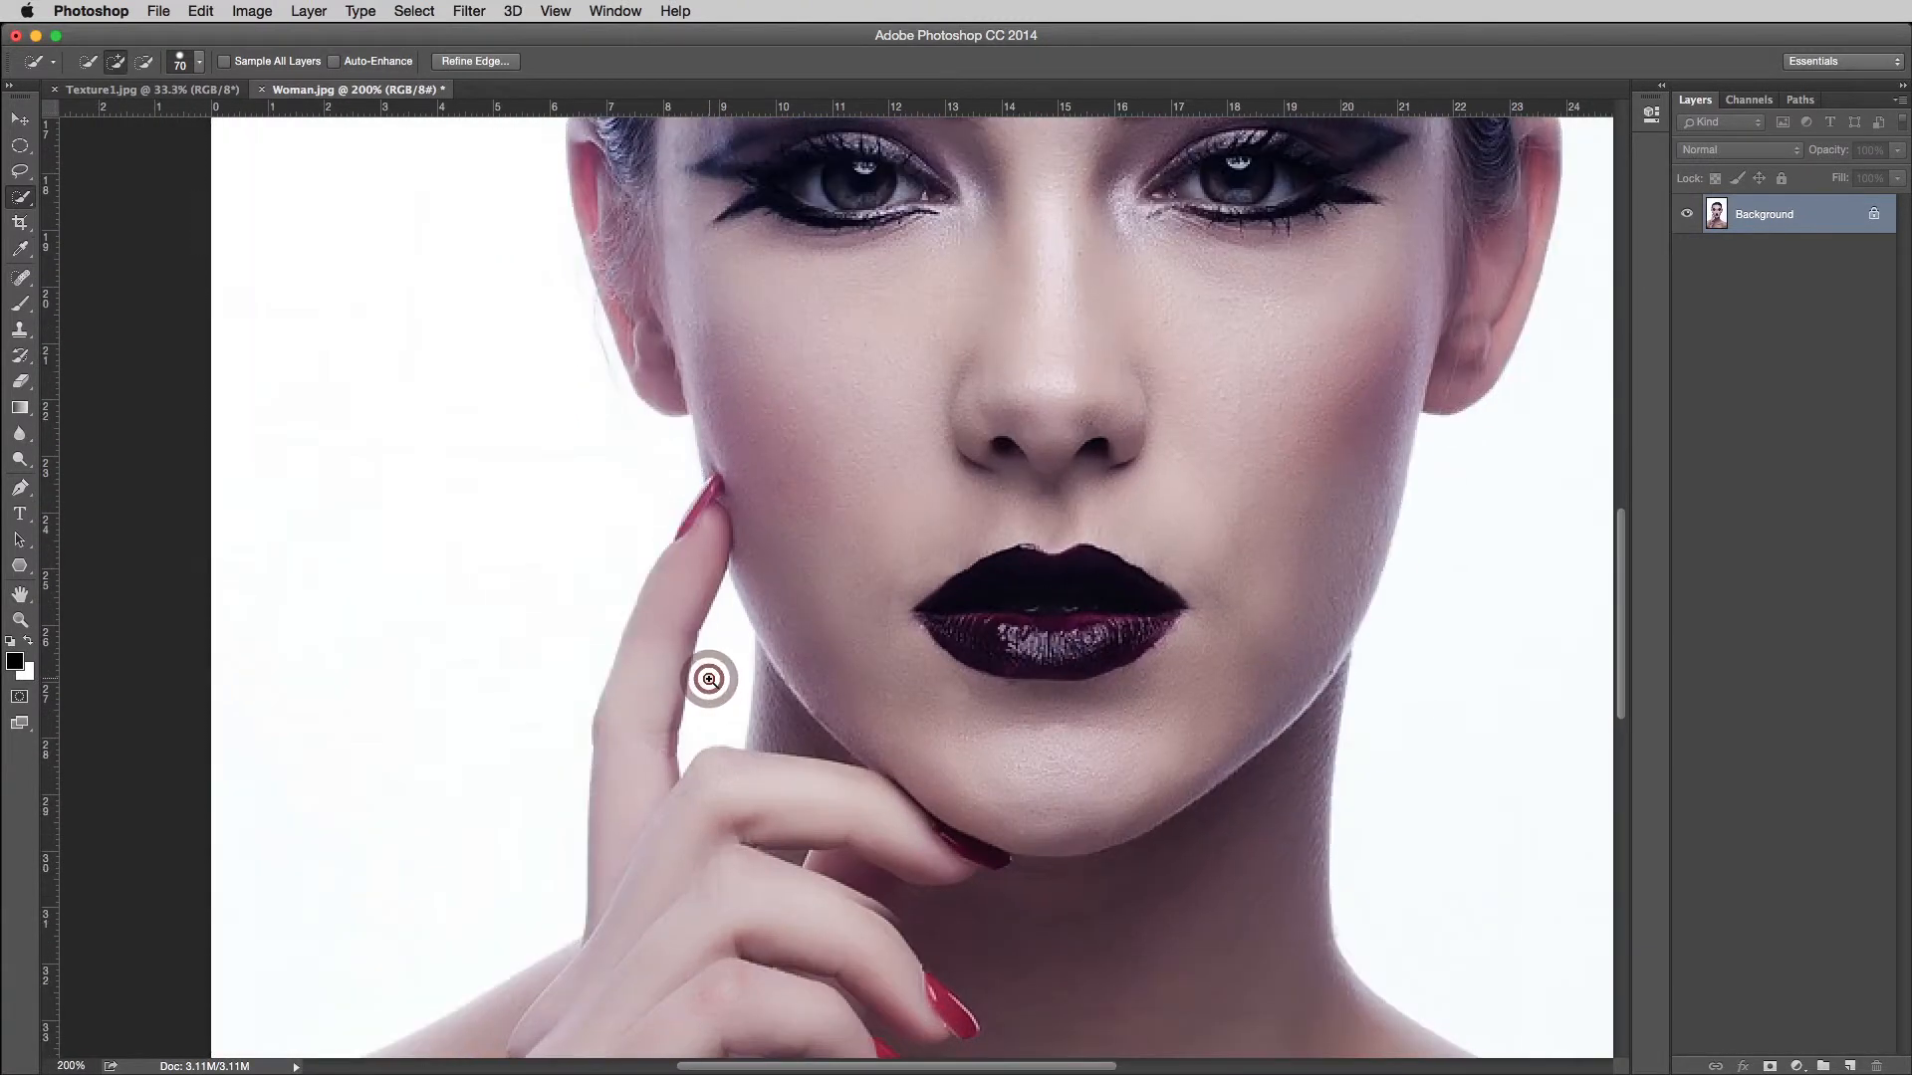
key(bracketleft)
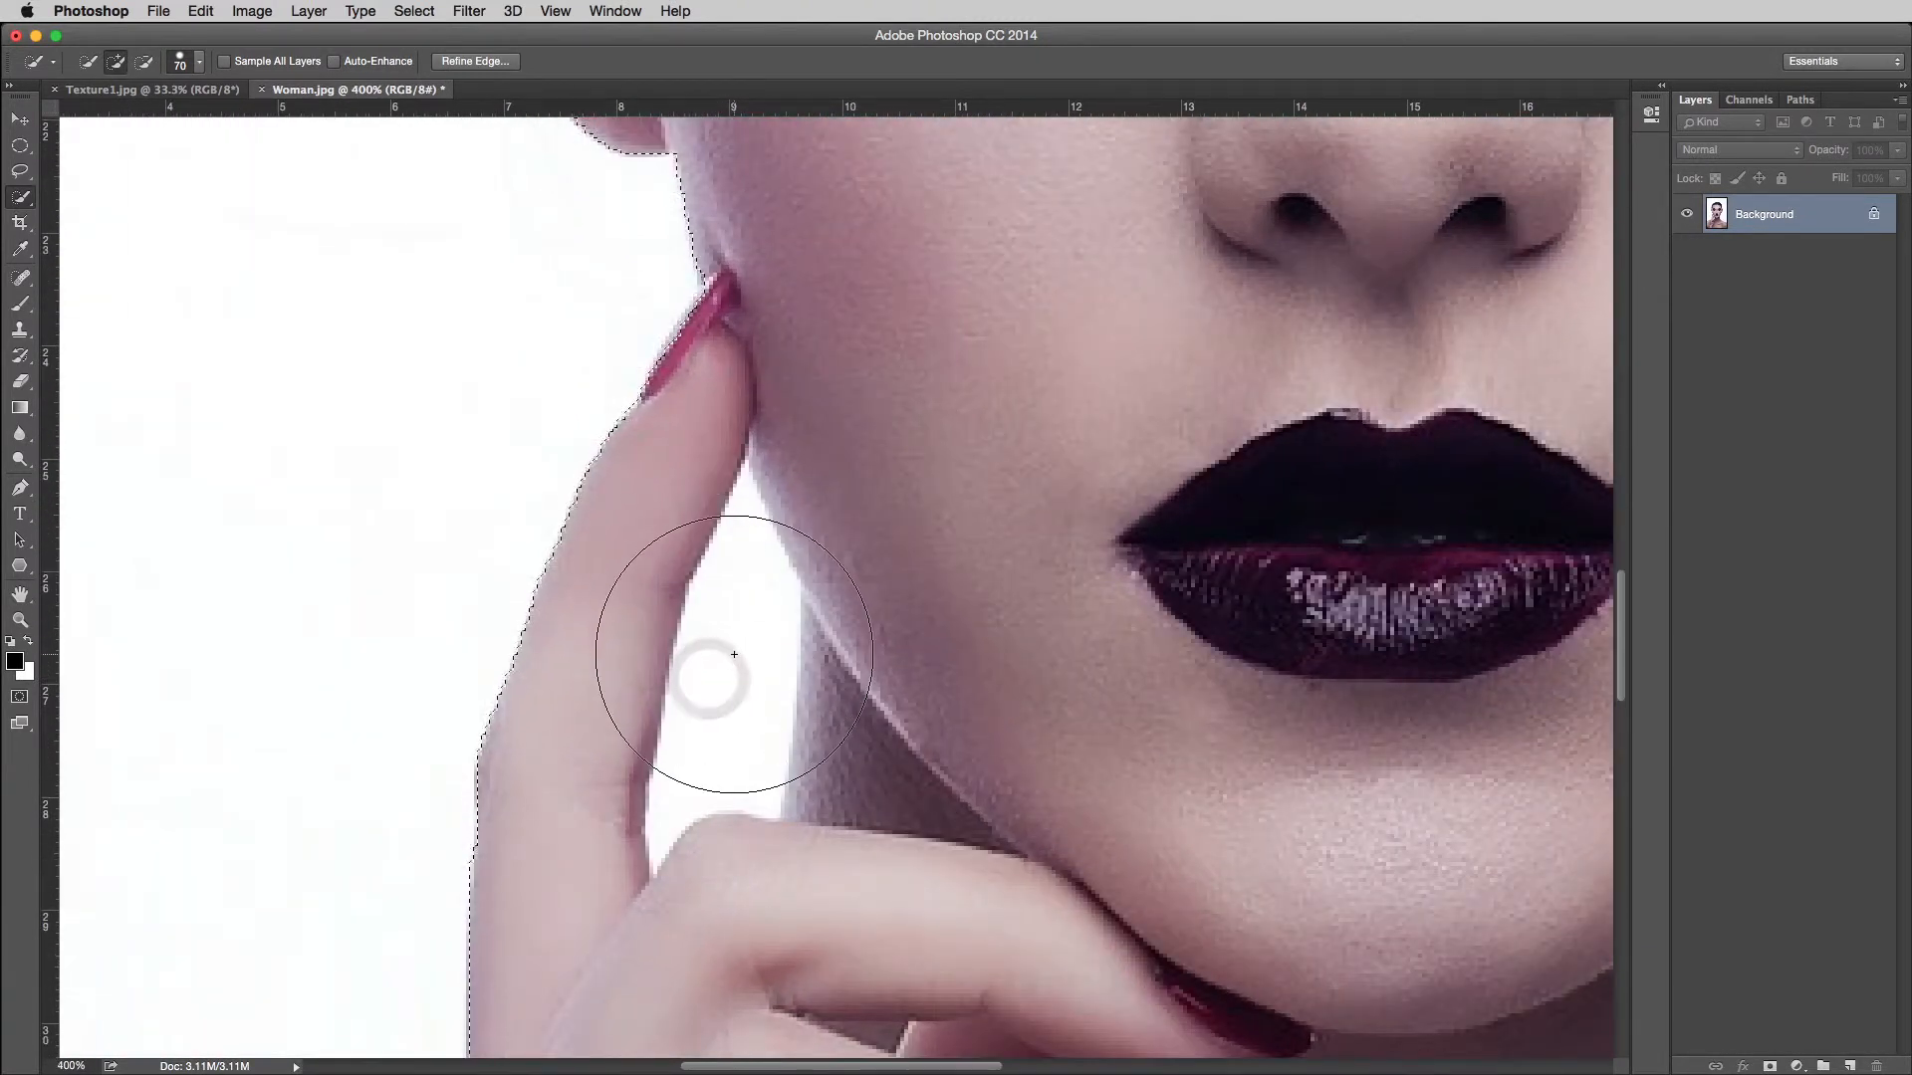
key(bracketleft)
key(bracketleft)
key(bracketleft)
key(bracketleft)
key(bracketleft)
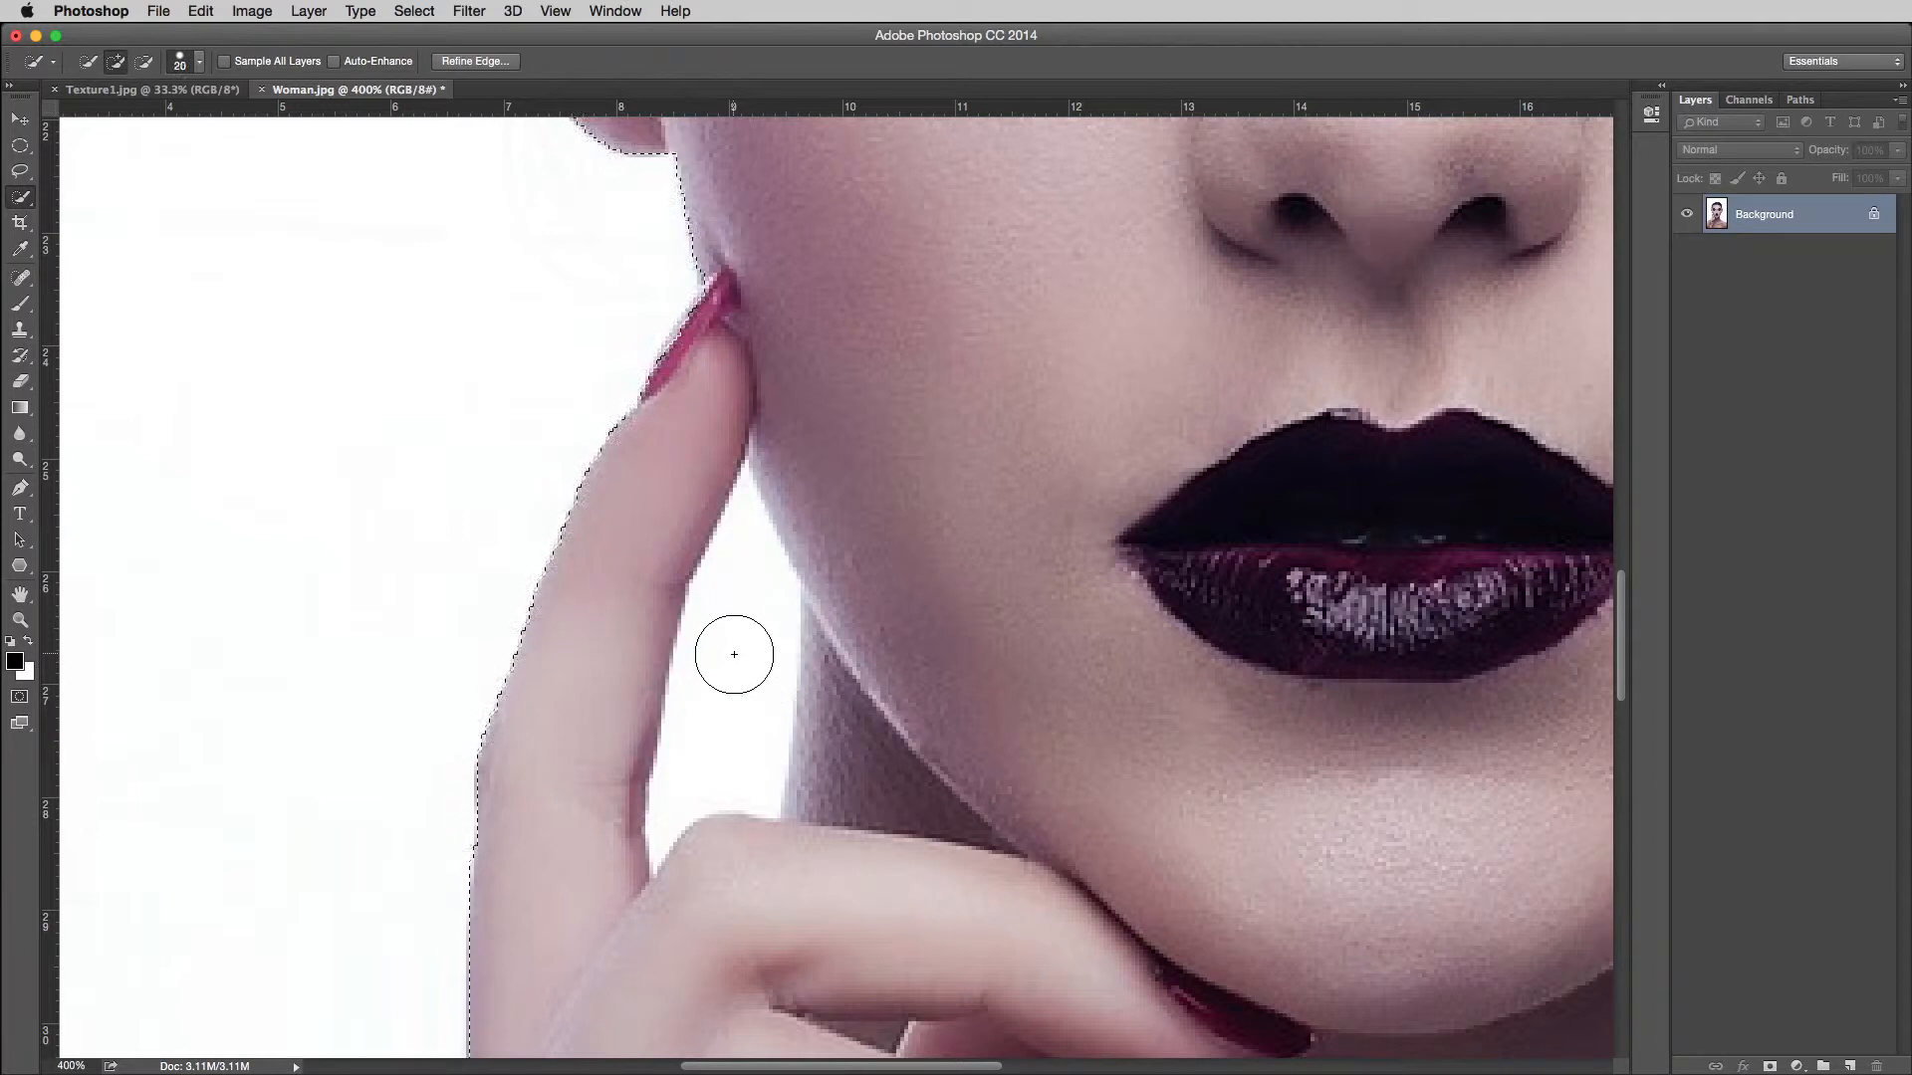
drag(738, 545, 739, 538)
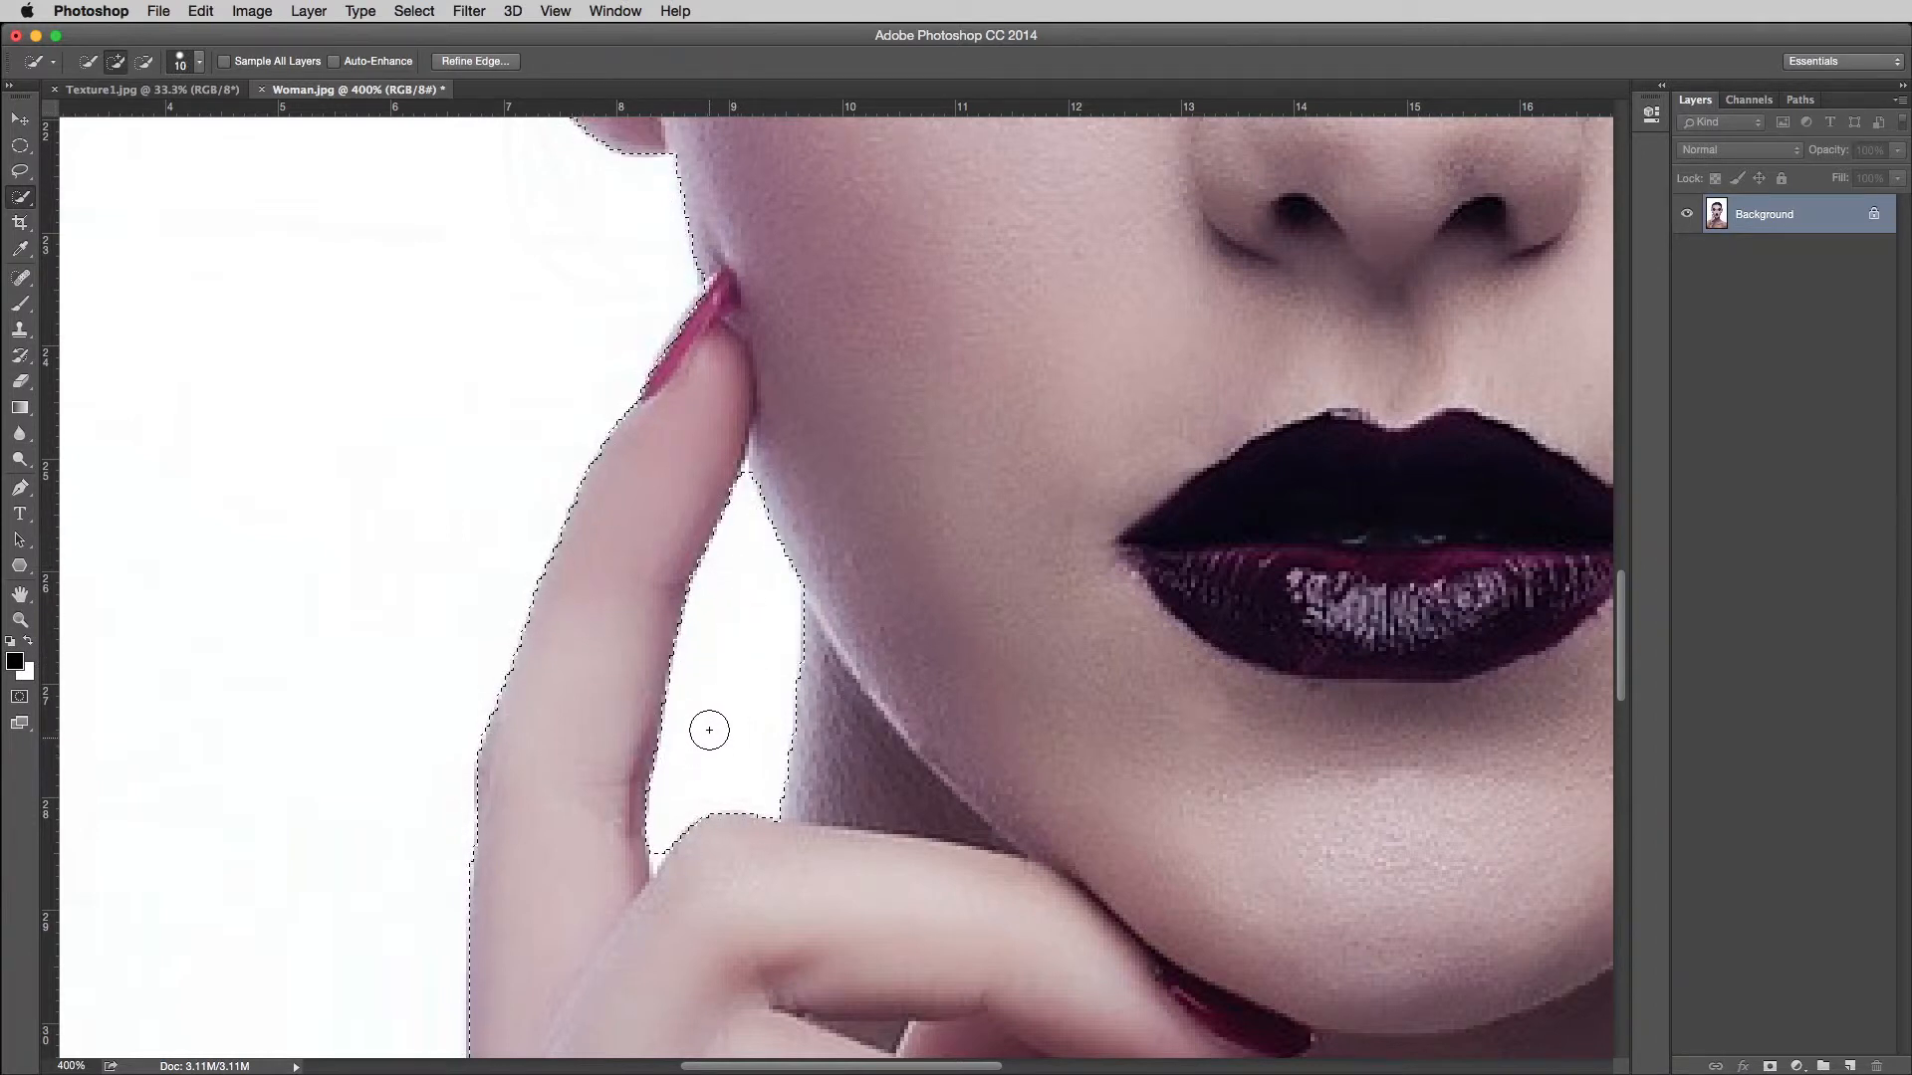
- Extend the selection into the narrow upper tip of the finger-cheek gap with a Quick Selection brush of size 1
scroll(745, 482, up, 4)
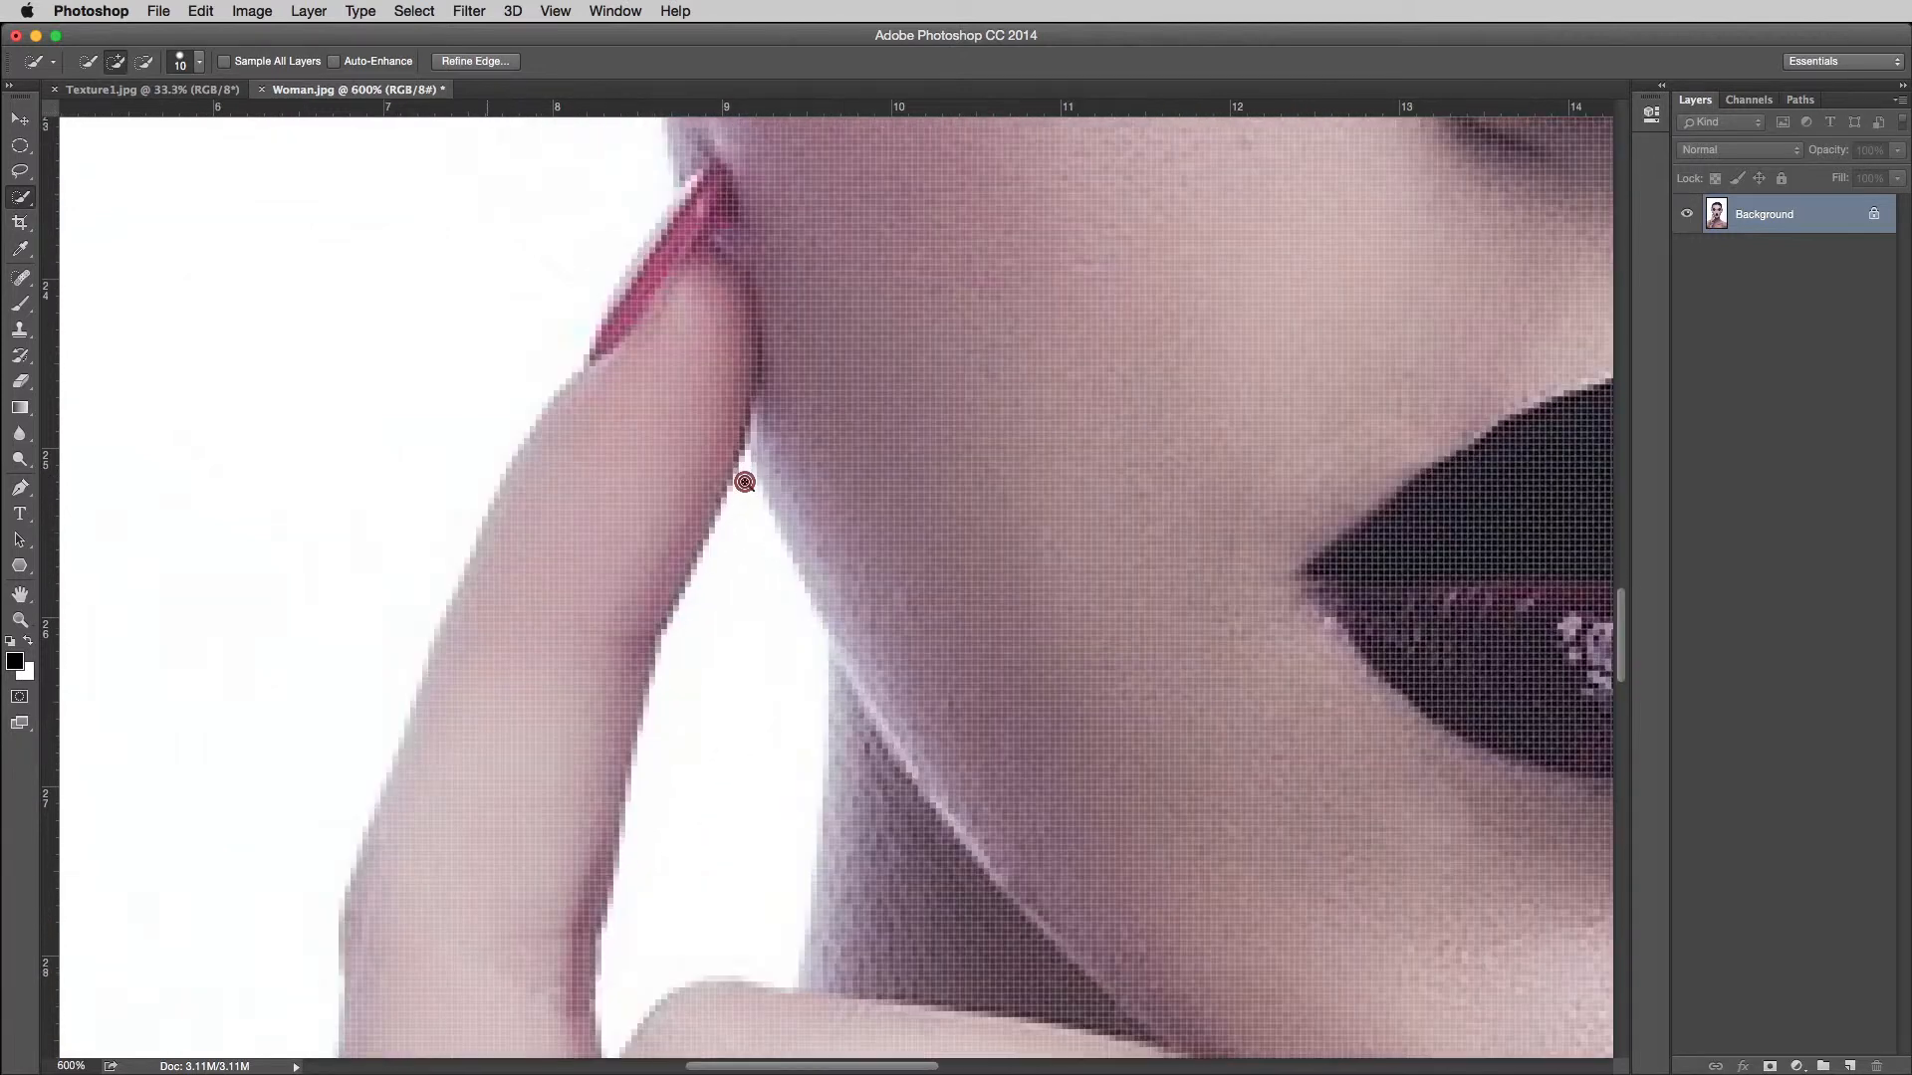
key(bracketleft)
key(bracketleft)
key(bracketleft)
key(bracketleft)
key(bracketleft)
key(bracketleft)
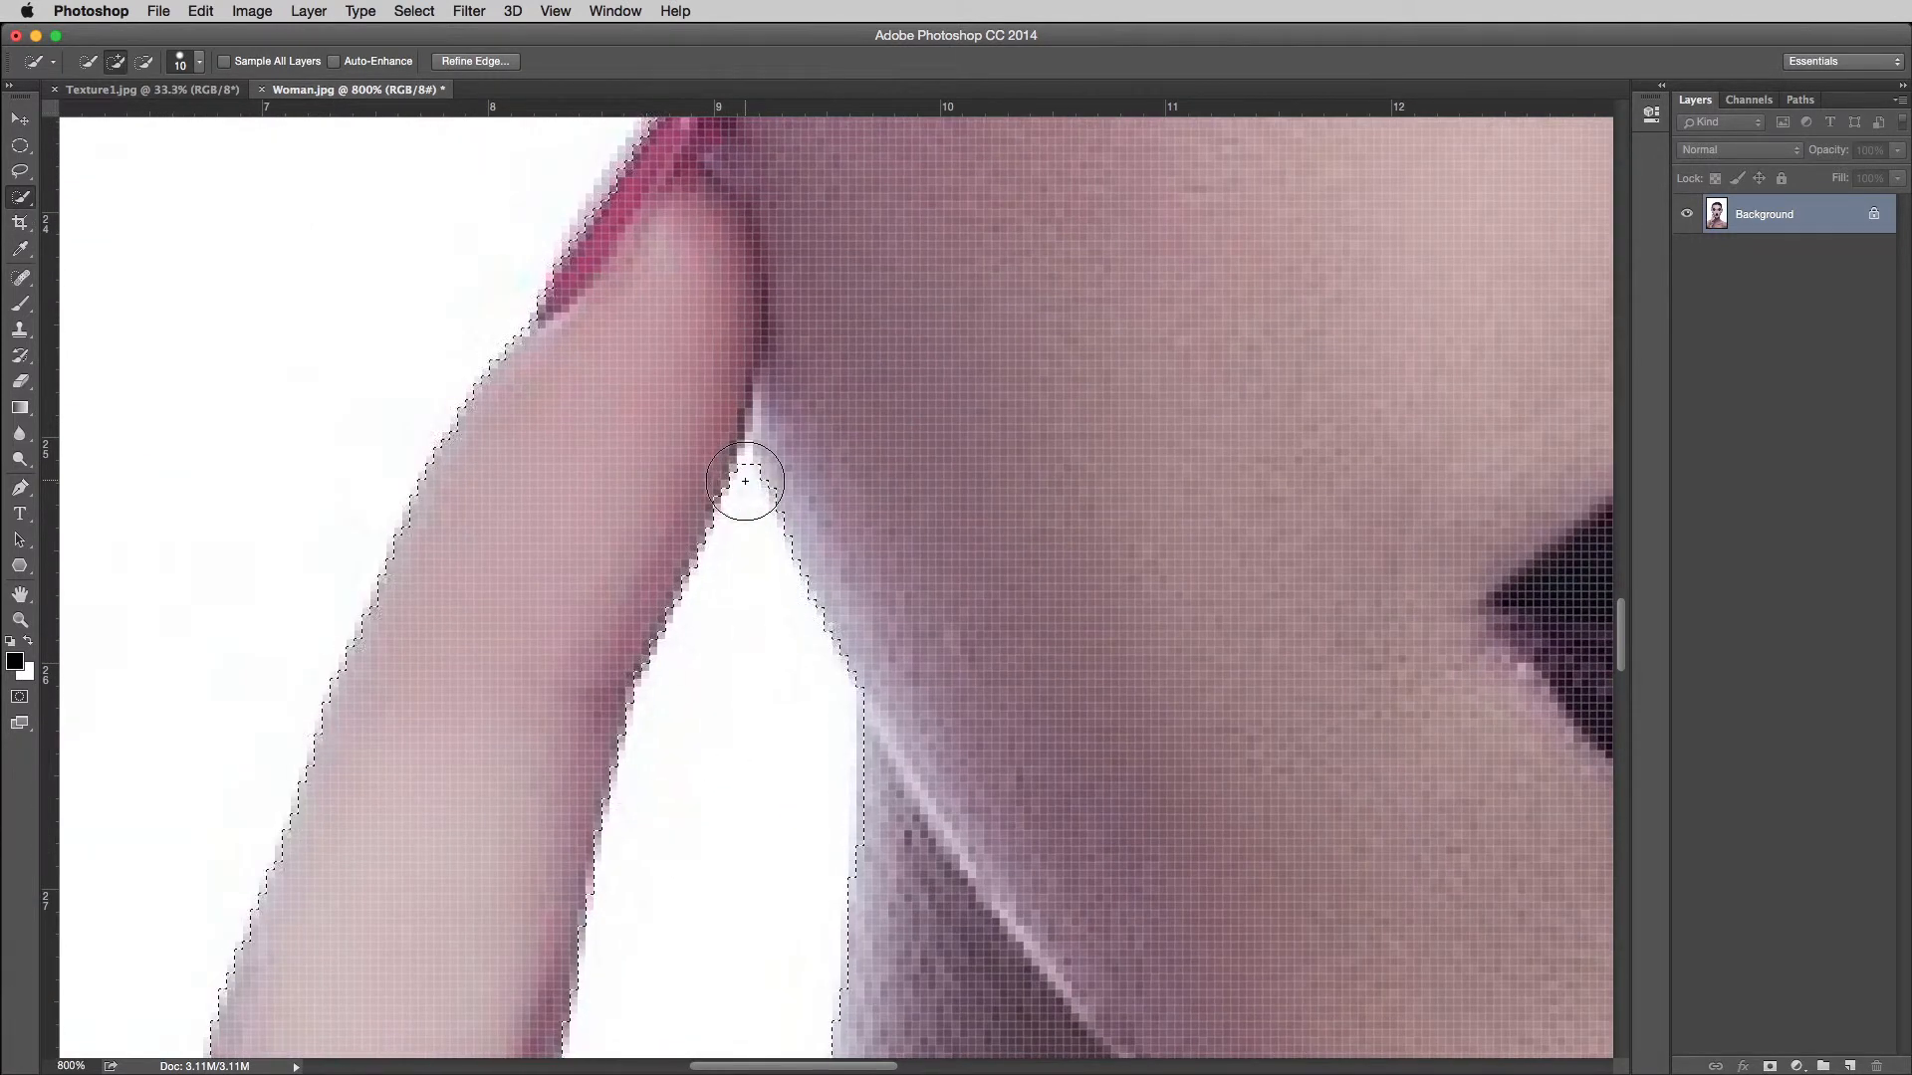
key(bracketleft)
key(bracketleft)
key(bracketleft)
click(747, 468)
- Refine the selection along the lower edge of the gap, where the raised finger meets the hand
drag(707, 836, 863, 299)
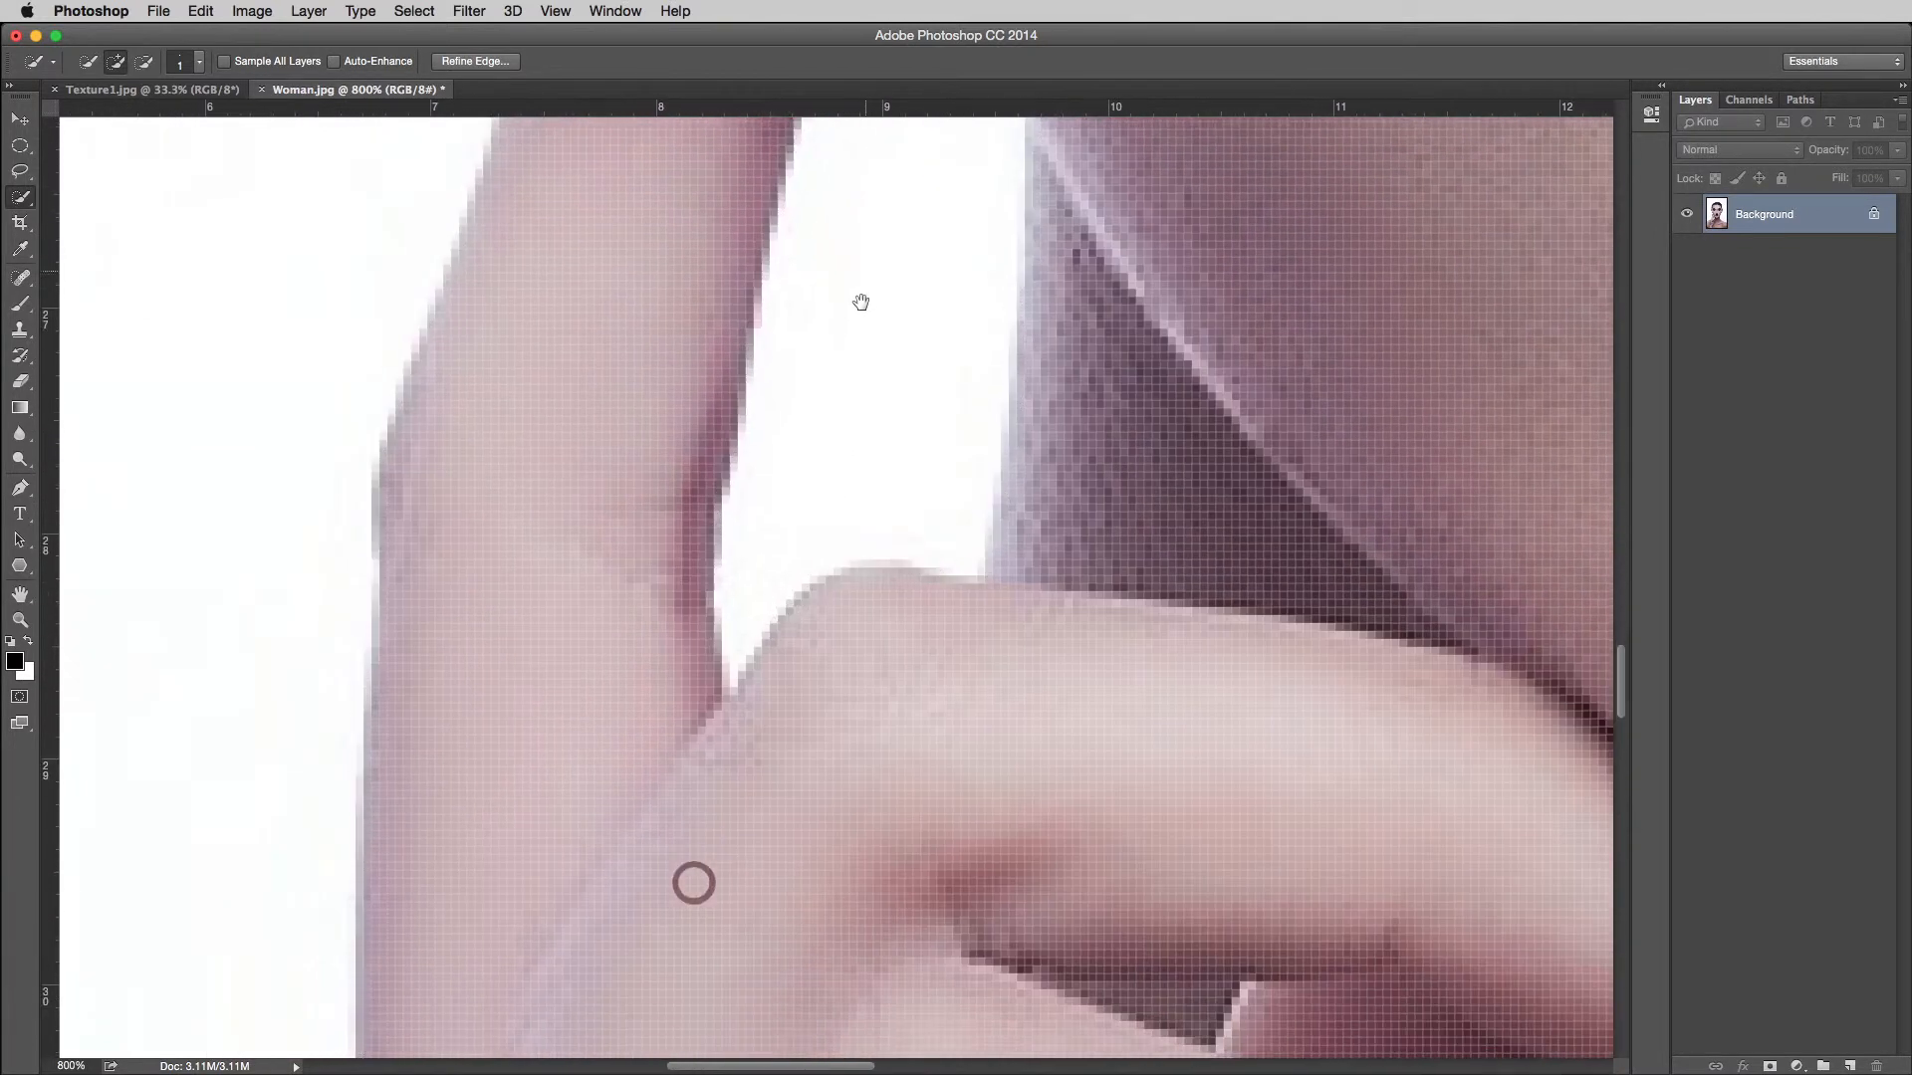
mouse_move(739, 648)
mouse_down()
mouse_move(732, 663)
mouse_move(763, 590)
mouse_up()
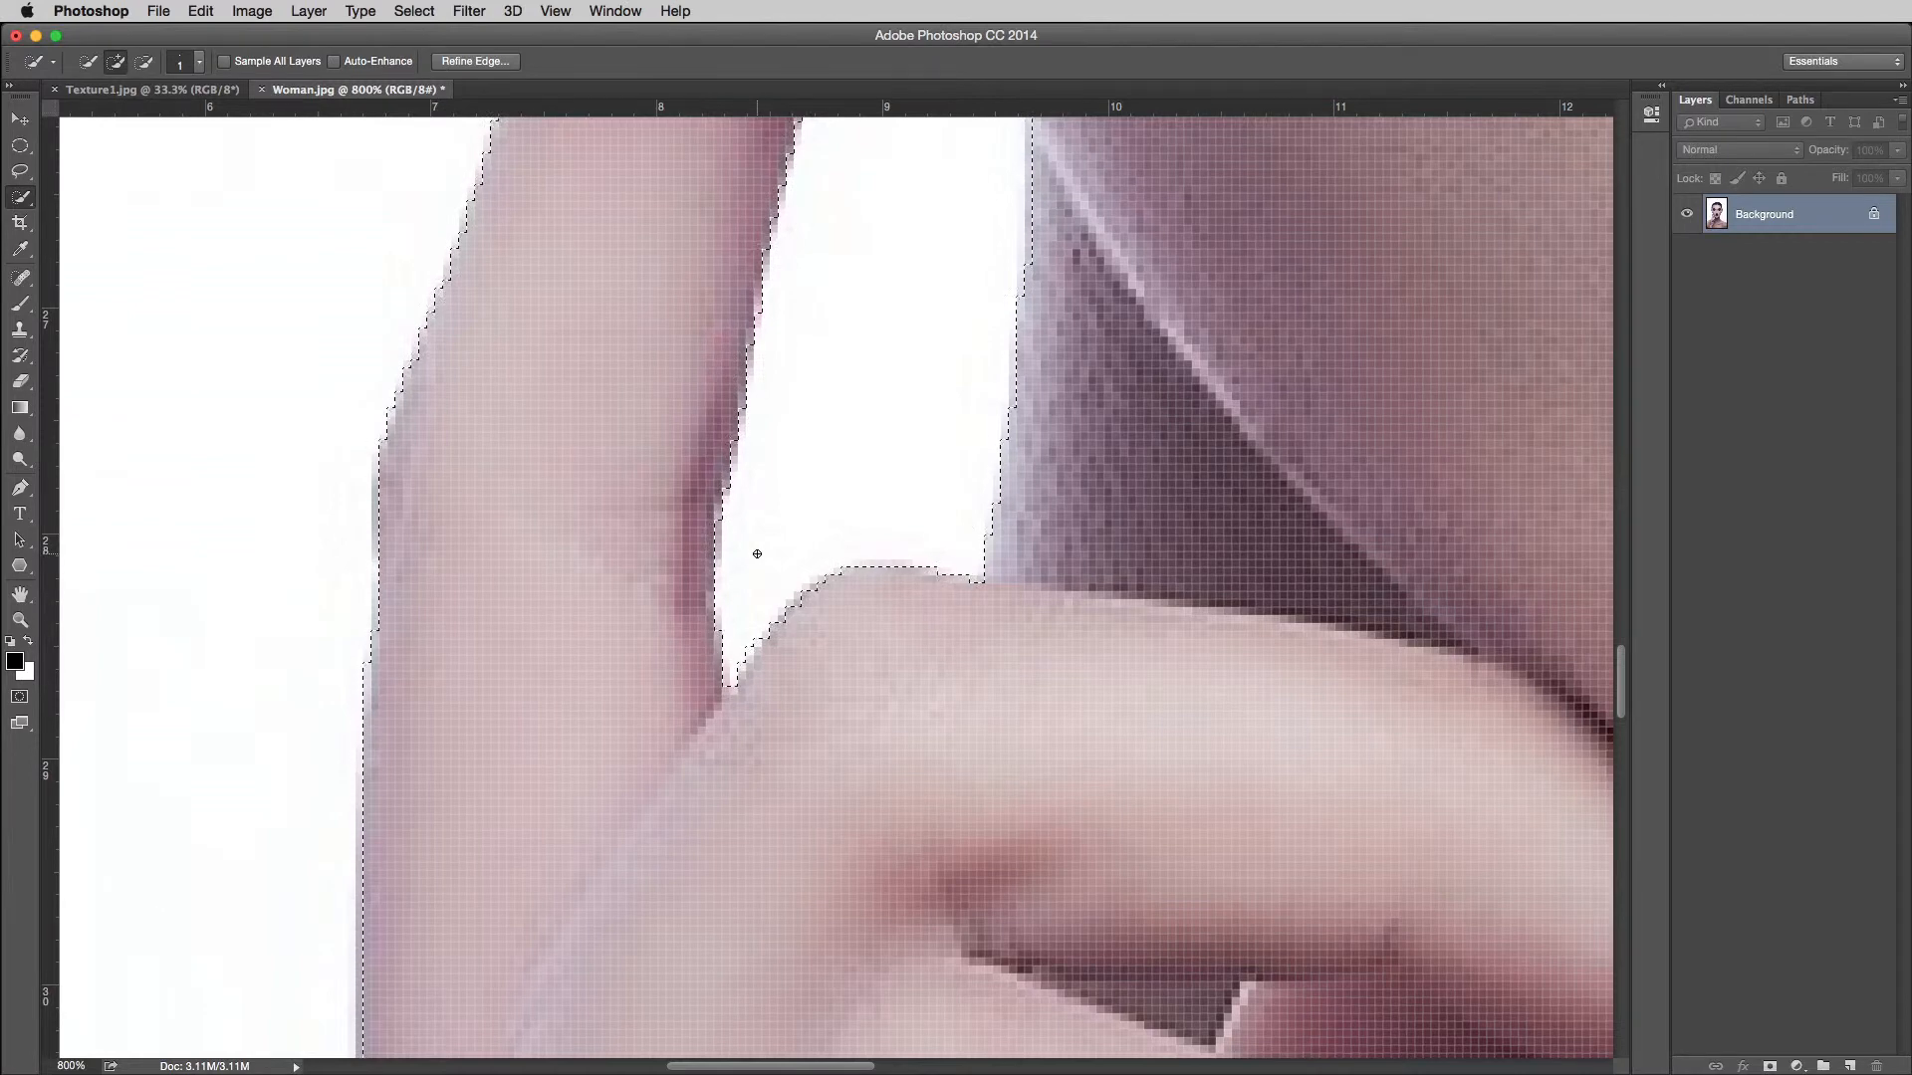
scroll(764, 533, down, 2)
drag(765, 532, 765, 531)
scroll(765, 532, down, 6)
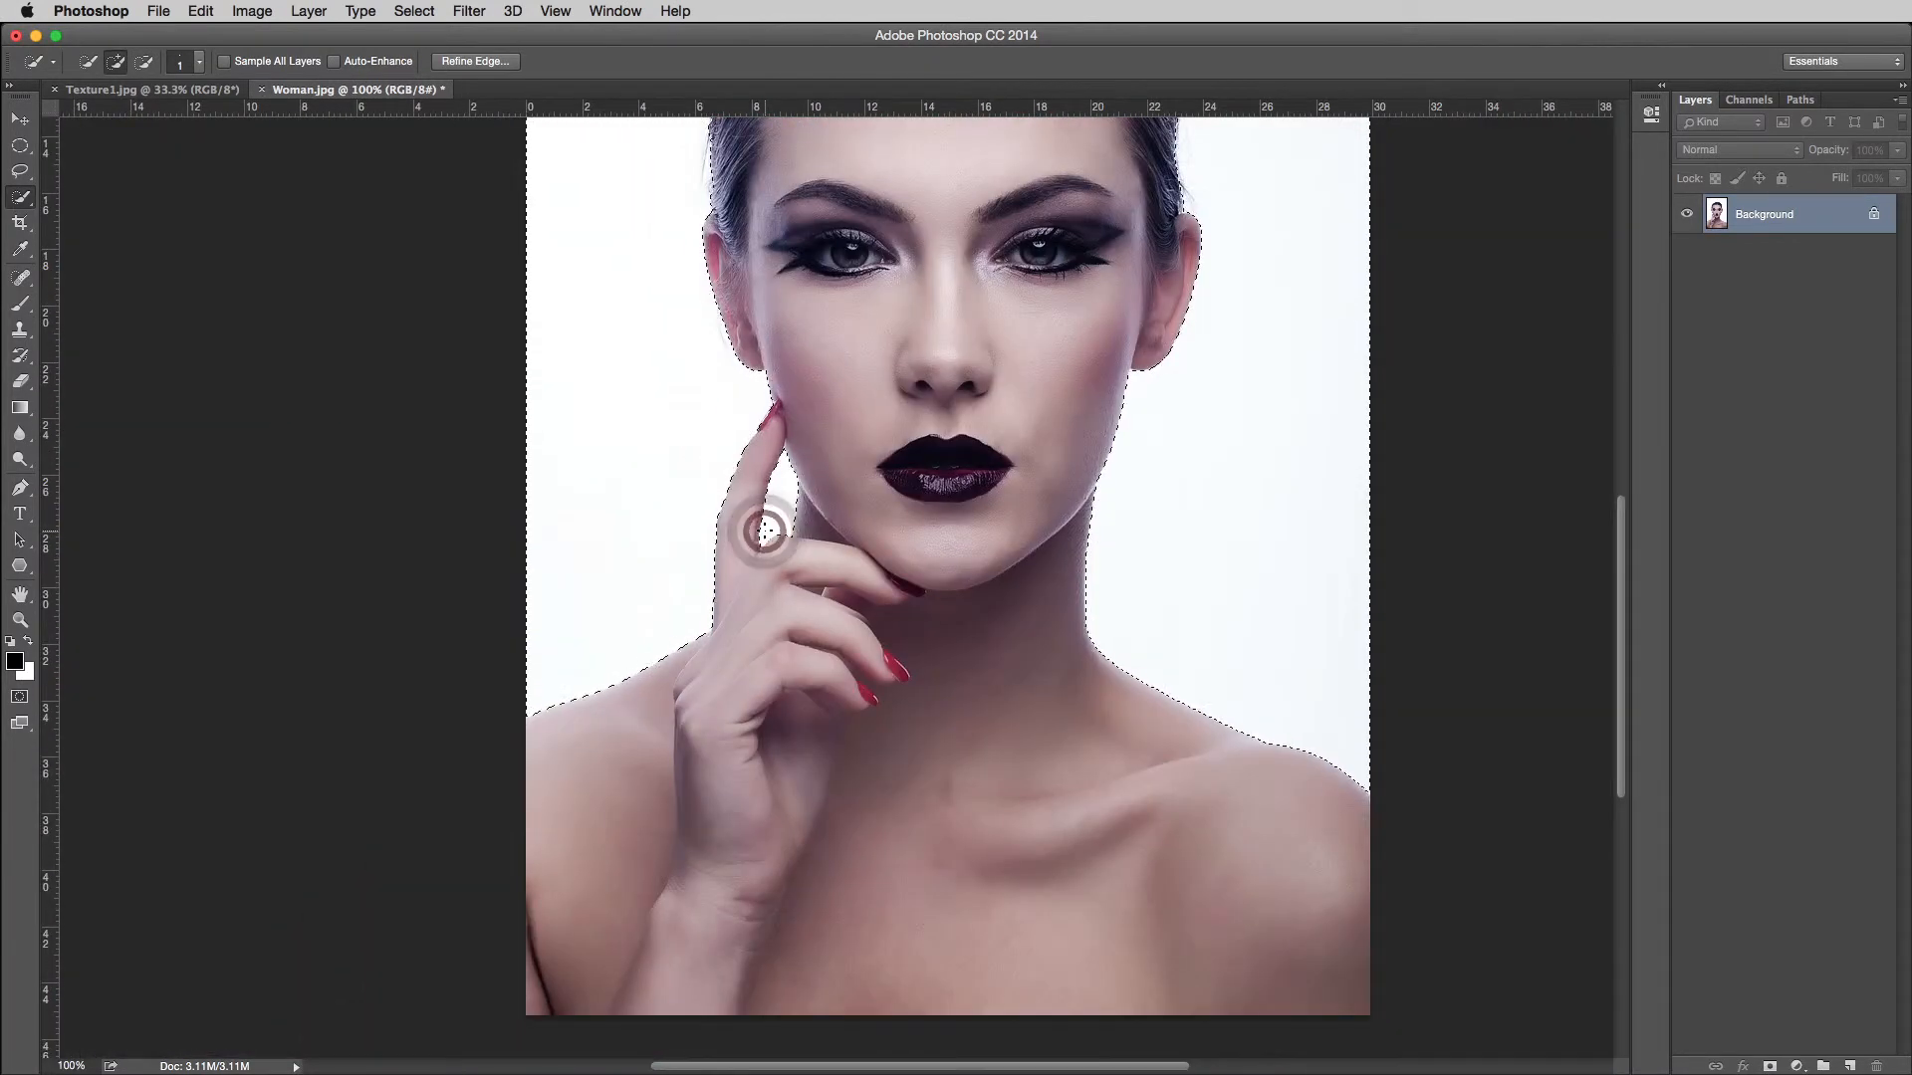
scroll(765, 532, down, 2)
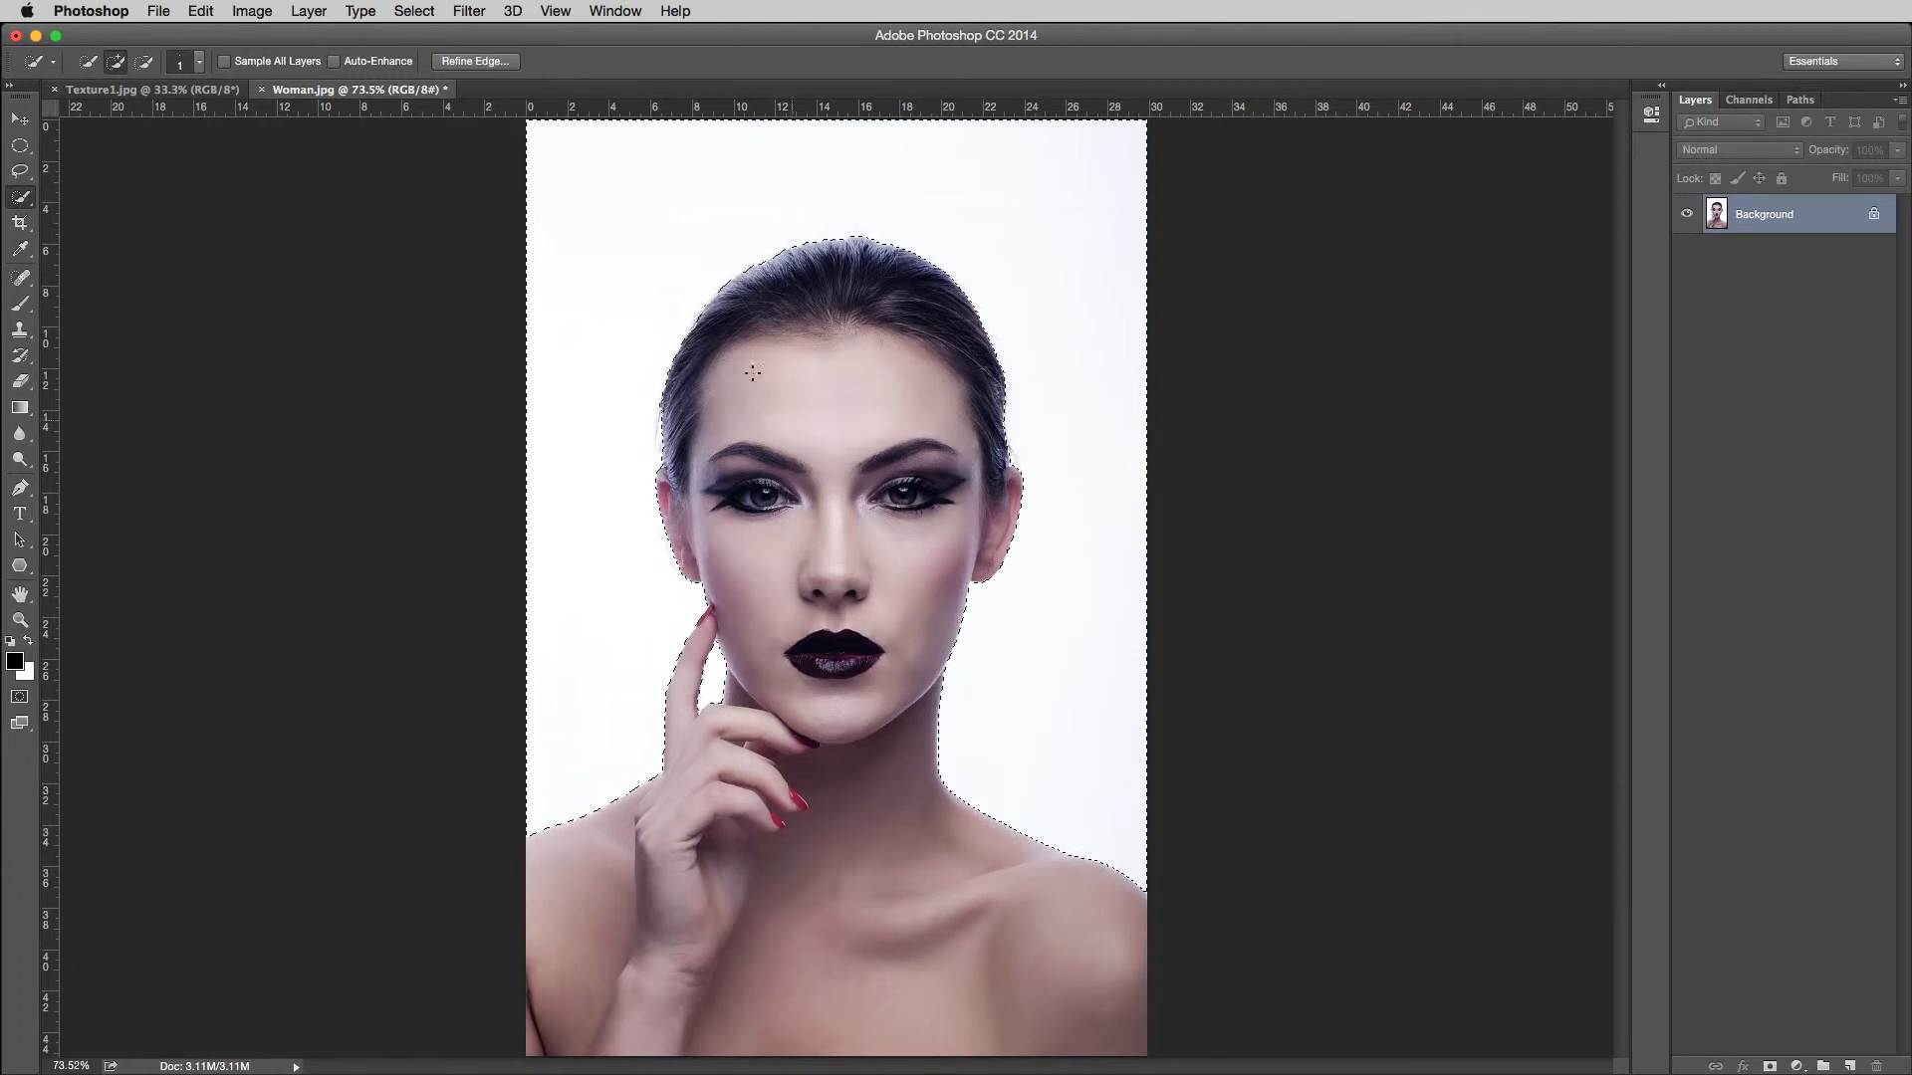
- Invert the selection to cover the woman and open it in Refine Edge
click(416, 11)
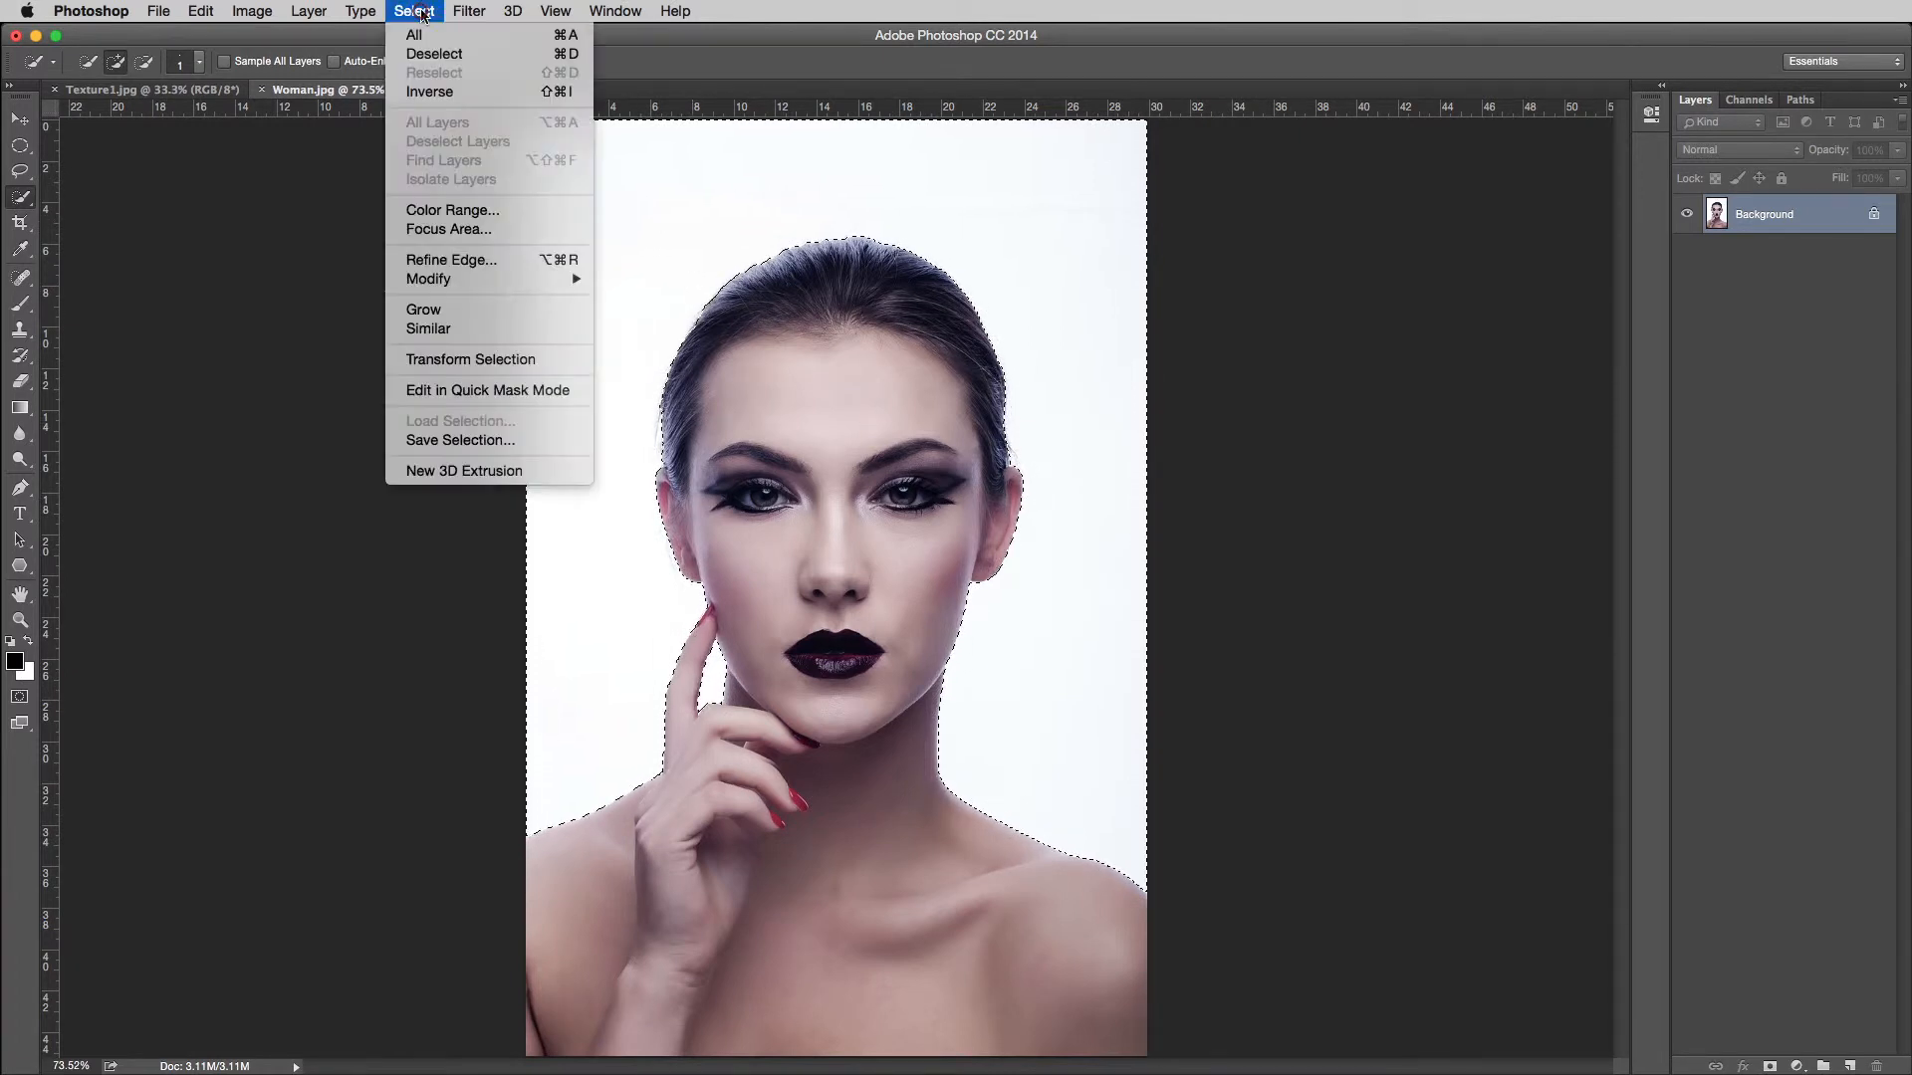
click(430, 92)
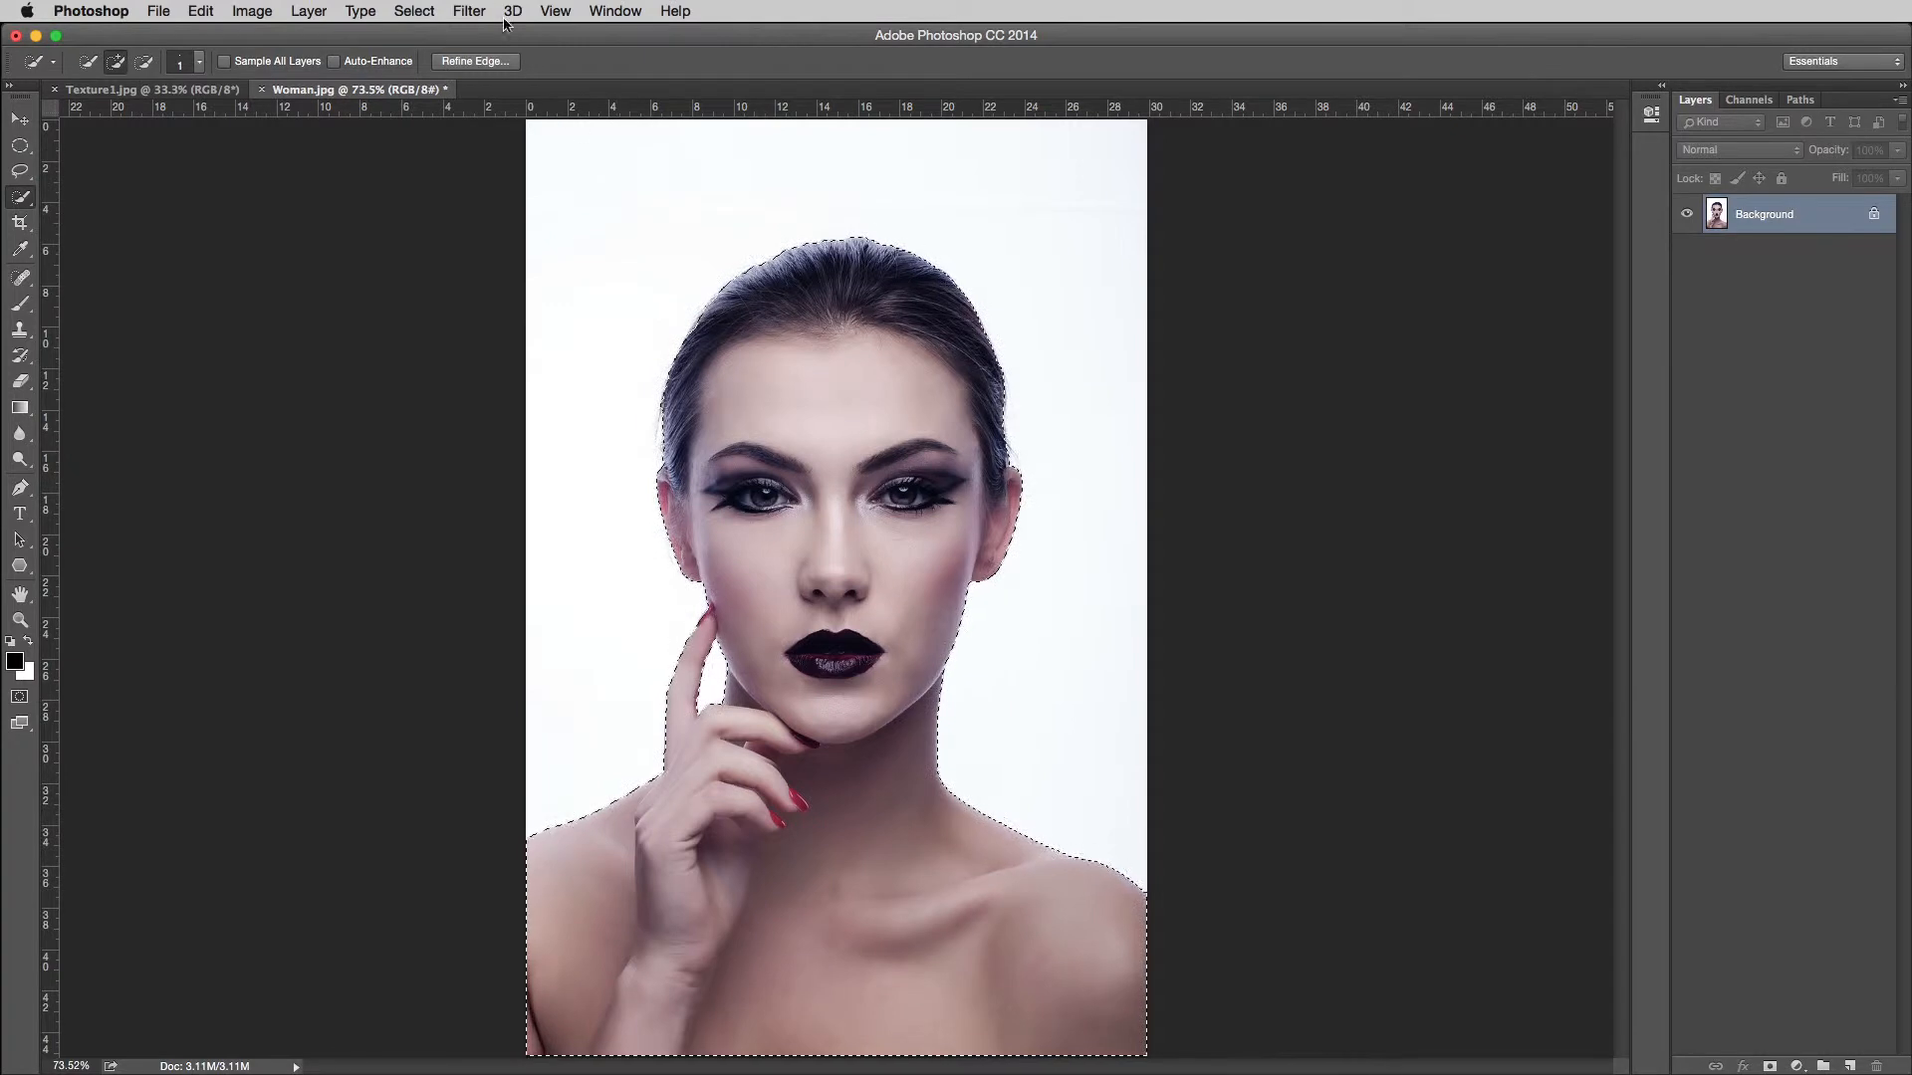
click(415, 11)
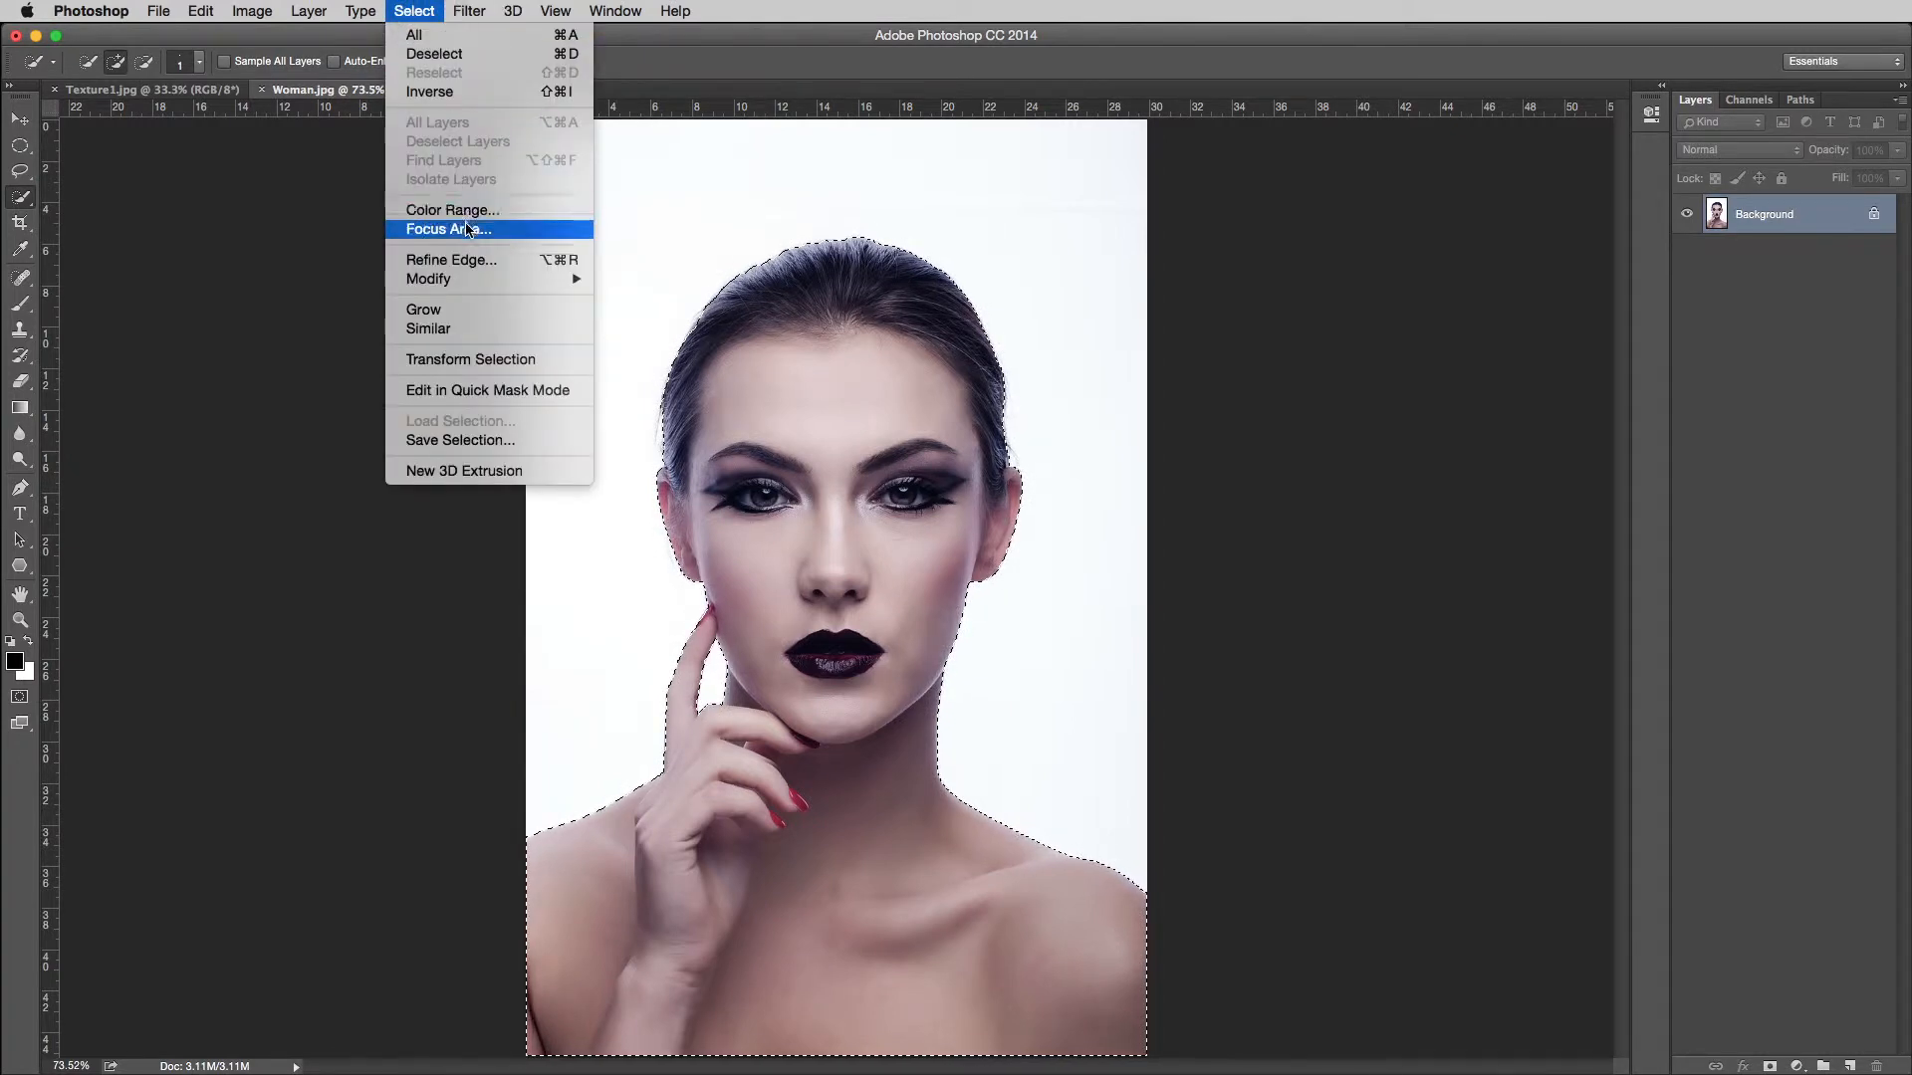
click(464, 261)
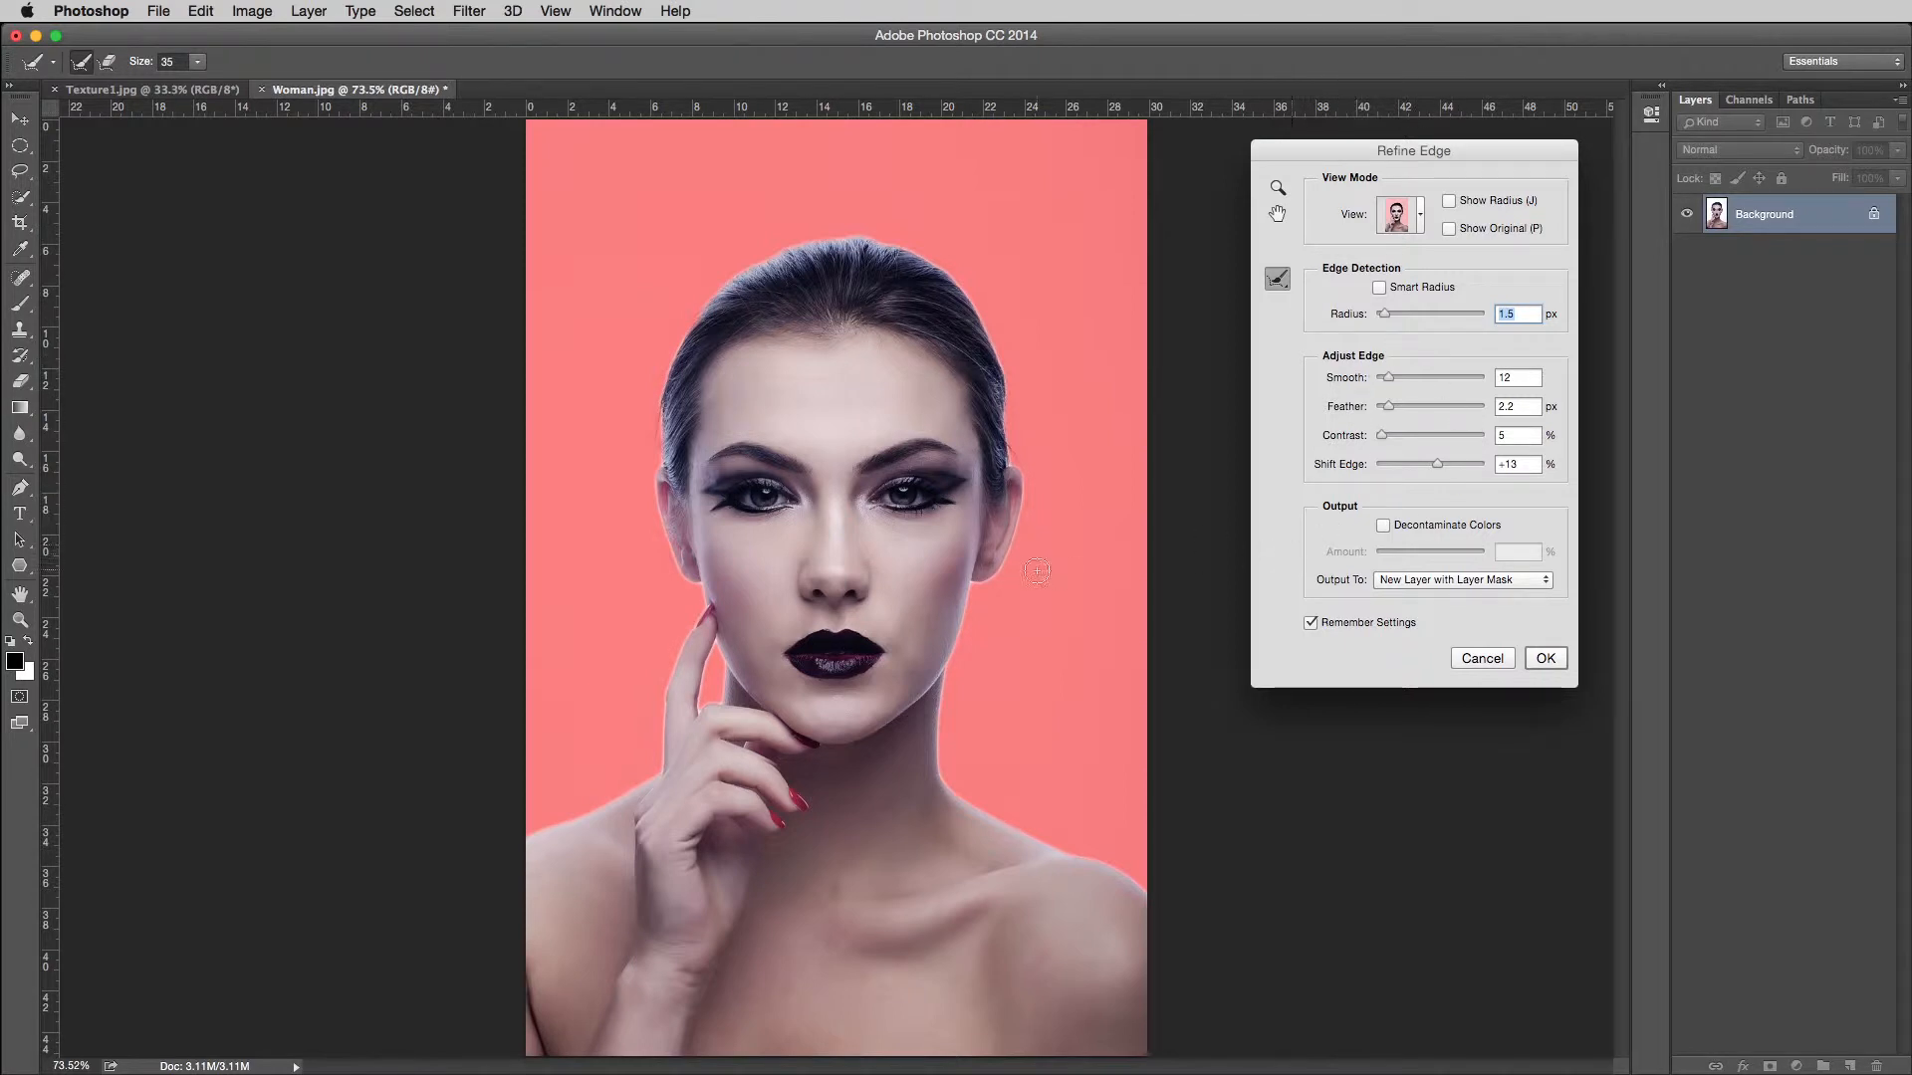
- Refine the edge with Shift Edge at -22%, Smooth at 9 and a slightly lower Feather, and output it to a new layer with layer mask
drag(719, 677, 651, 525)
click(713, 677)
click(709, 669)
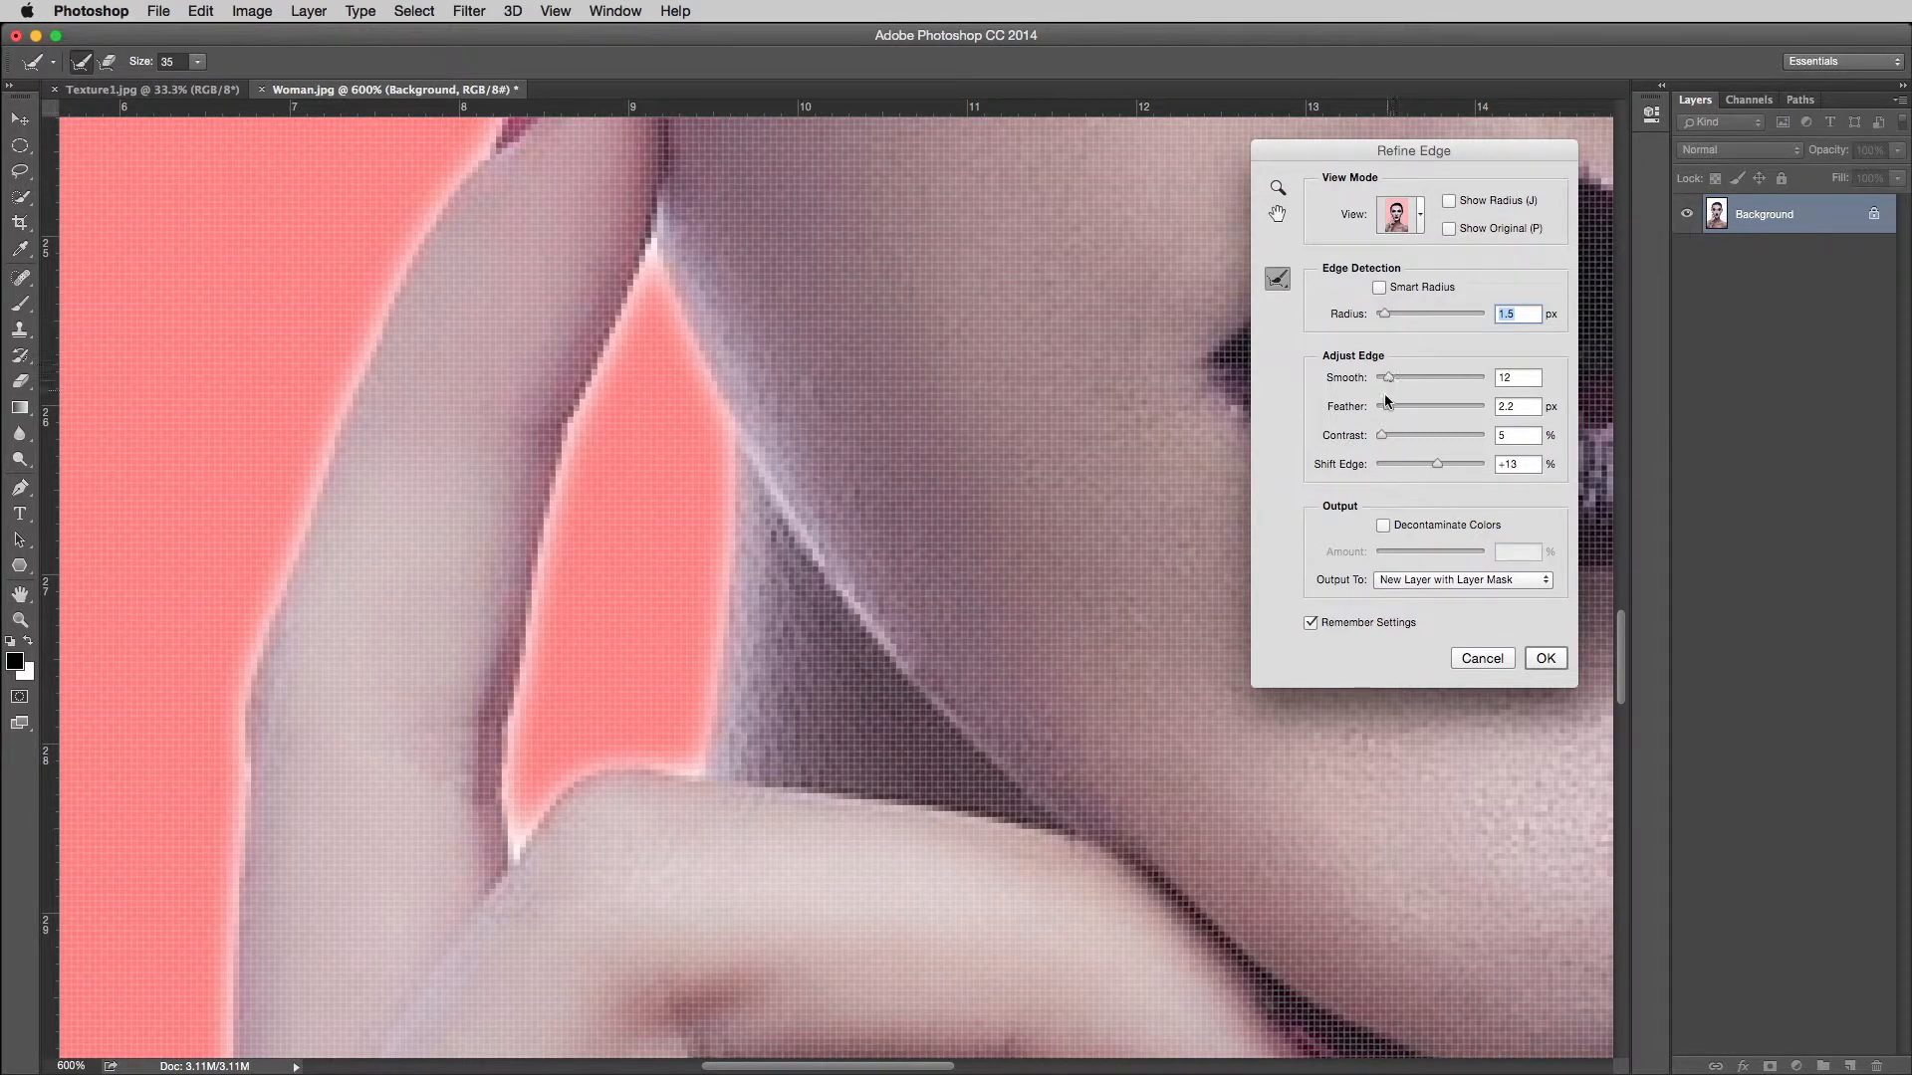
mouse_move(1437, 463)
mouse_down()
mouse_move(1392, 459)
mouse_move(1408, 461)
mouse_up()
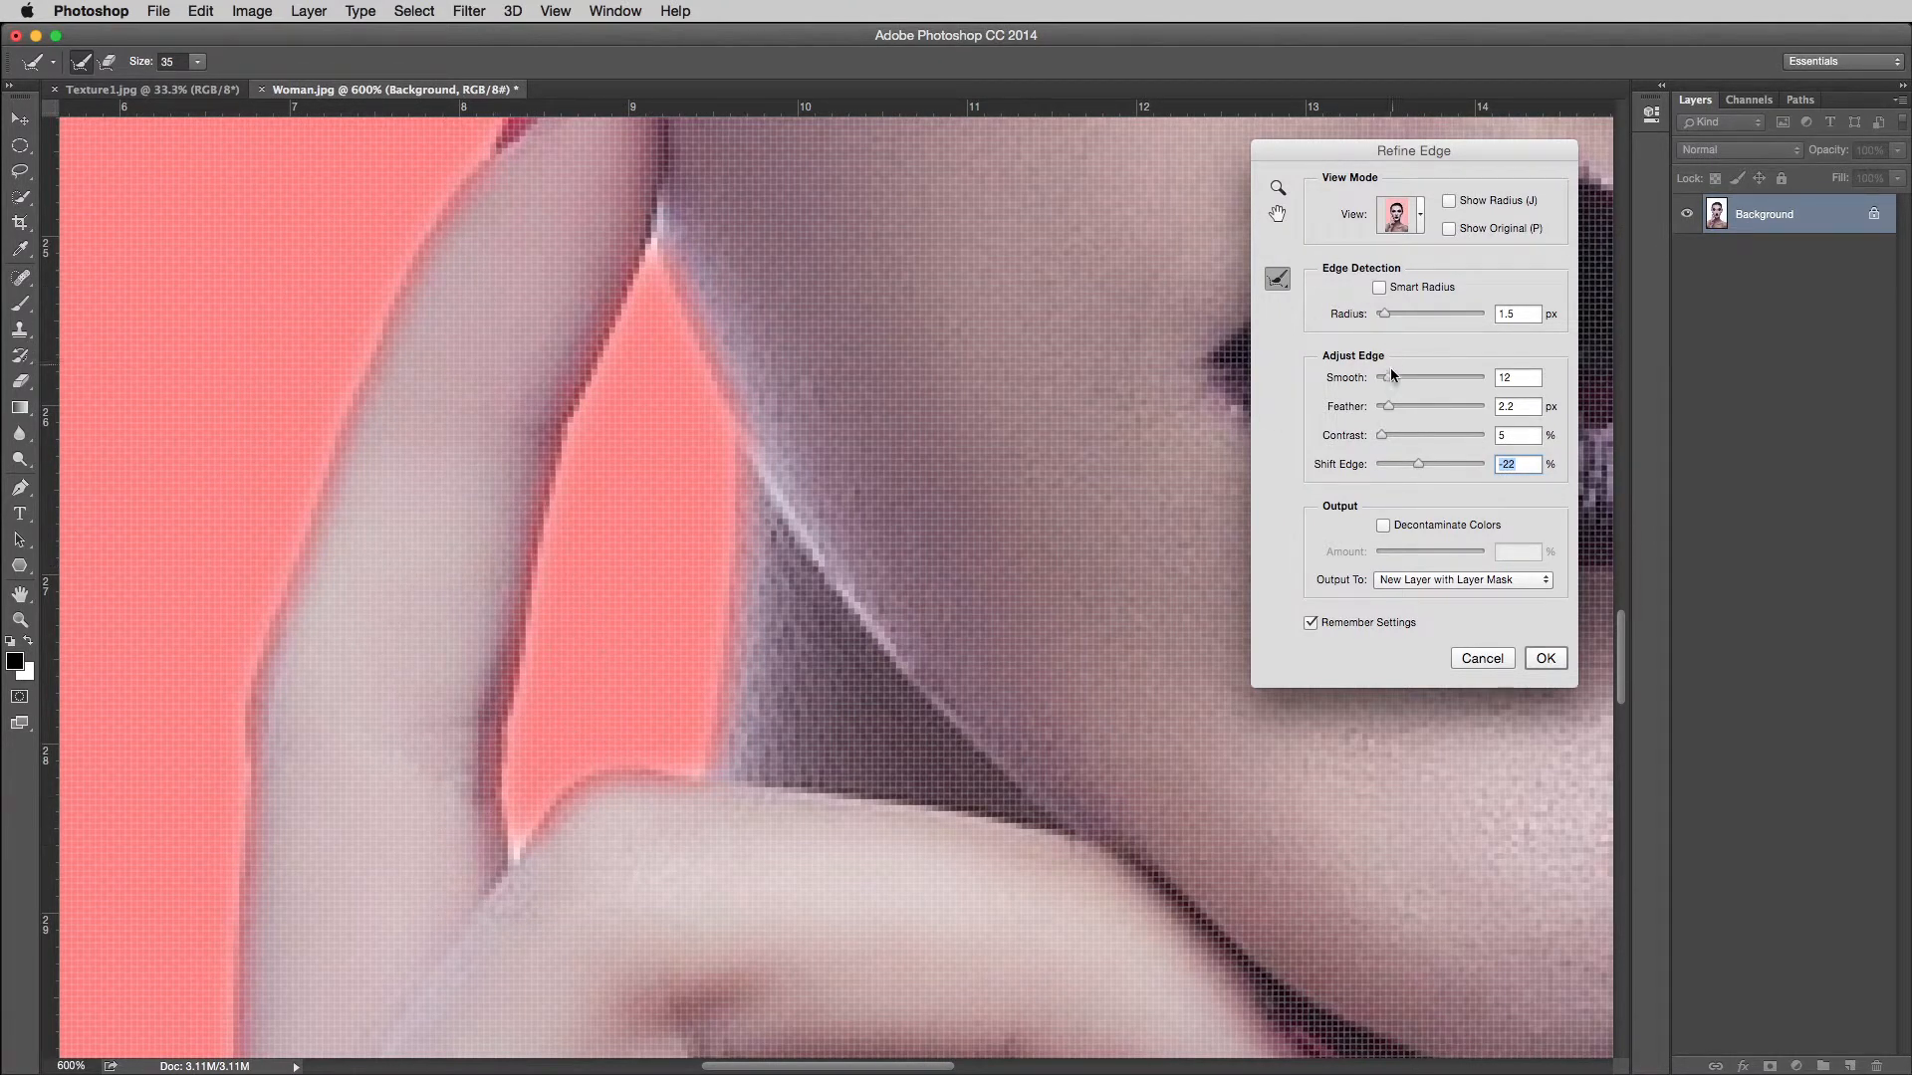
drag(1392, 381, 1398, 381)
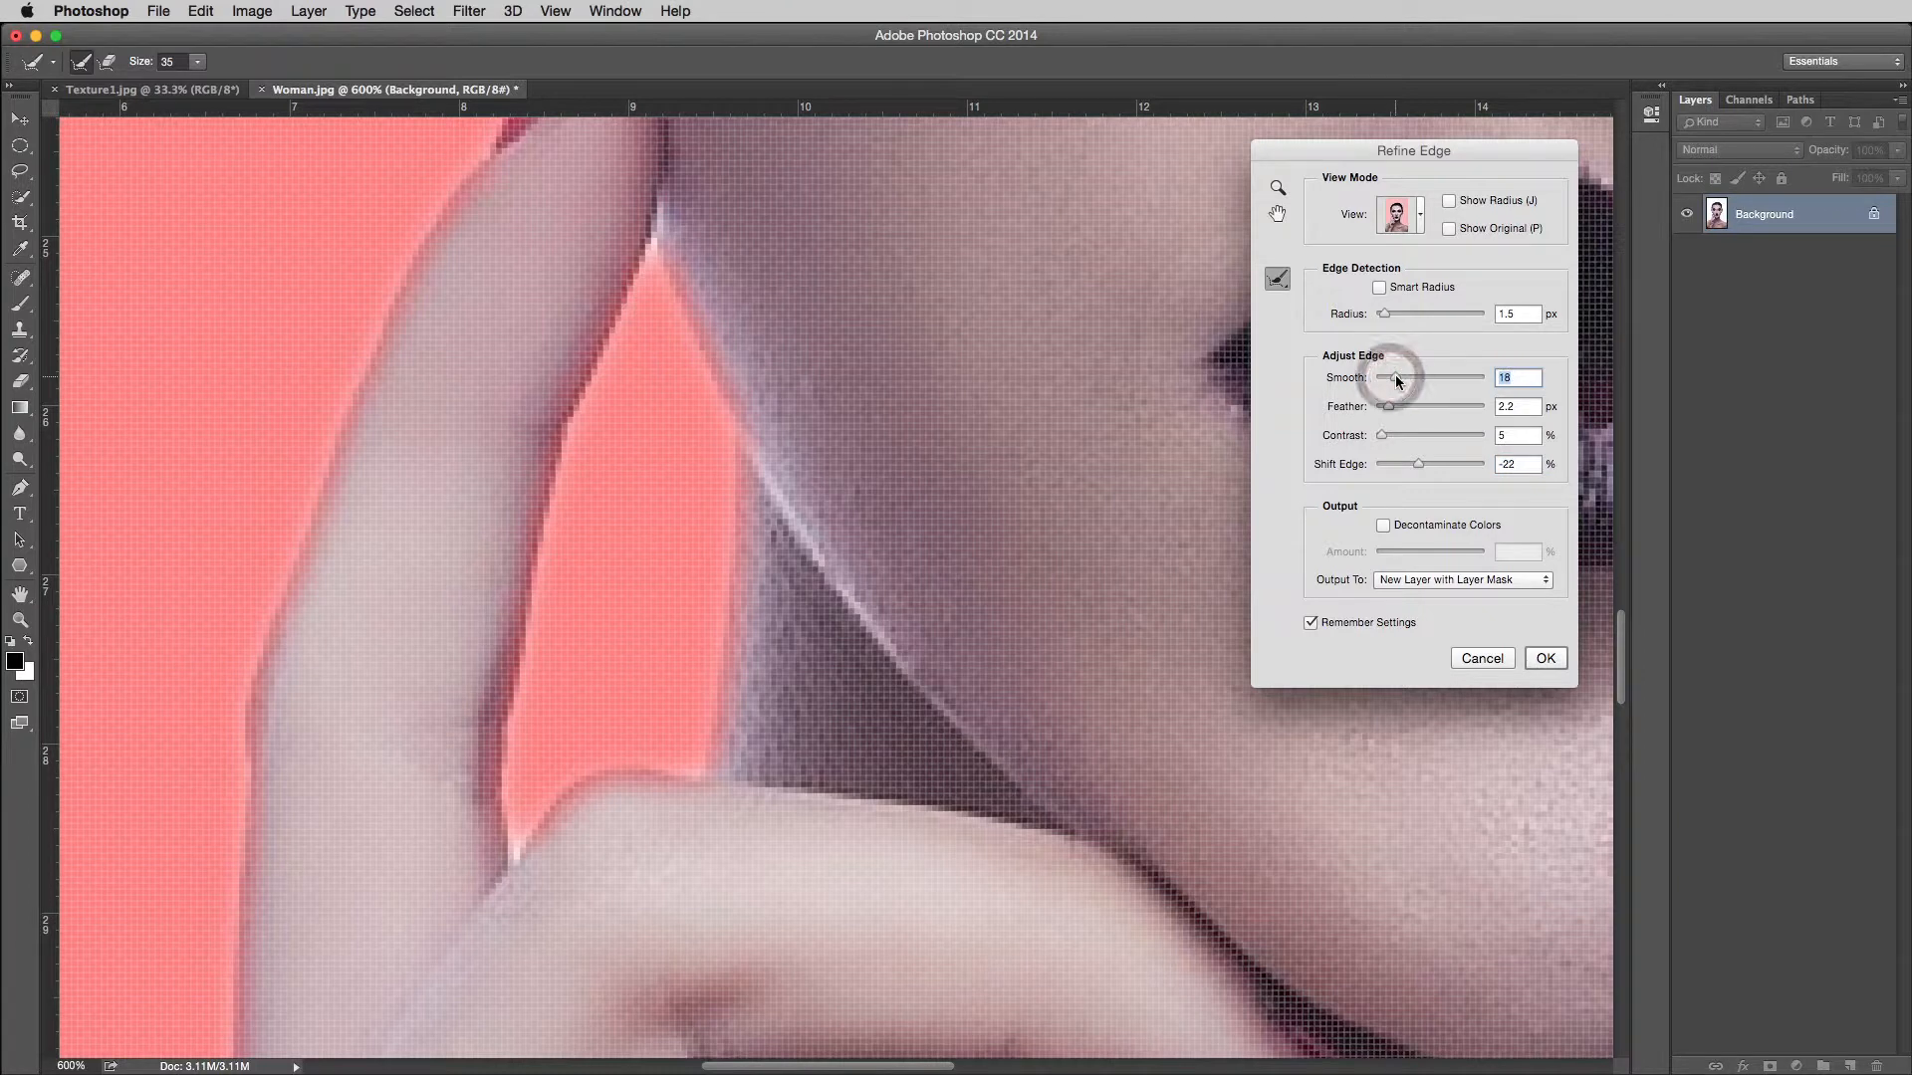
drag(1396, 380, 1384, 380)
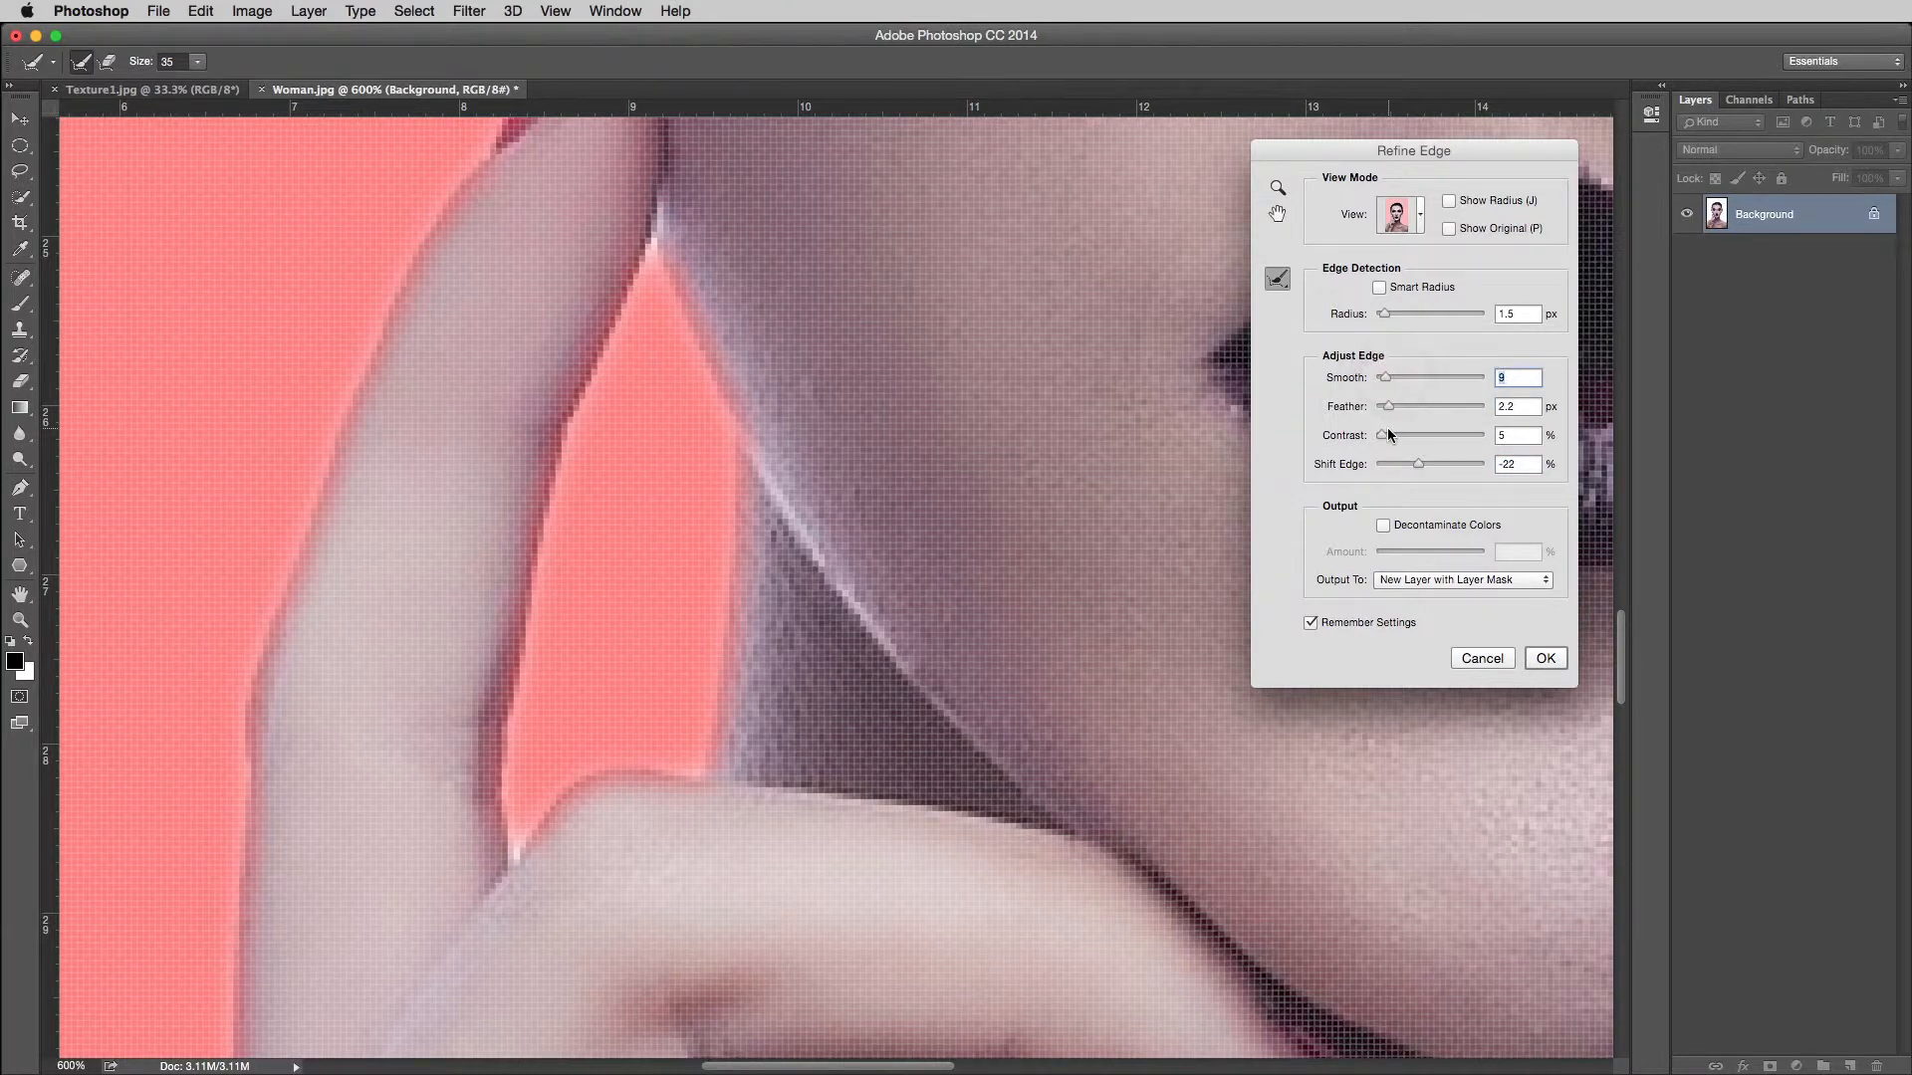
drag(1391, 409, 1402, 410)
drag(1400, 407, 1384, 409)
click(1543, 660)
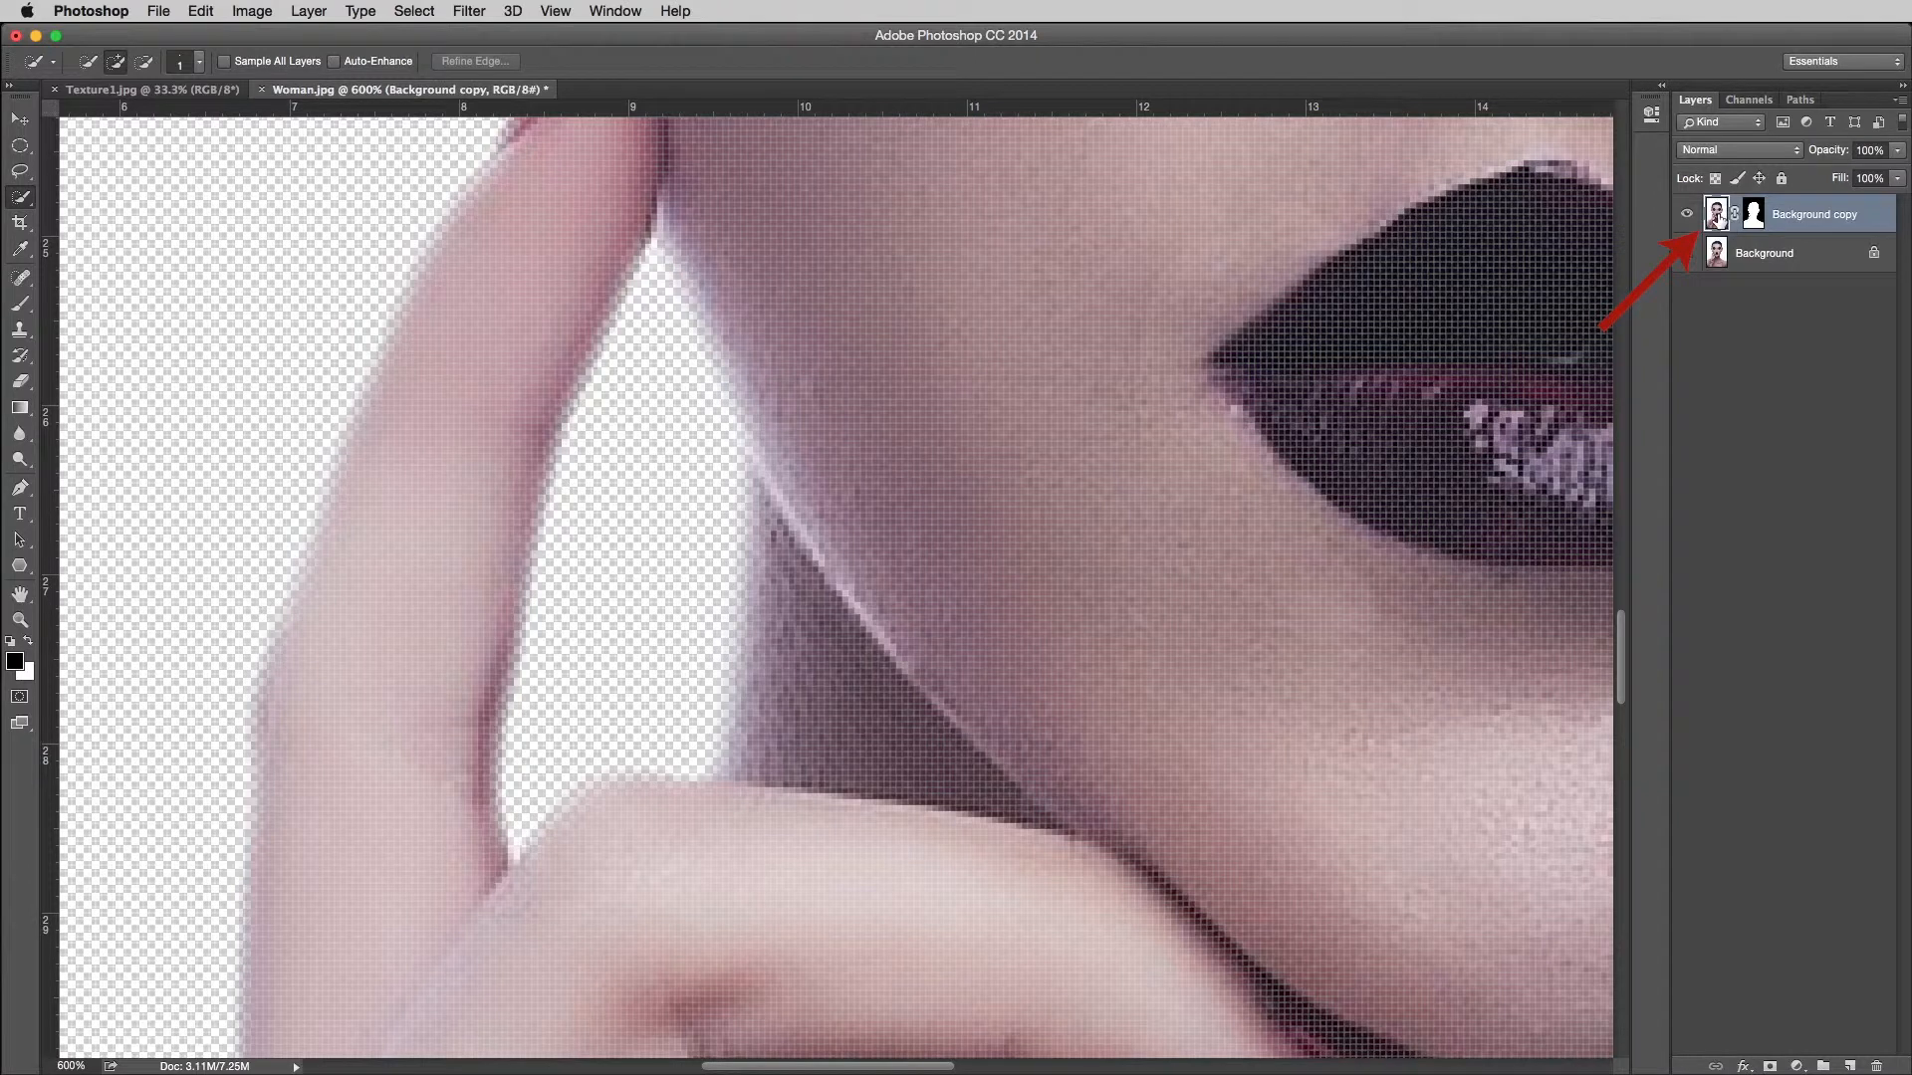
- Fit the whole image in view and examine the cut-out's layer mask on its own before returning to the normal display
click(1685, 253)
key(super+0)
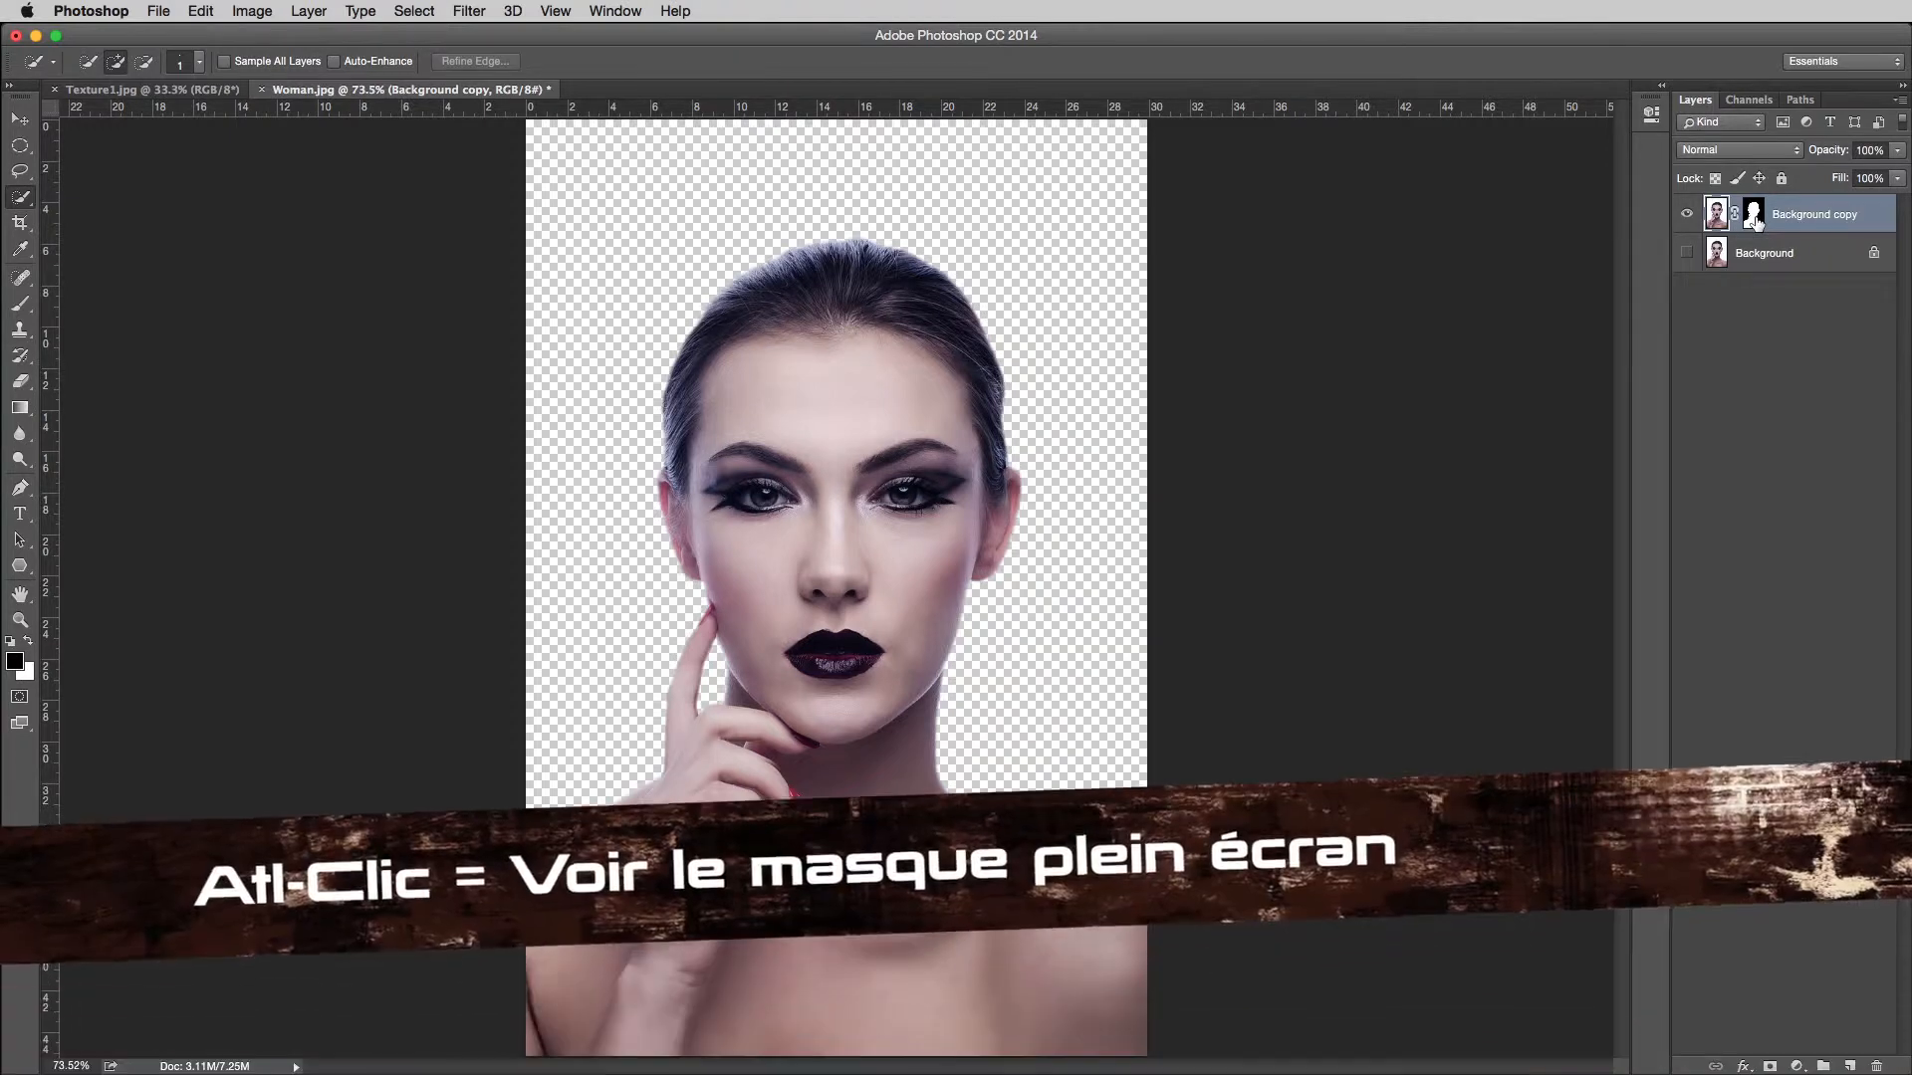
alt+click(1754, 221)
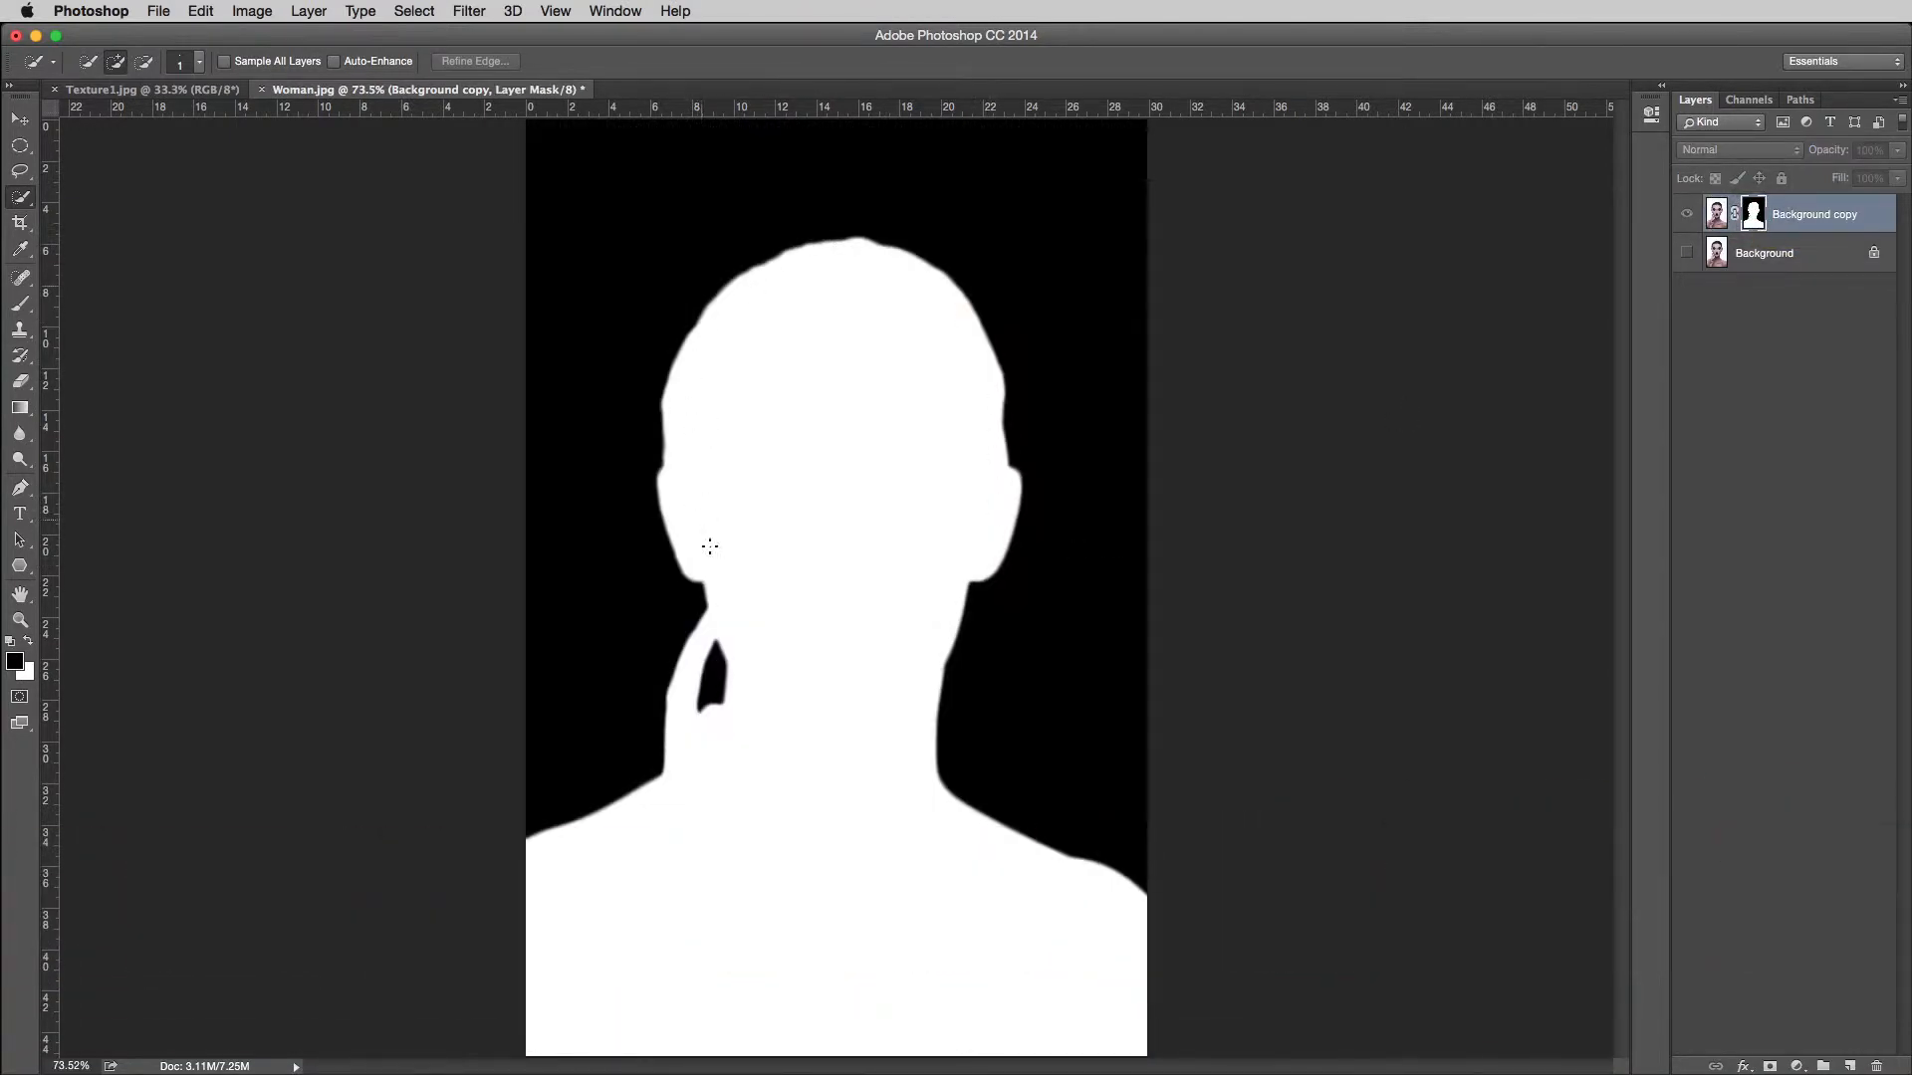
alt+click(1755, 221)
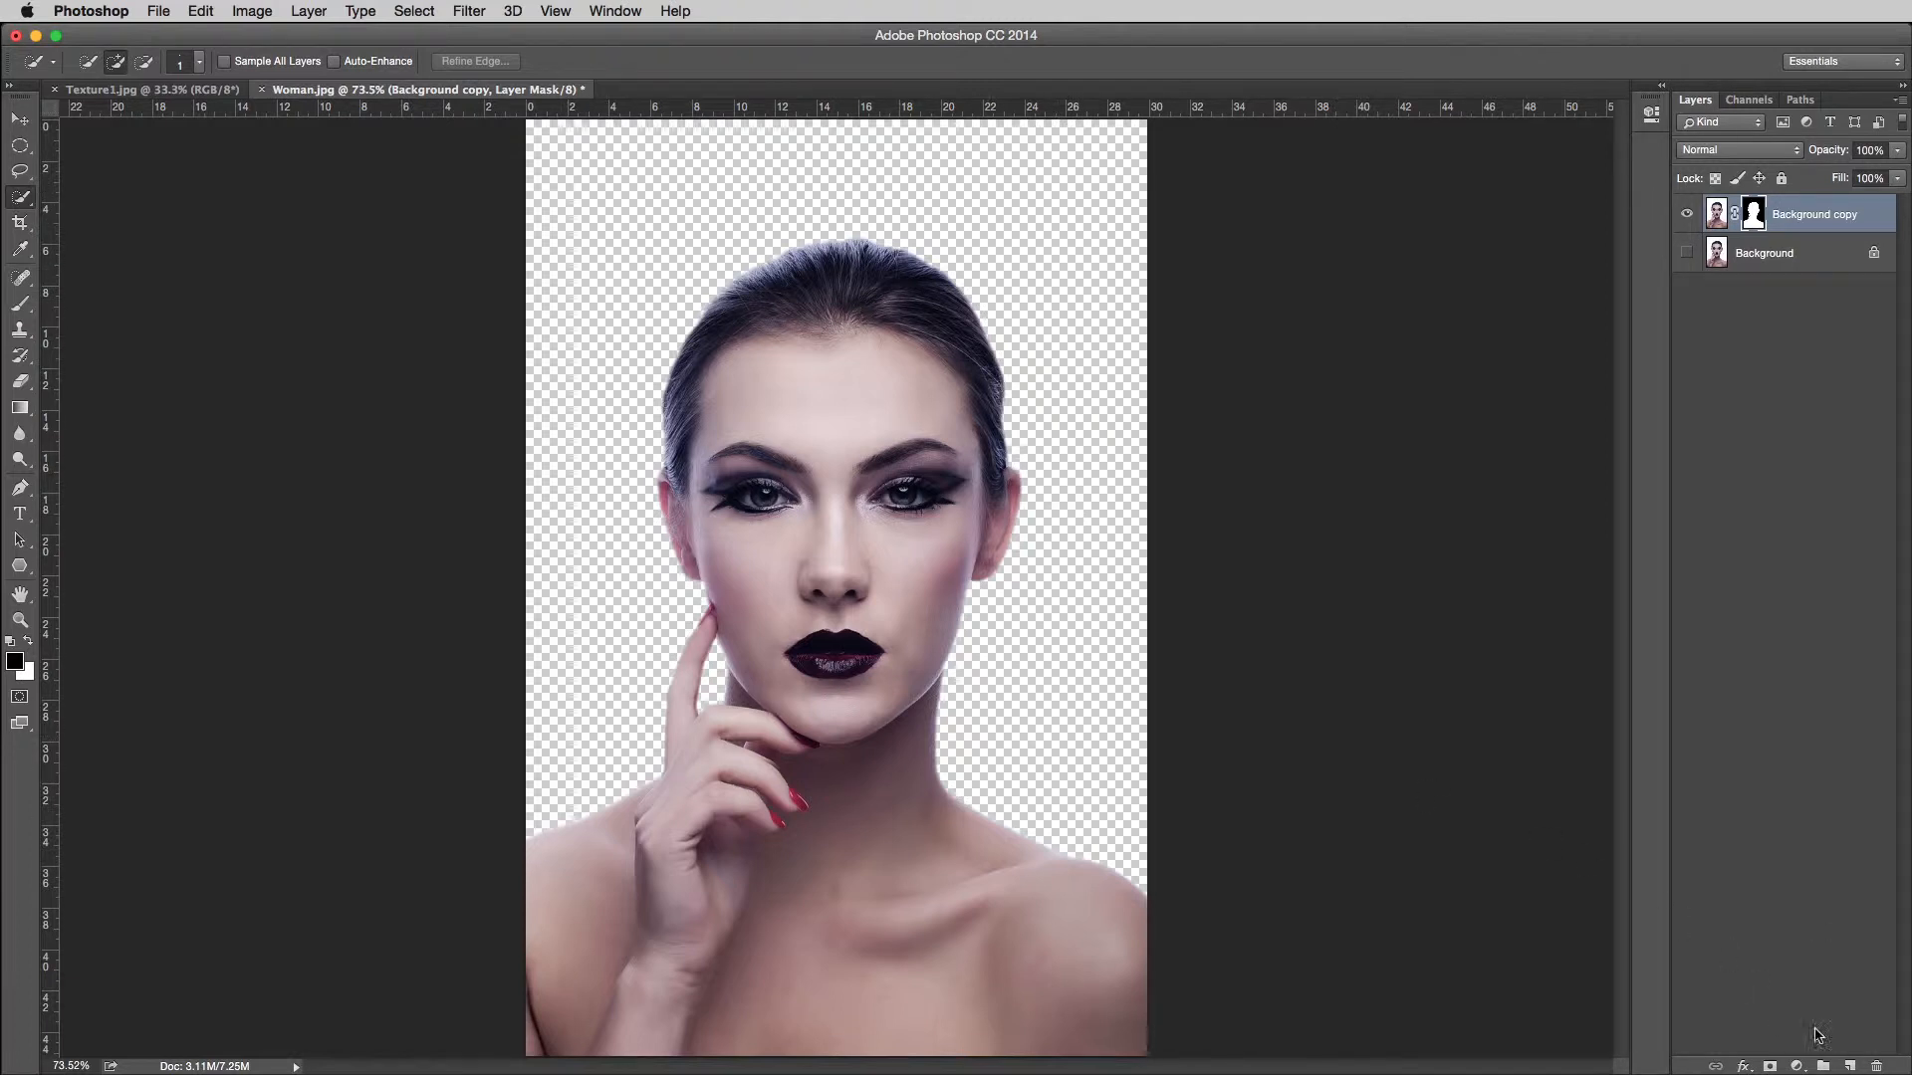
- Create a new layer above Background and fill it with a black-to-white gradient running from the image's bottom edge to its top
click(1760, 254)
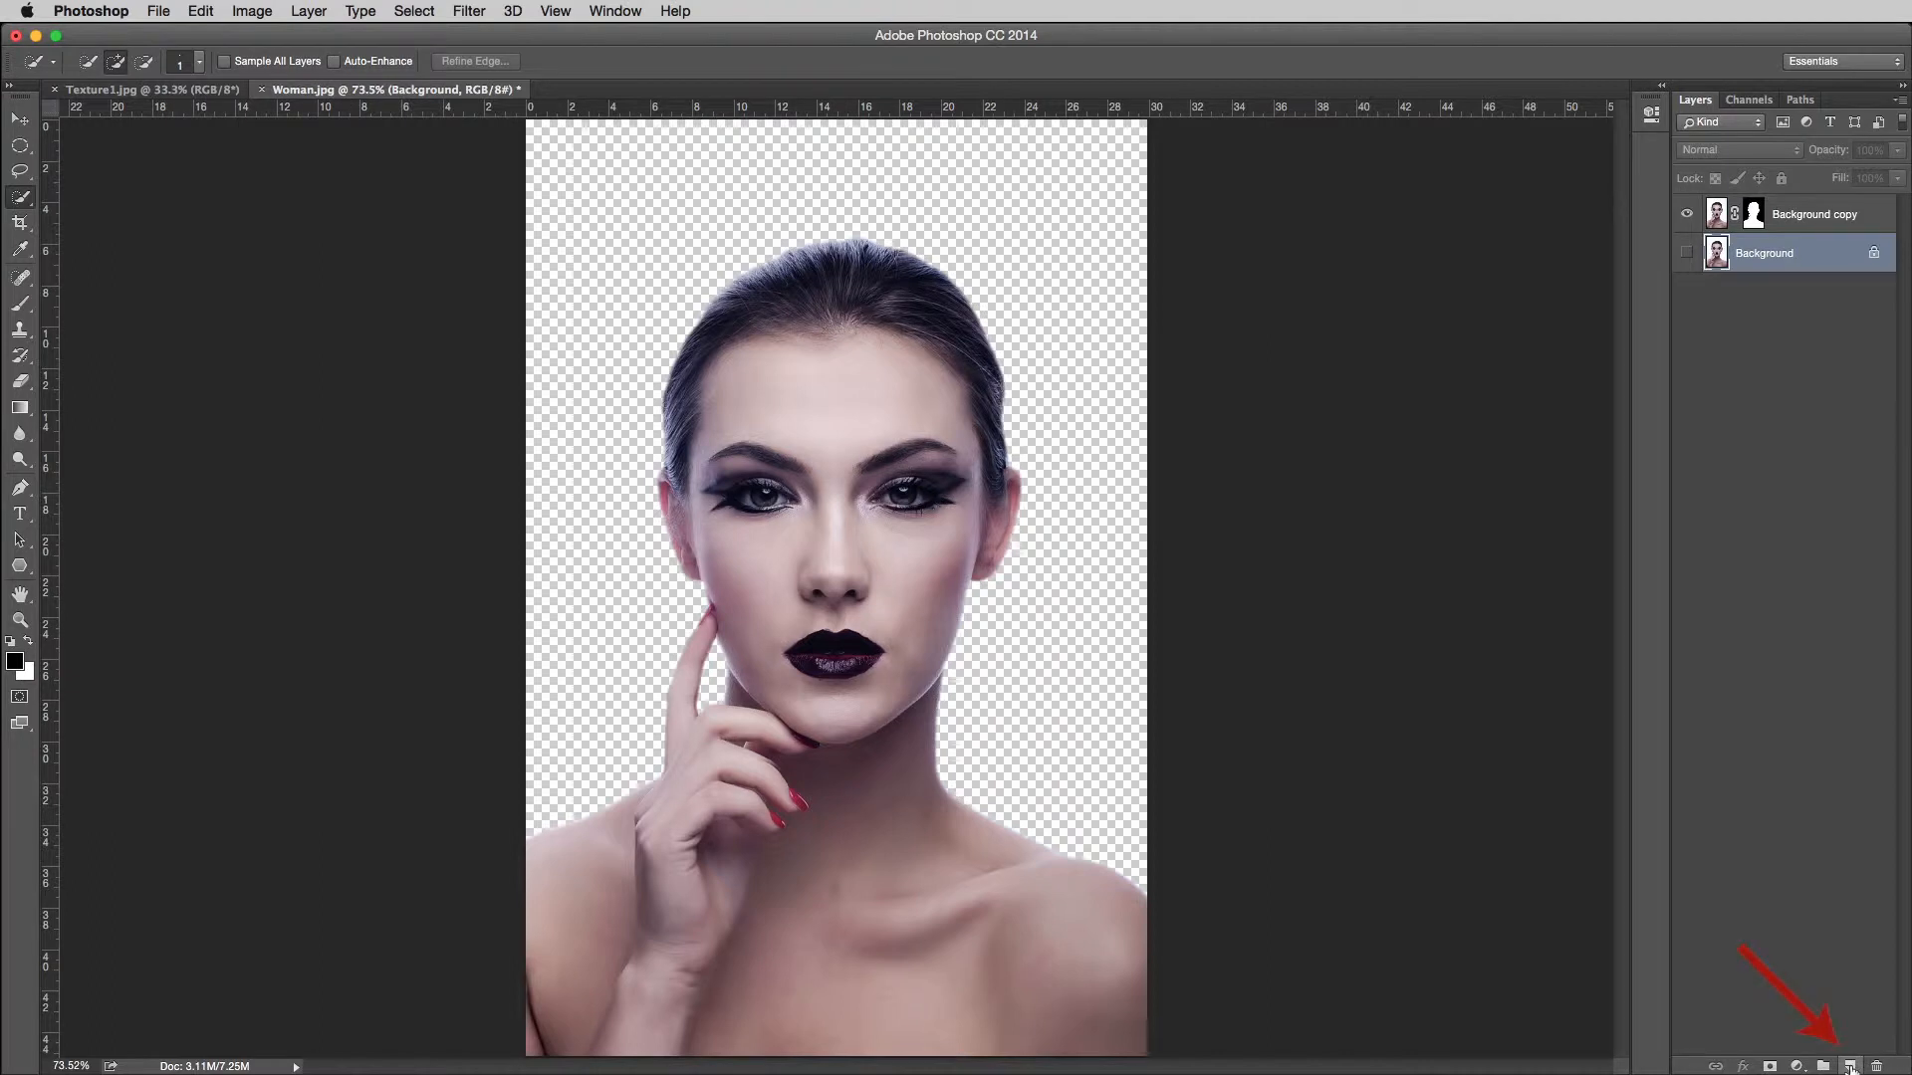
click(1849, 1065)
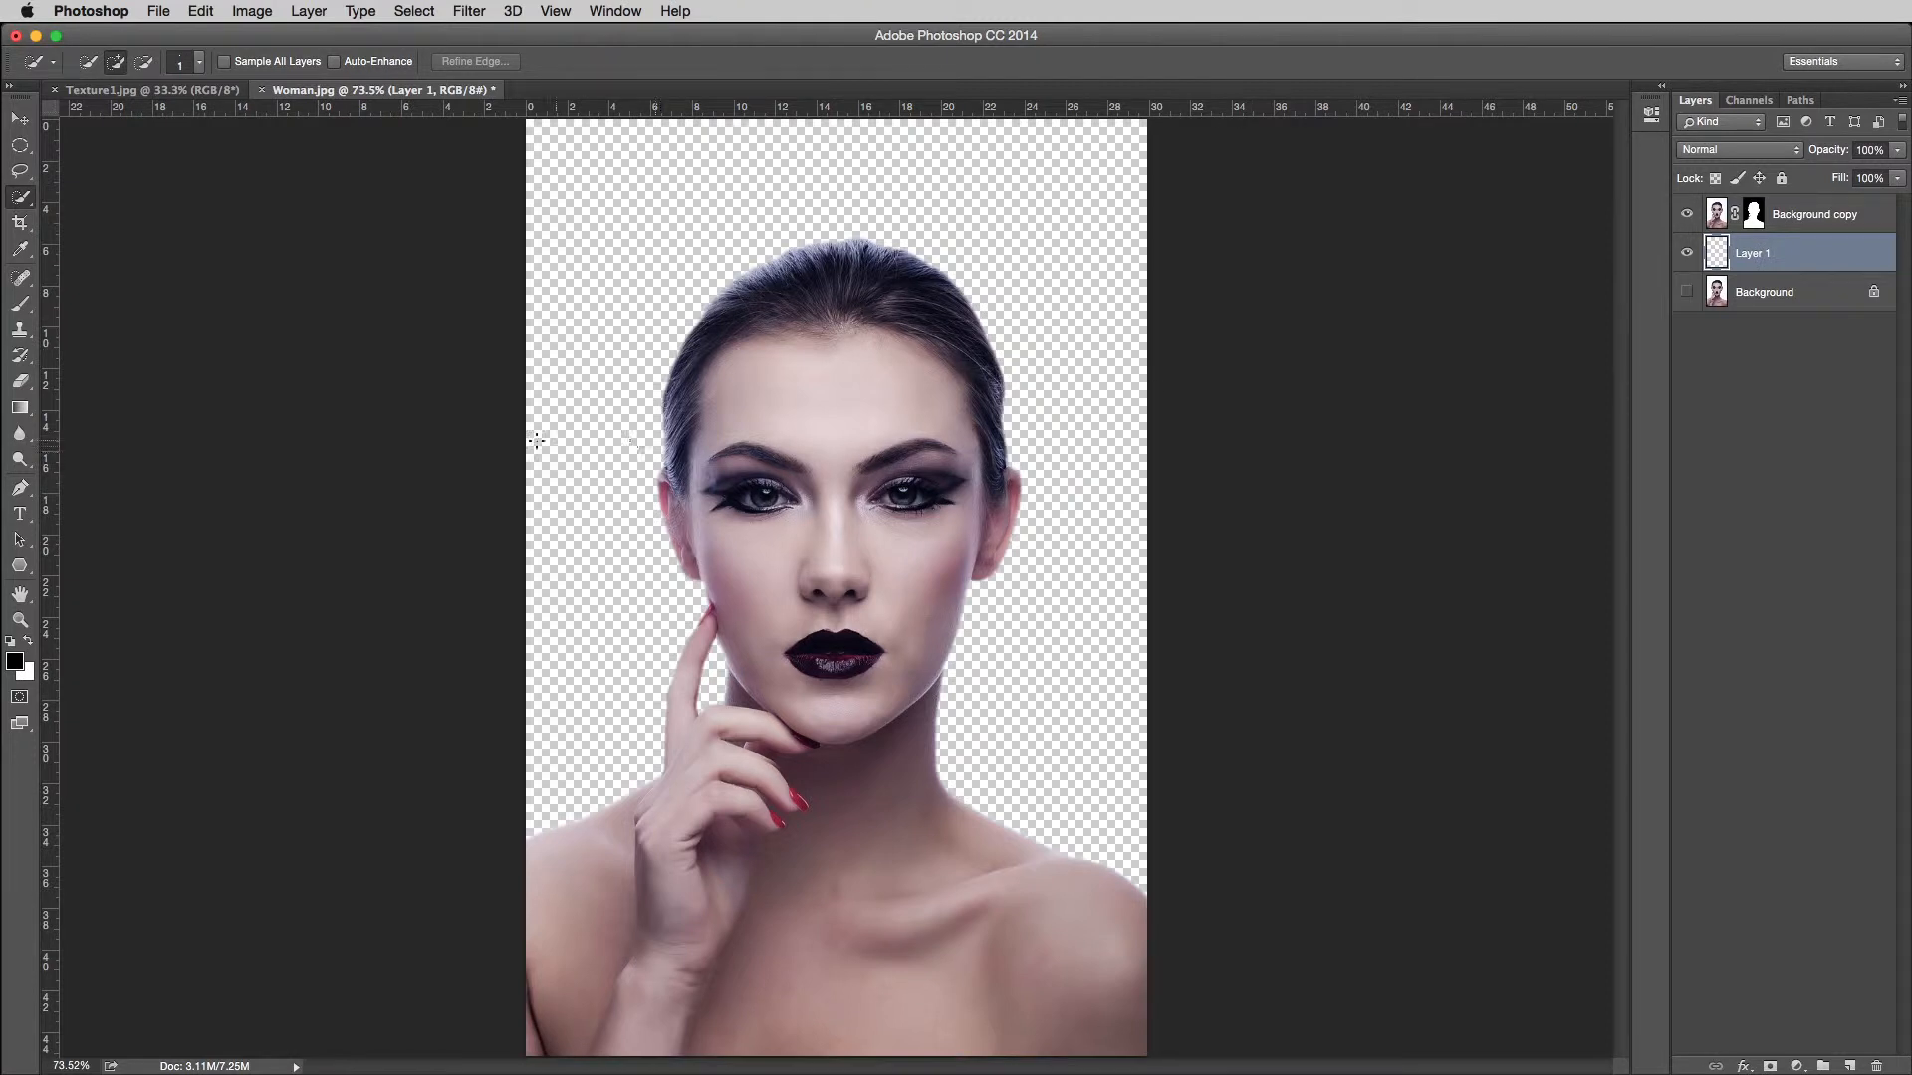
click(20, 409)
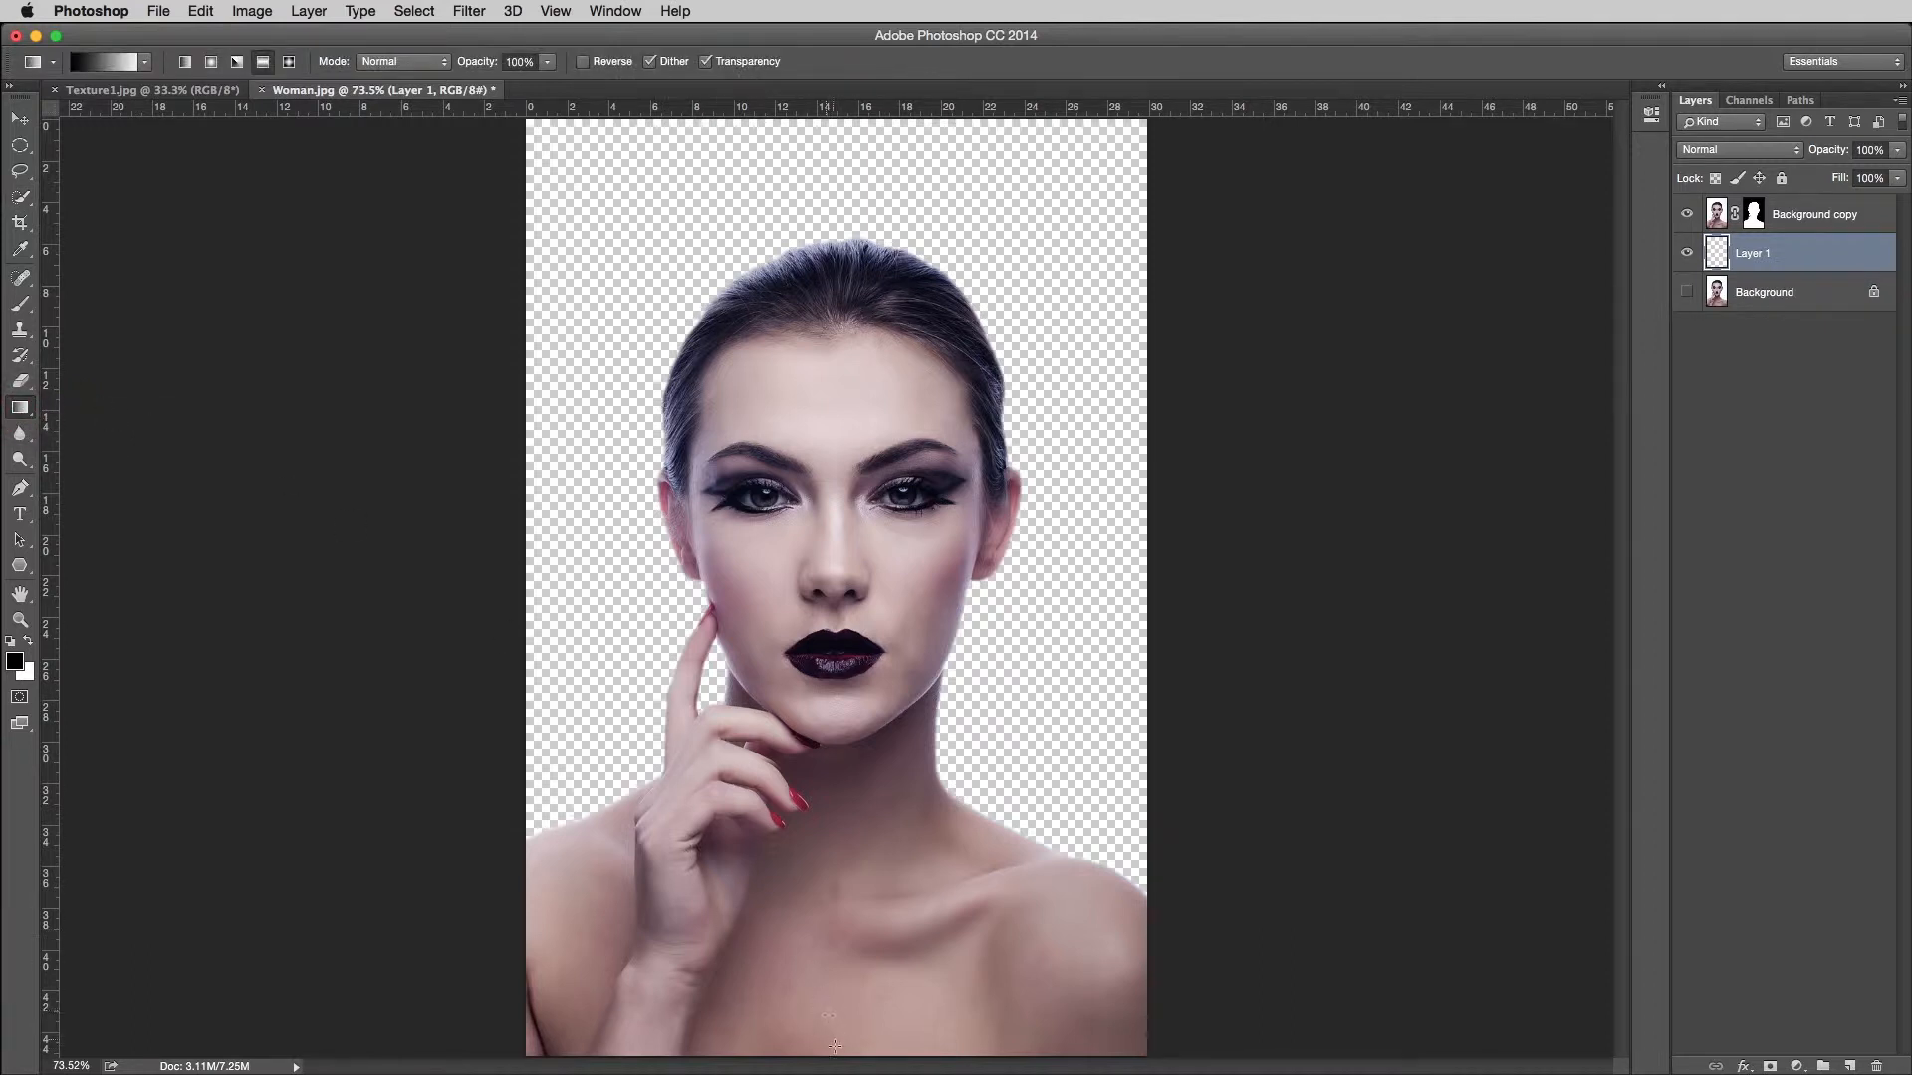
drag(814, 1058, 809, 121)
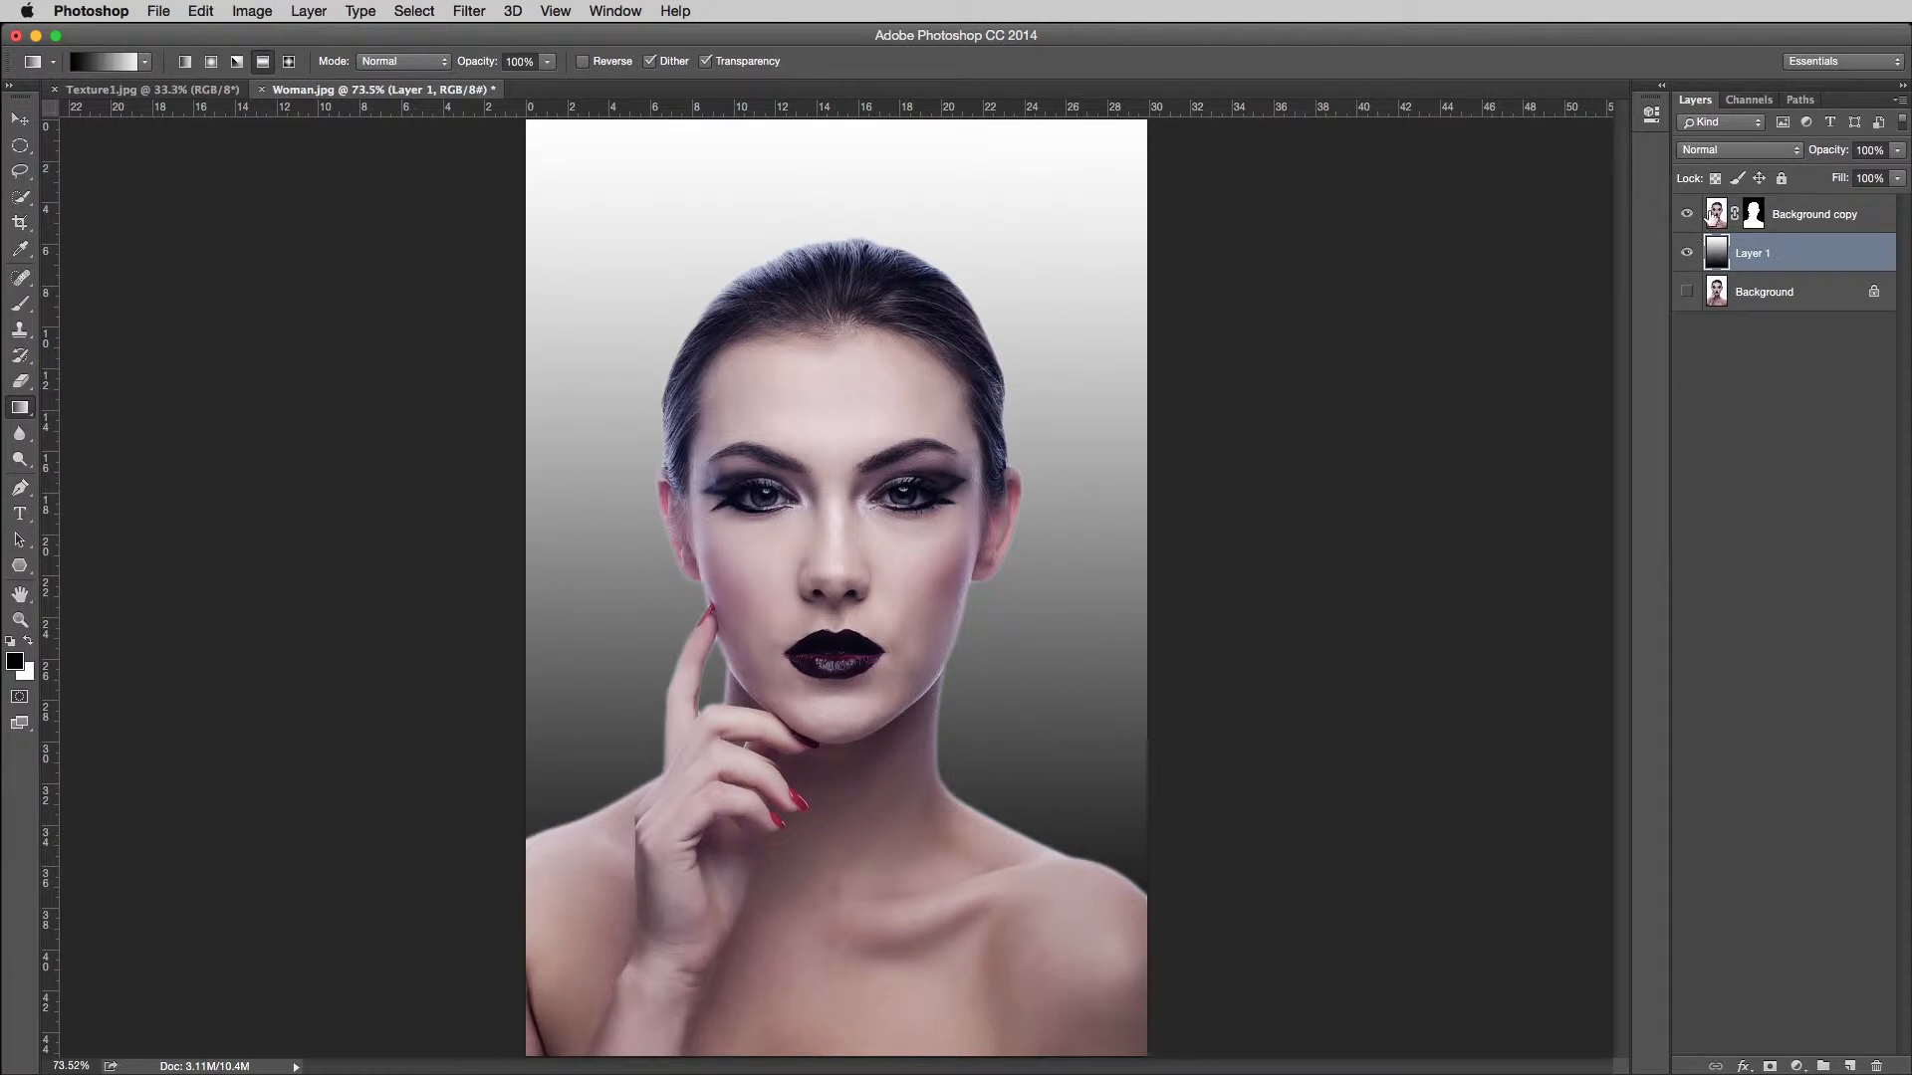
- Select the woman's cut-out layer, copy the entire Texture1.jpg image and return to Woman.jpg
click(1714, 216)
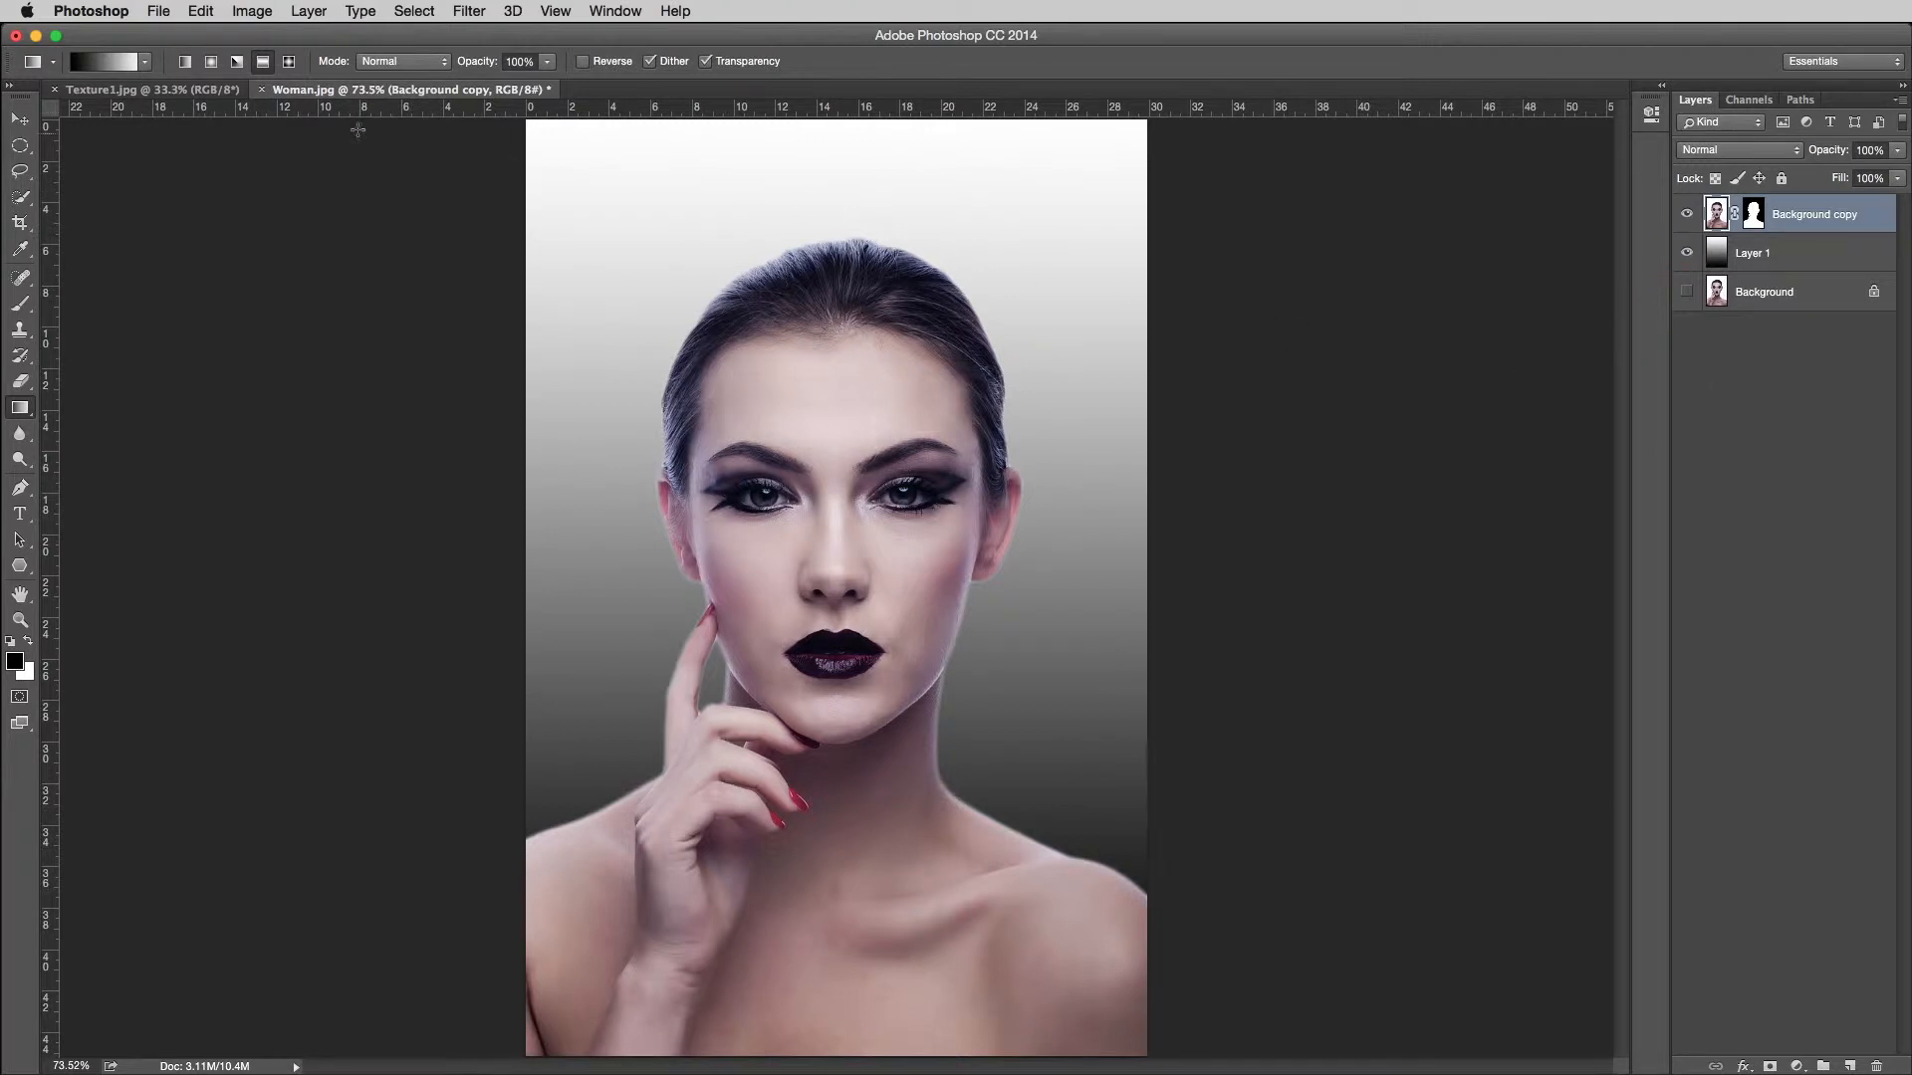
click(199, 91)
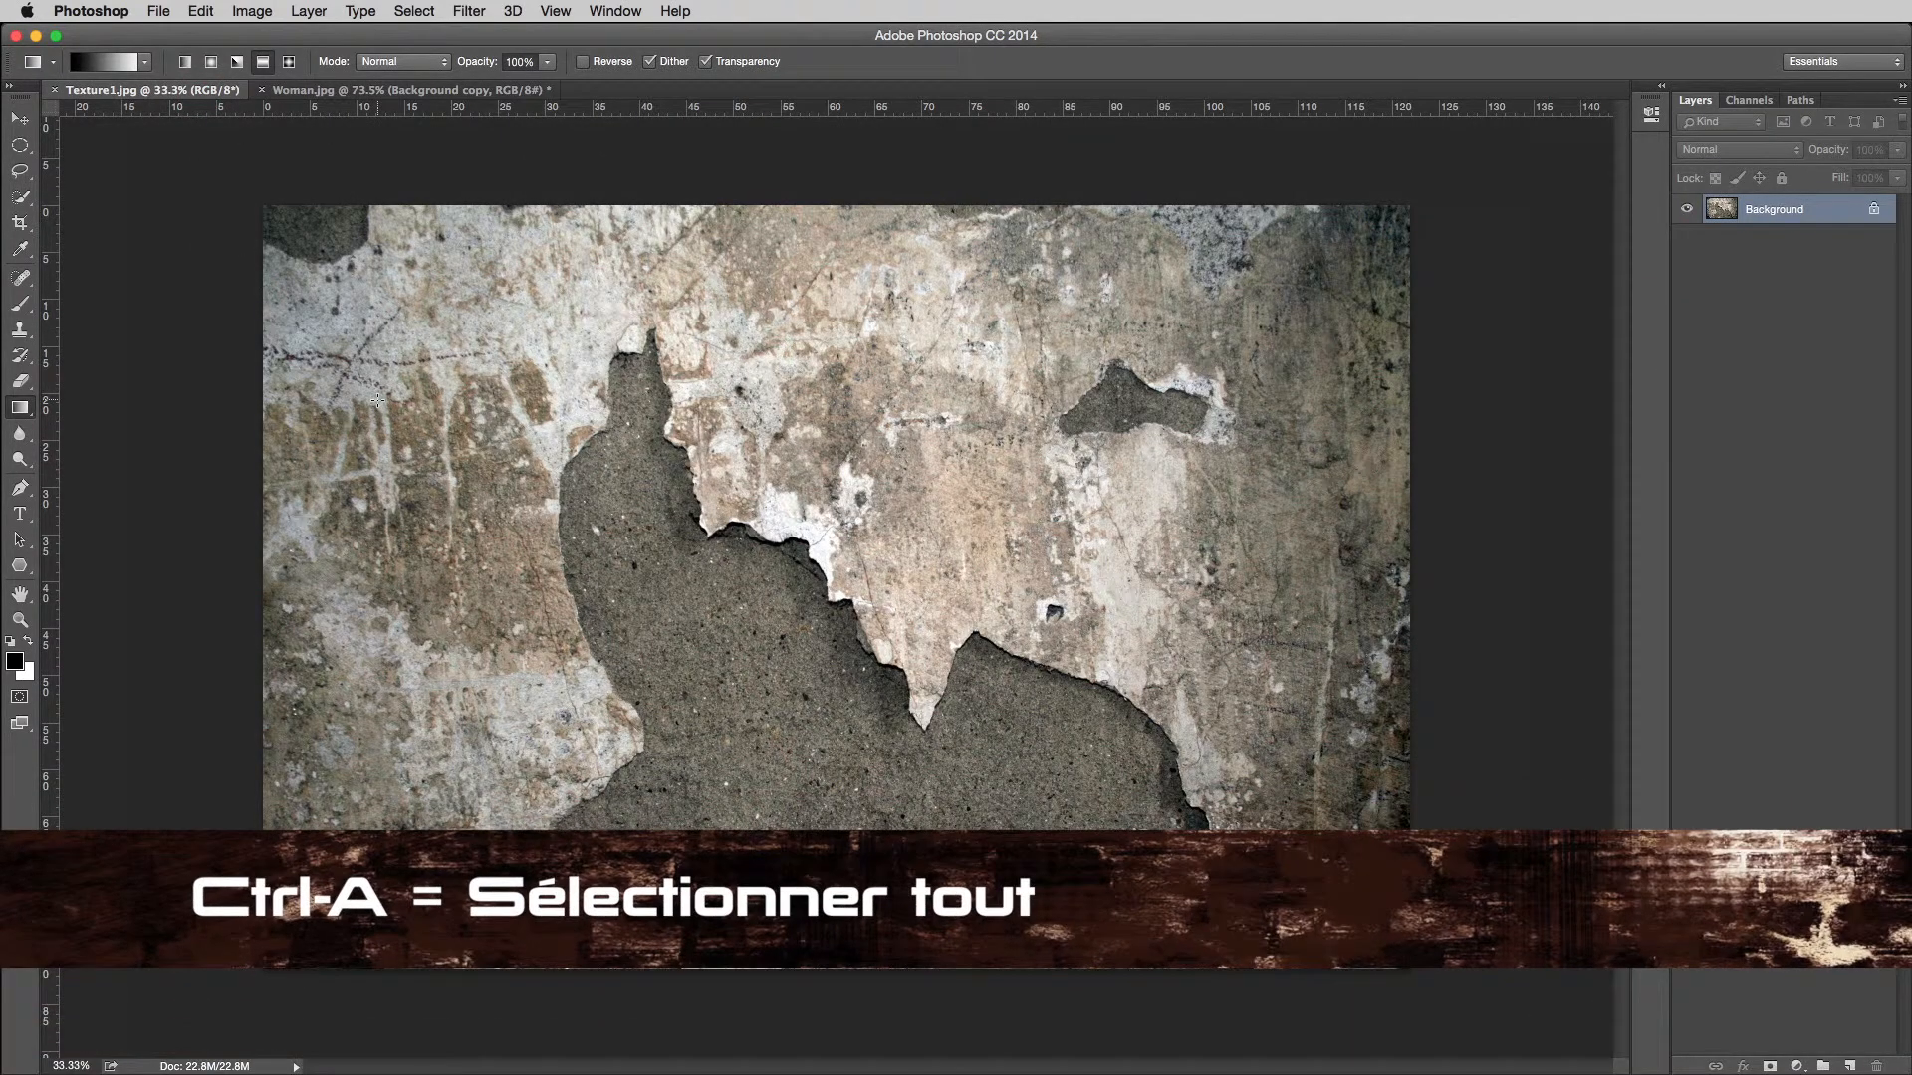
key(ctrl+a)
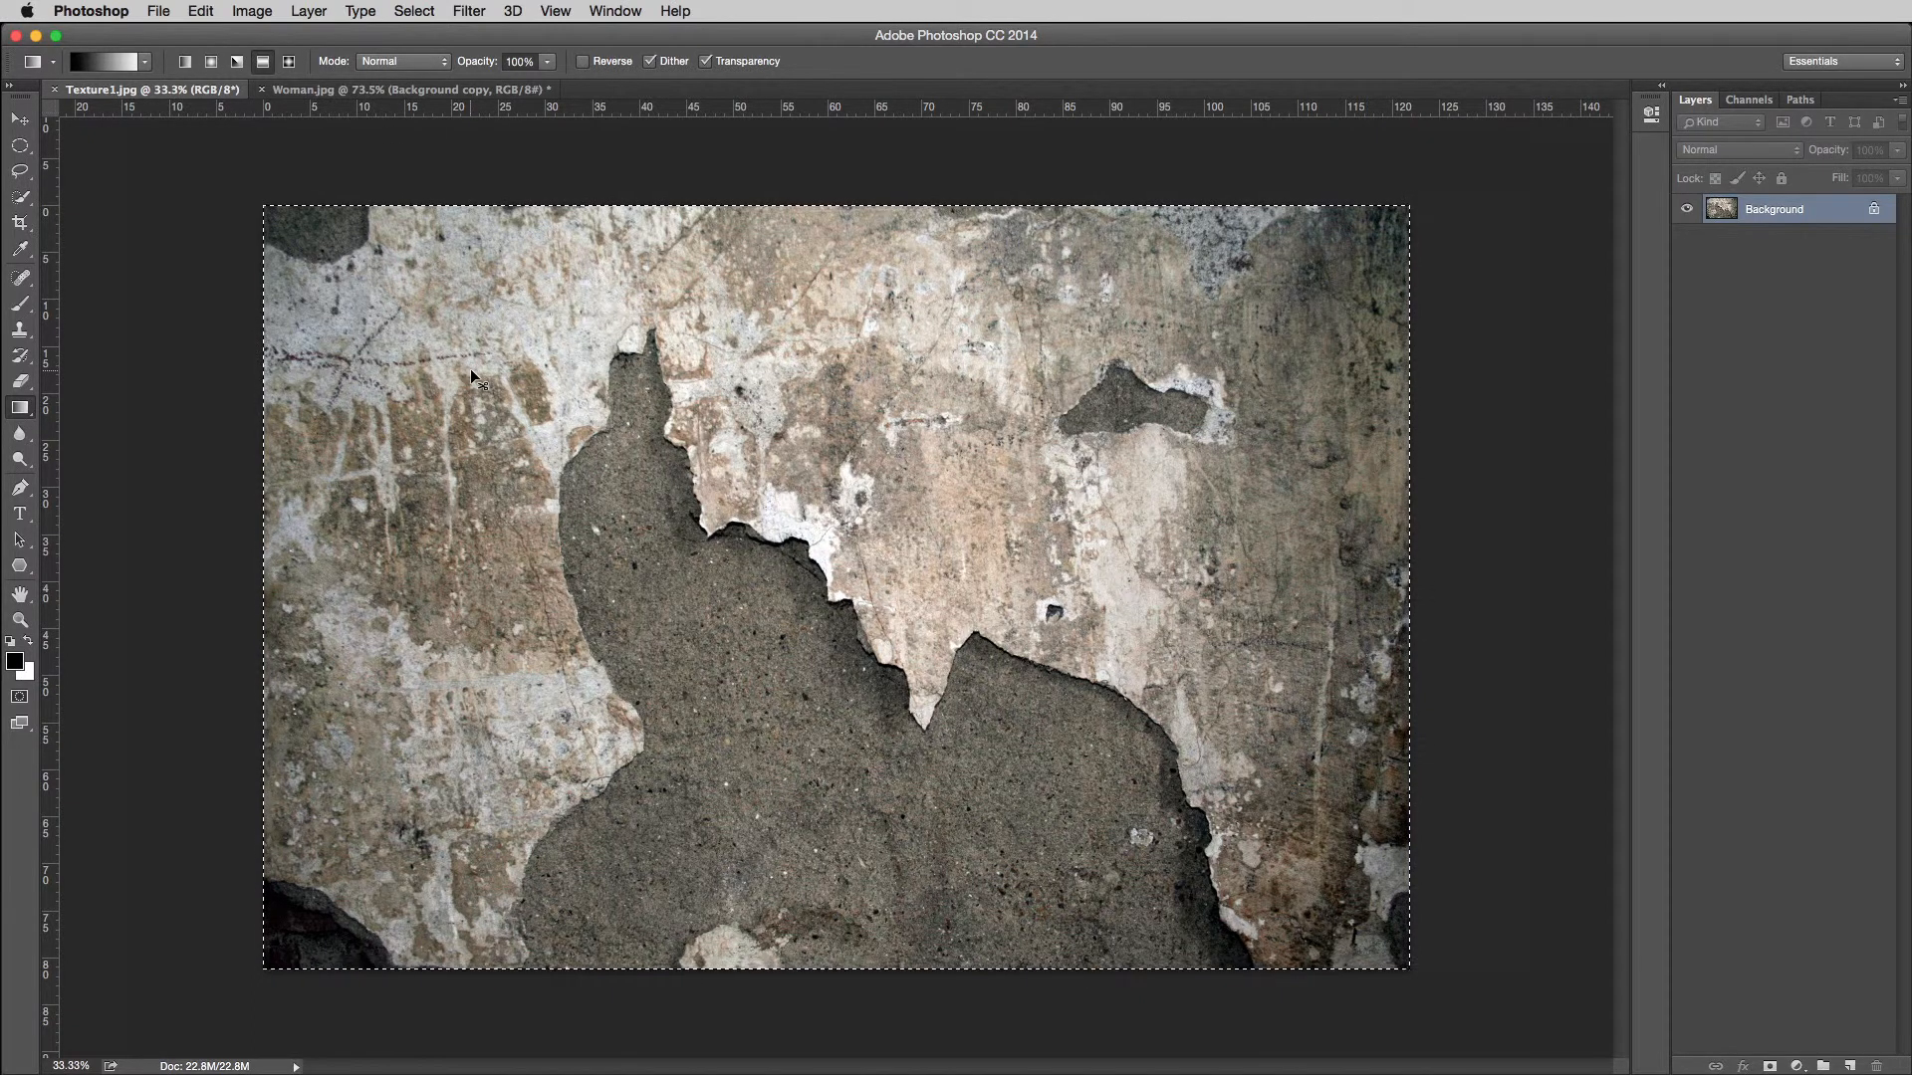
key(ctrl+c)
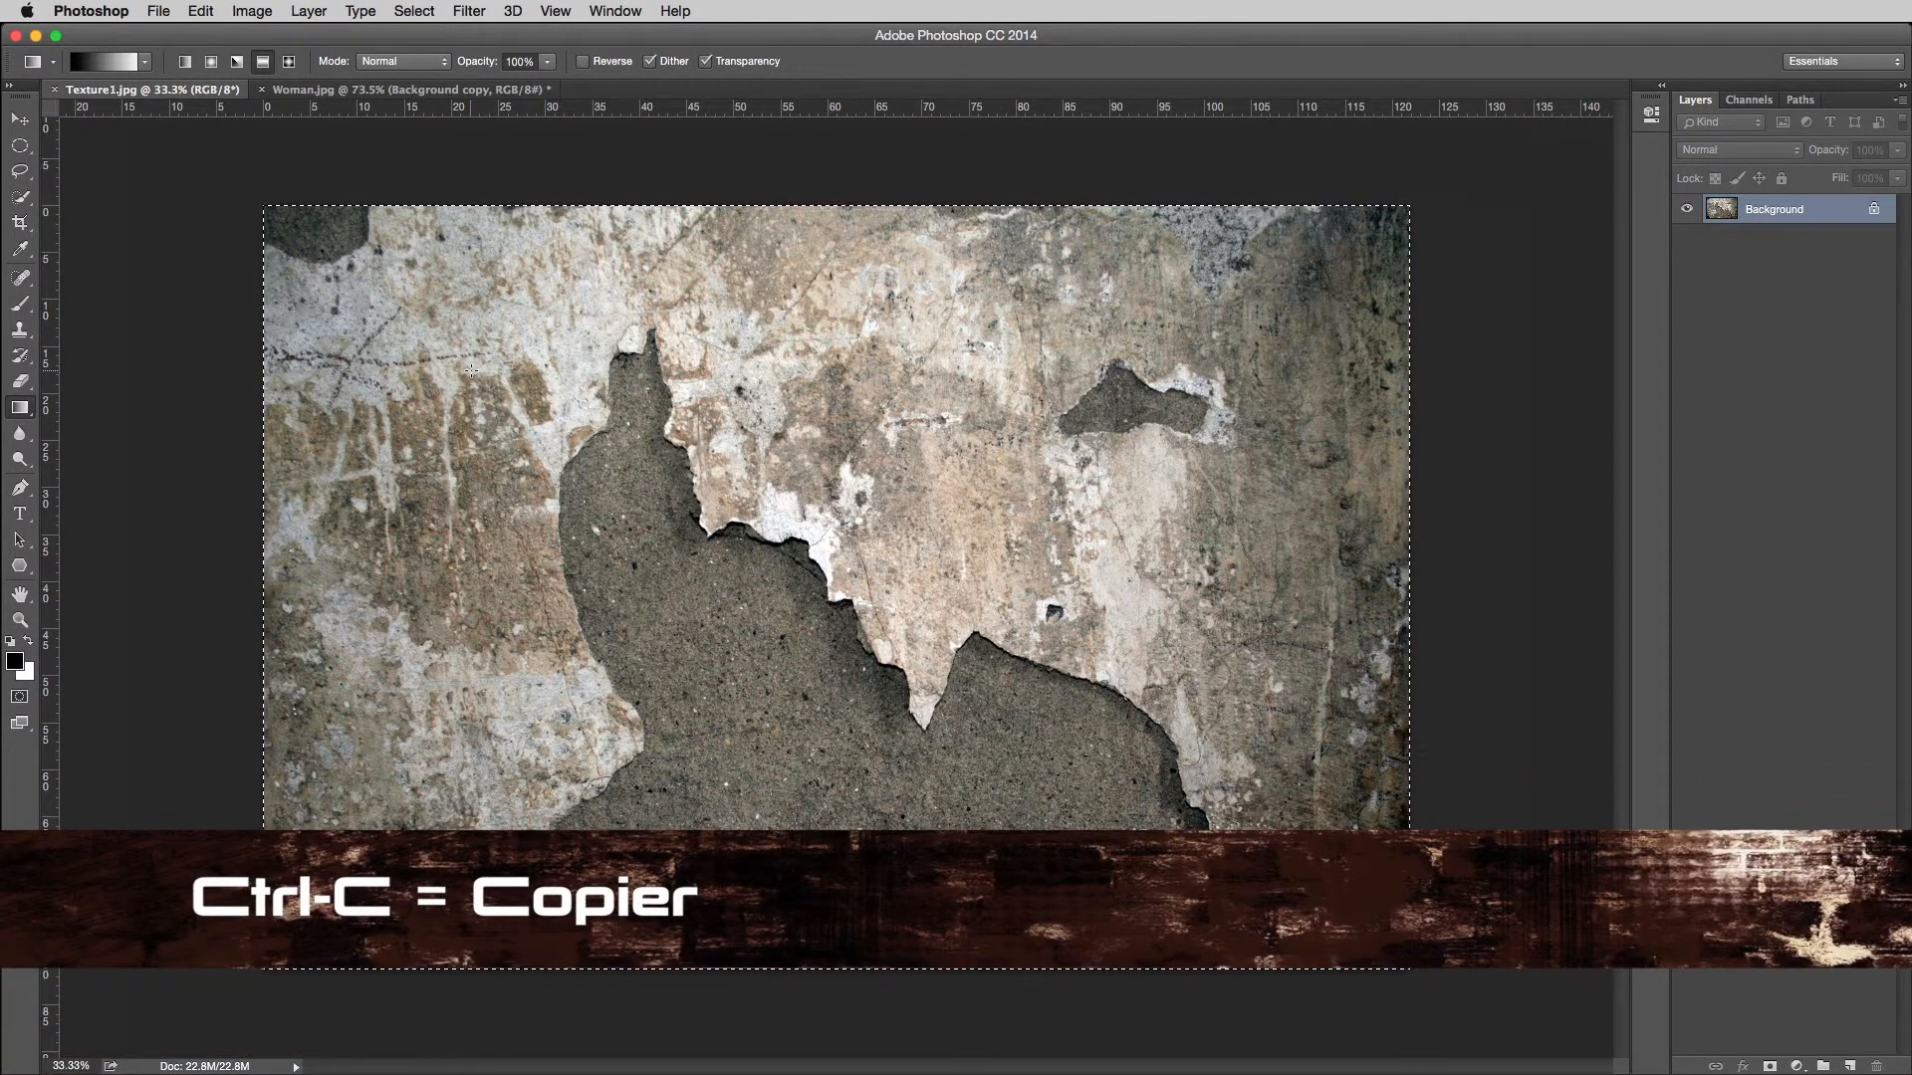
click(201, 11)
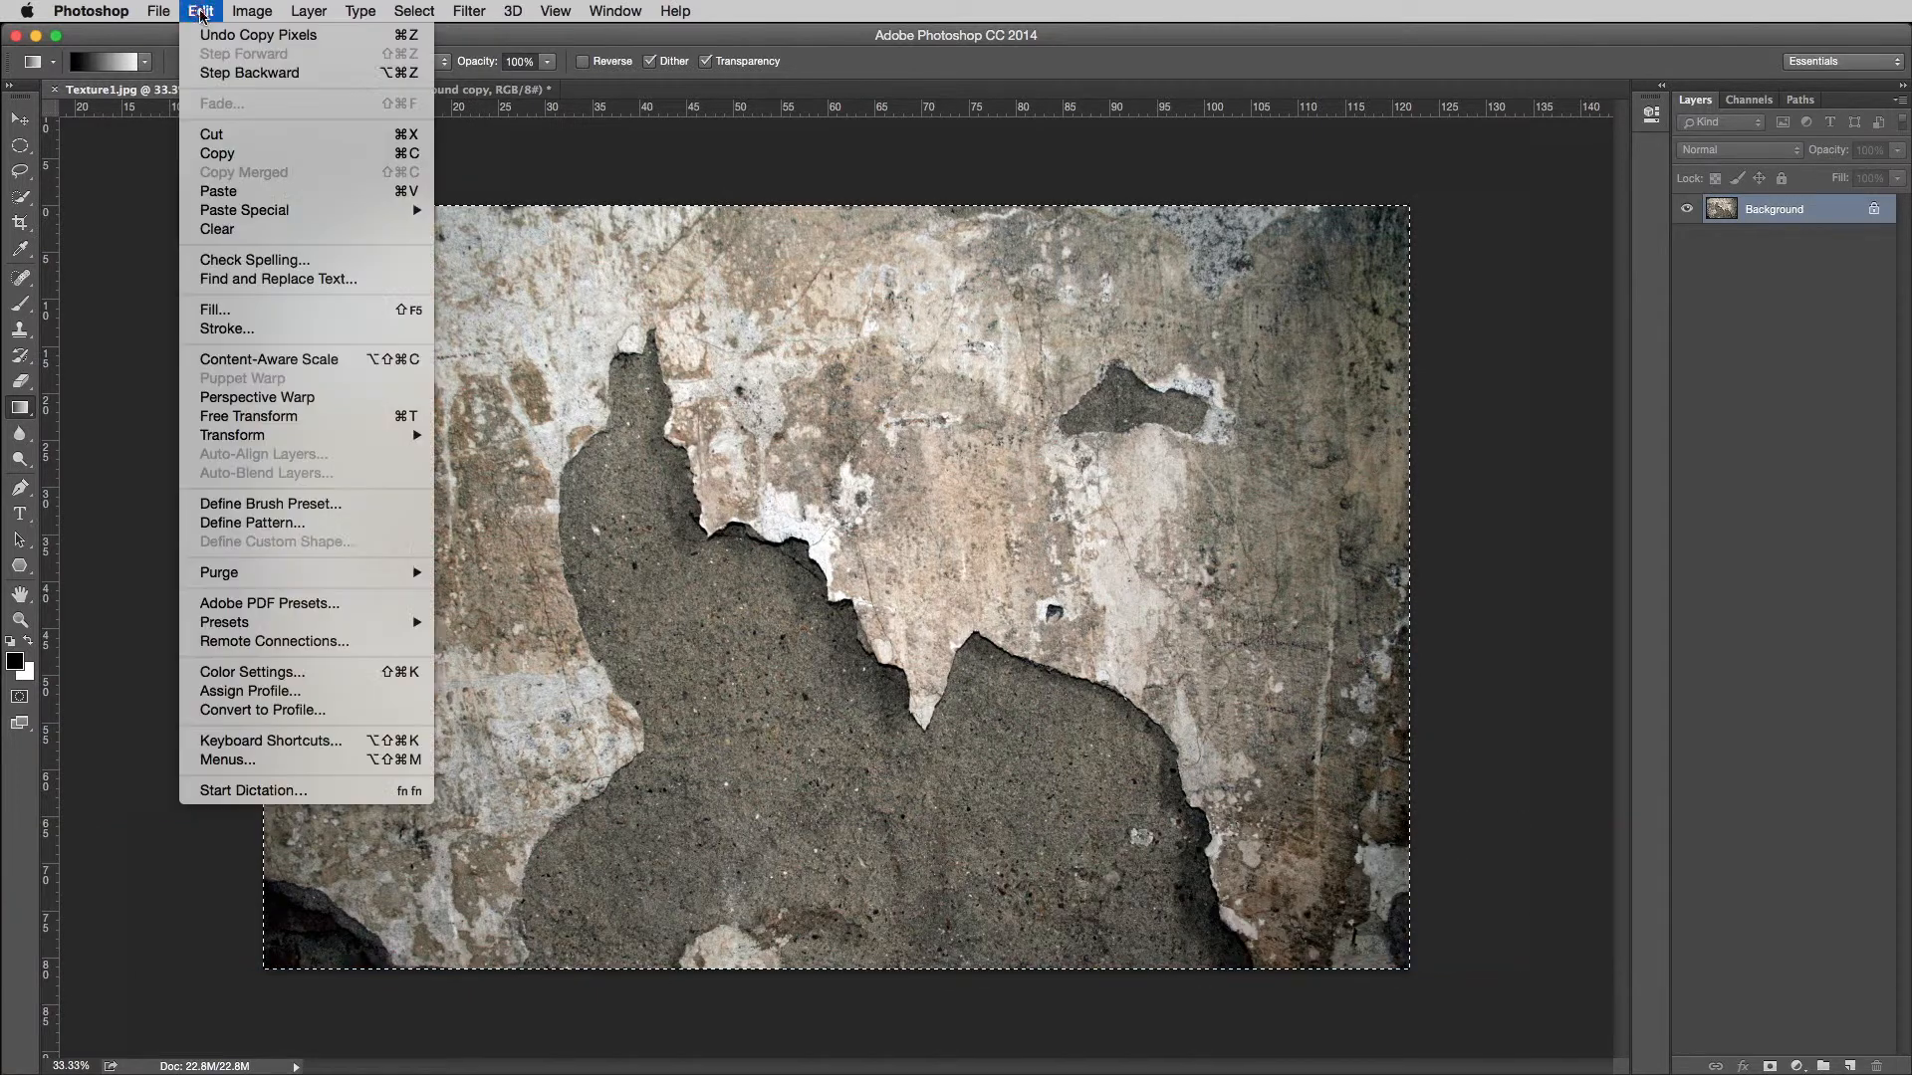
click(222, 155)
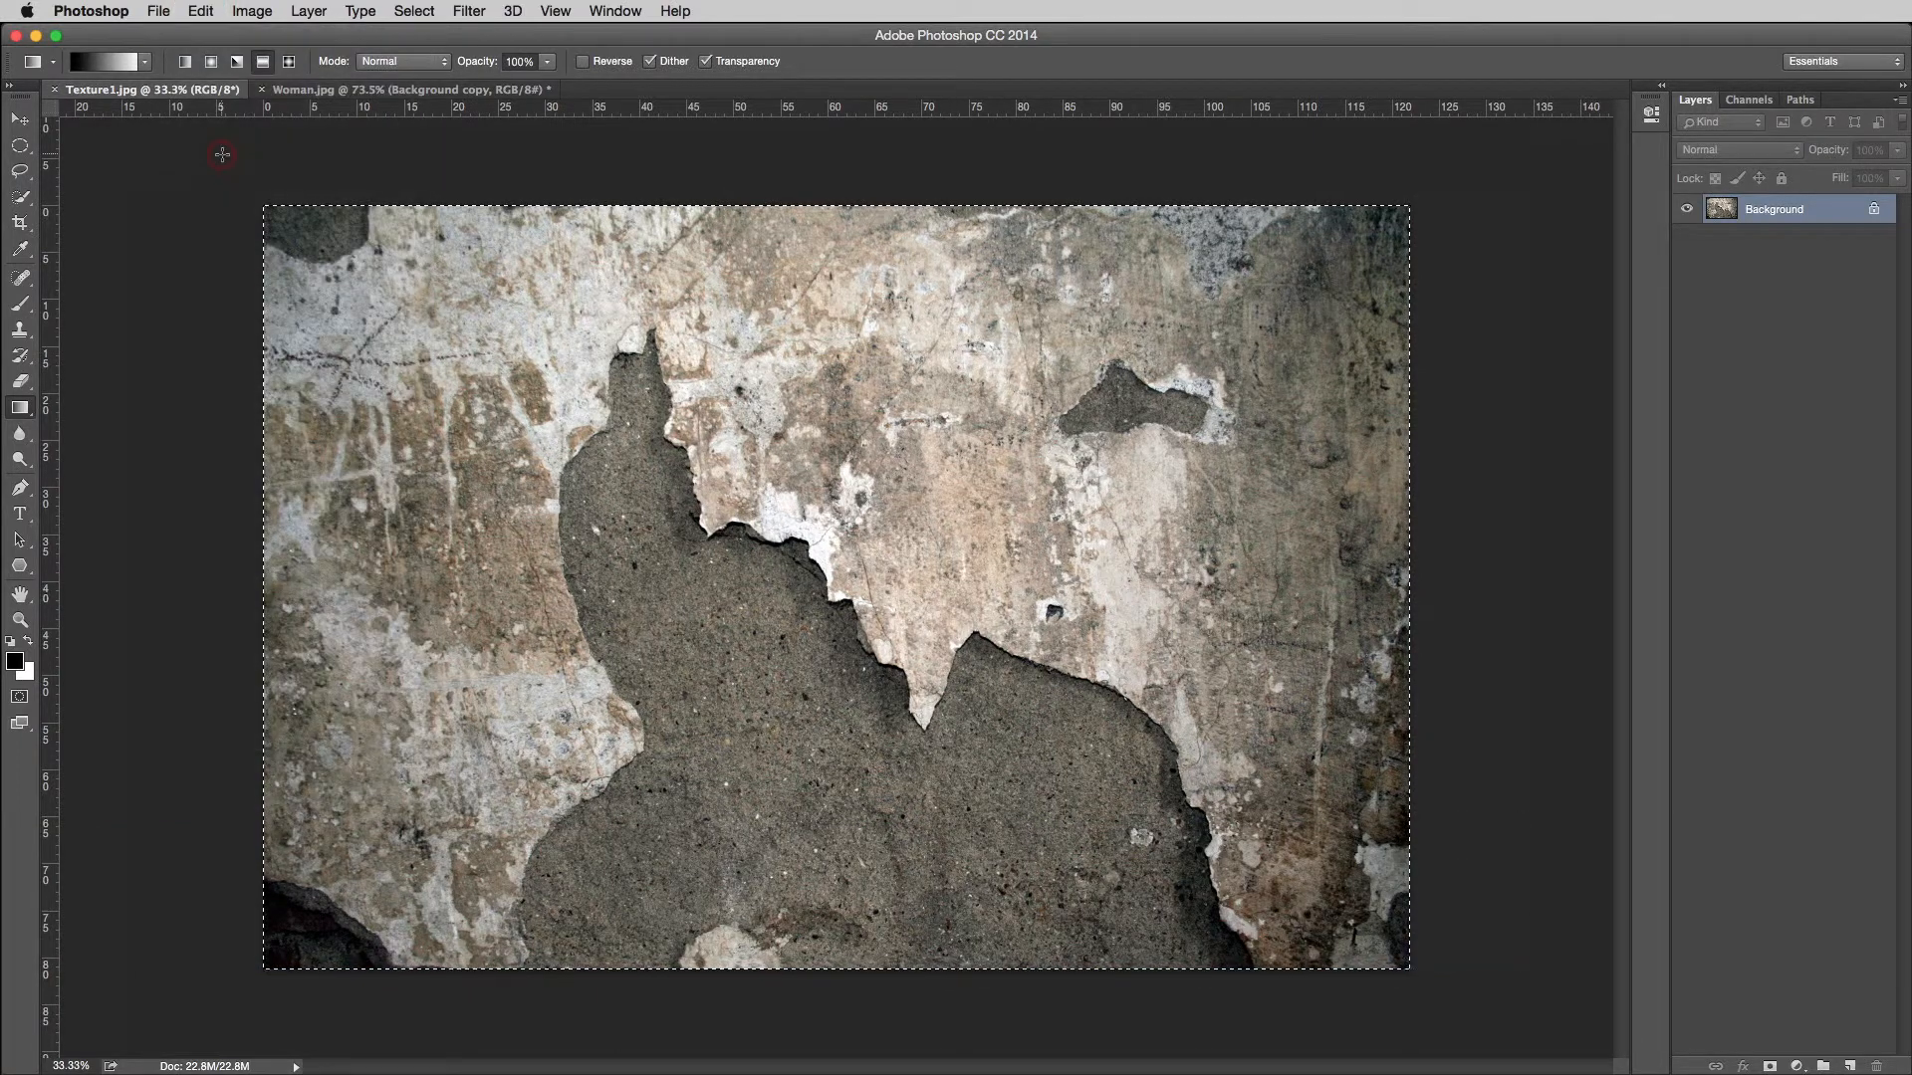
click(394, 90)
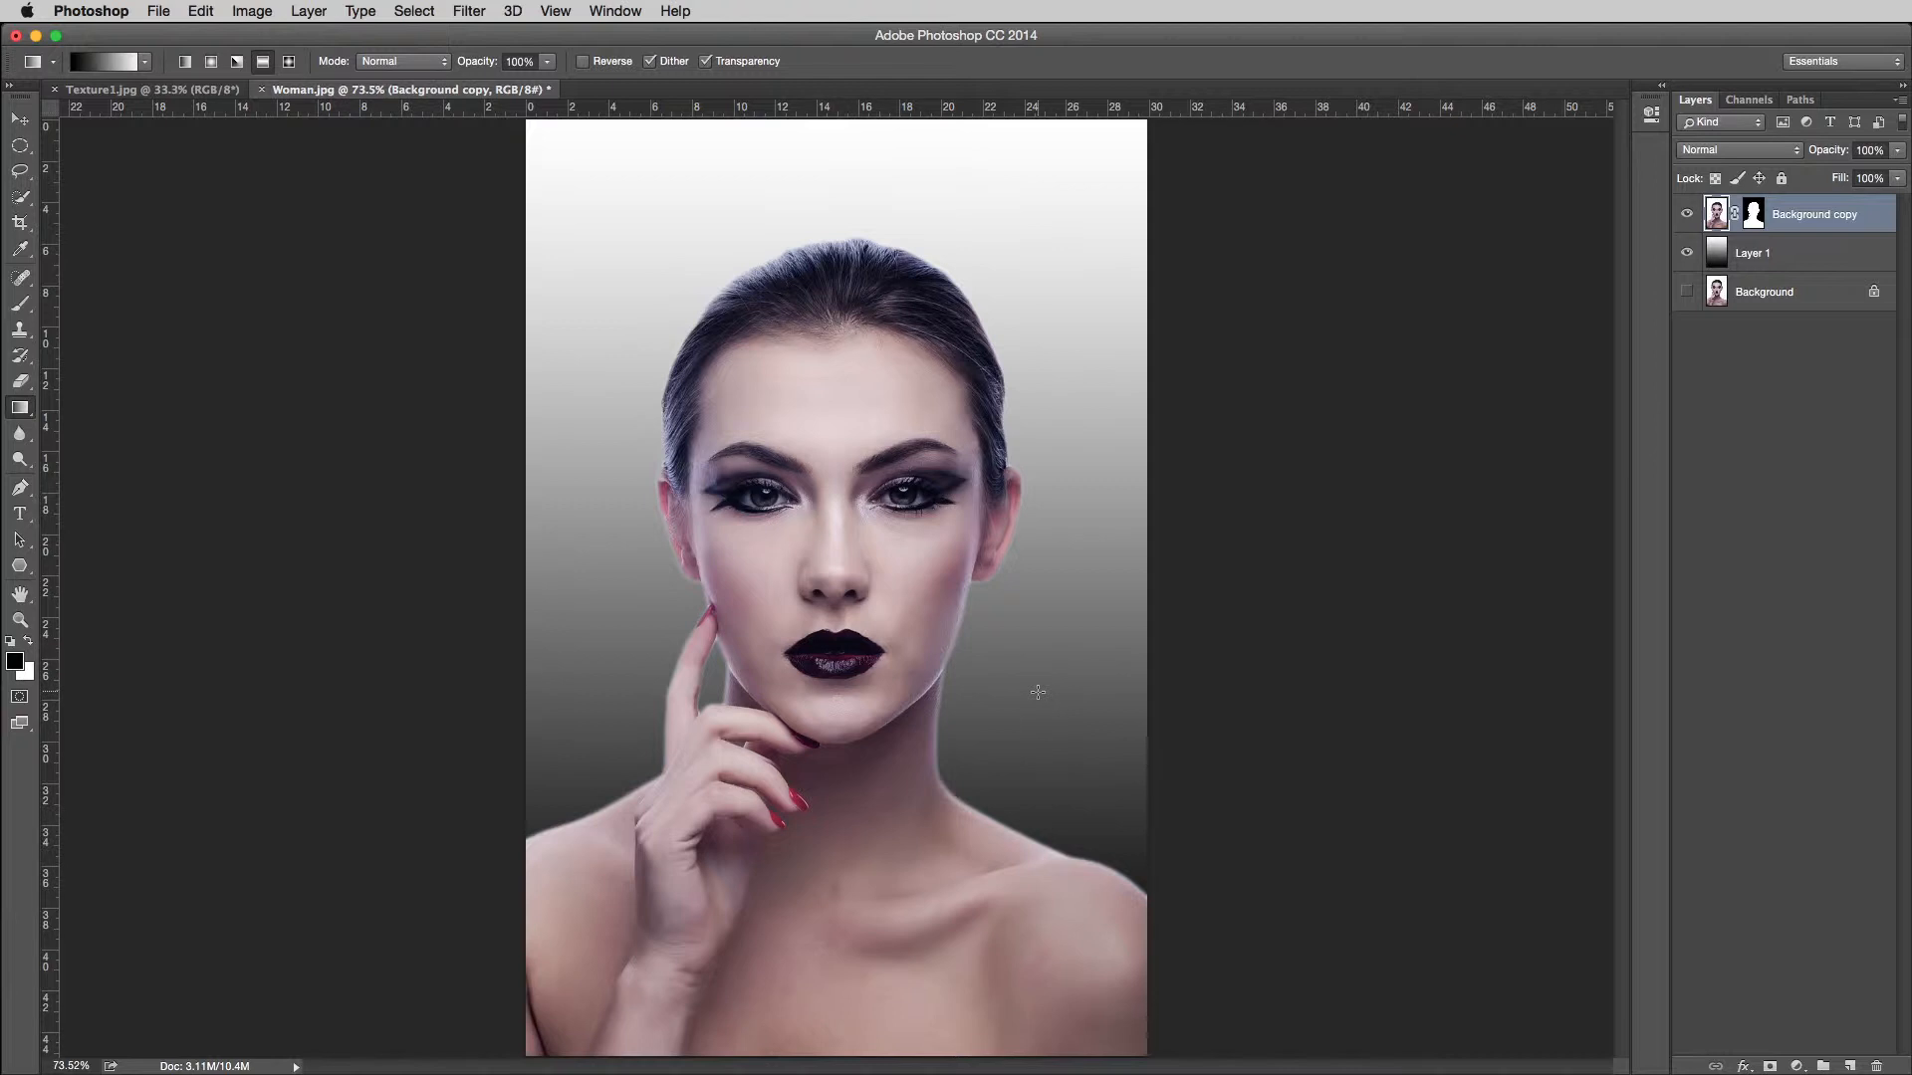
- Paste the copied texture above the woman's cut-out and move the cut-out's layer mask to a copy on Layer 2
click(209, 12)
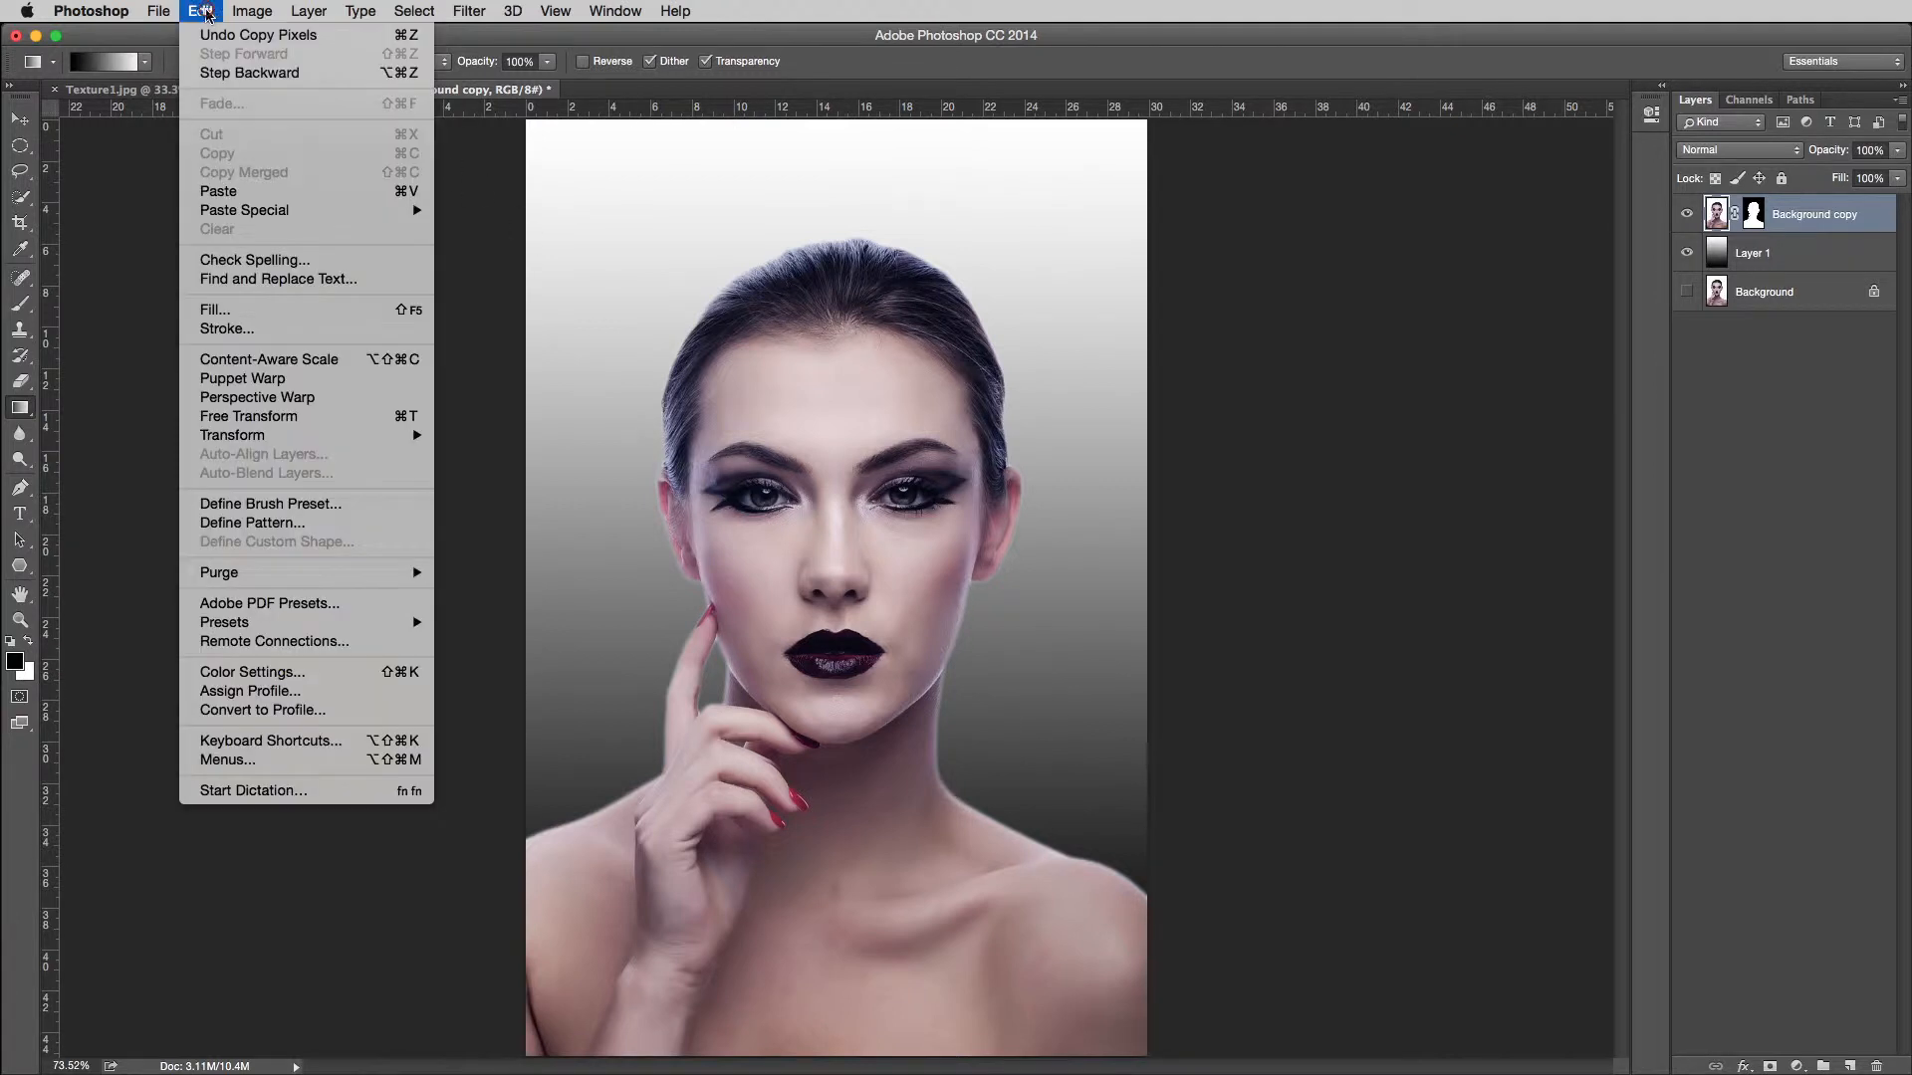
click(227, 192)
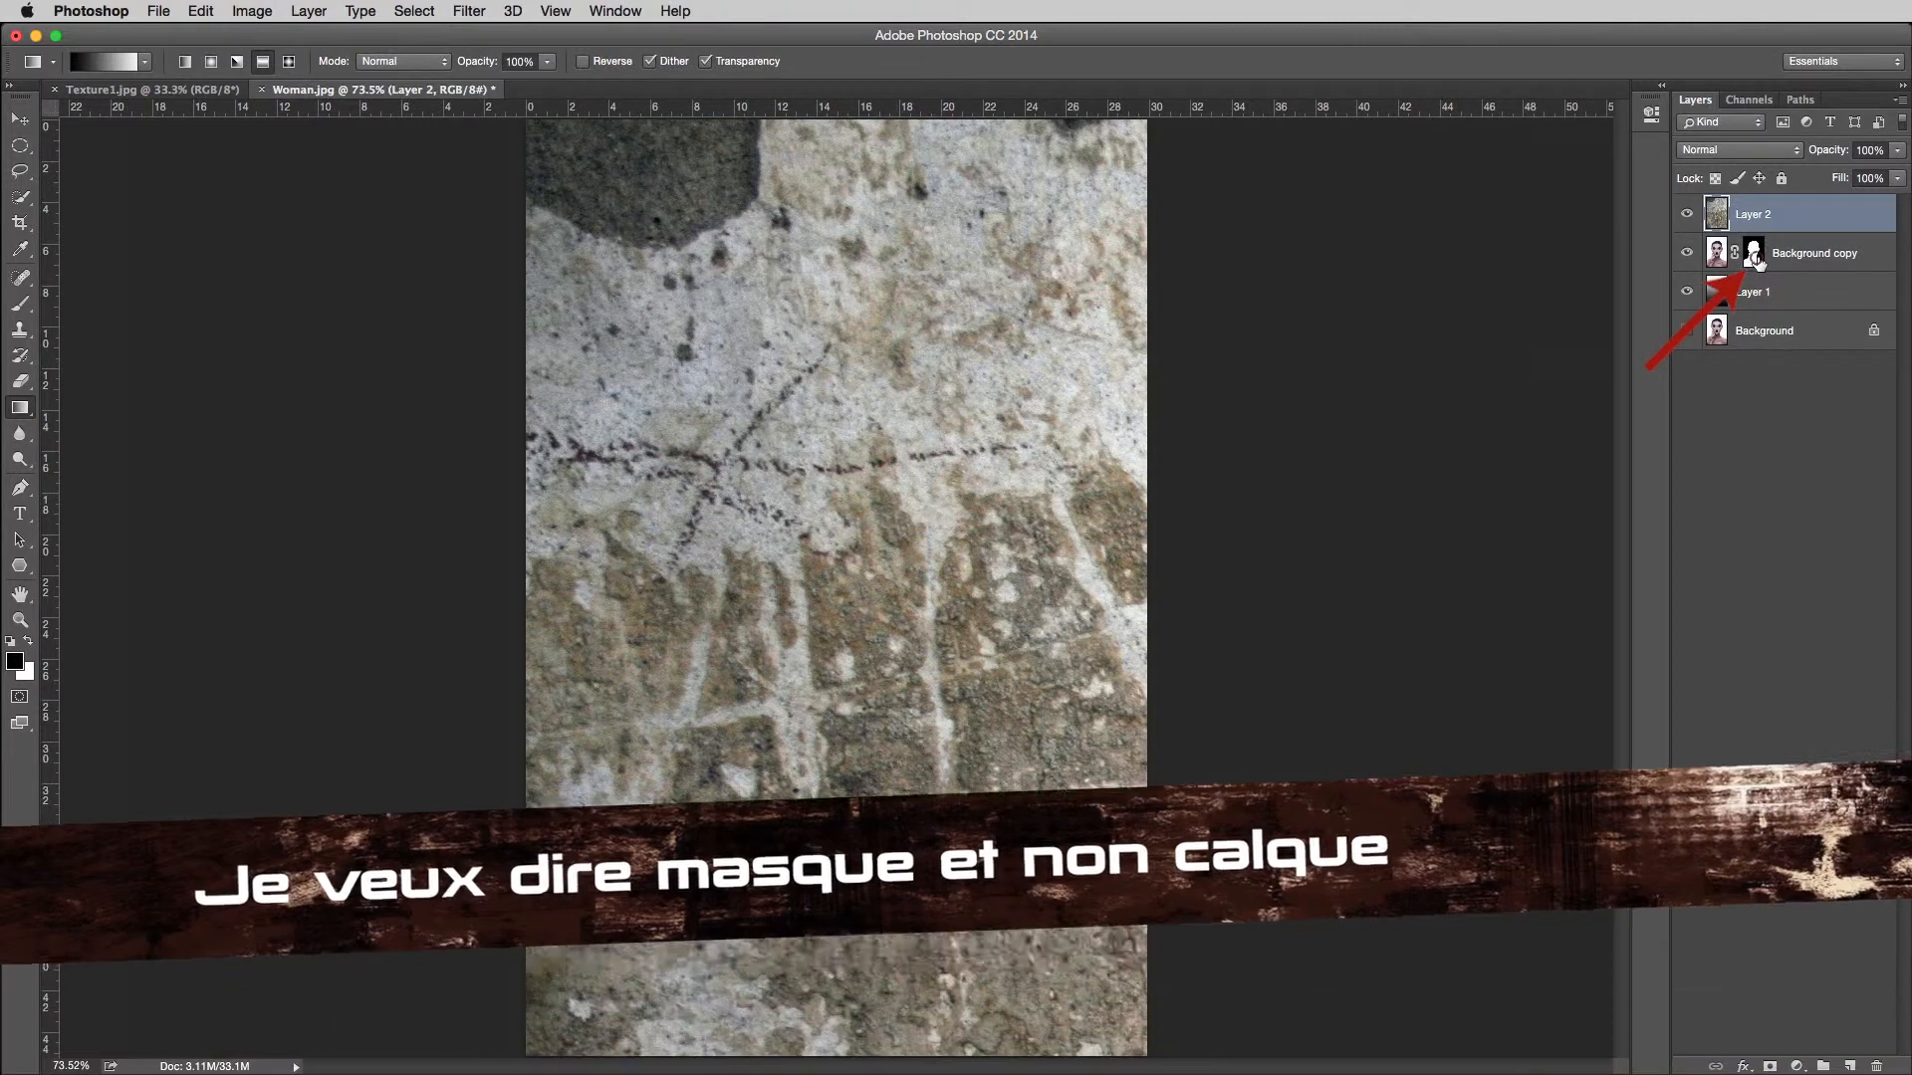
click(1754, 256)
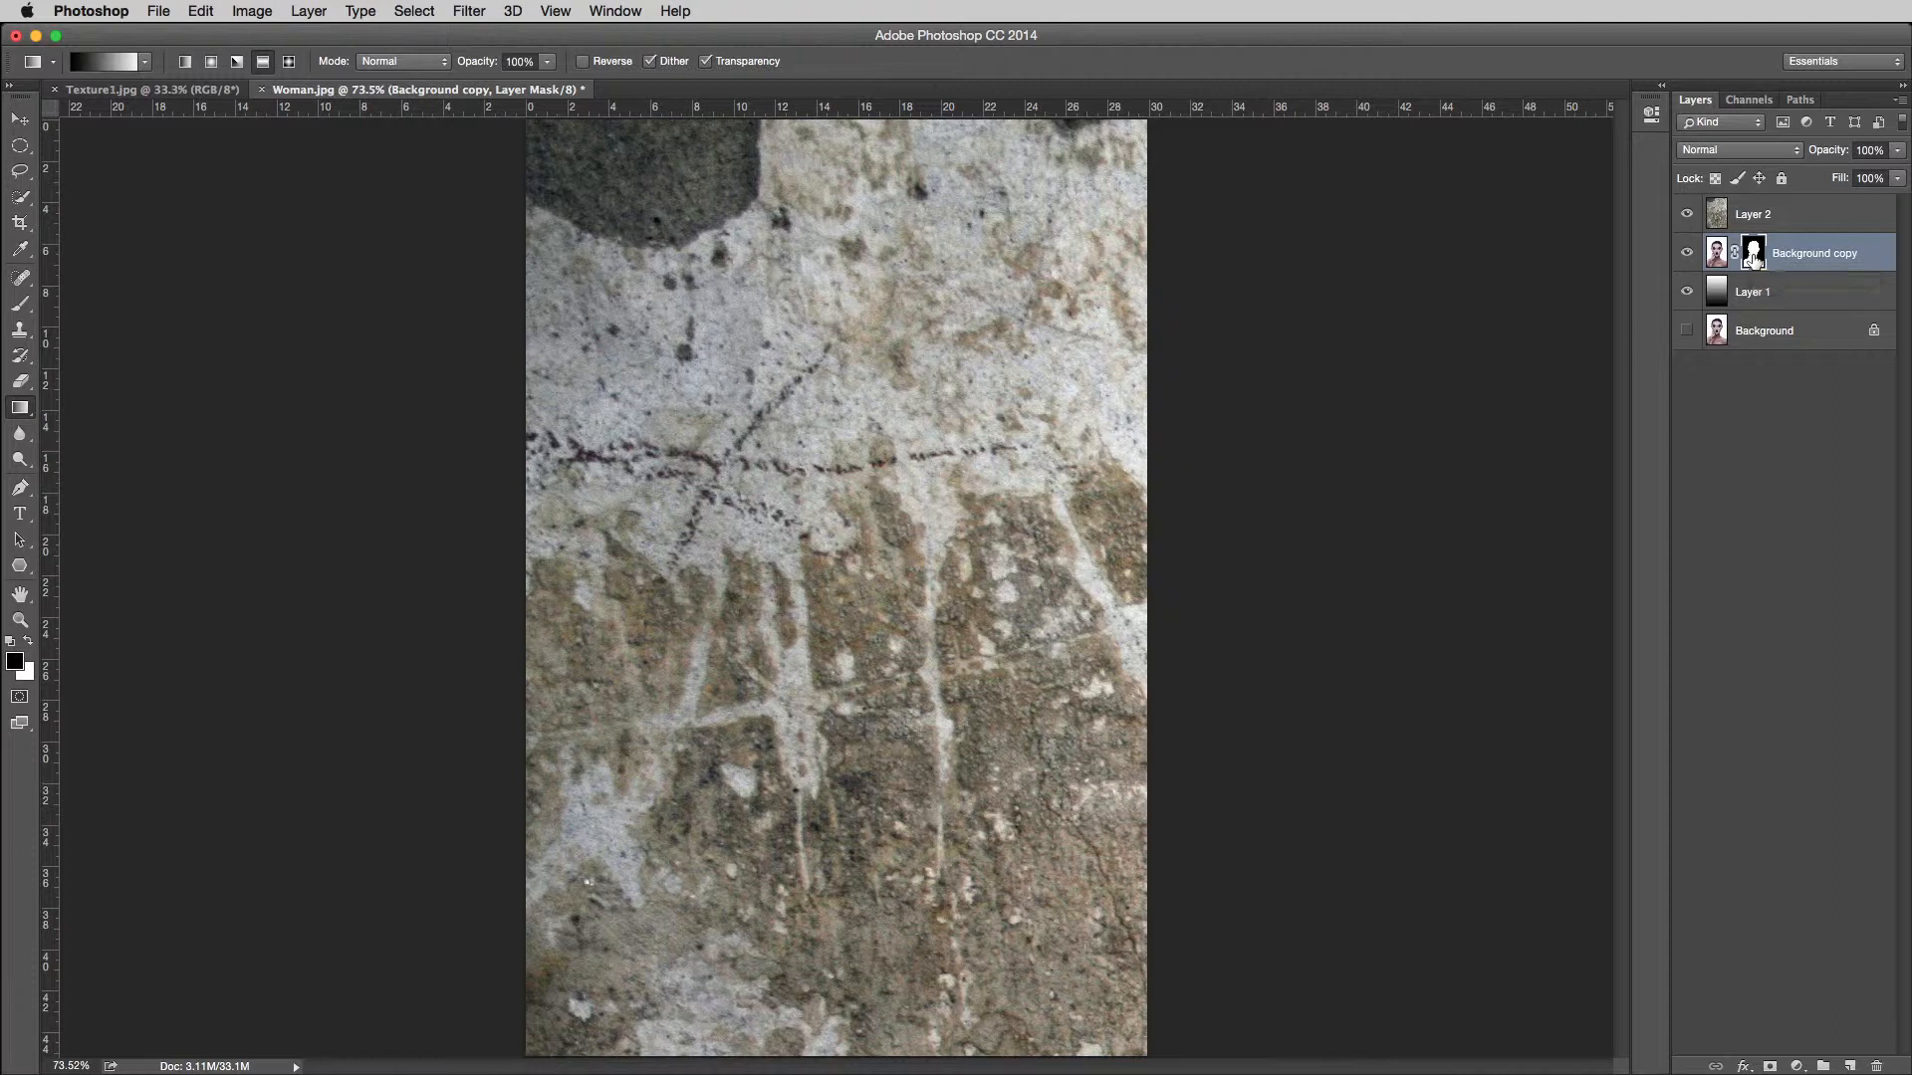
drag(1753, 259, 1753, 219)
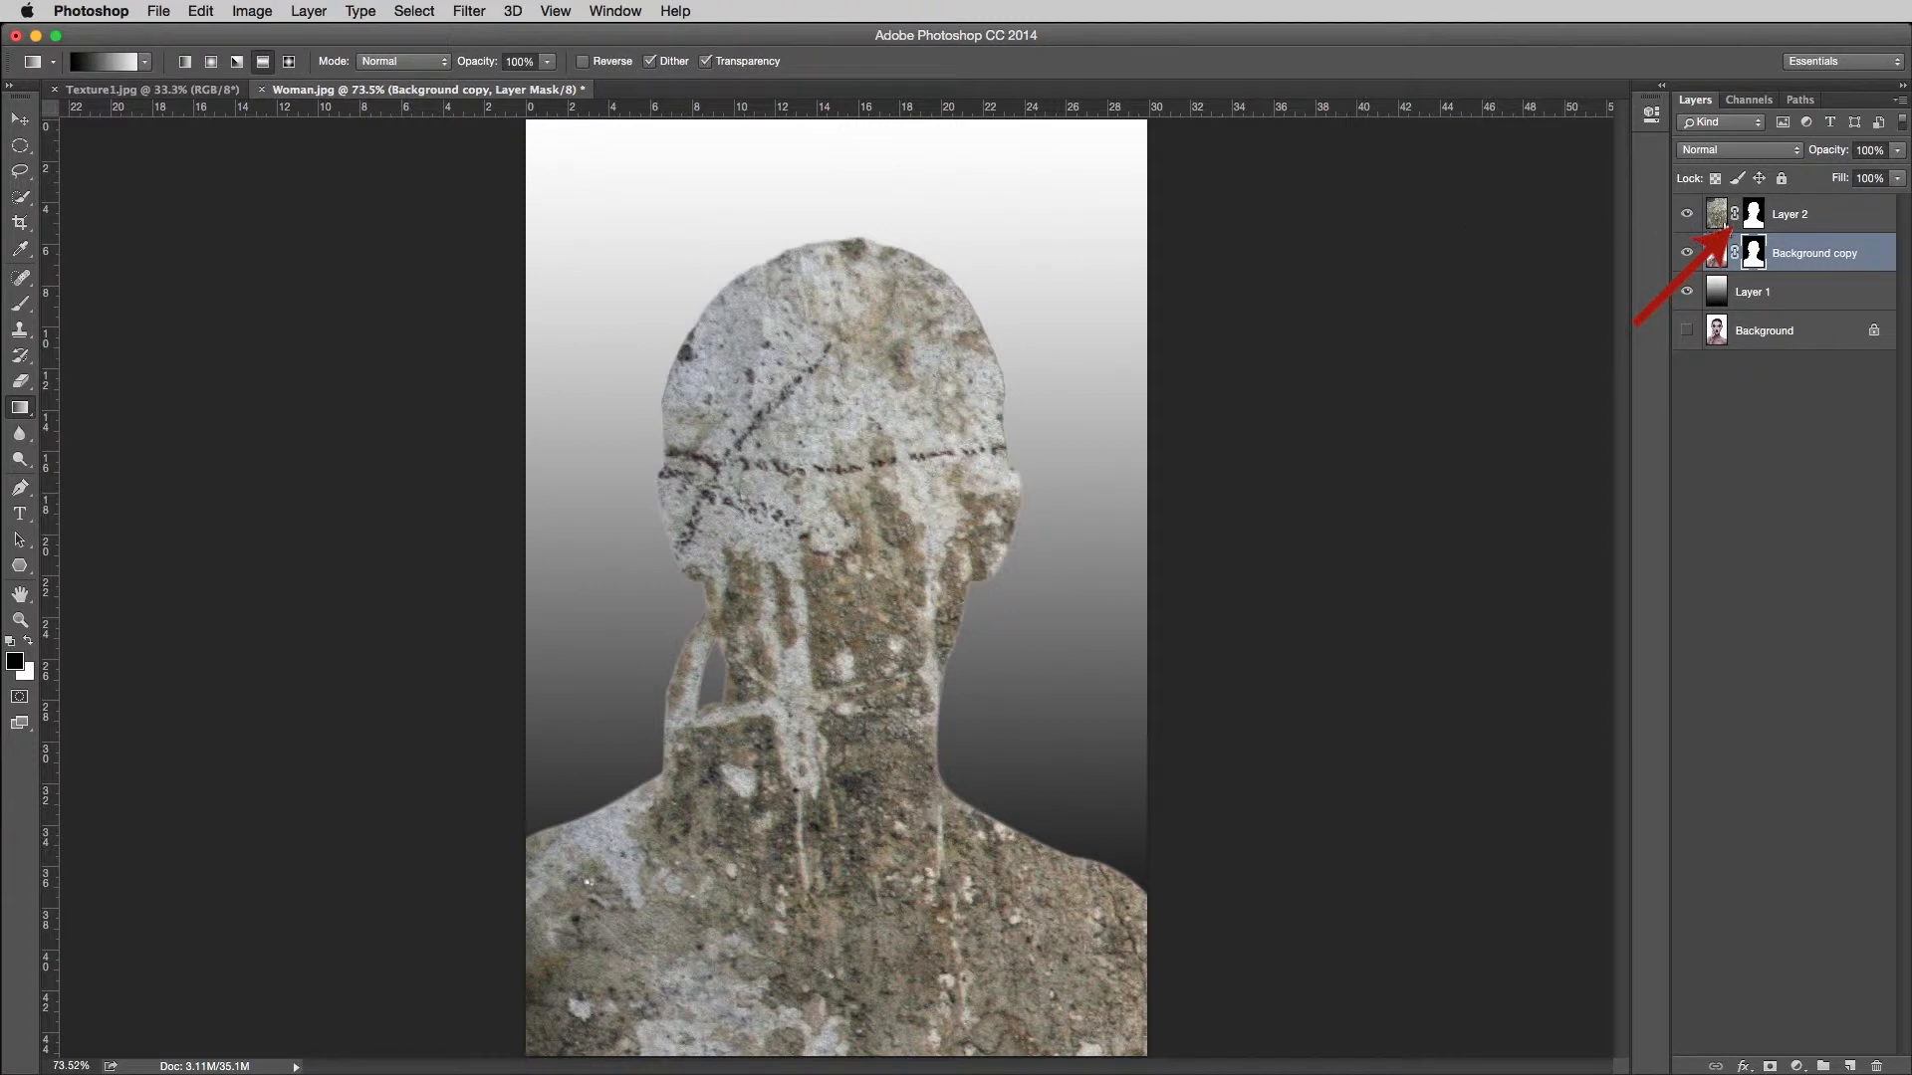
- Try to move Layer 2's texture while its mask is still linked, and undo the move
click(1717, 218)
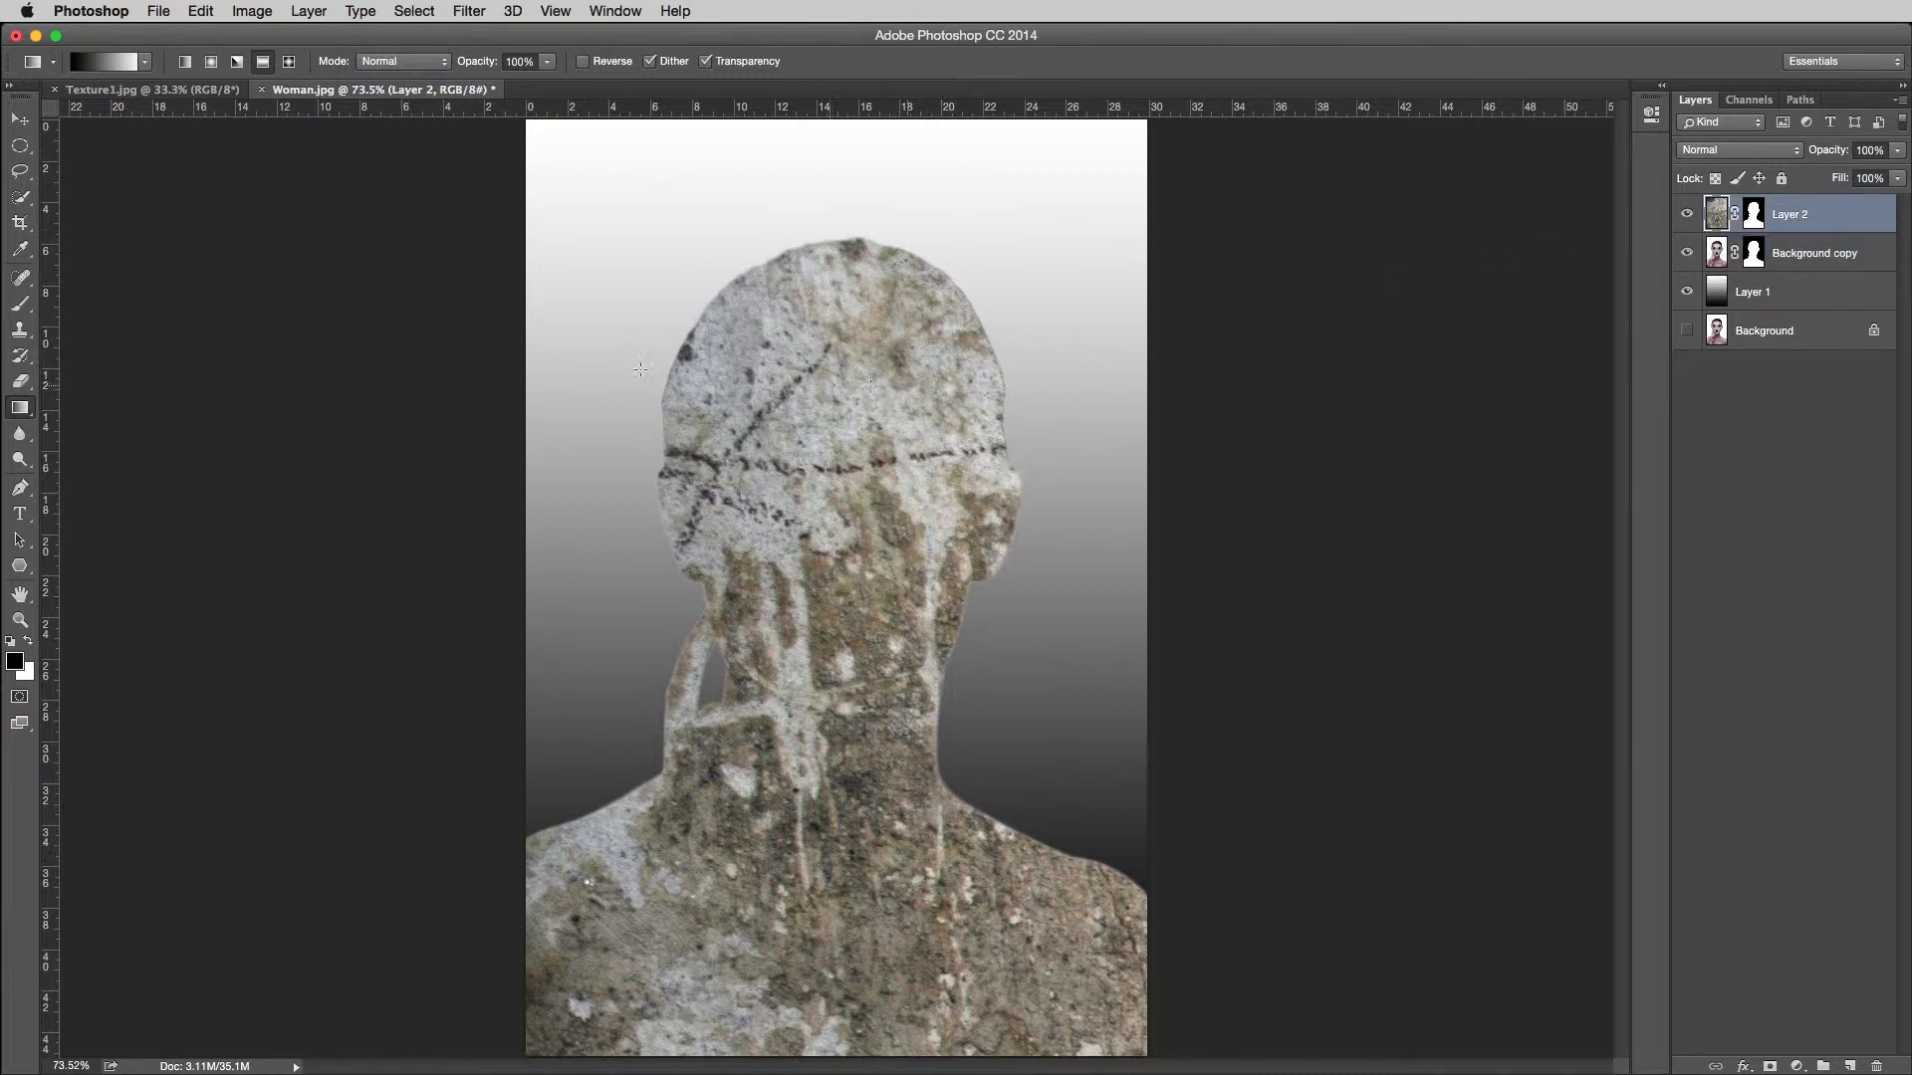
click(21, 124)
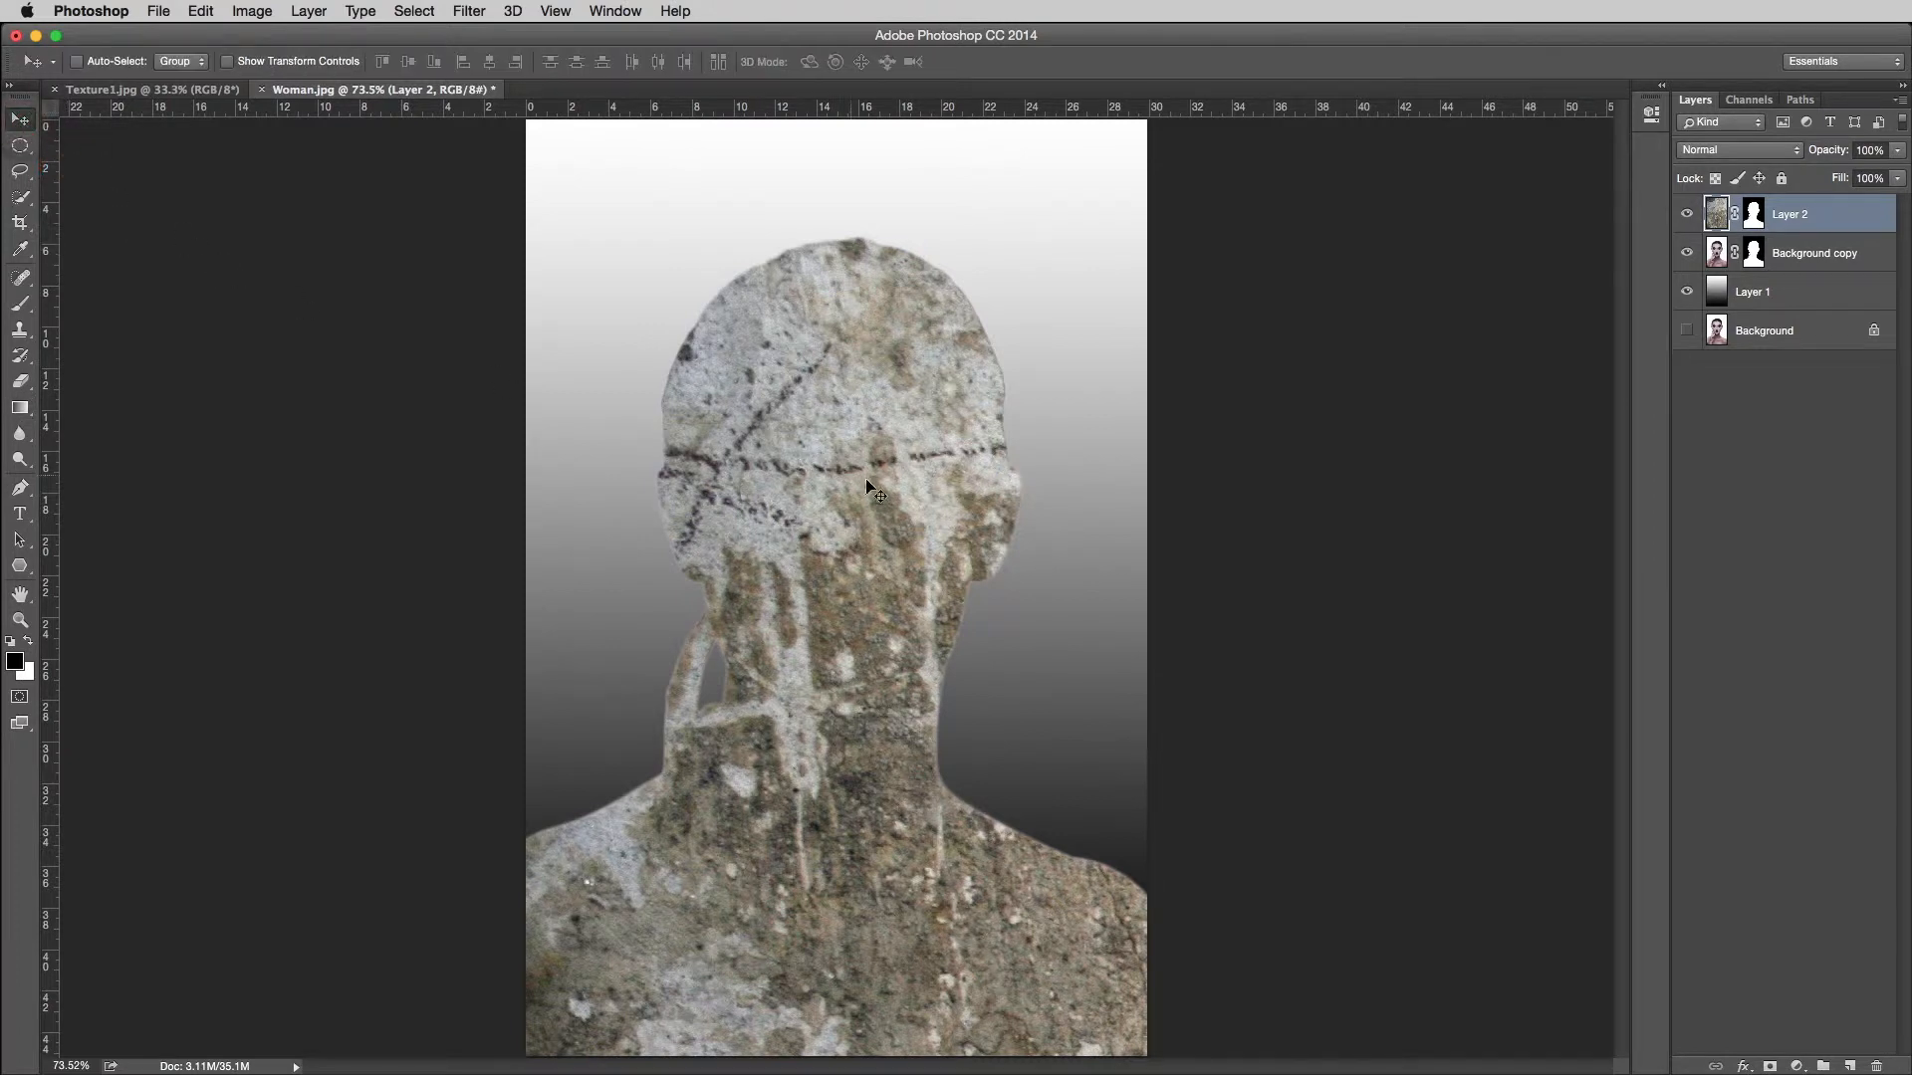
drag(875, 520, 814, 390)
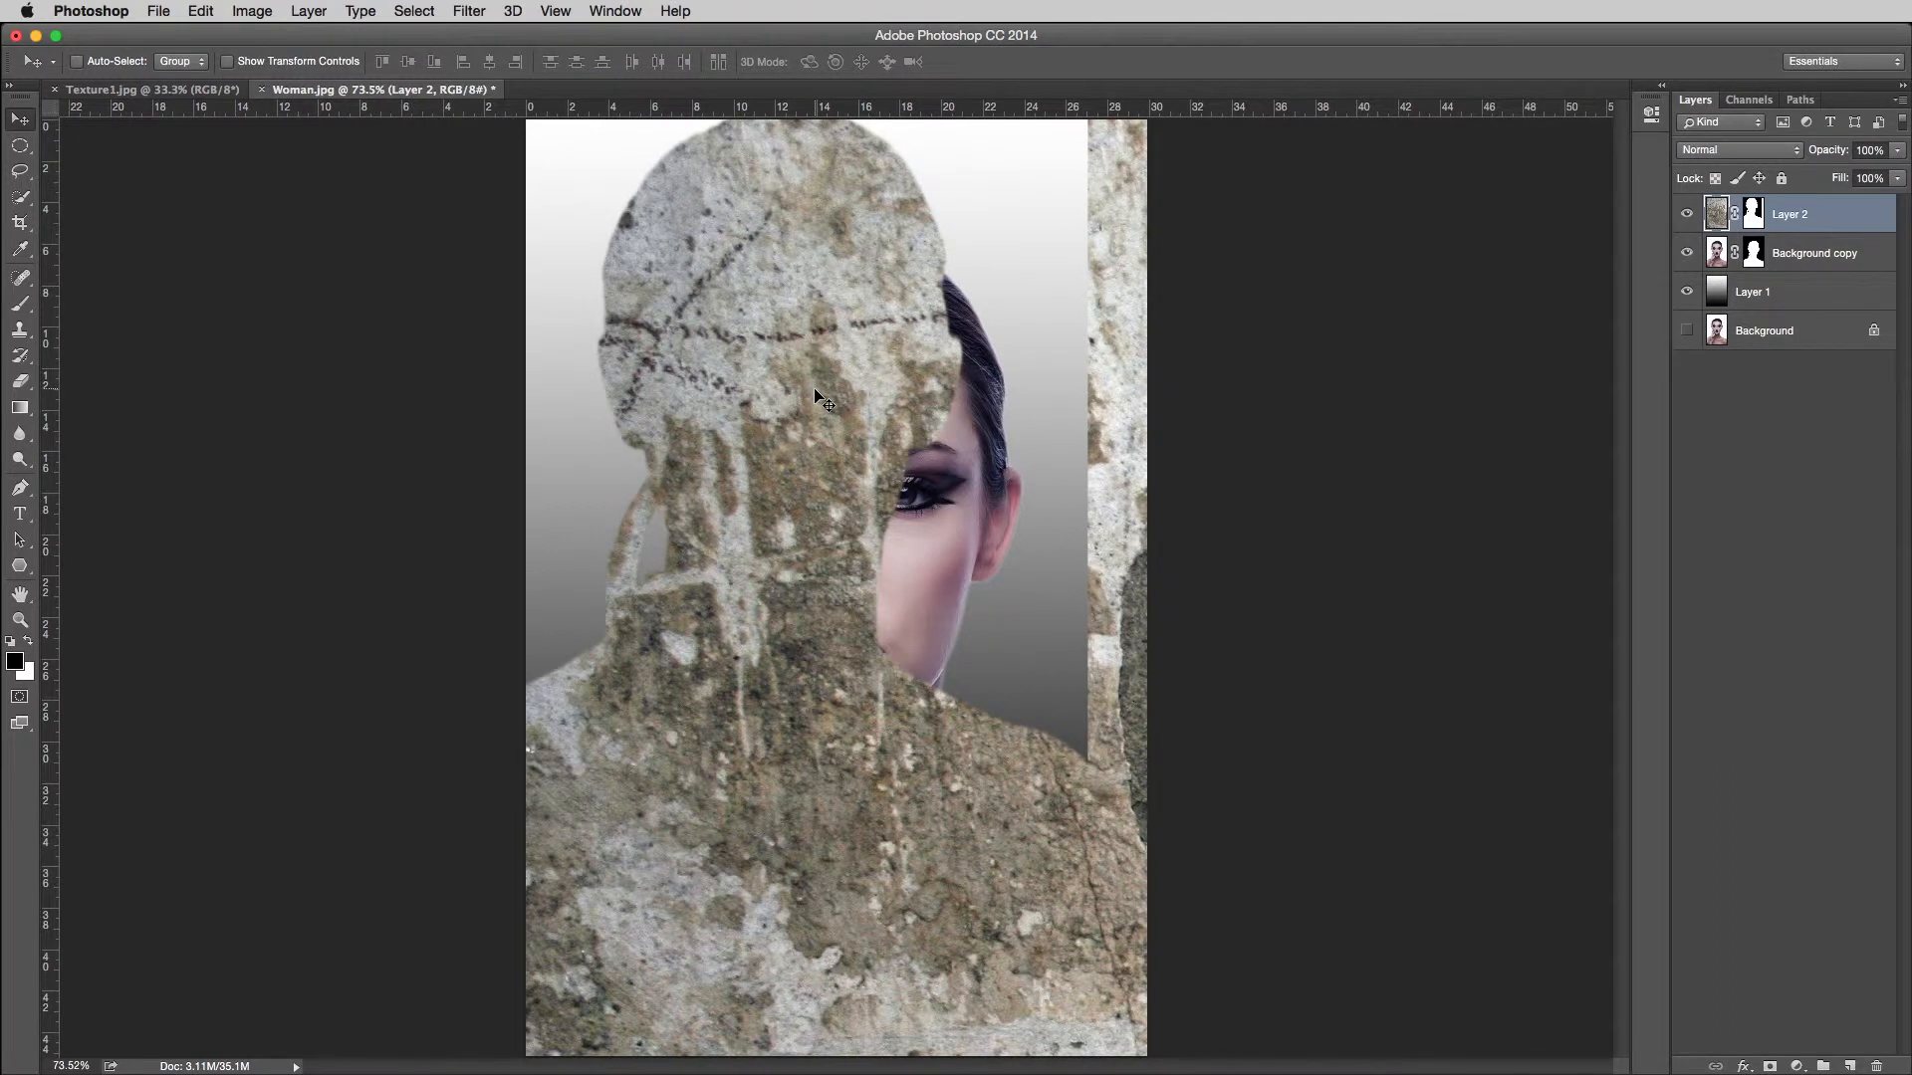
key(super+z)
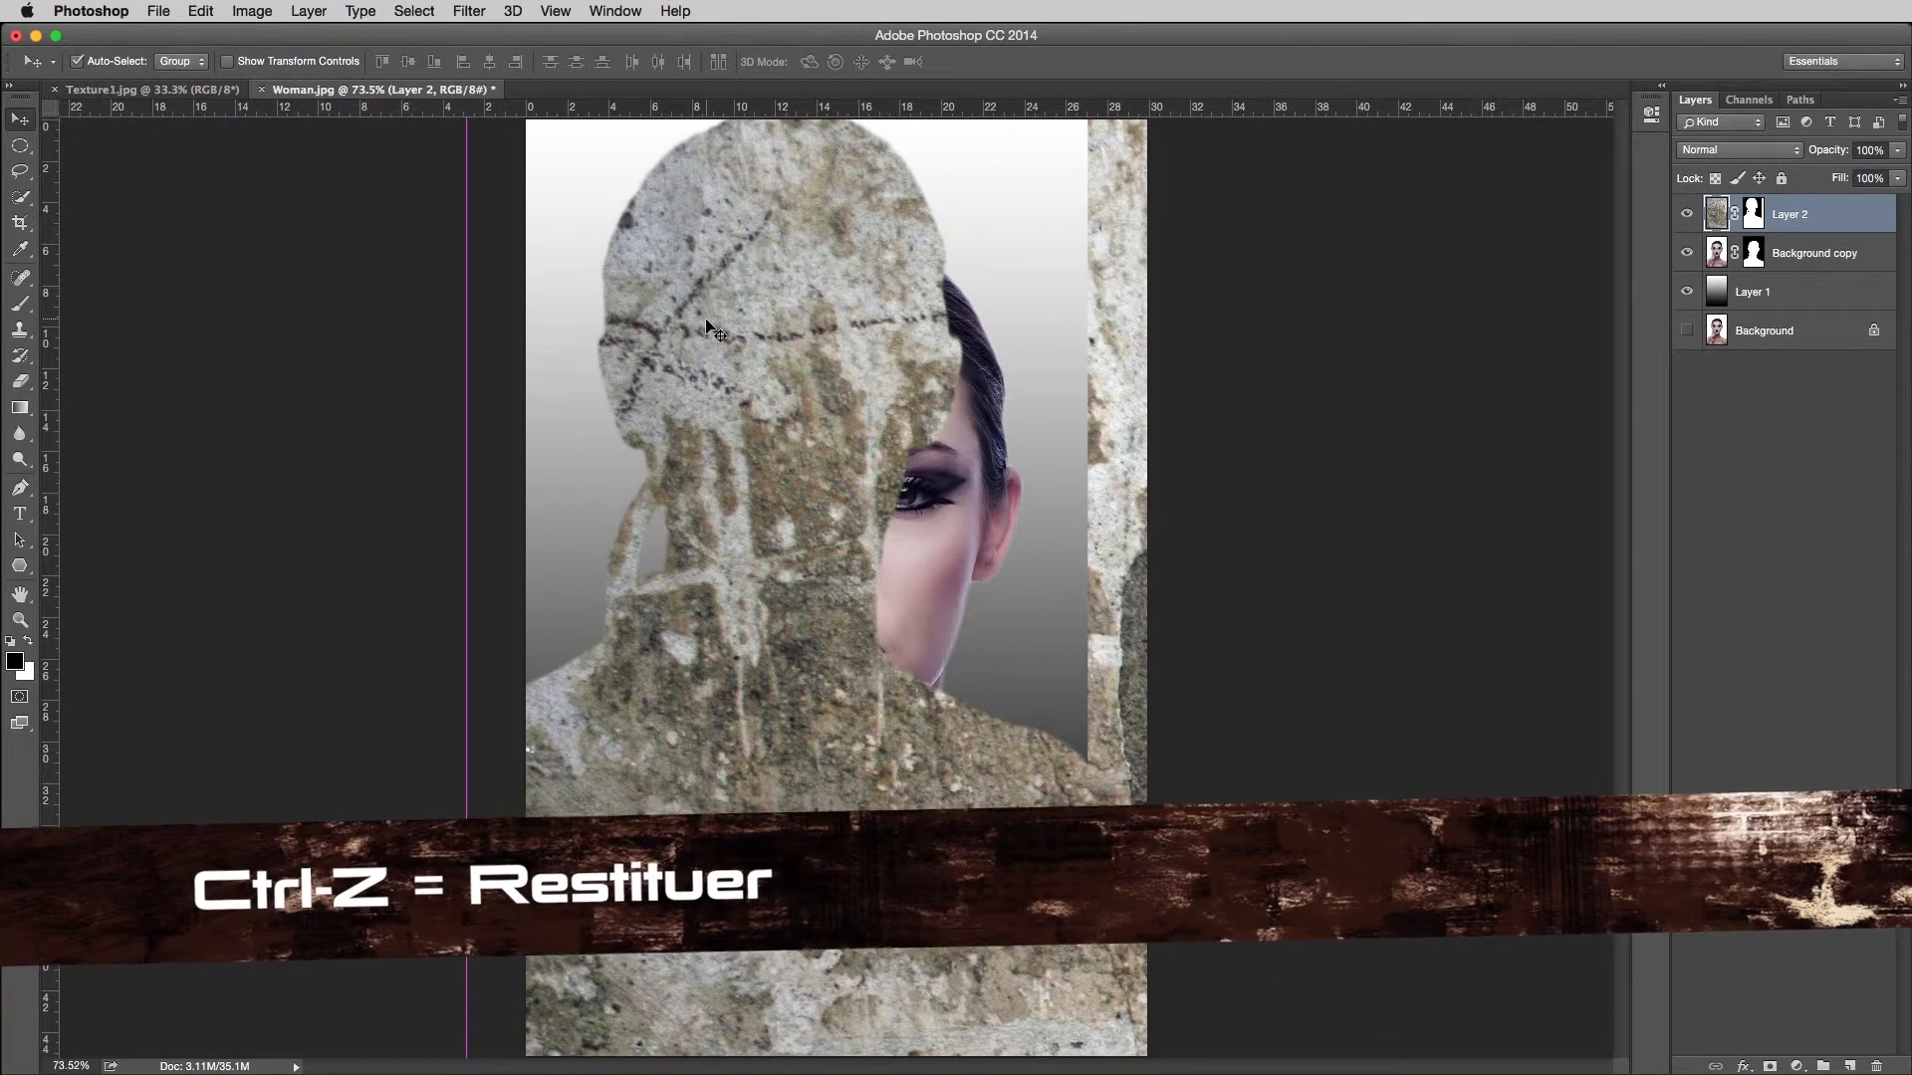
key(super+z)
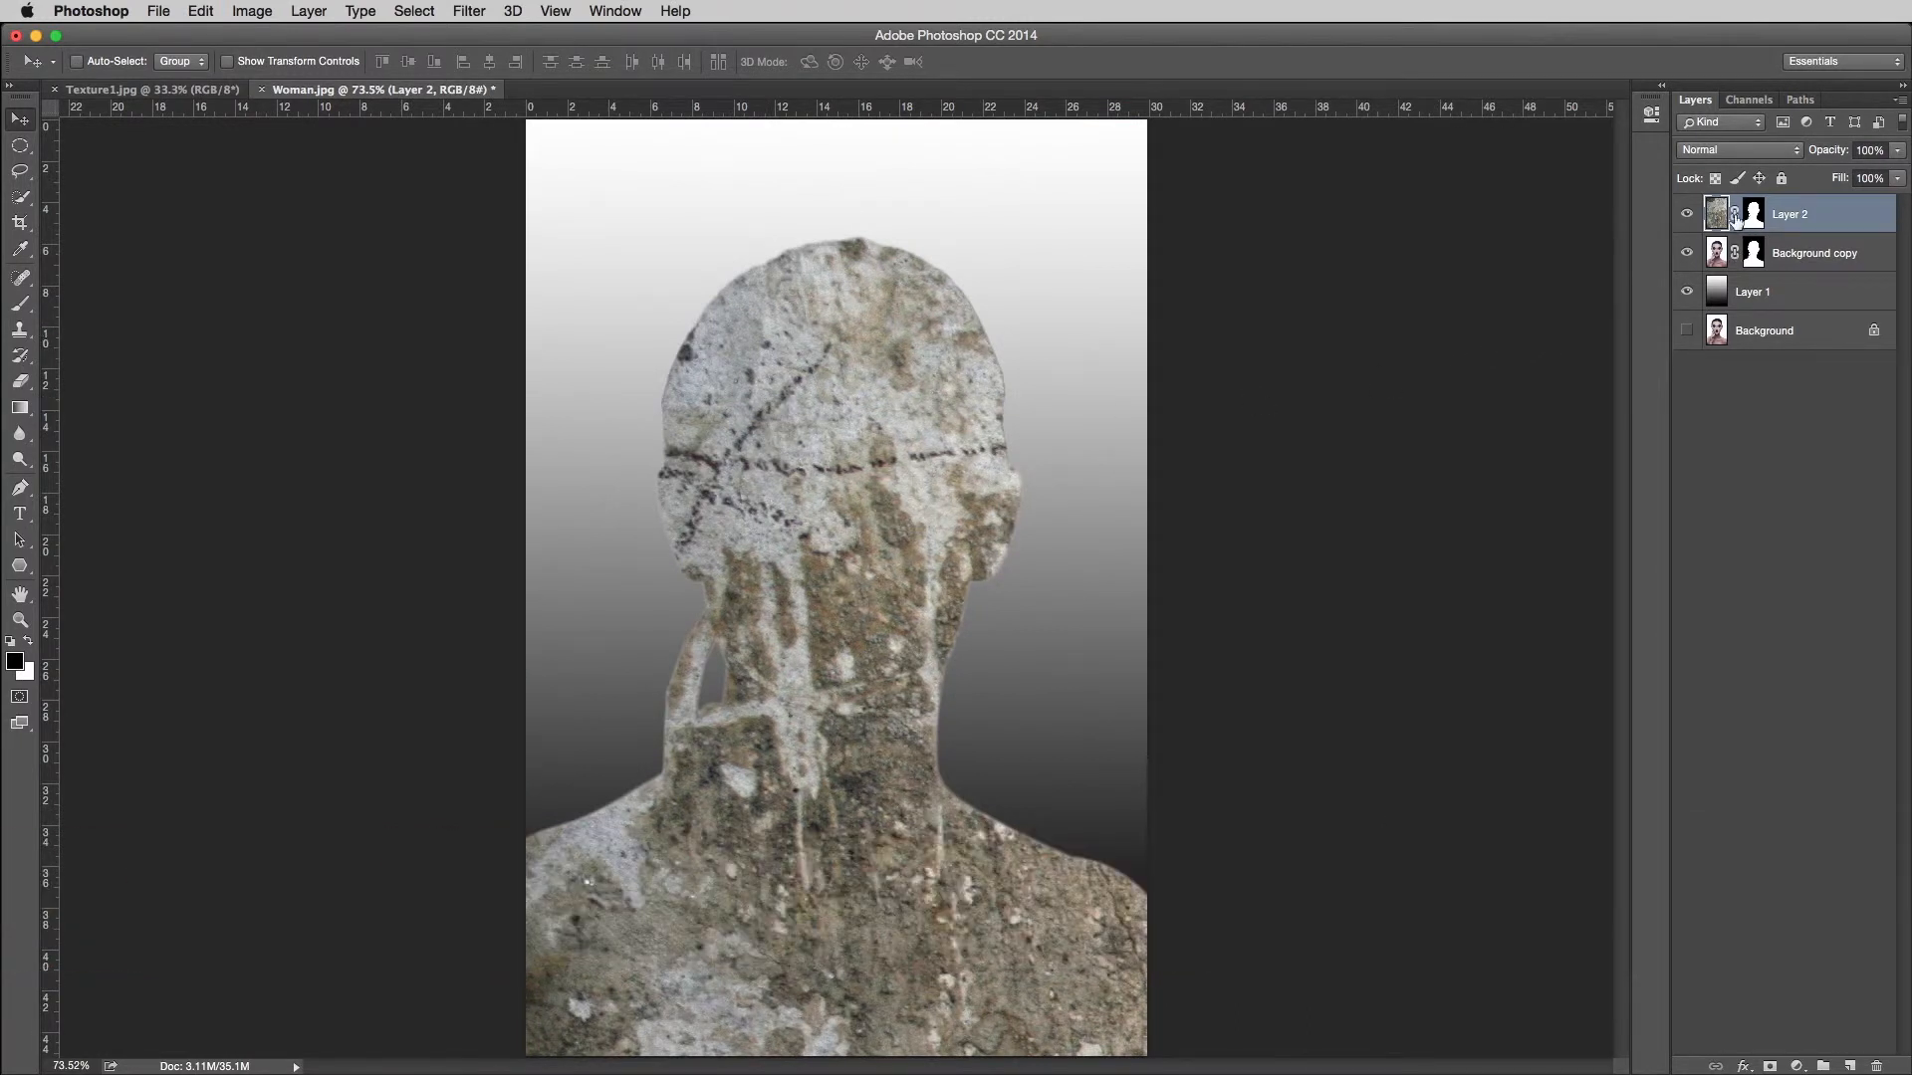
- Unlink Layer 2's mask from its texture, try moving the texture on its own, and undo that move
click(1734, 217)
drag(759, 409, 403, 108)
key(super+z)
- Scale Layer 2's texture to about 43.8% and place it over the woman's head and shoulders
click(202, 11)
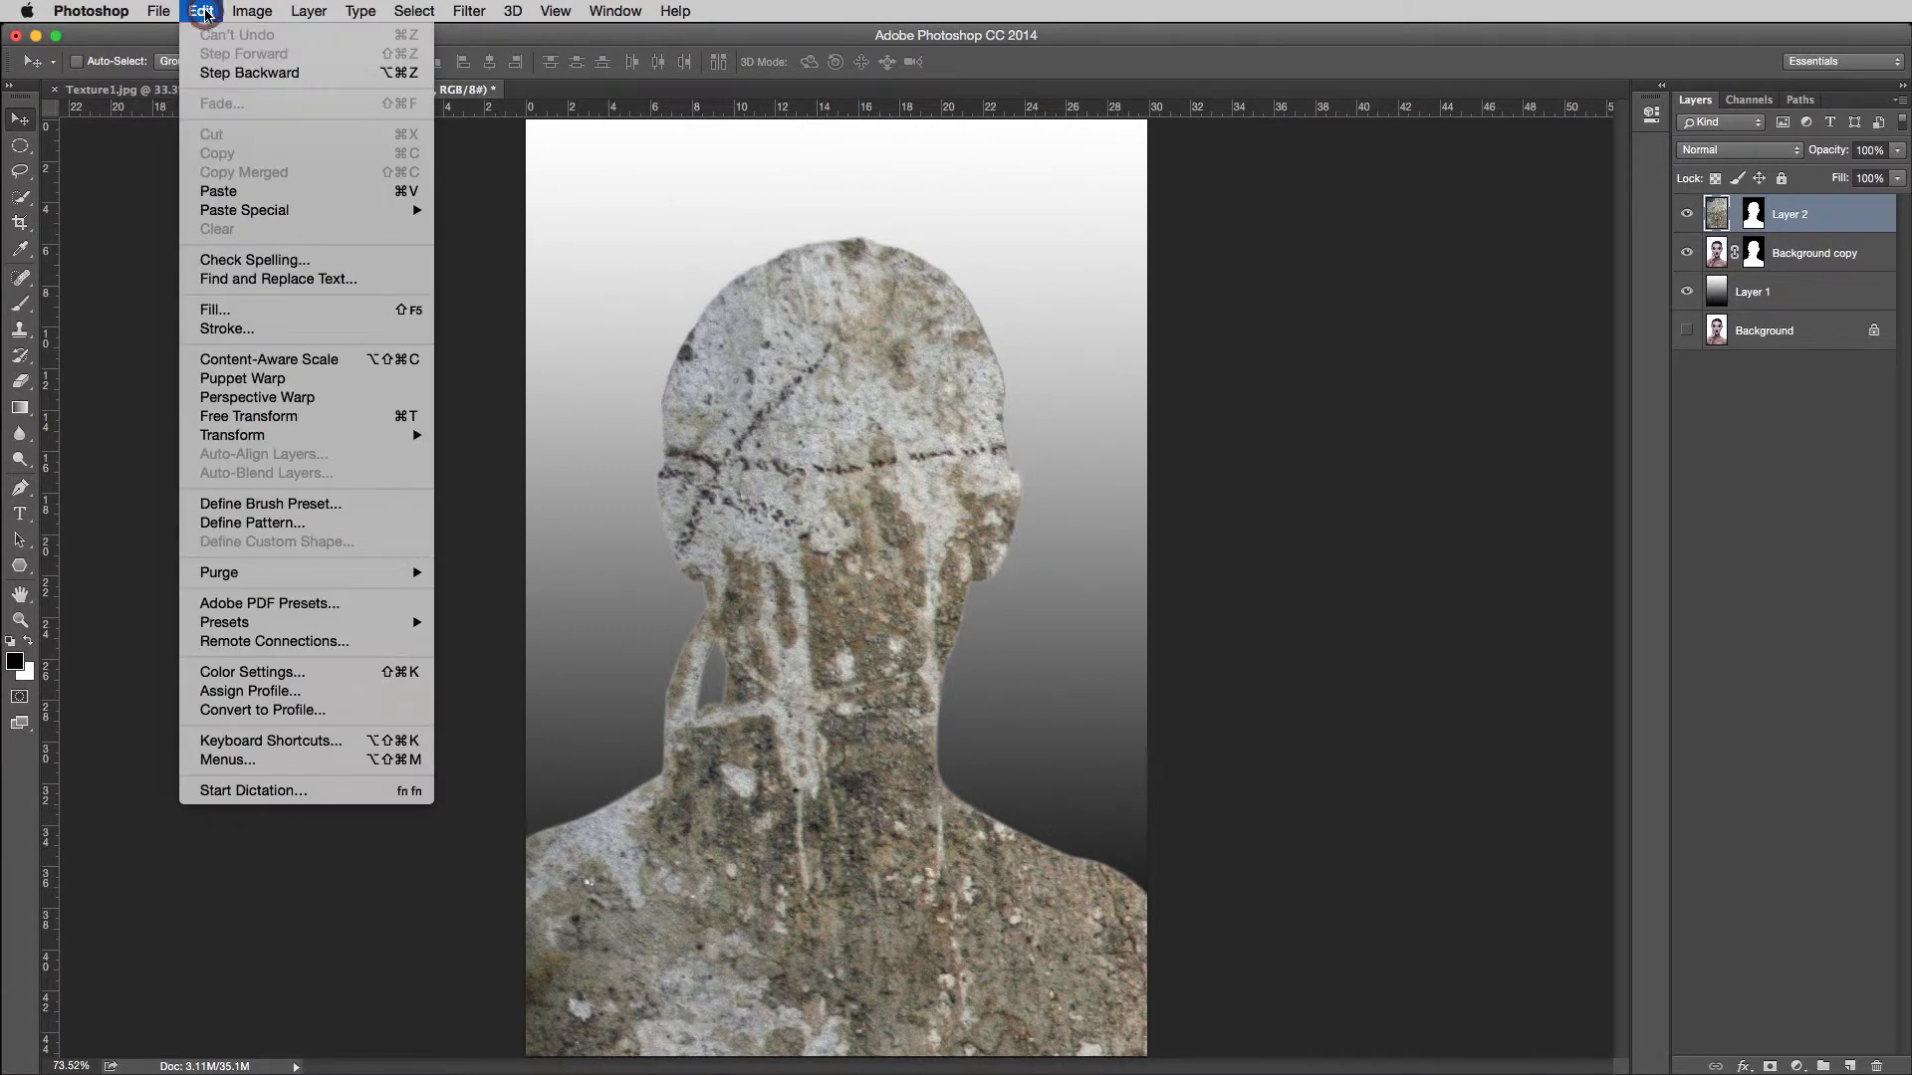
mouse_move(265, 438)
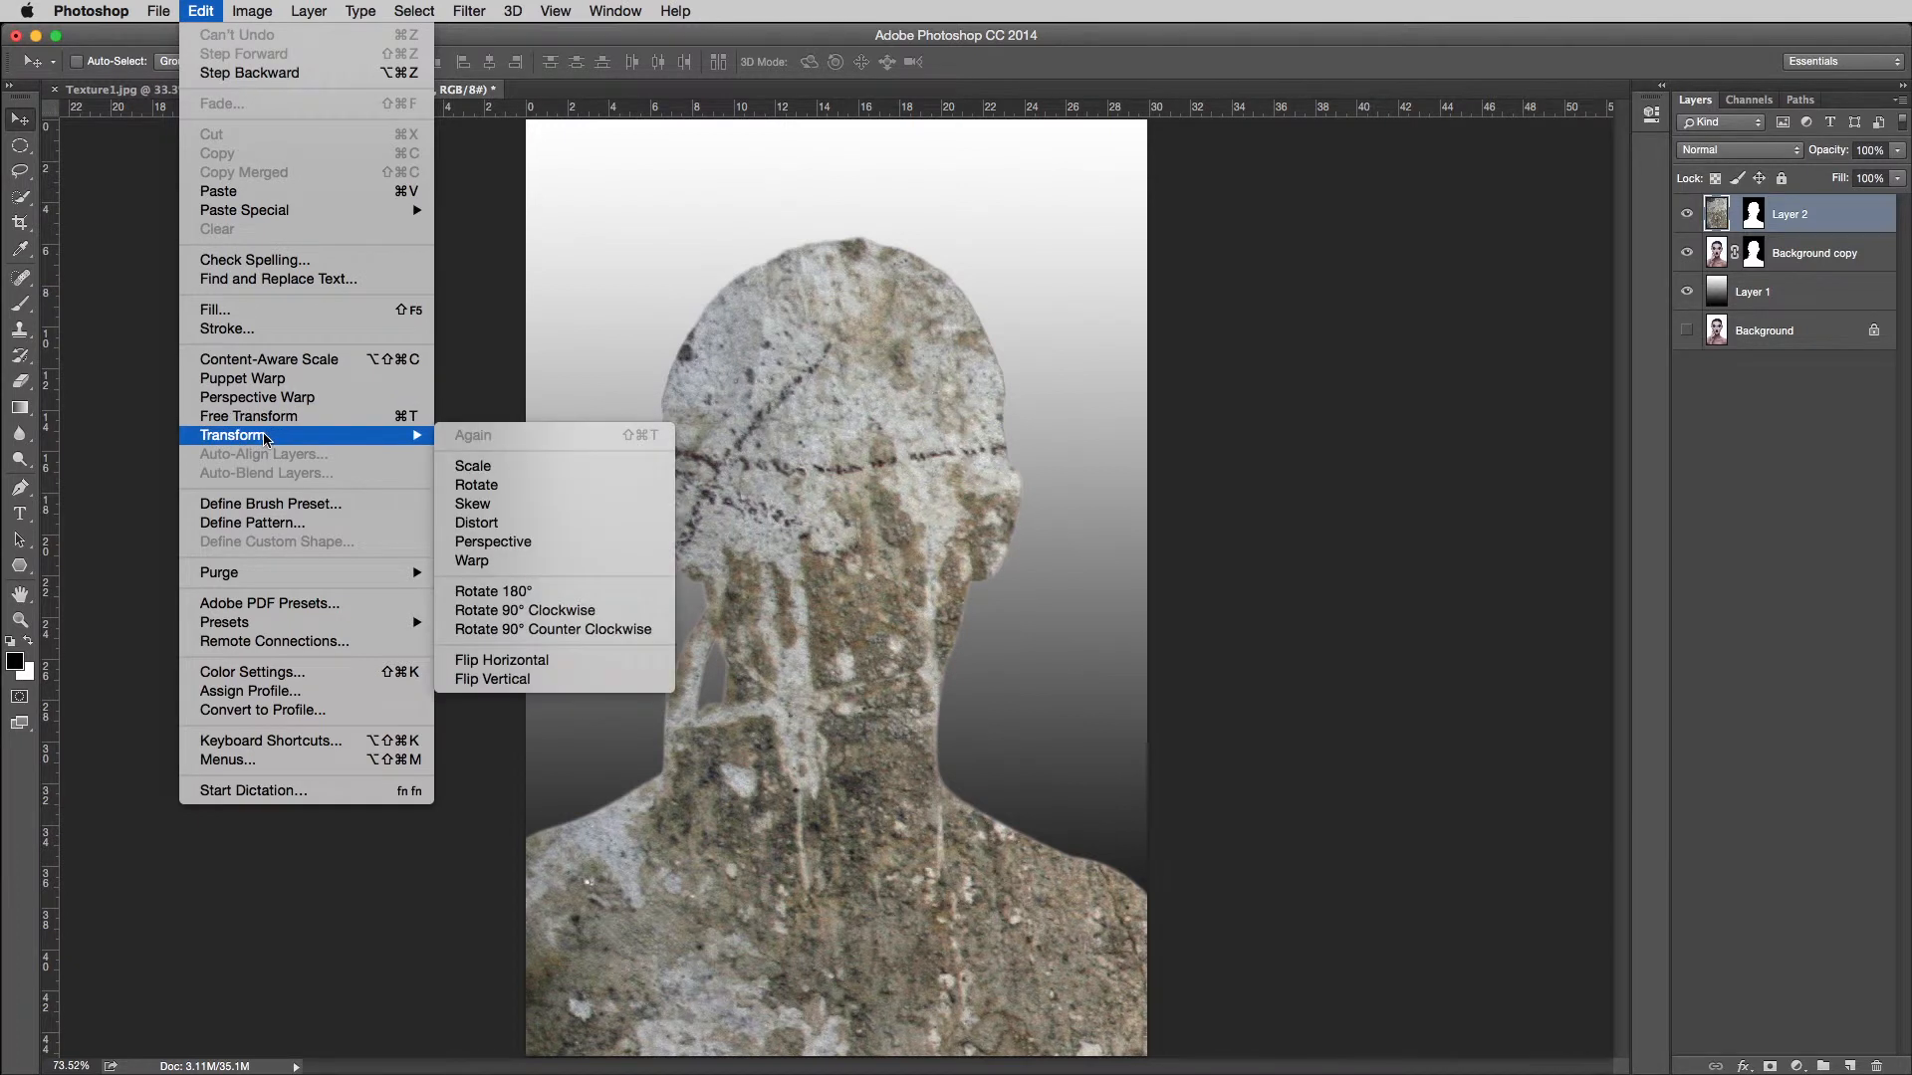
click(474, 466)
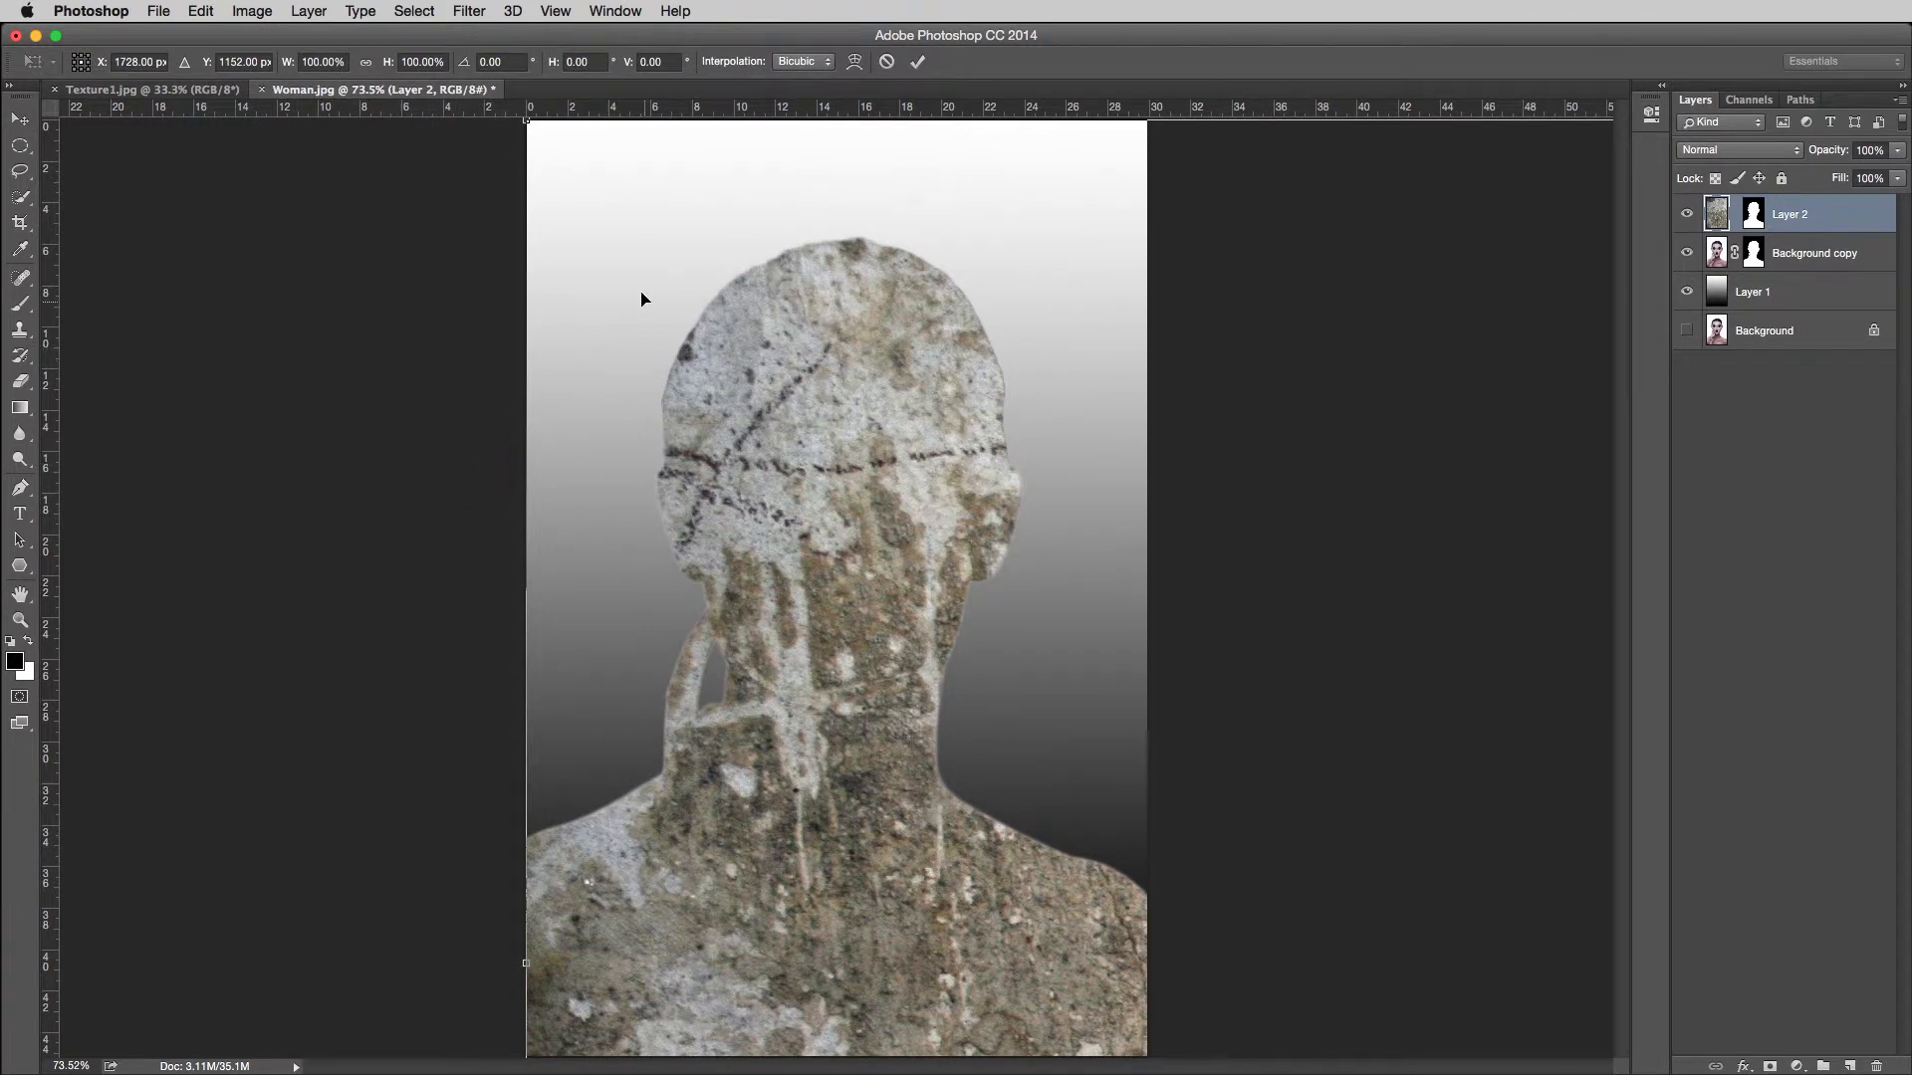
alt+click(755, 480)
alt+click(756, 480)
alt+click(756, 480)
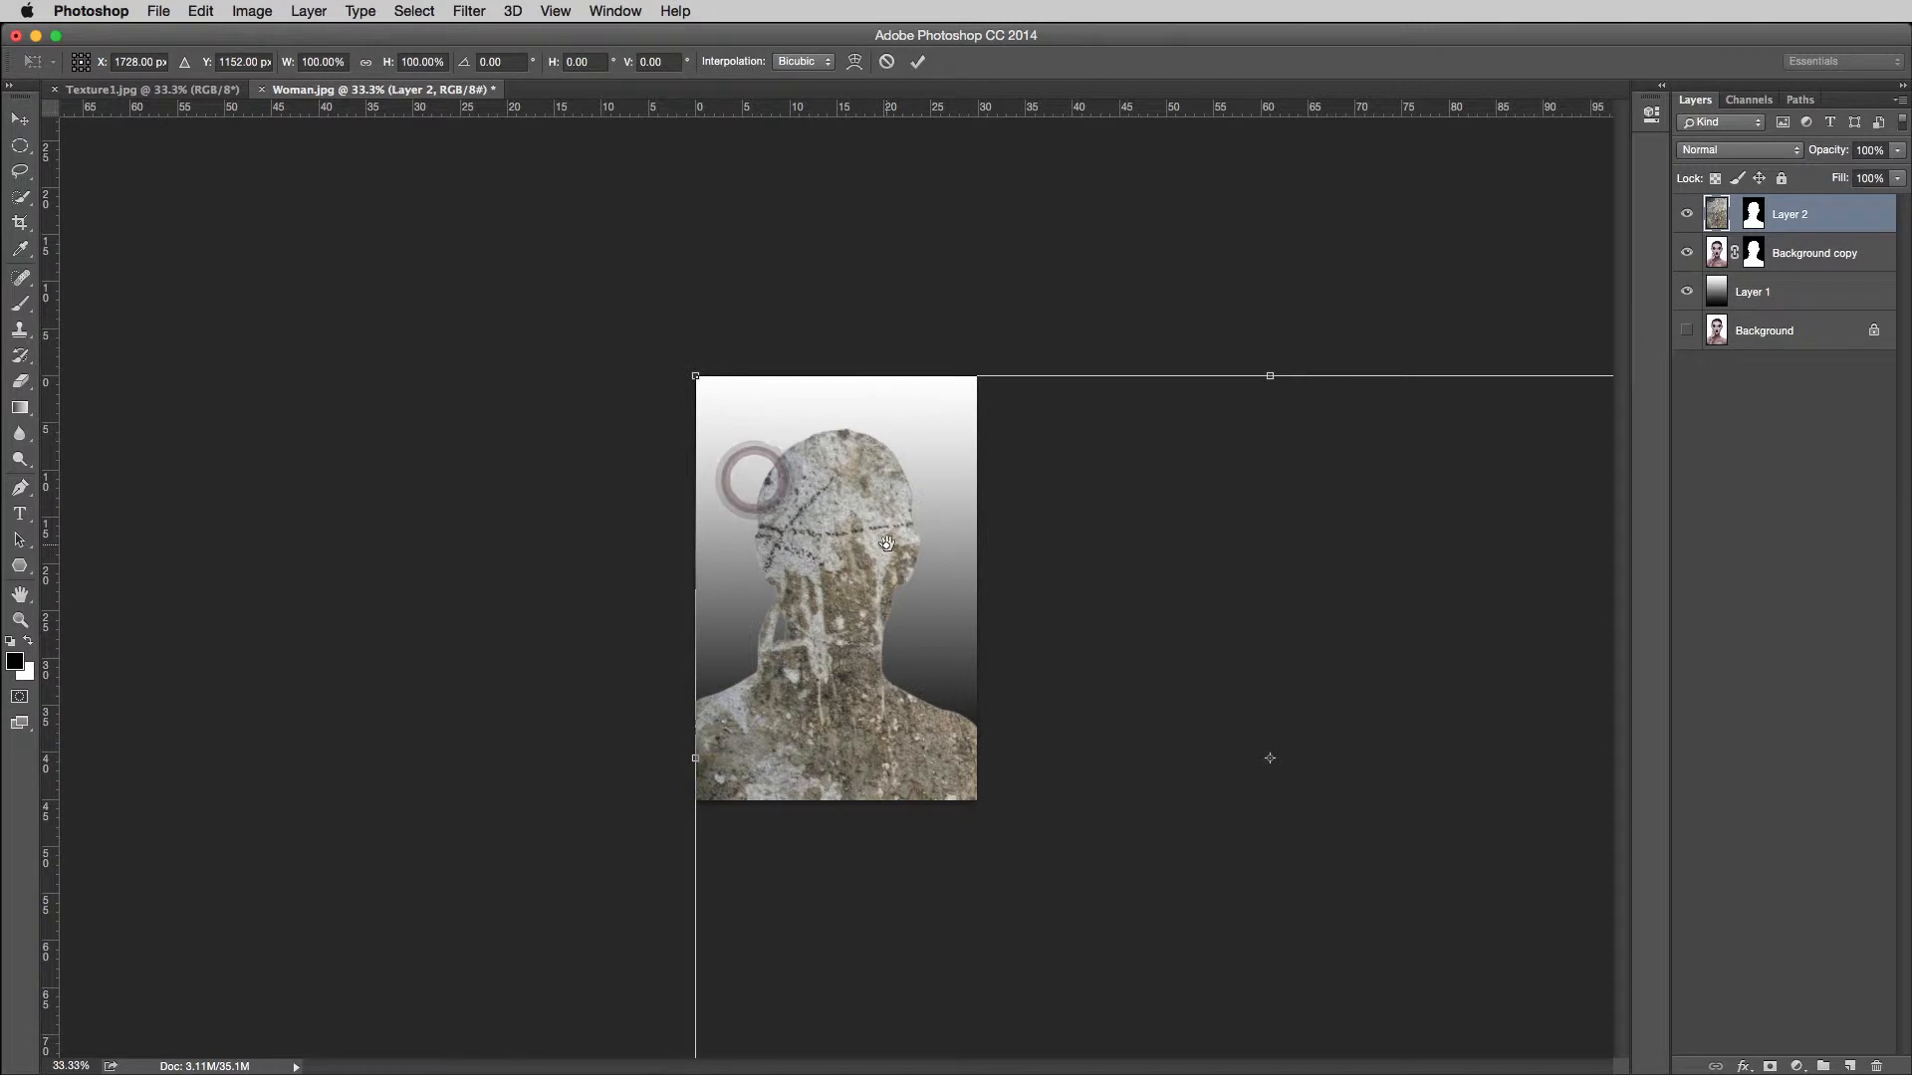
drag(886, 544, 1315, 787)
drag(1499, 883, 836, 478)
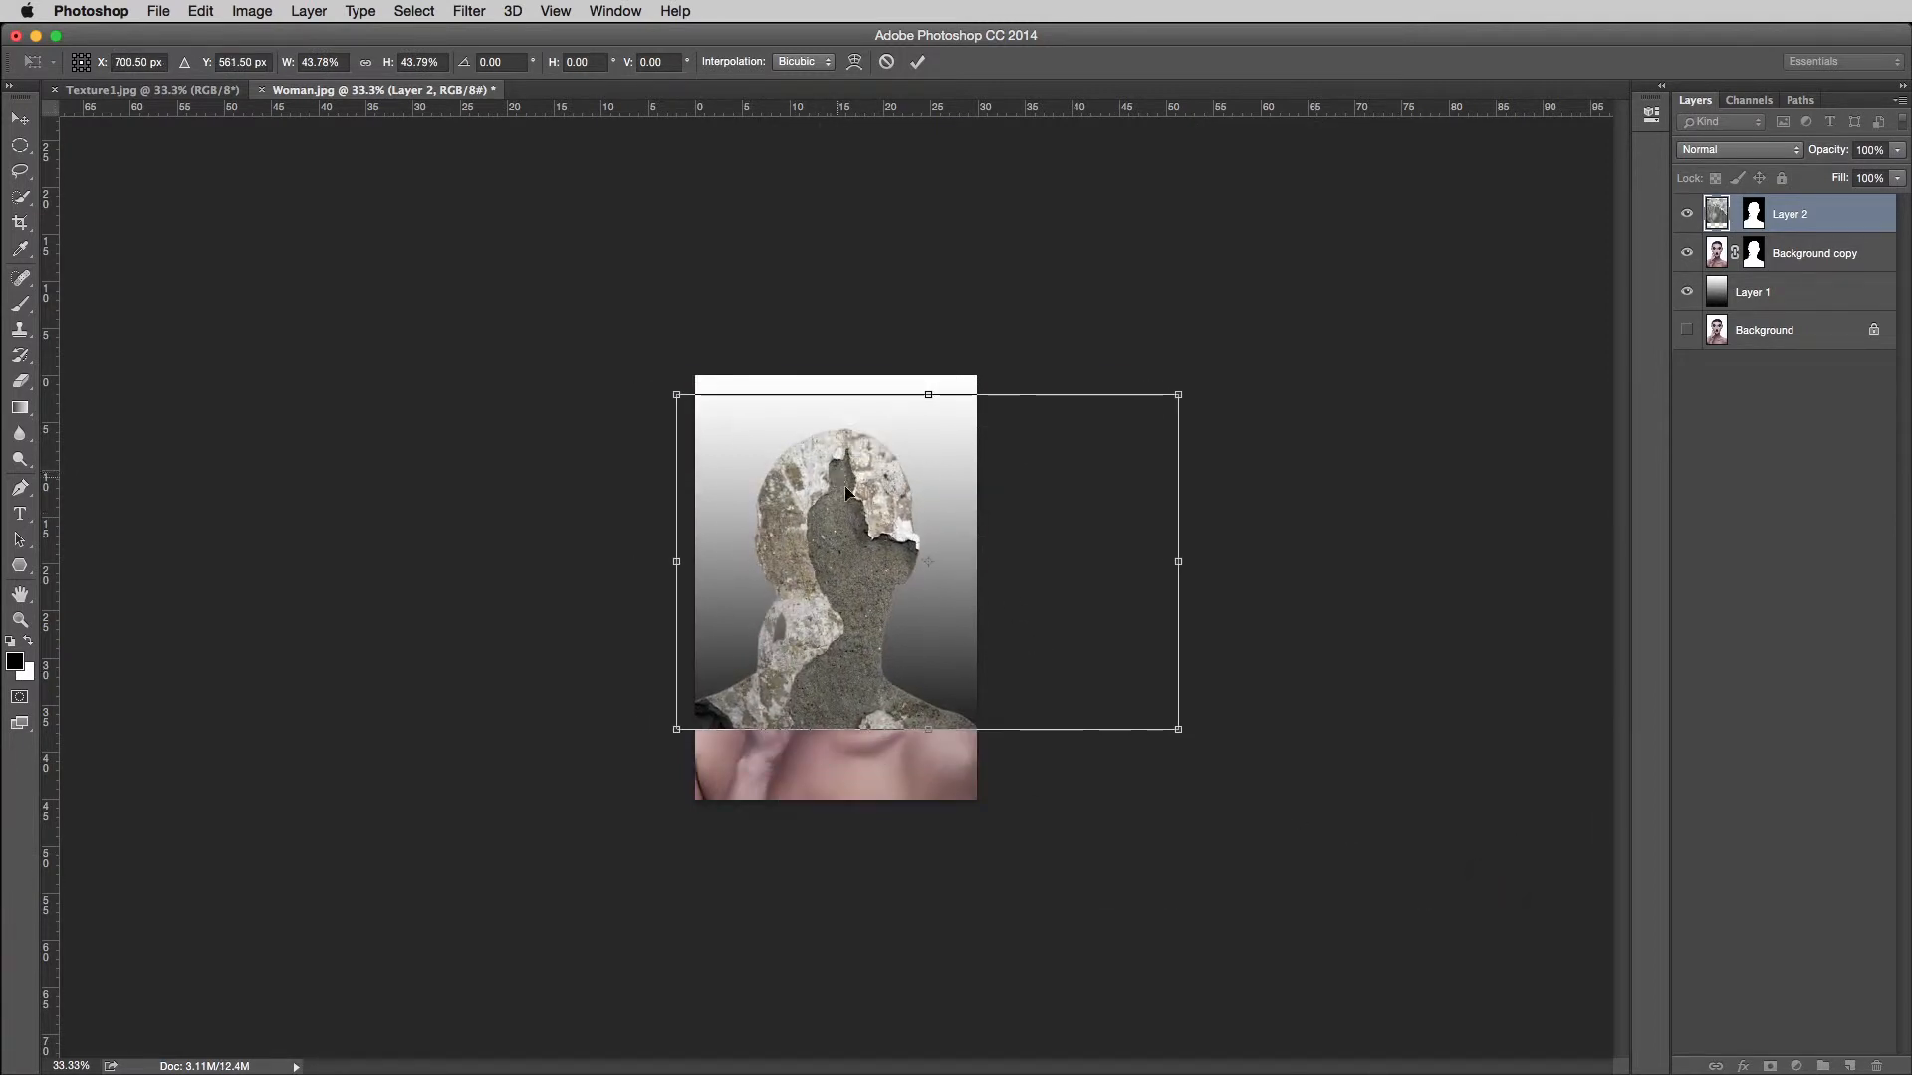
click(888, 553)
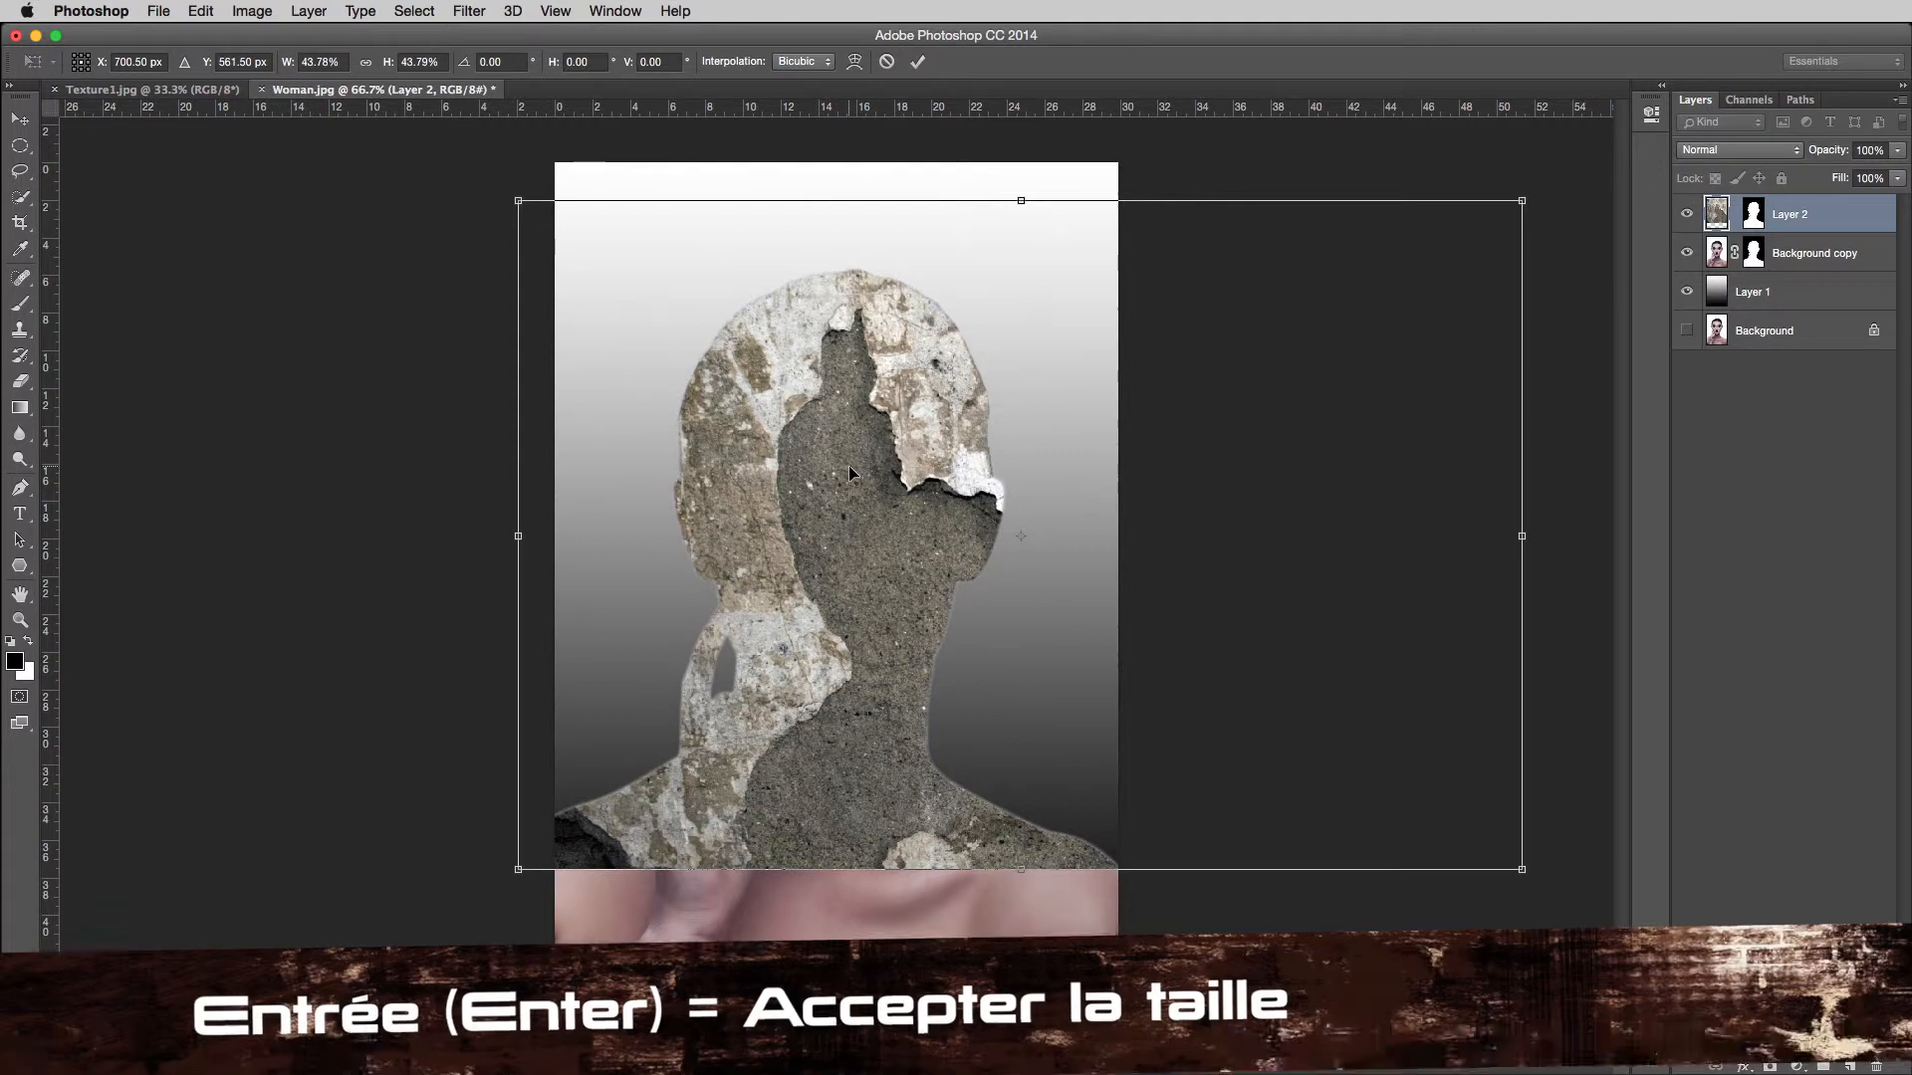
key(Return)
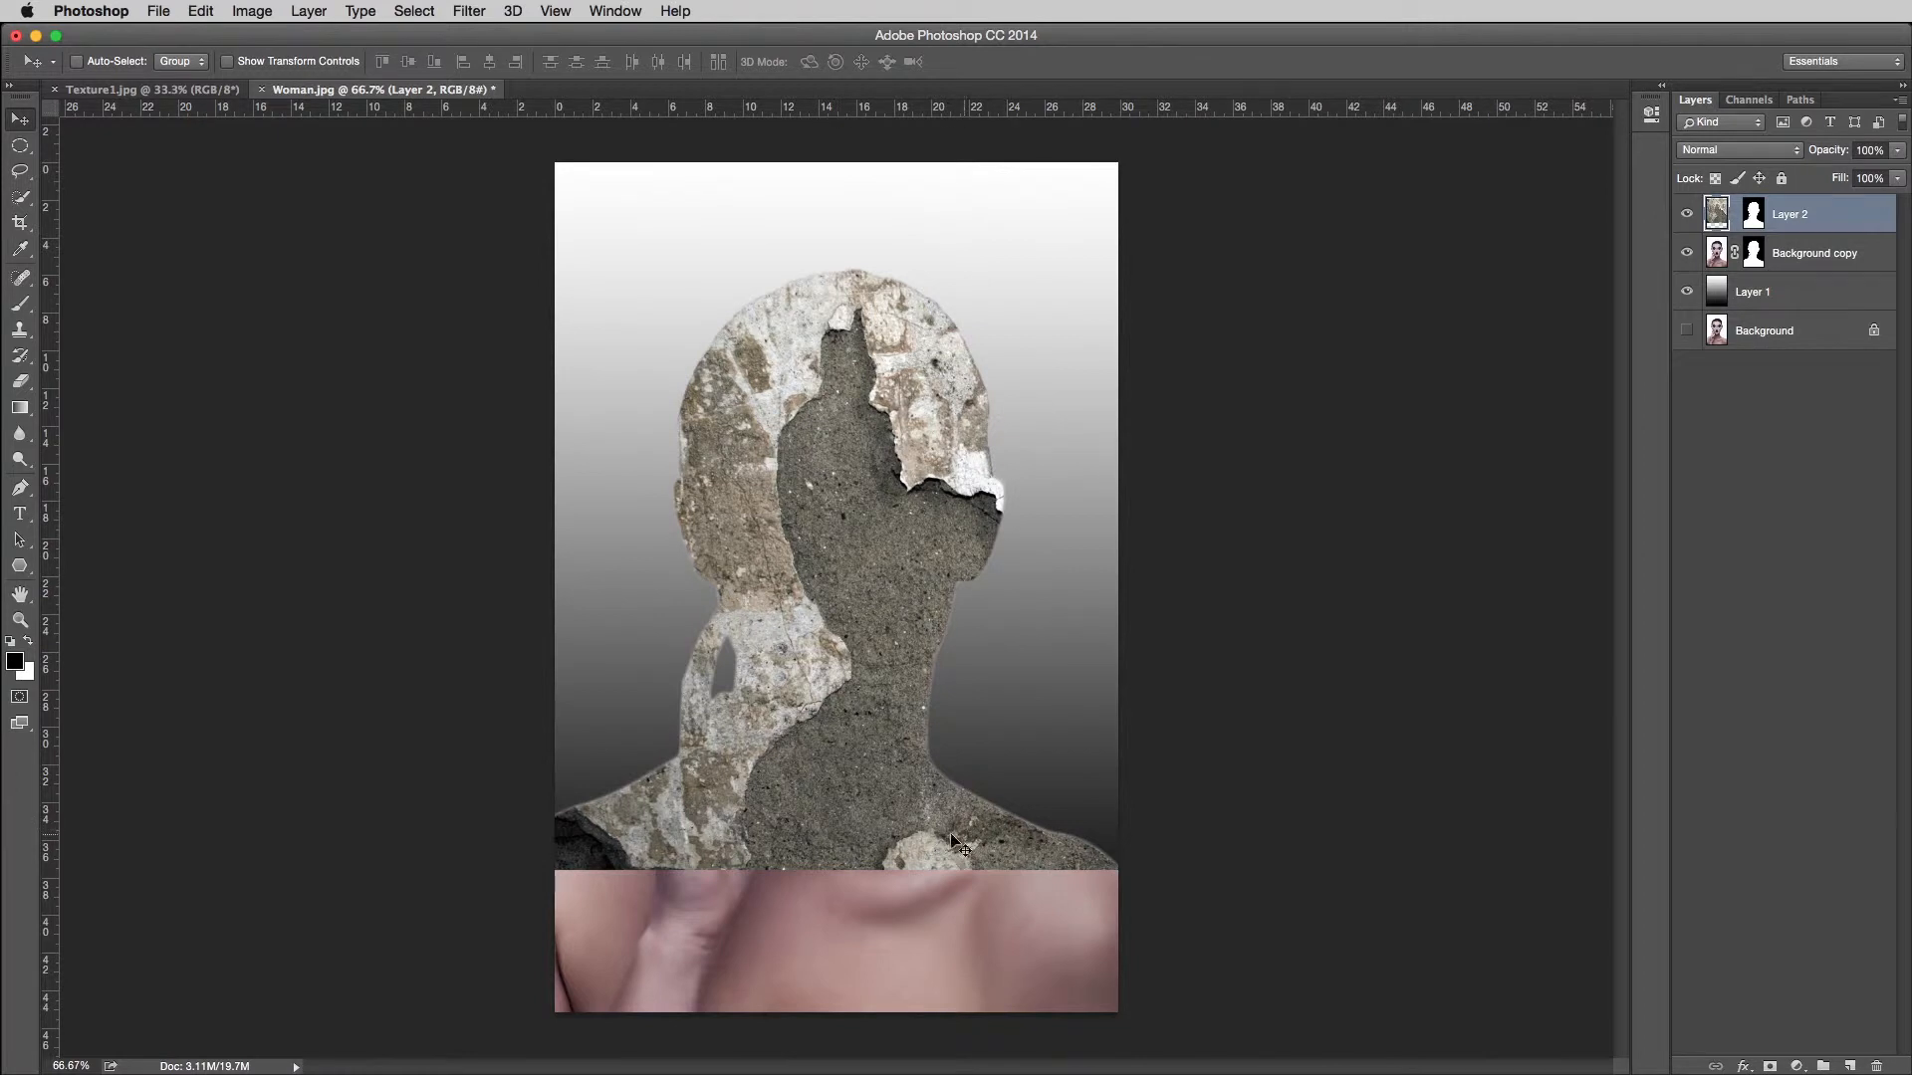
- Set Layer 2's blend mode to Multiply
click(1717, 155)
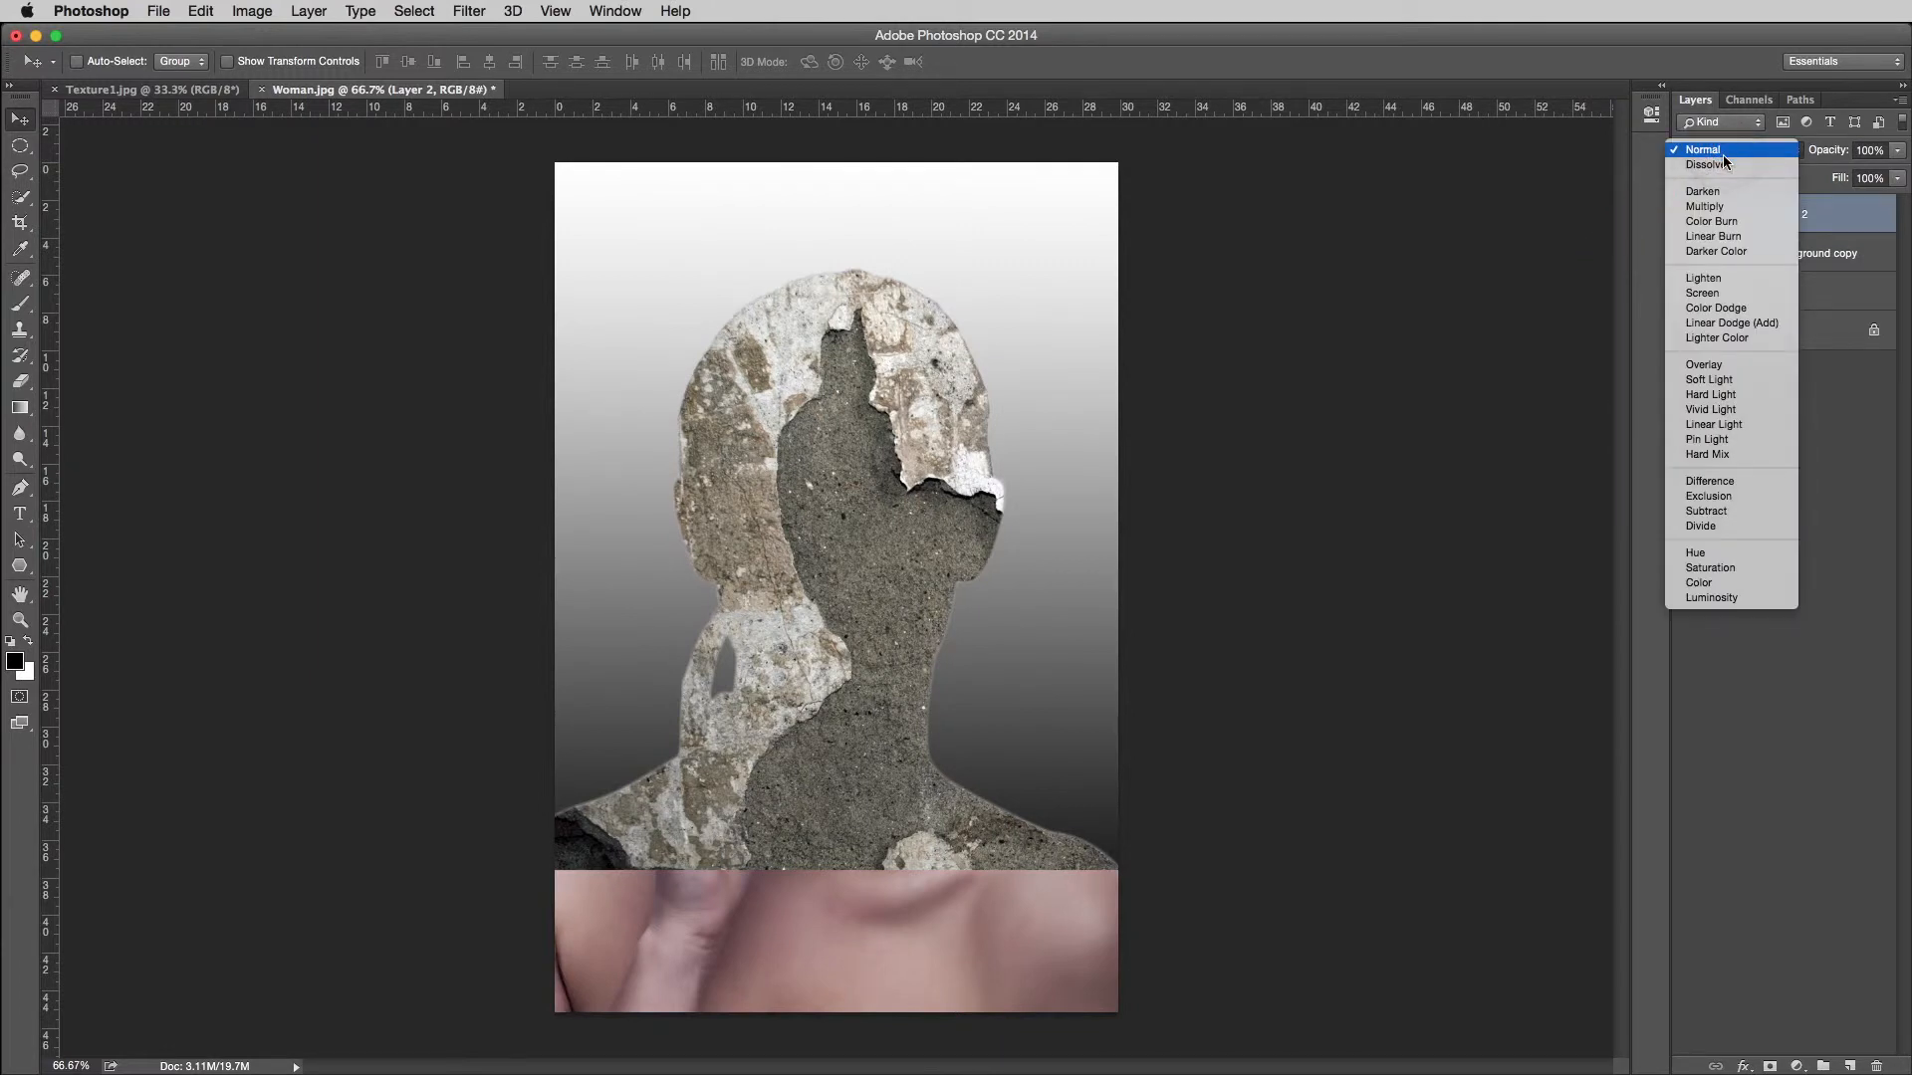
click(1723, 207)
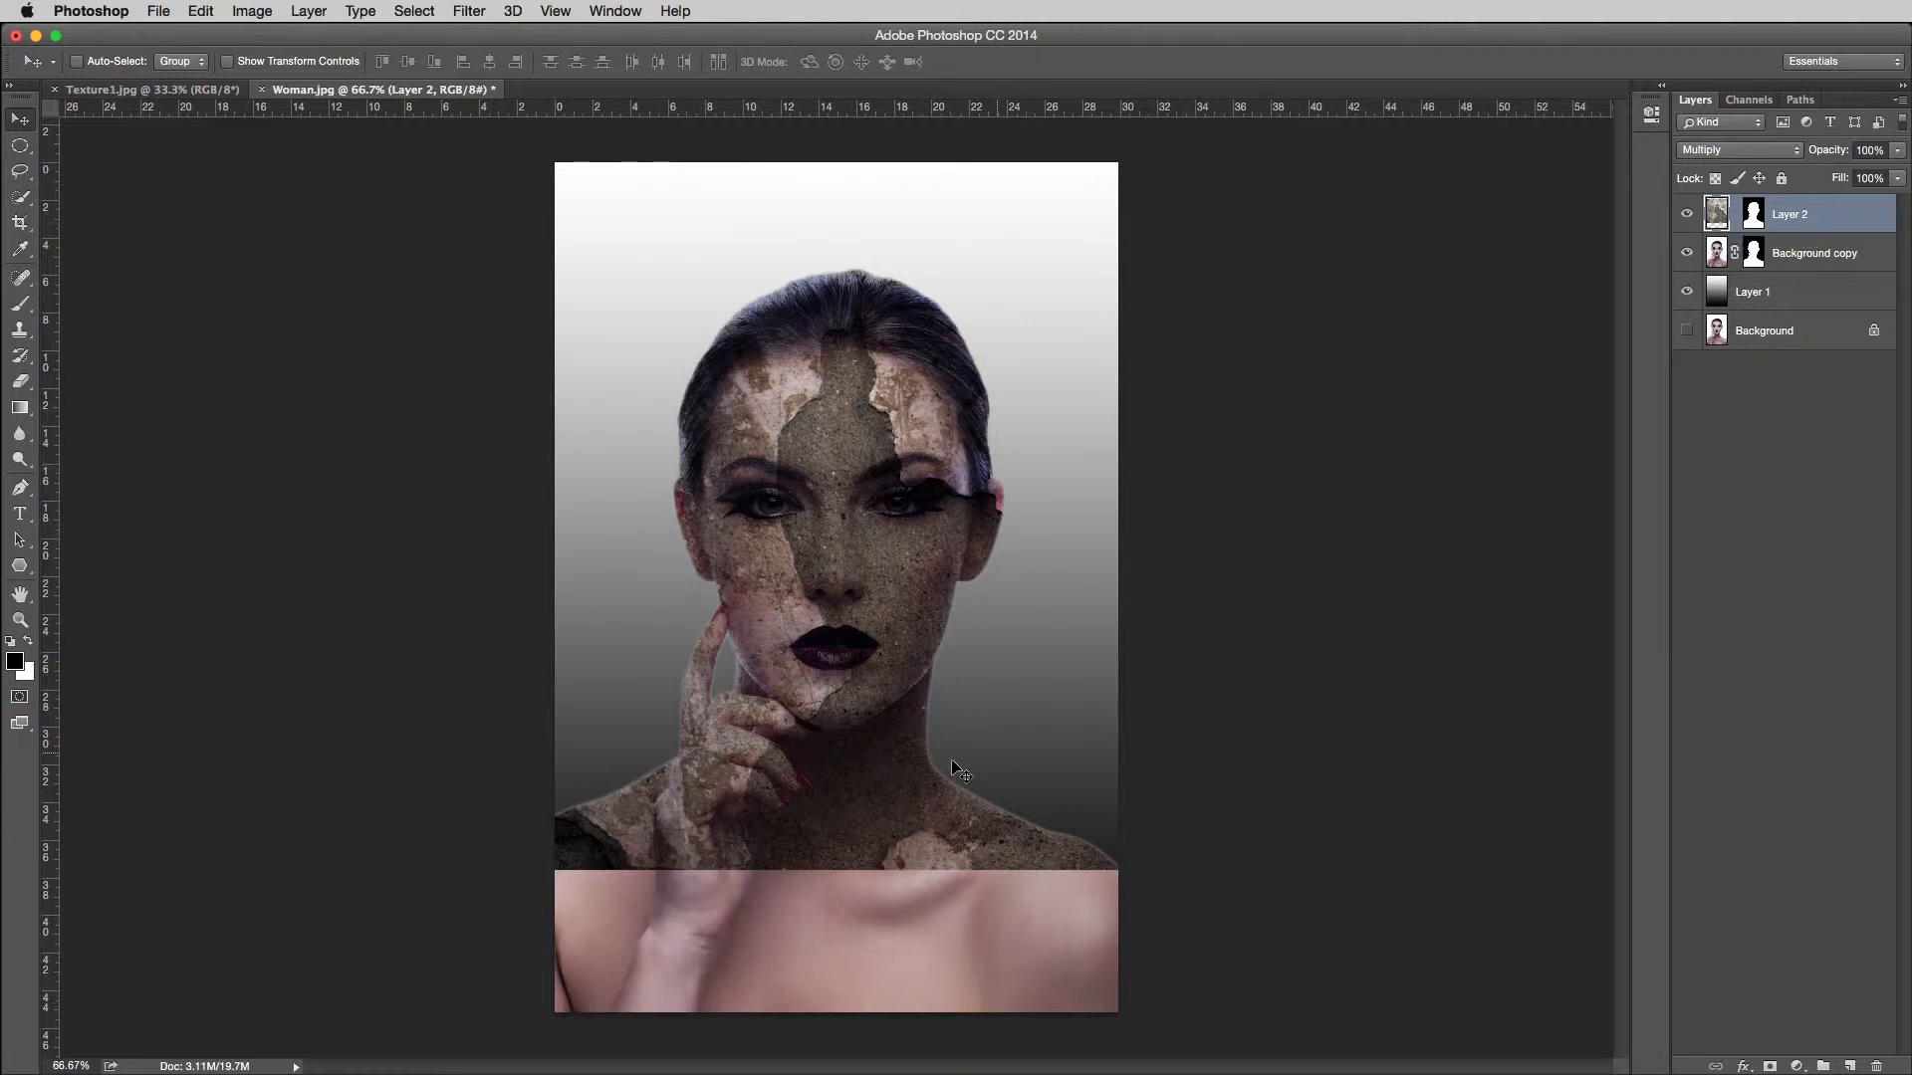
click(745, 770)
scroll(757, 757, up, 3)
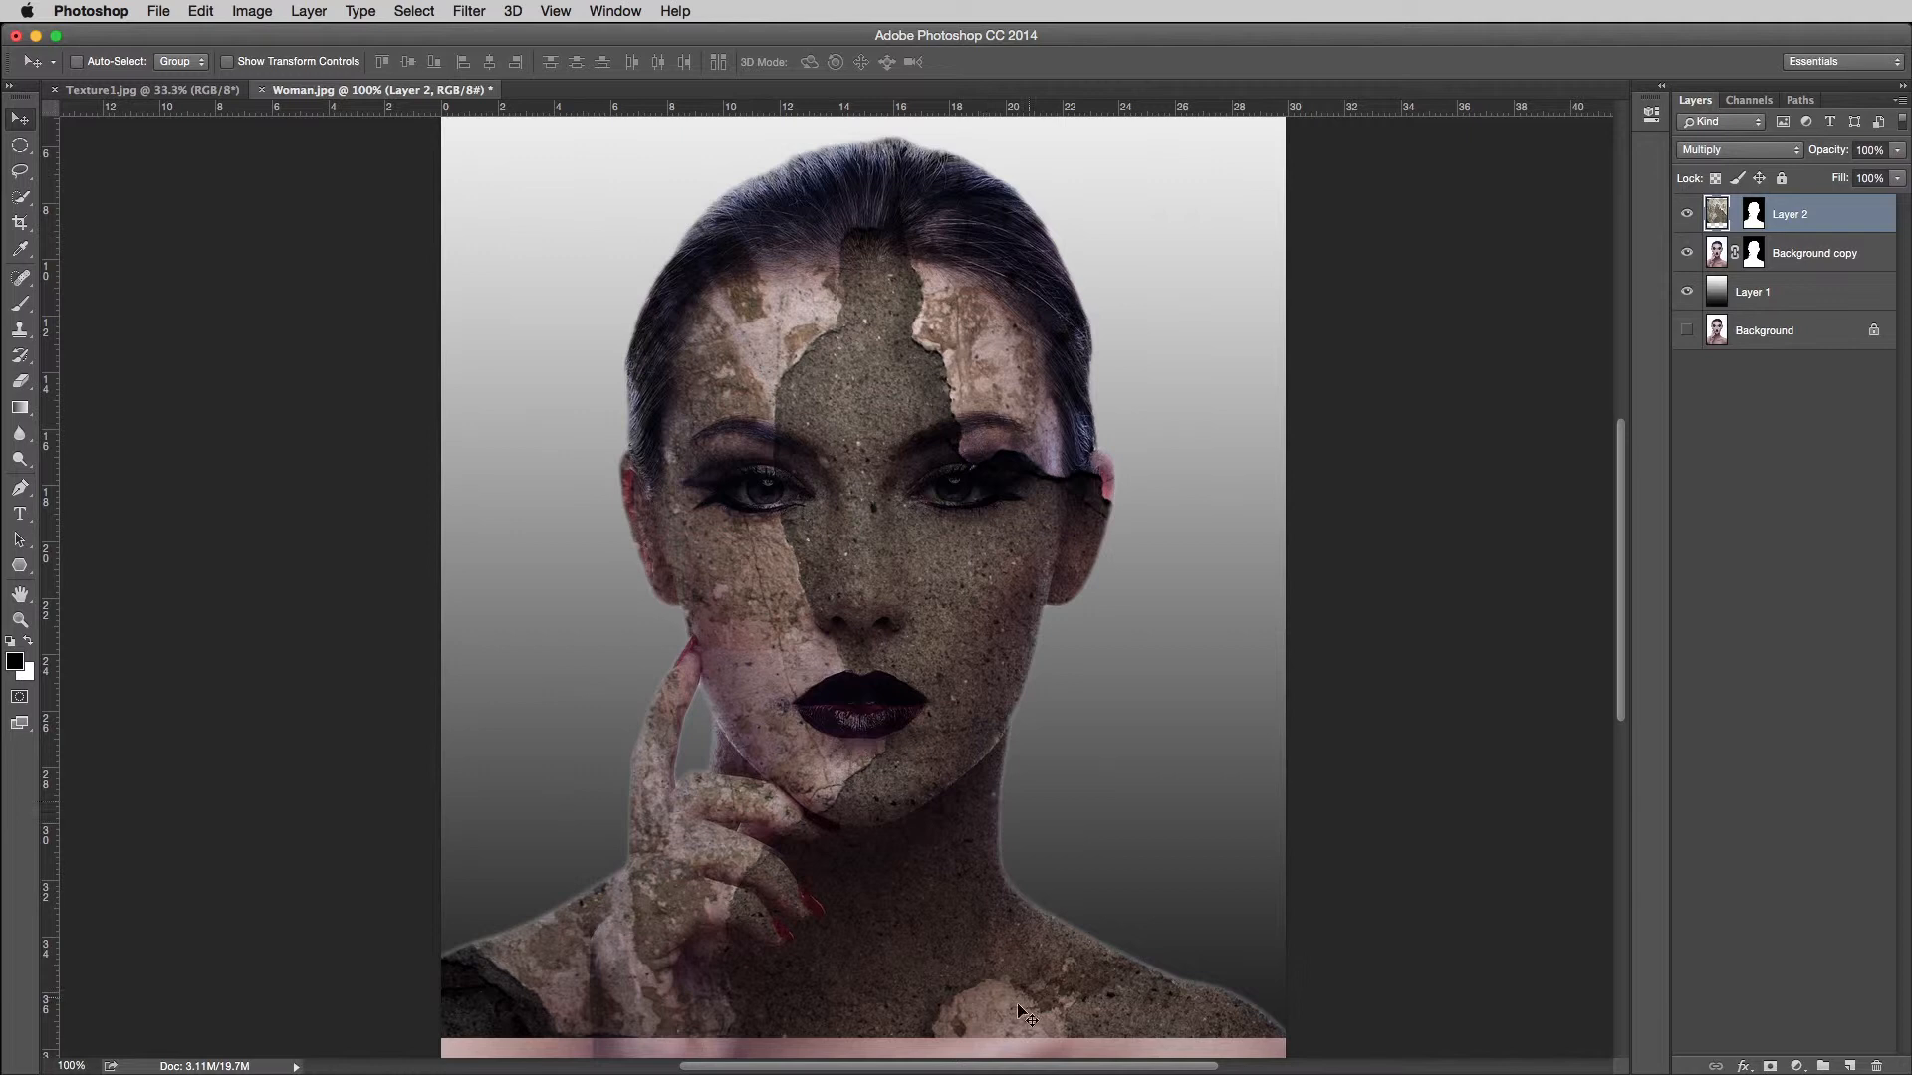
scroll(986, 956, down, 3)
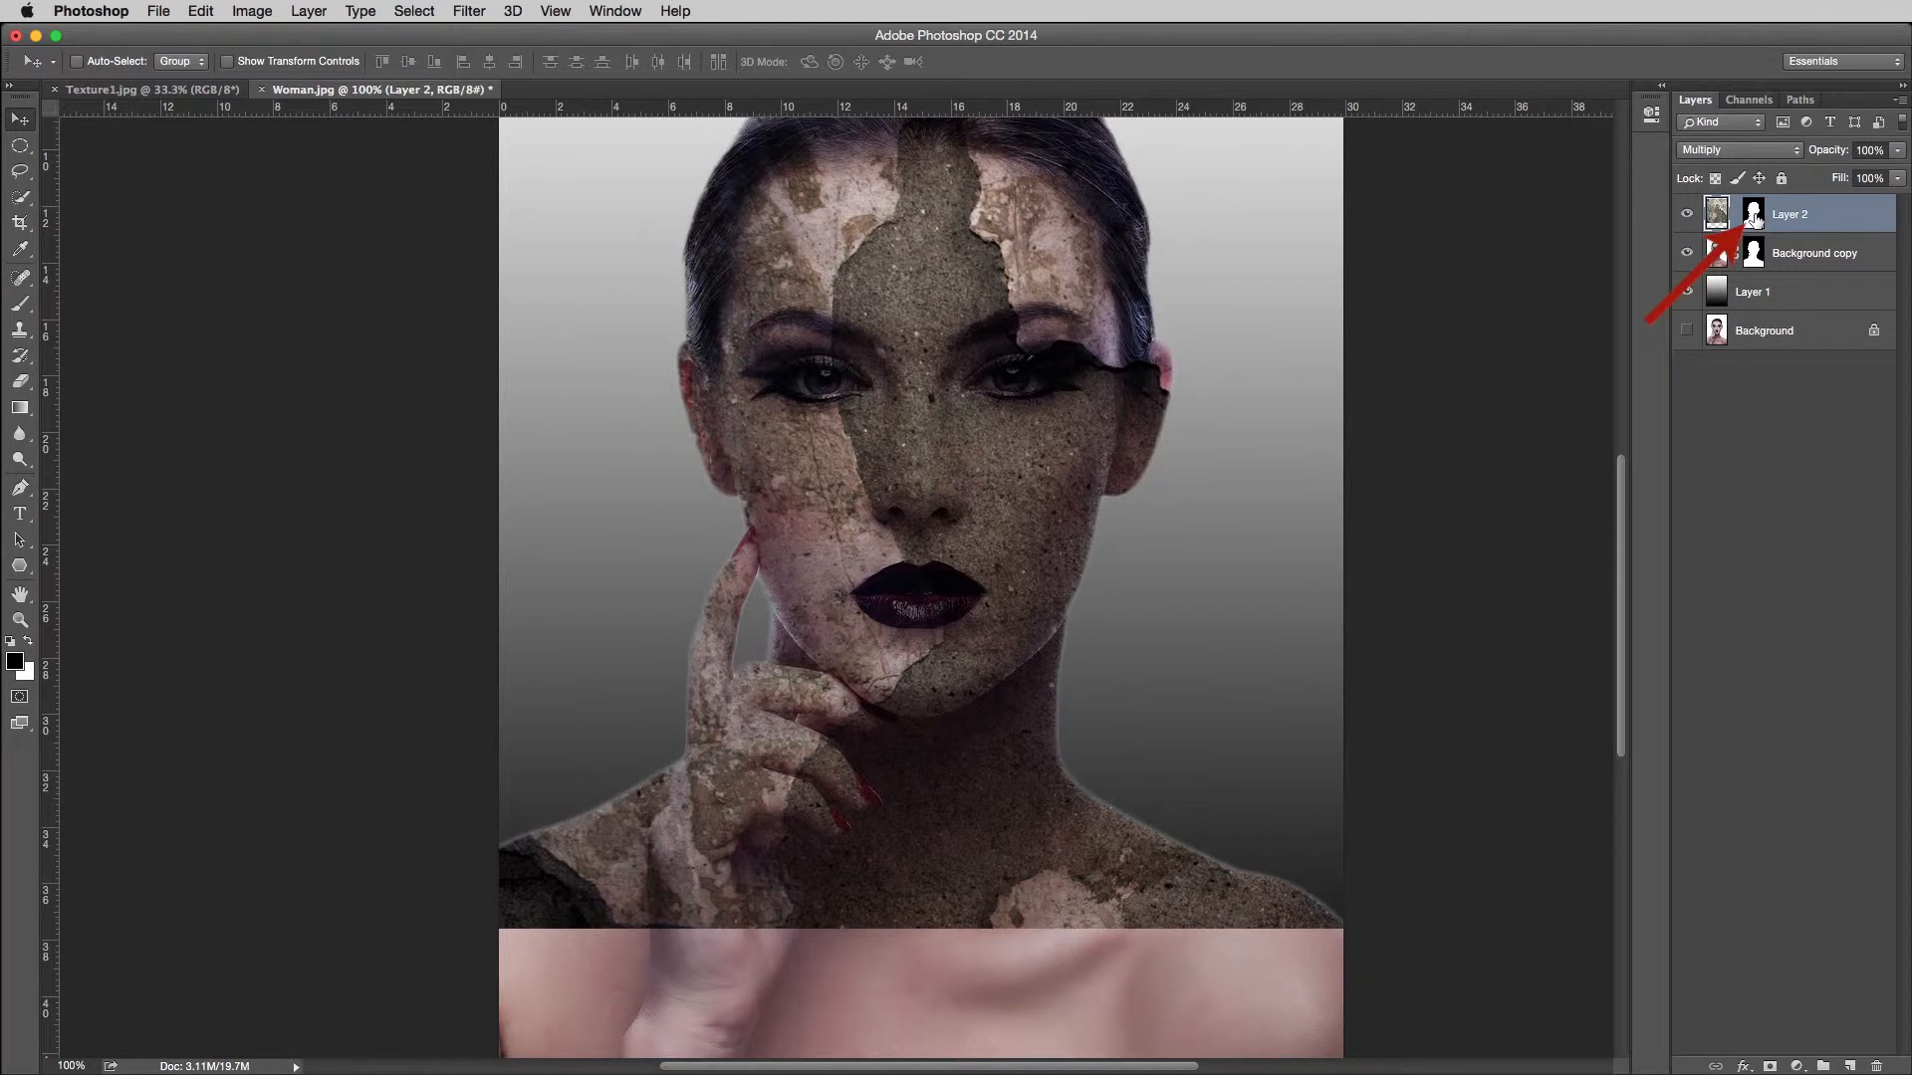
- Paint black on Layer 2's mask with a 90 px brush to hide the texture over the hand, neck, shoulders and chest
click(1754, 217)
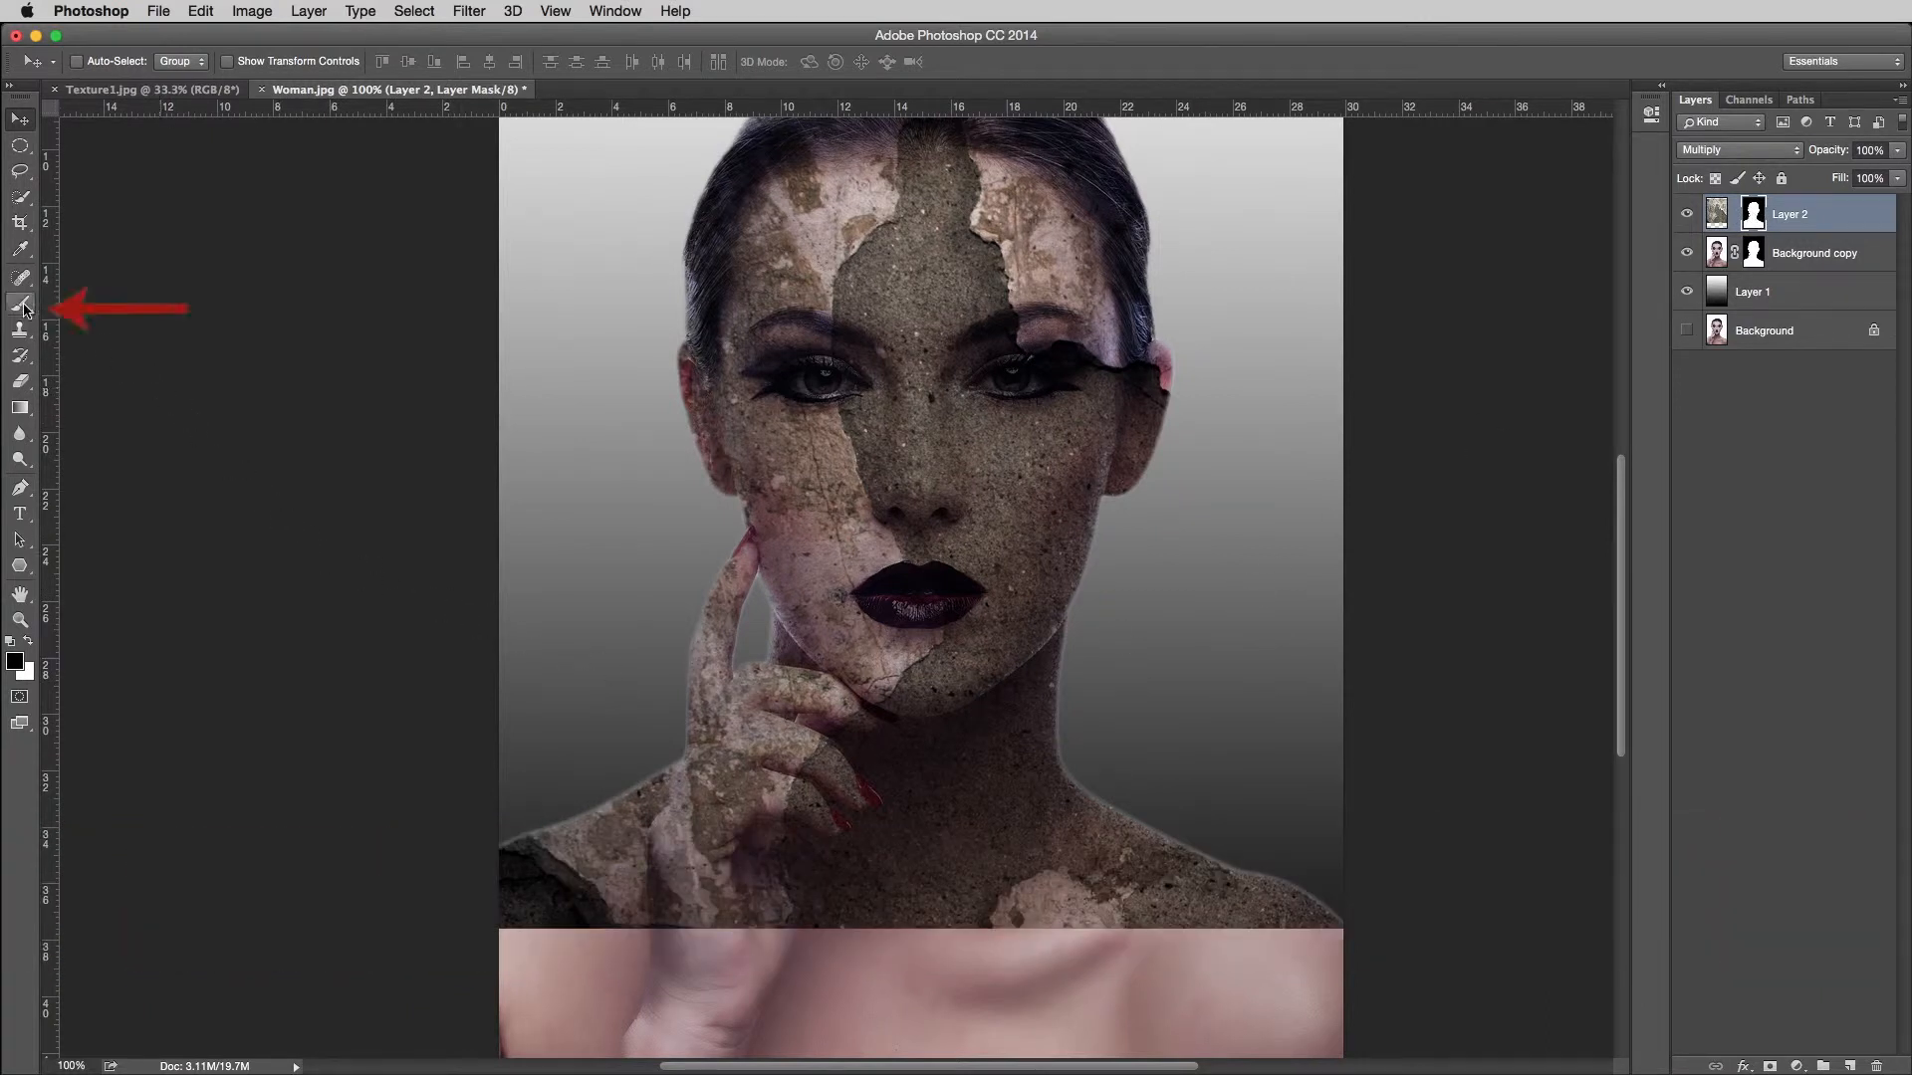
click(20, 306)
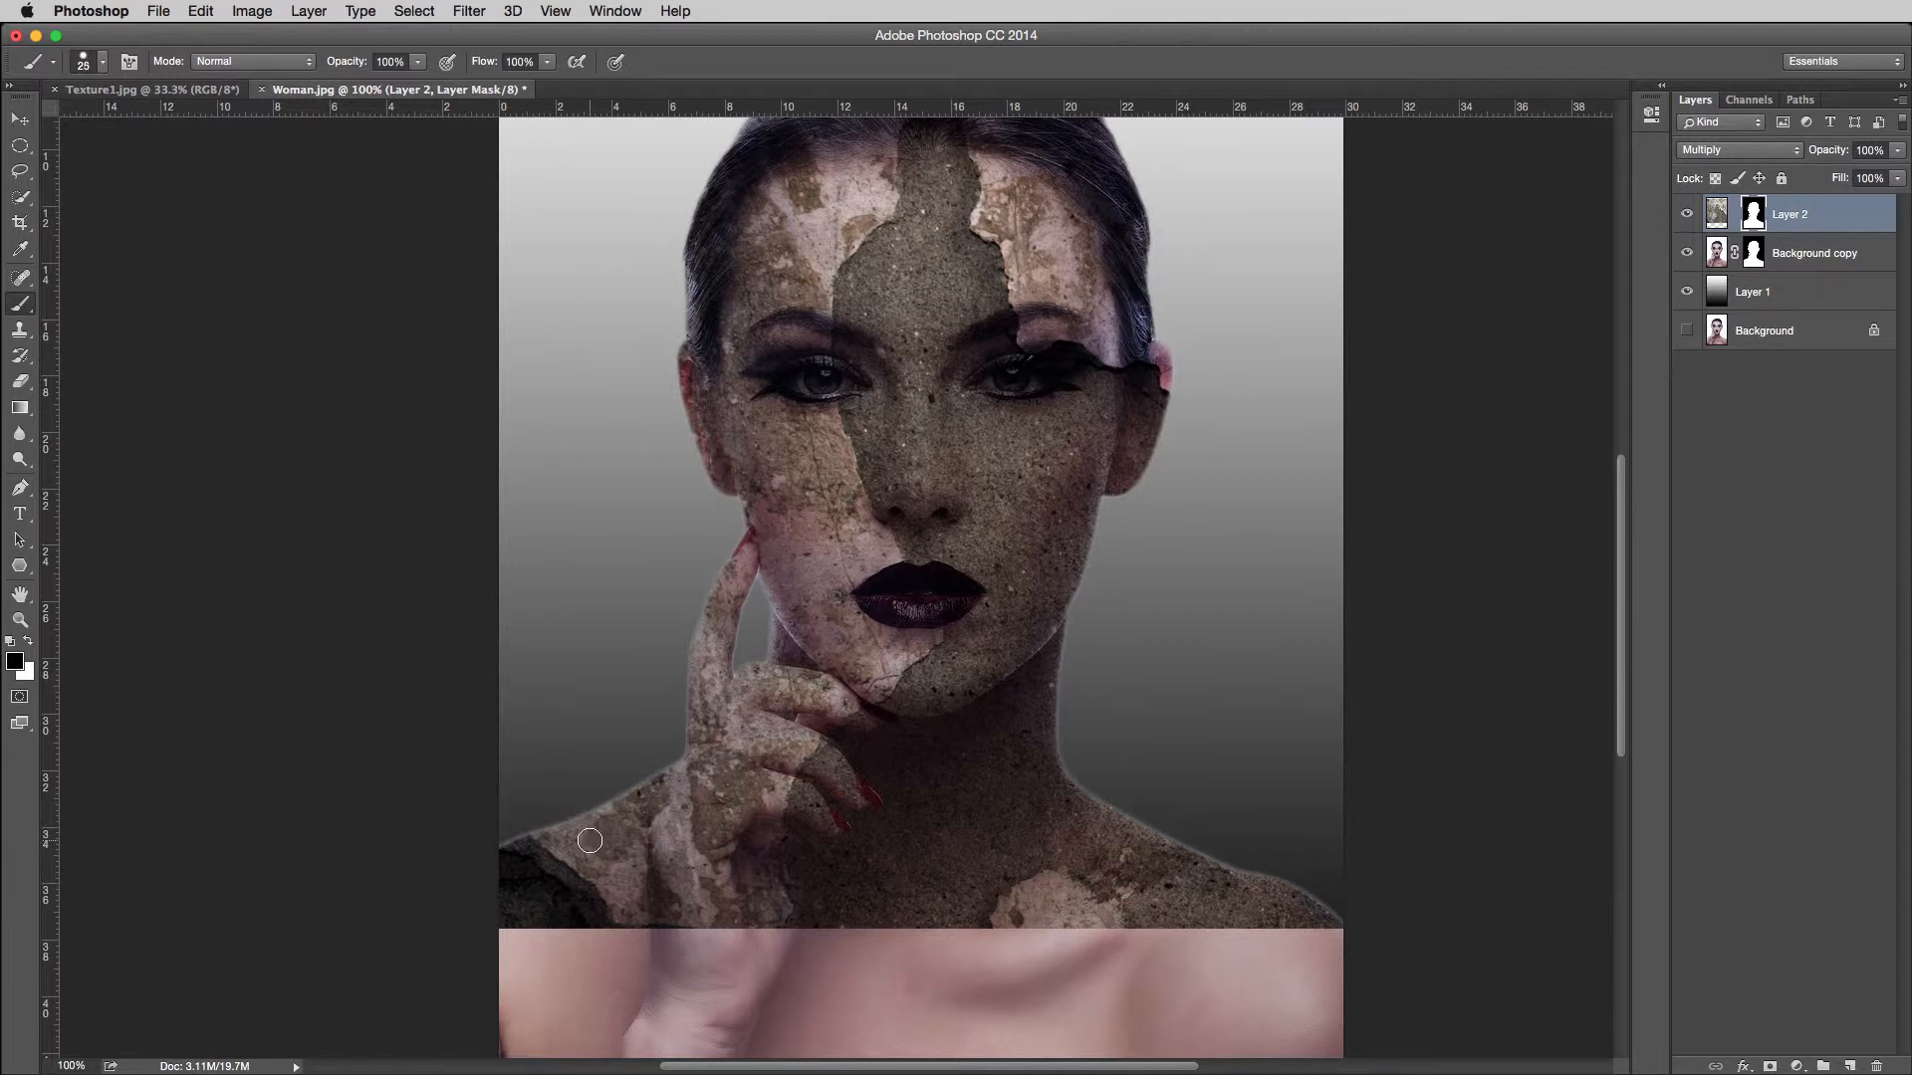
key(bracketright)
key(bracketright)
key(bracketright)
key(bracketright)
key(bracketright)
key(bracketright)
key(bracketright)
mouse_move(457, 917)
mouse_down()
mouse_move(1314, 920)
mouse_move(1349, 900)
mouse_move(1349, 865)
mouse_move(1274, 859)
mouse_move(463, 865)
mouse_move(470, 807)
mouse_move(1122, 811)
mouse_move(1122, 772)
mouse_move(1098, 759)
mouse_move(750, 759)
mouse_move(712, 715)
mouse_move(706, 603)
mouse_move(761, 704)
mouse_move(908, 771)
mouse_move(1028, 735)
mouse_move(1113, 661)
mouse_move(1076, 770)
mouse_up()
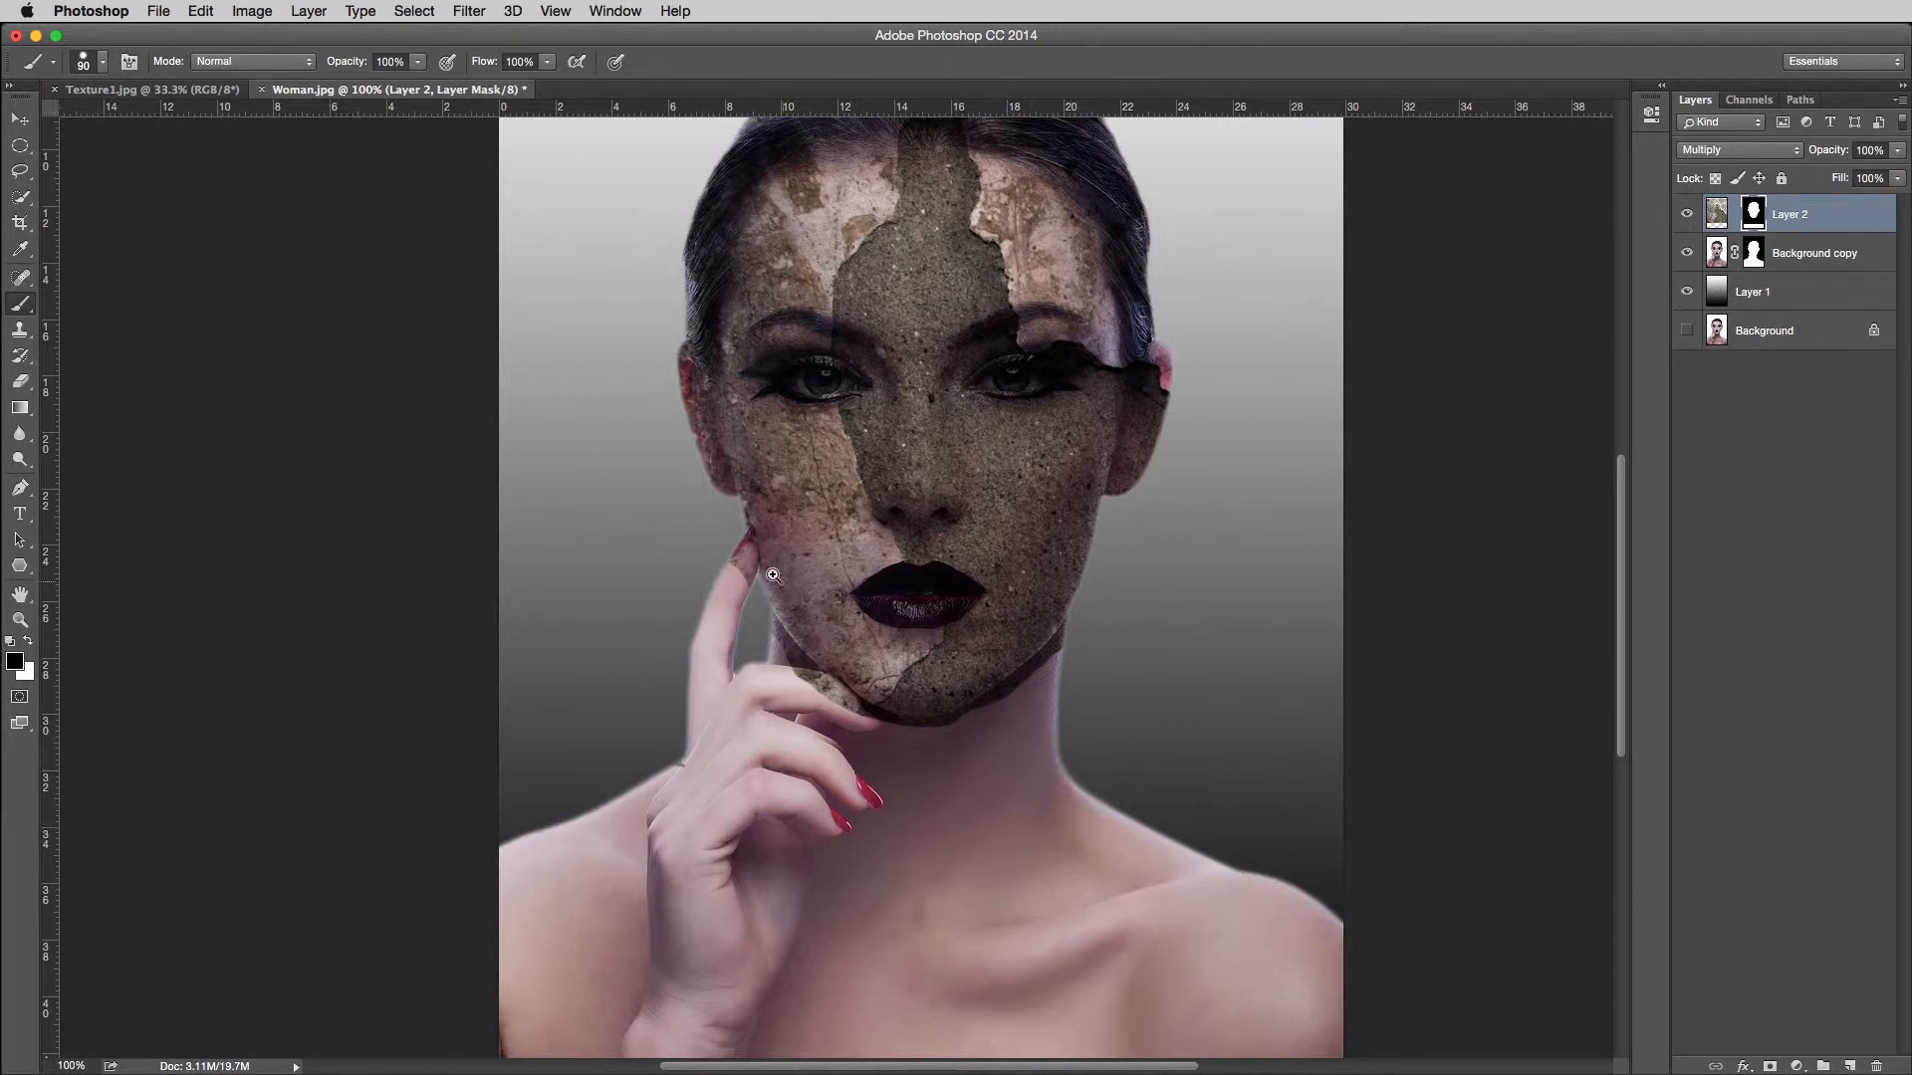
- Reduce the brush to 30 px or smaller and mask the texture off the tip of the raised index finger
click(755, 542)
click(753, 545)
click(748, 548)
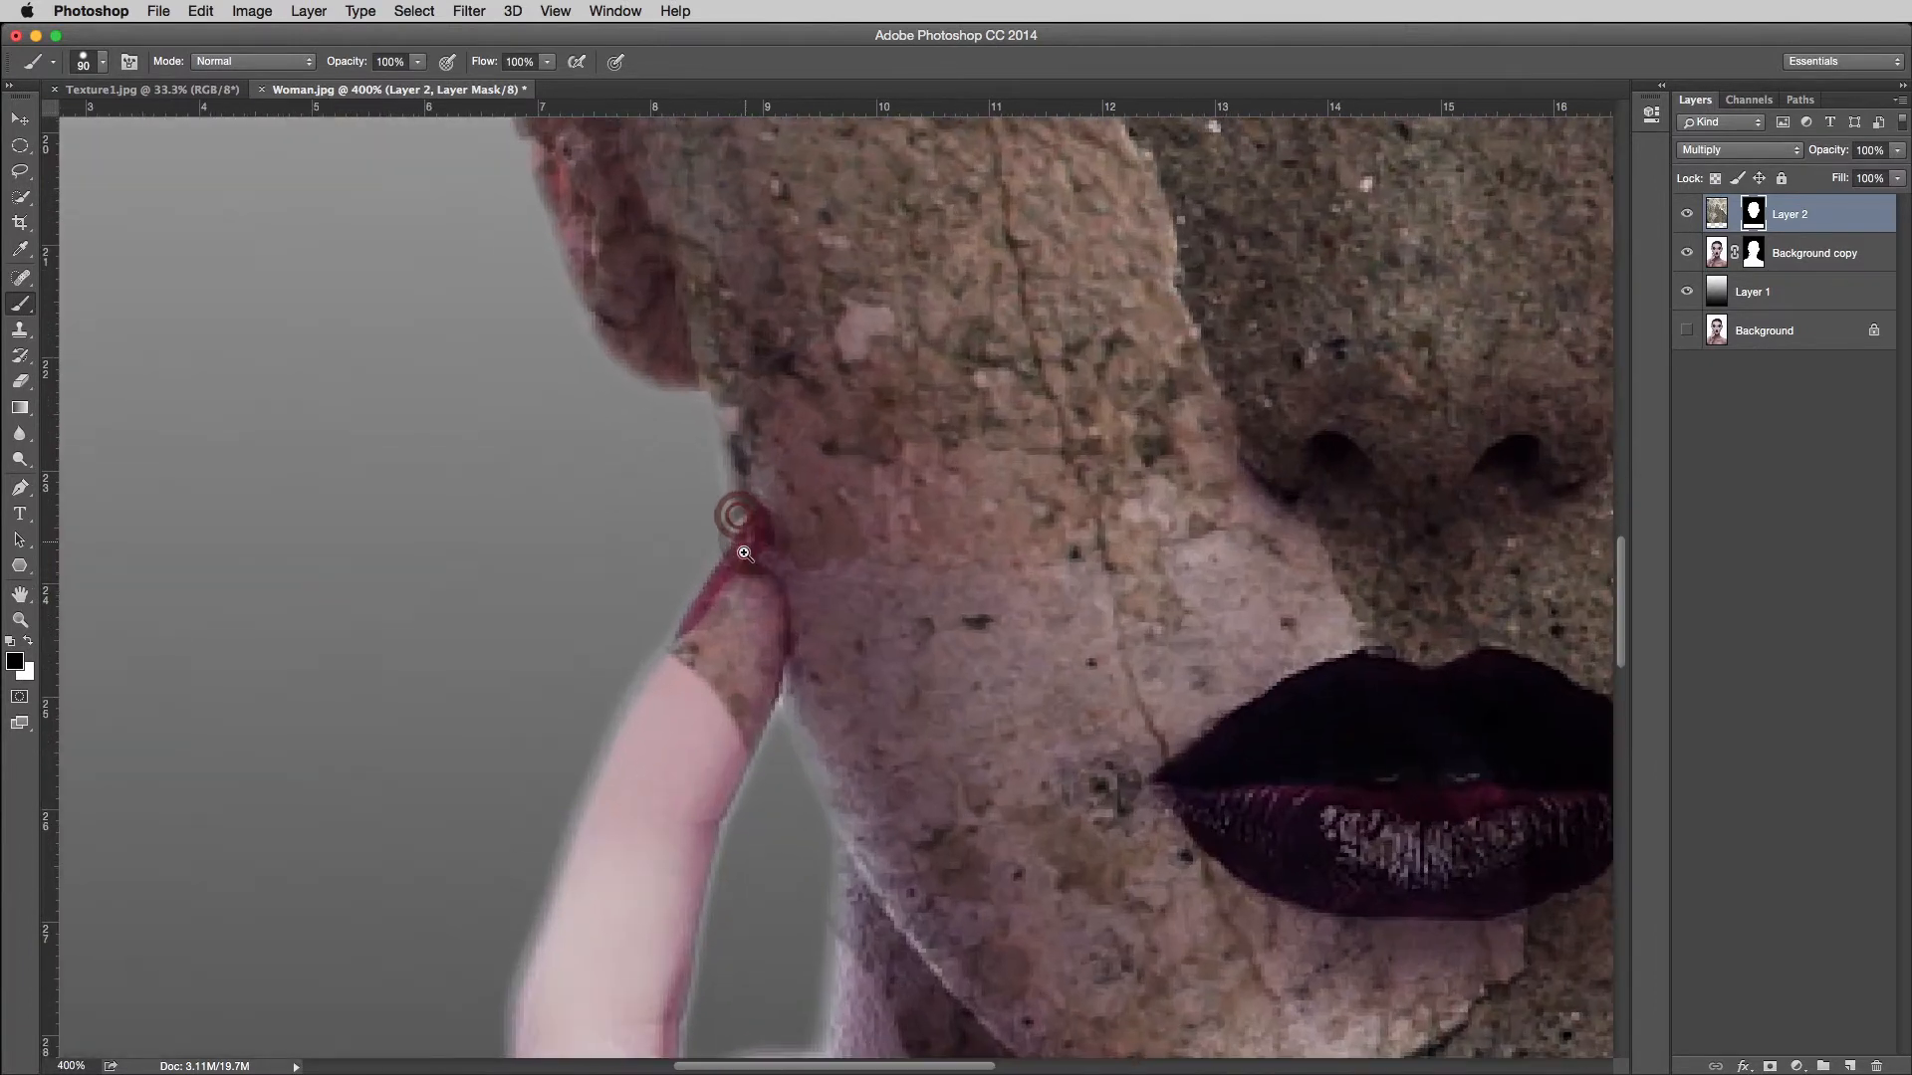
click(745, 552)
click(745, 553)
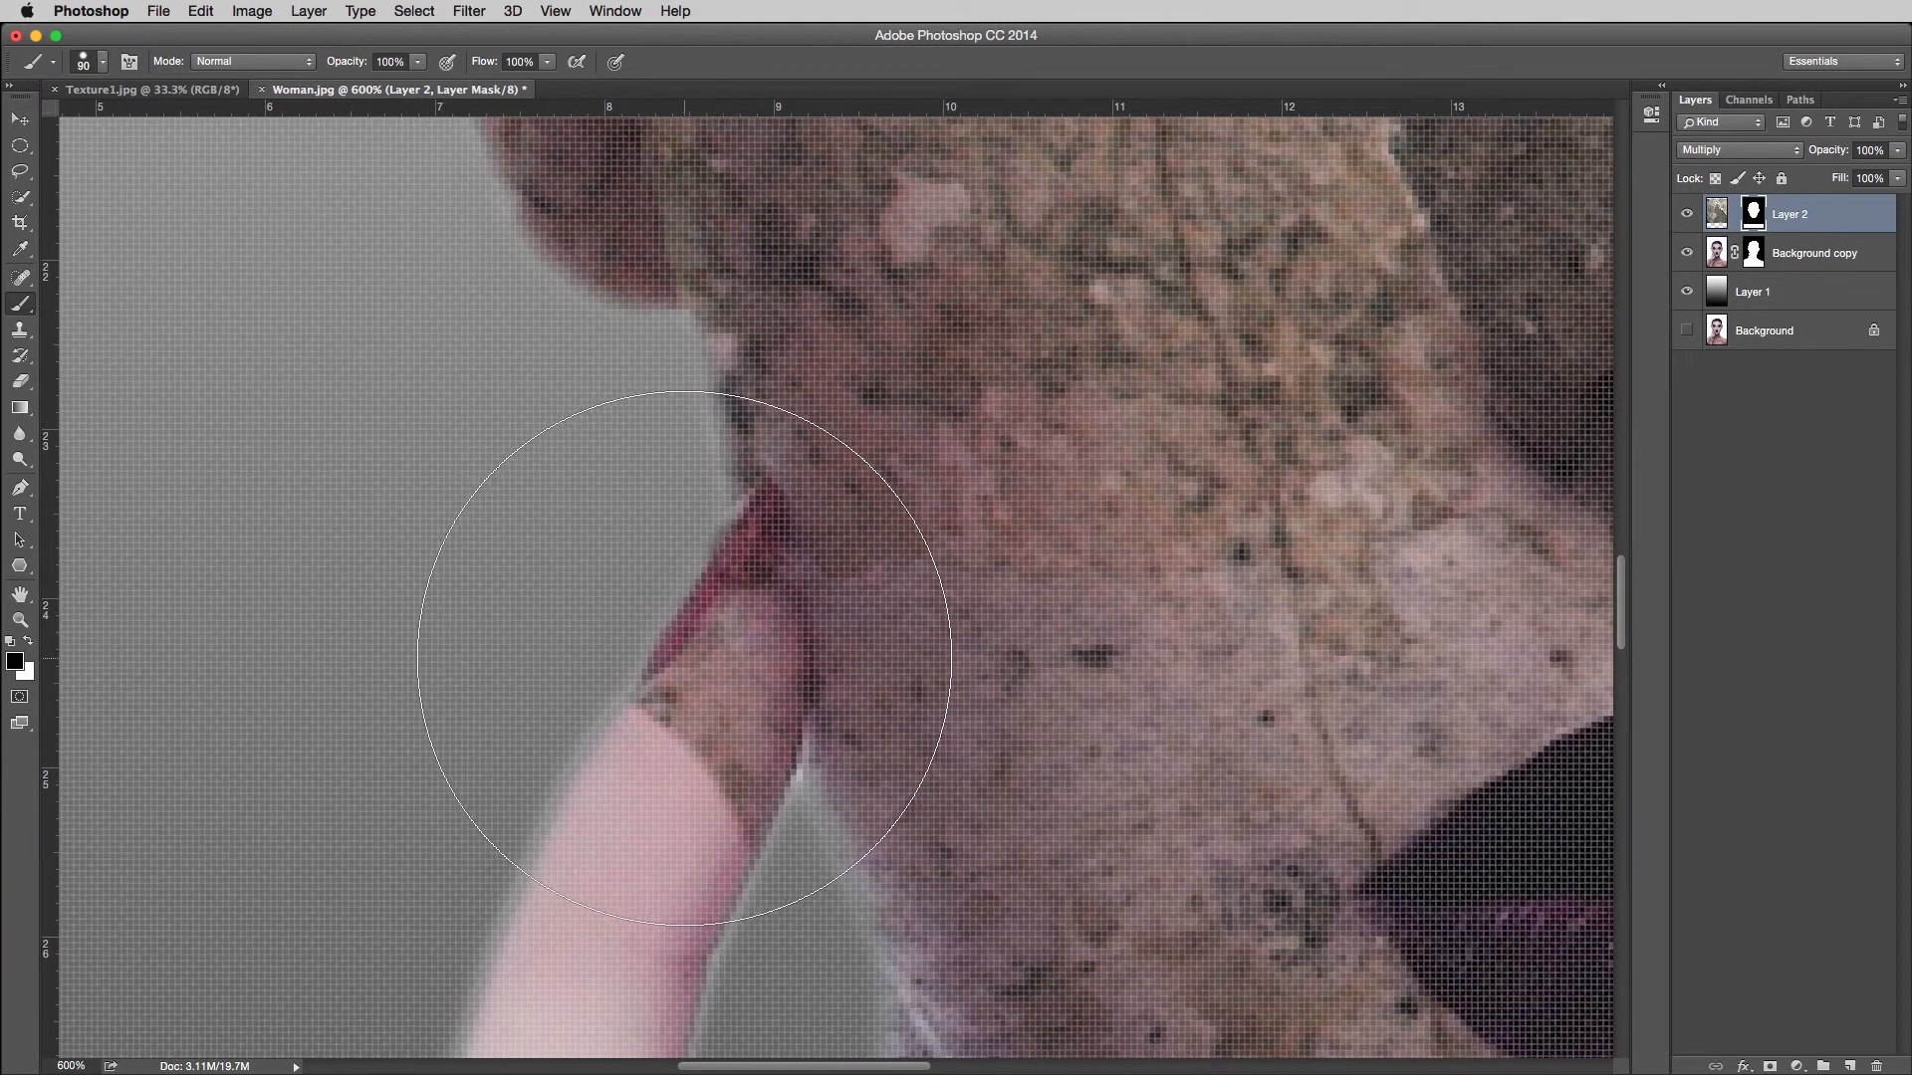
key(bracketleft)
key(bracketleft)
key(bracketleft)
key(bracketleft)
key(bracketleft)
key(bracketleft)
key(bracketleft)
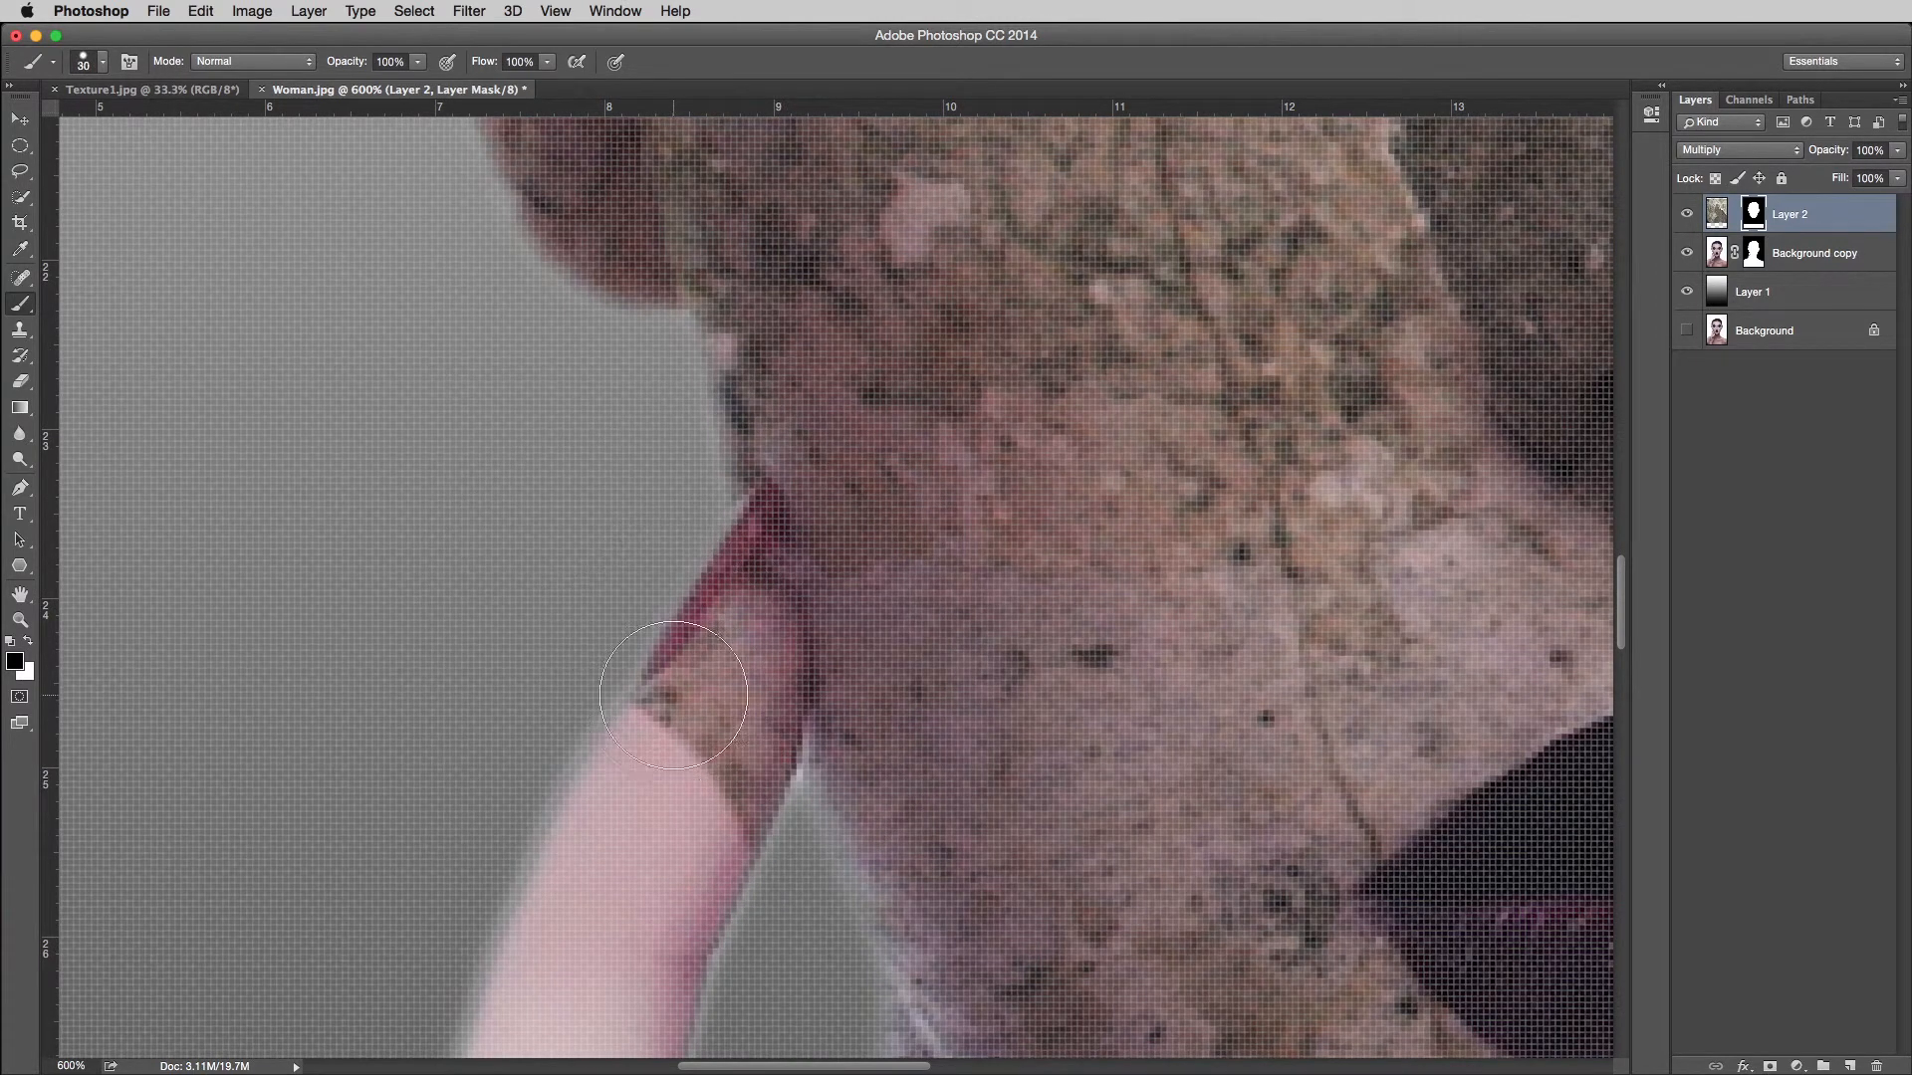
mouse_move(642, 687)
mouse_down()
mouse_move(727, 762)
mouse_move(714, 832)
mouse_move(761, 787)
mouse_move(757, 717)
mouse_move(702, 647)
mouse_move(672, 689)
mouse_move(704, 704)
mouse_move(712, 687)
mouse_move(683, 640)
mouse_move(683, 671)
mouse_up()
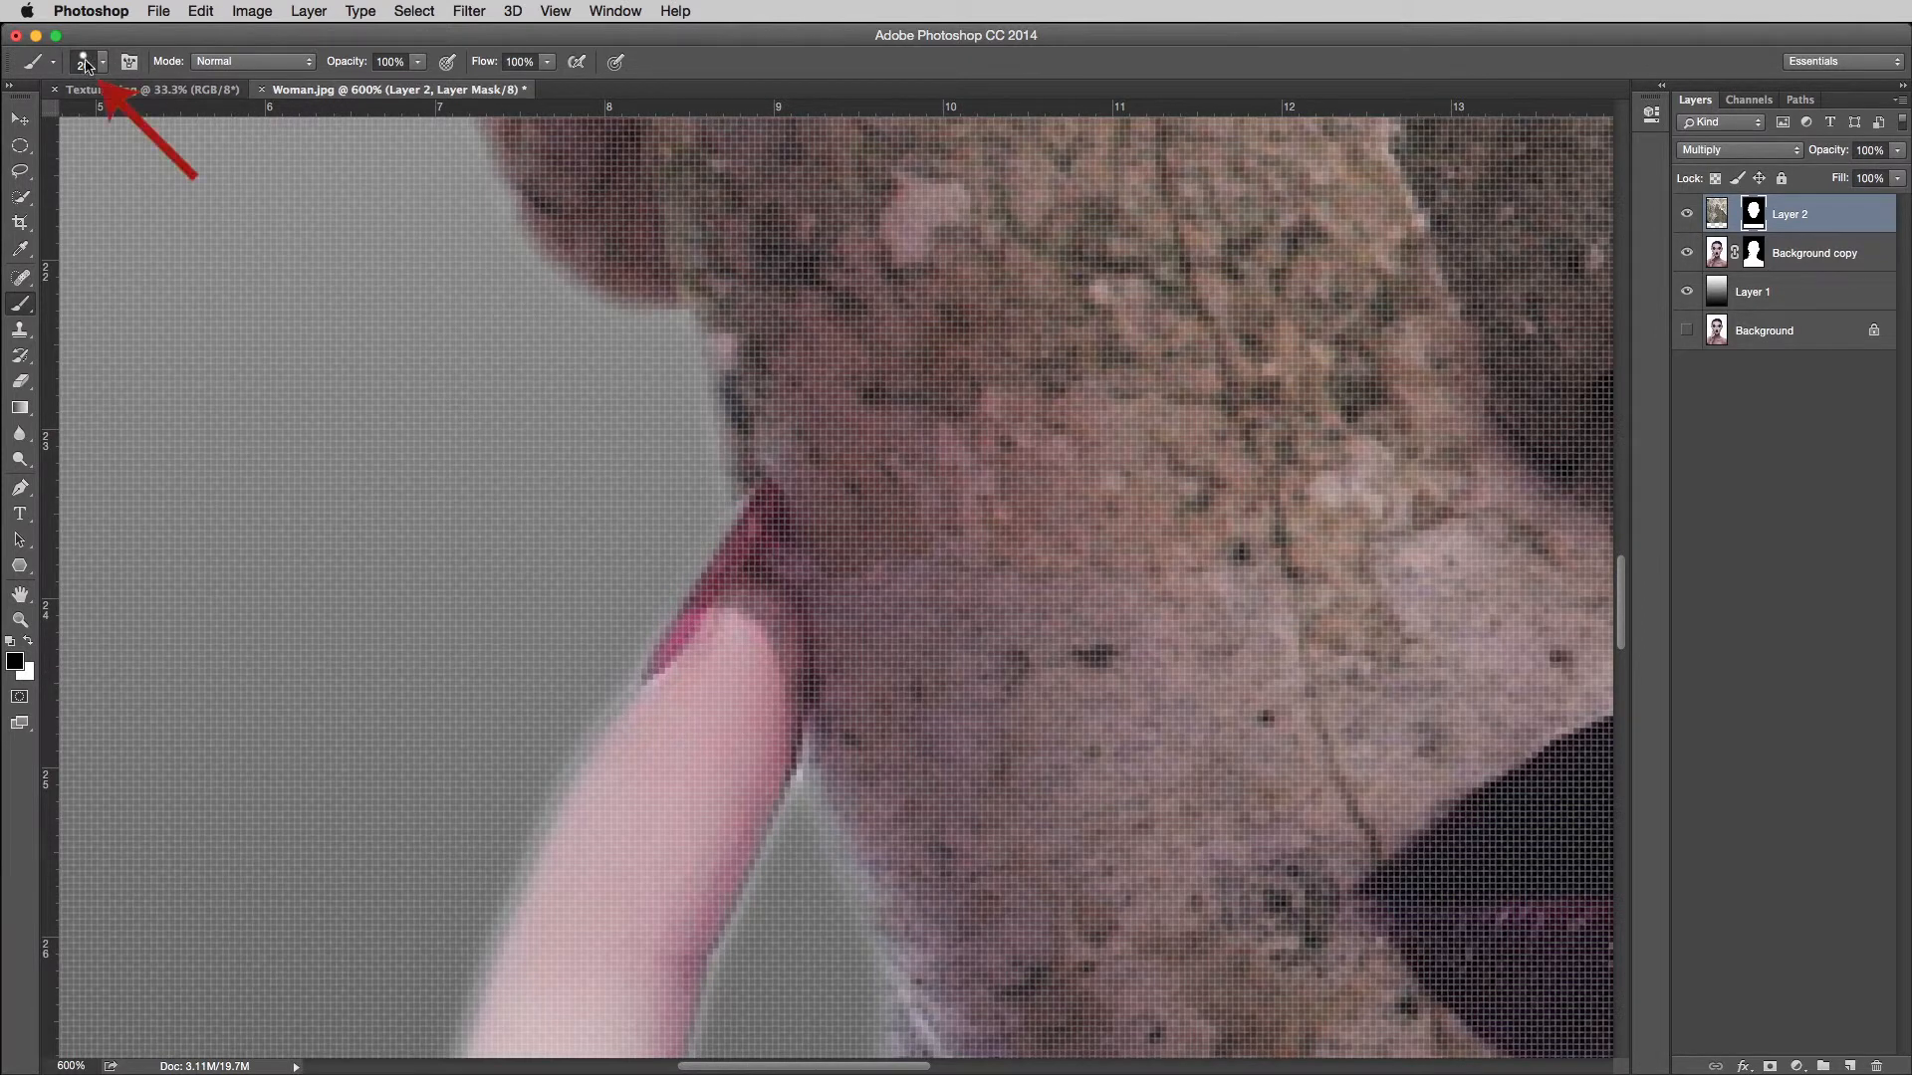
- Mask the remaining texture off the index fingertip and nail with a 15 px brush, reducing it to 6 px for the fine edges
click(108, 70)
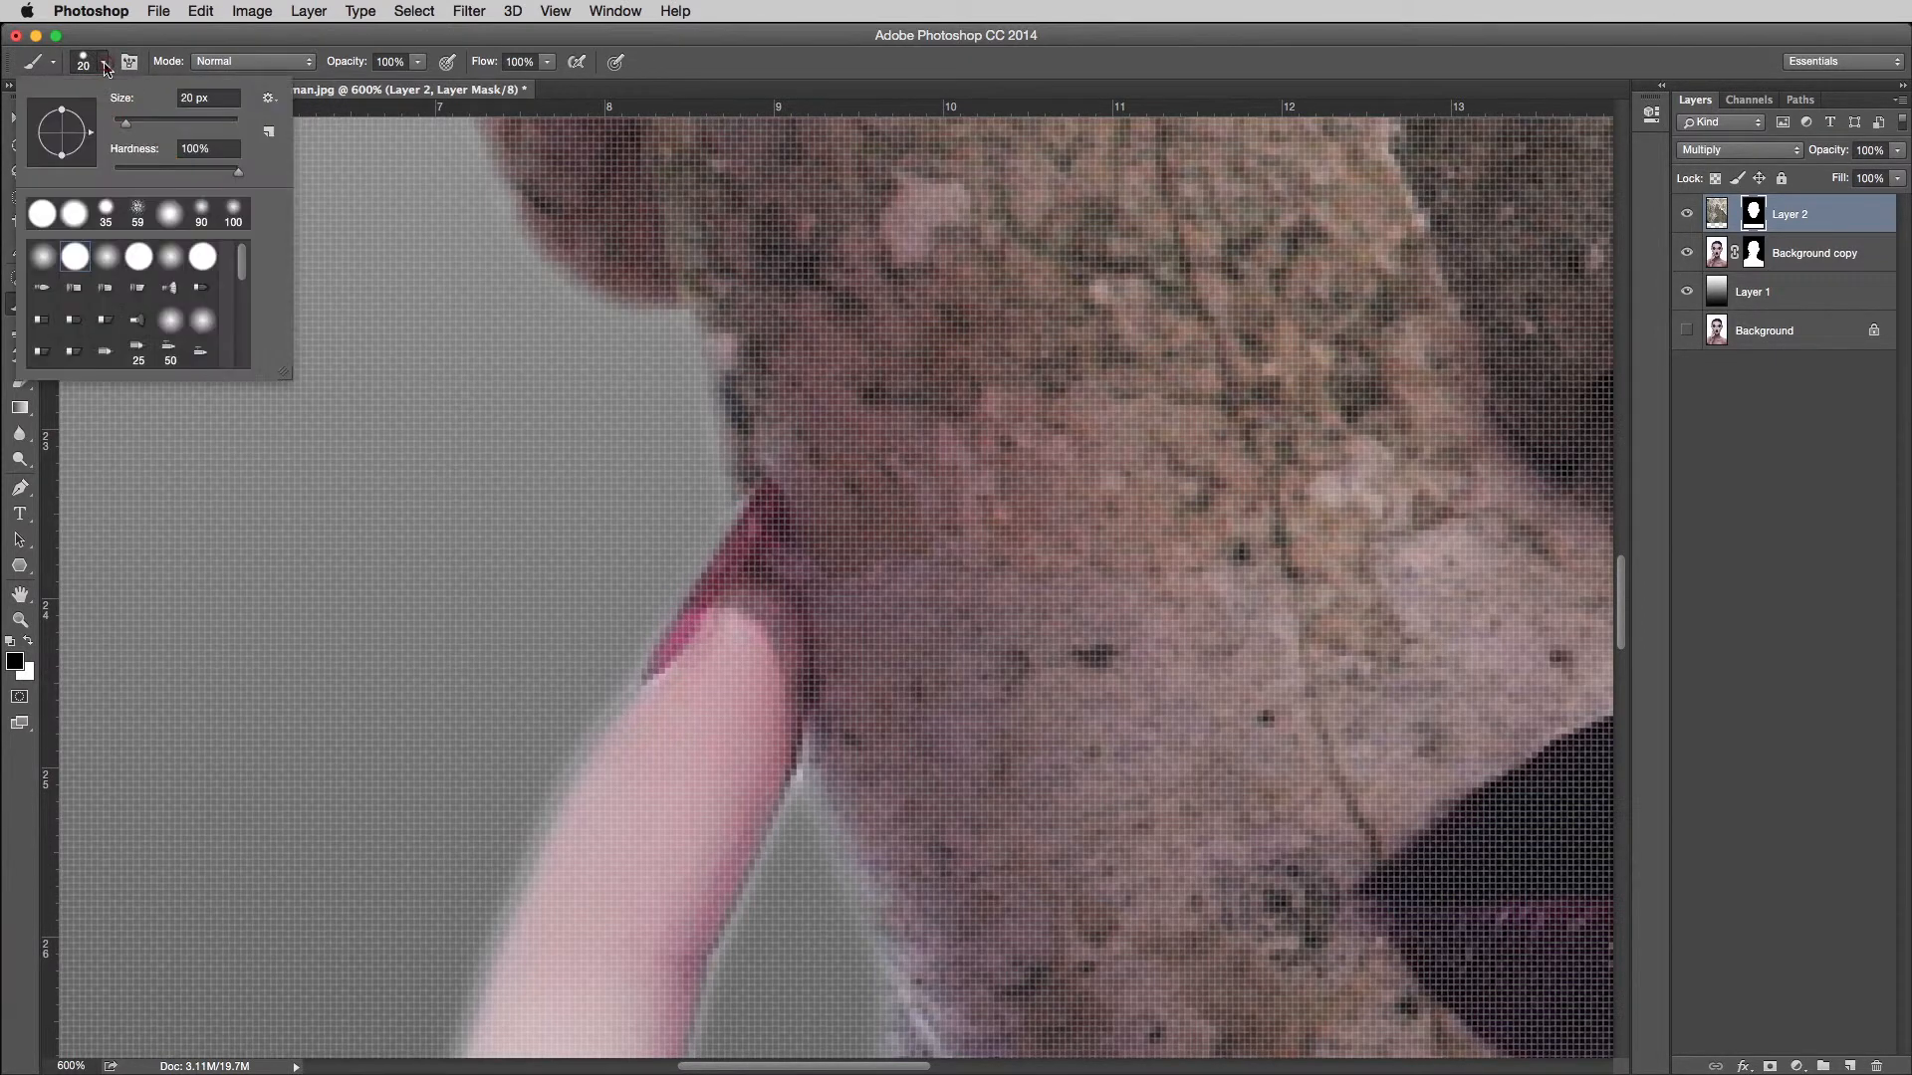
mouse_move(127, 123)
mouse_down()
mouse_move(167, 126)
mouse_move(123, 123)
mouse_up()
click(687, 659)
mouse_move(719, 635)
mouse_down()
mouse_move(756, 754)
mouse_move(733, 619)
mouse_up()
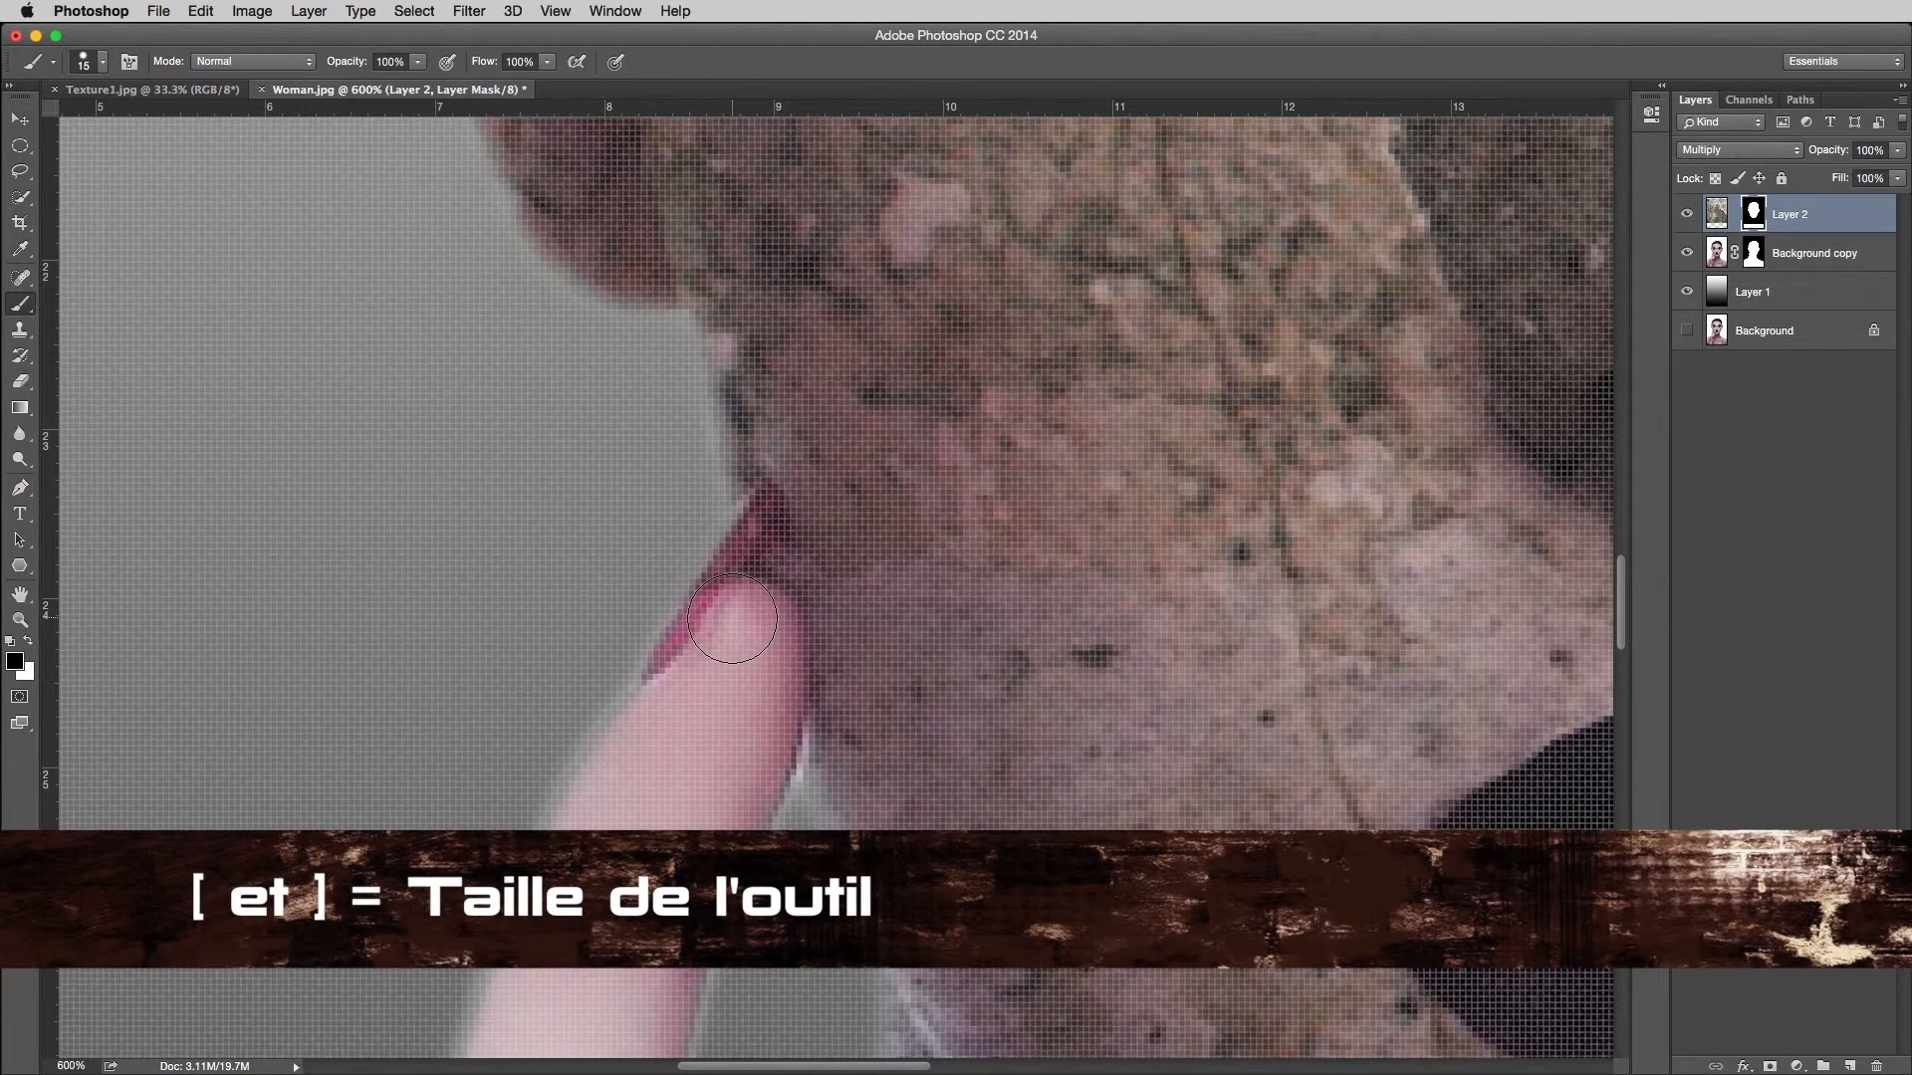
mouse_move(750, 611)
mouse_down()
mouse_move(732, 607)
mouse_move(733, 547)
mouse_move(741, 565)
mouse_up()
key(bracketleft)
key(bracketleft)
key(bracketleft)
key(bracketleft)
key(bracketleft)
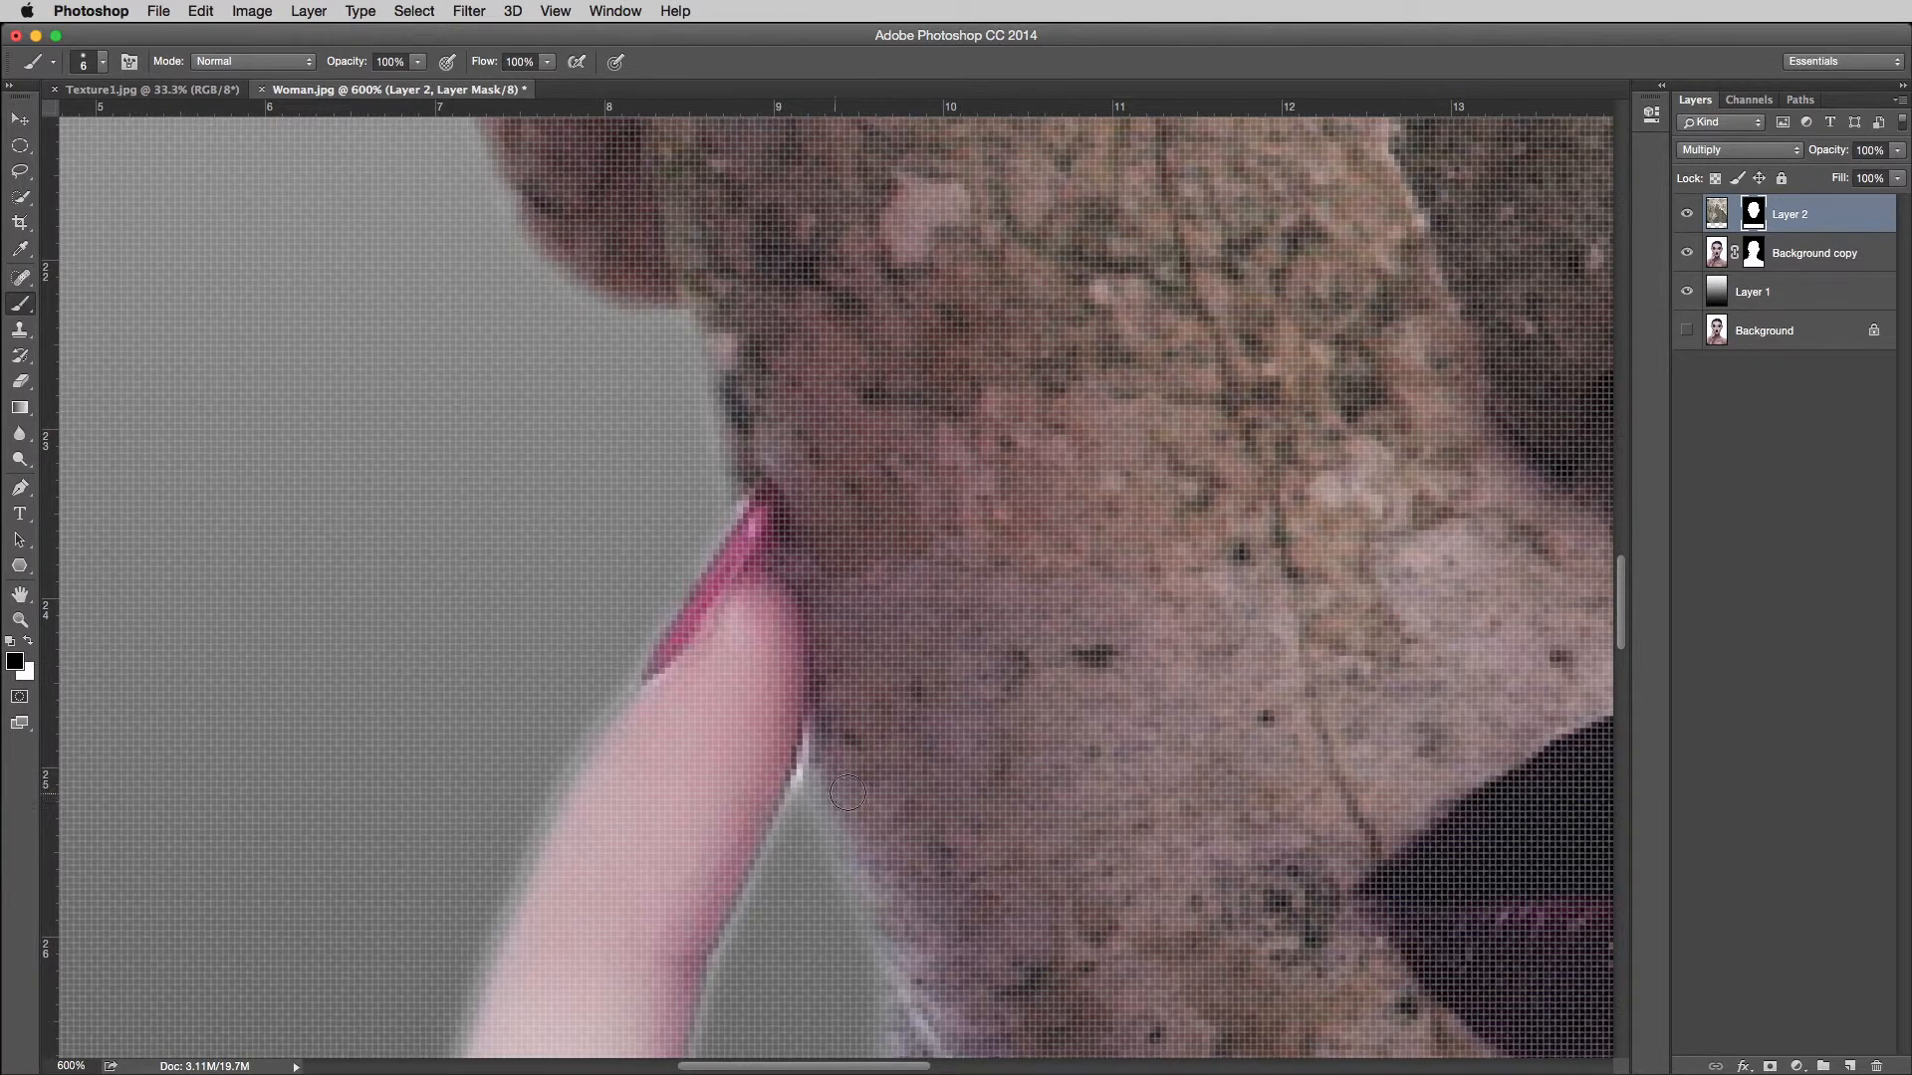
- Mask the texture off the neck beside the jaw and the finger under the chin with a 15 px brush
scroll(730, 547, down, 10)
scroll(730, 547, right, 6)
key(bracketright)
key(bracketright)
key(bracketright)
key(bracketright)
key(bracketright)
click(517, 474)
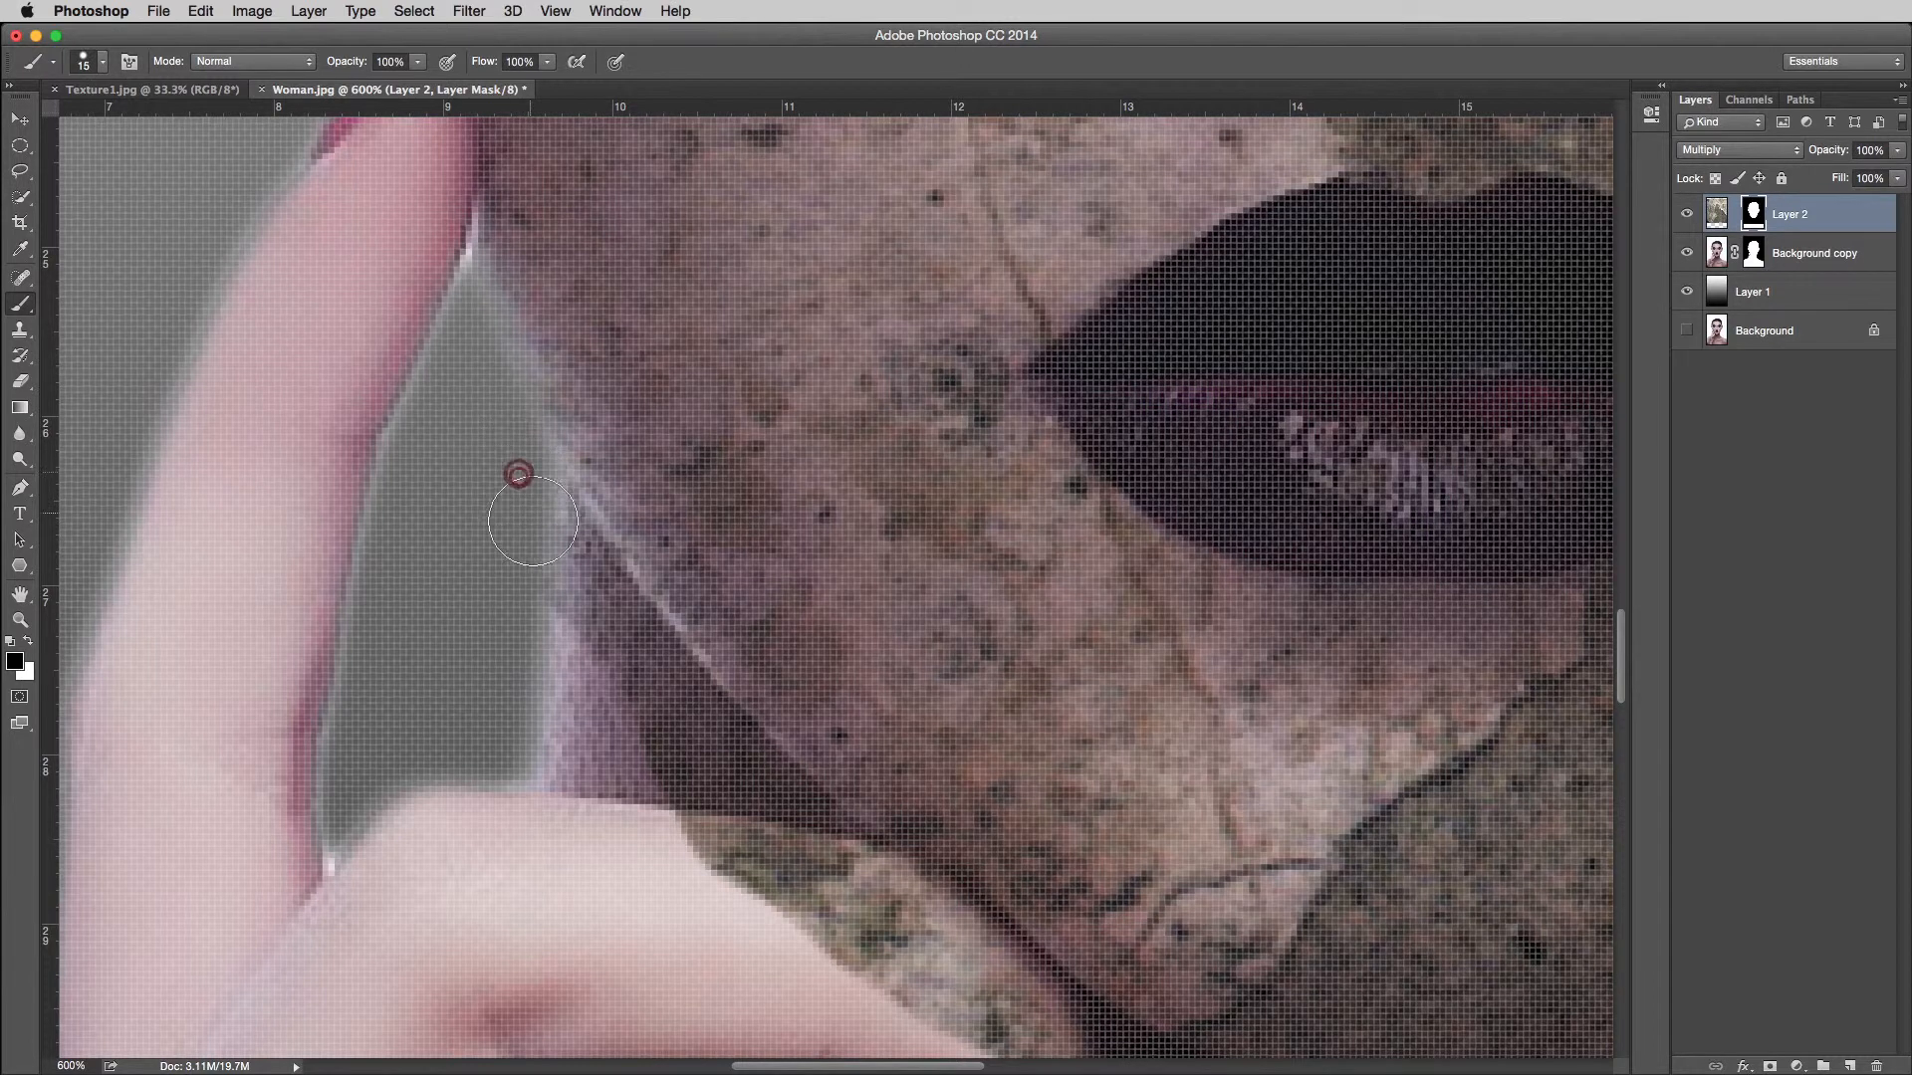
drag(606, 631, 742, 821)
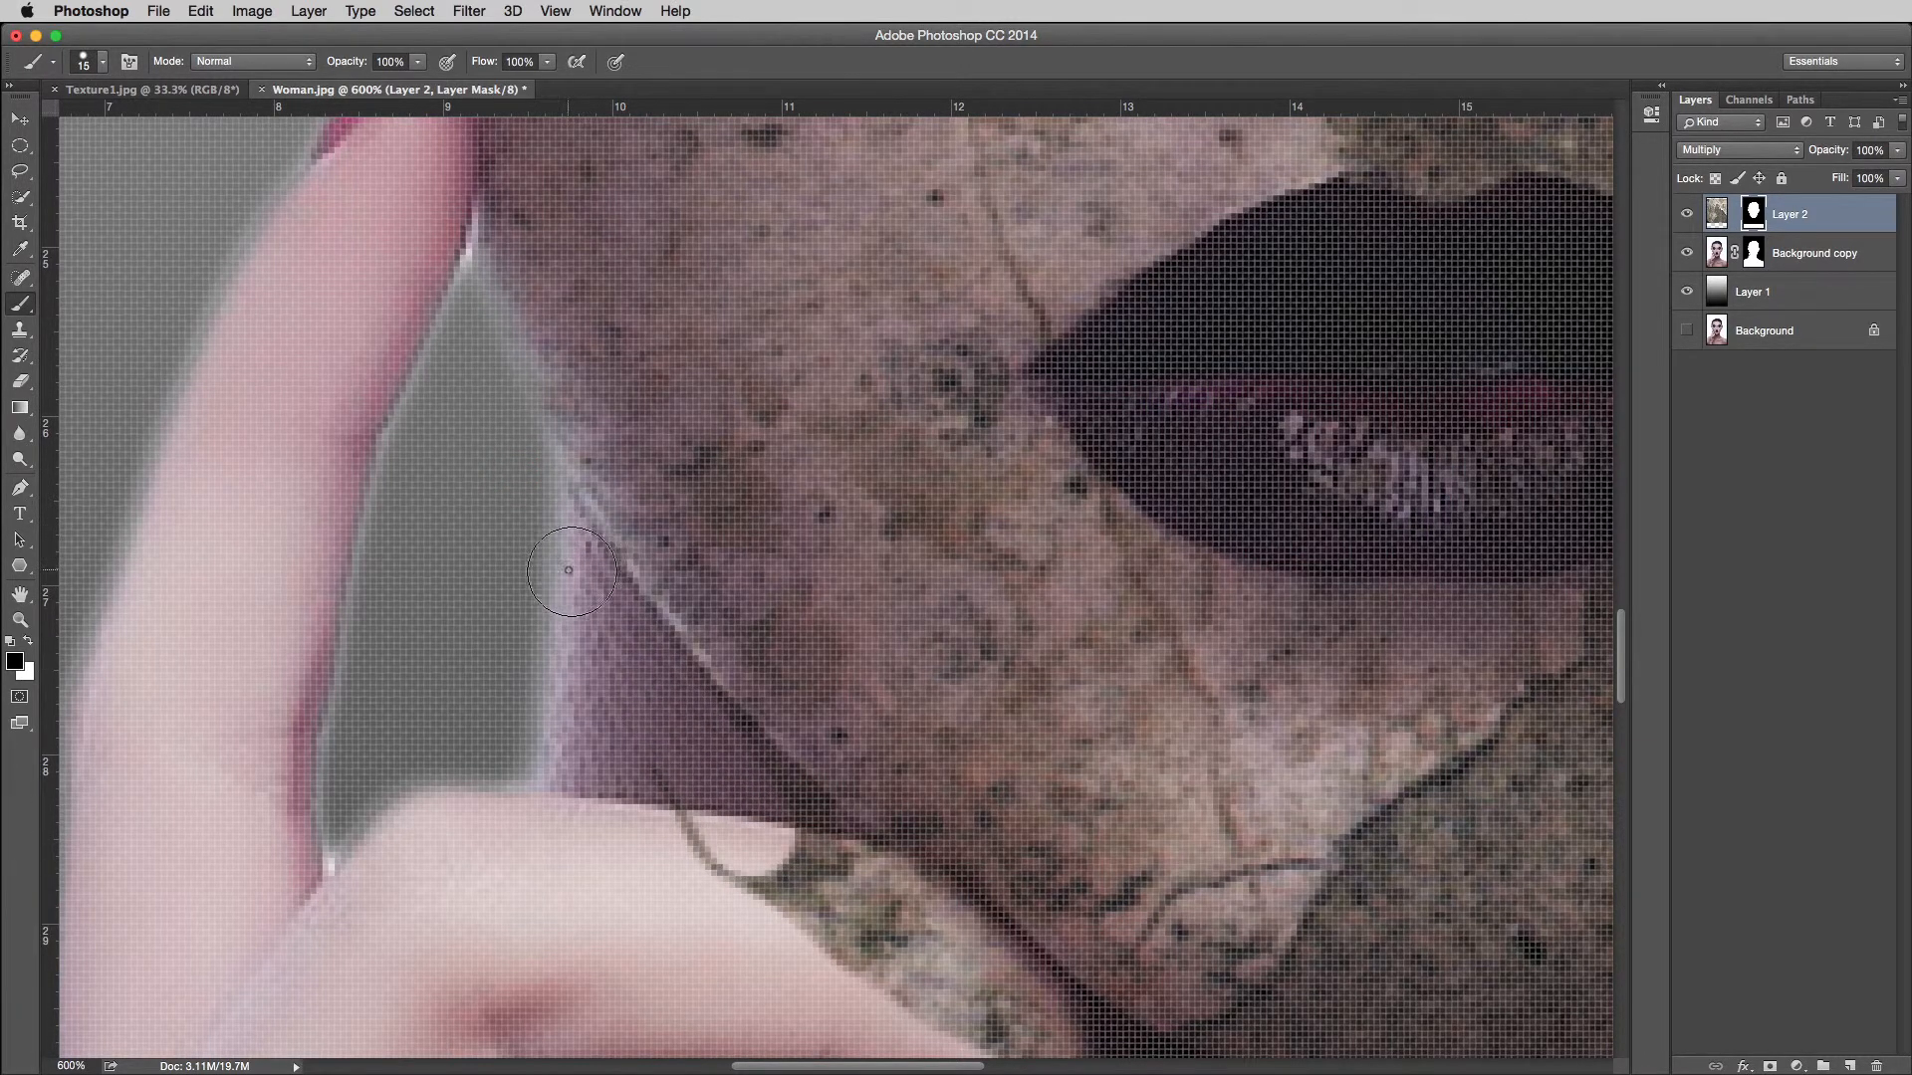
mouse_move(771, 803)
mouse_down()
mouse_move(903, 953)
mouse_move(396, 528)
mouse_move(408, 564)
mouse_move(489, 611)
mouse_move(459, 574)
mouse_move(513, 602)
mouse_move(665, 742)
mouse_move(519, 614)
mouse_move(449, 627)
mouse_move(608, 755)
mouse_move(643, 758)
mouse_move(636, 711)
mouse_move(783, 815)
mouse_move(858, 801)
mouse_move(750, 790)
mouse_move(663, 743)
mouse_move(791, 819)
mouse_move(1136, 841)
mouse_move(1239, 827)
mouse_move(1399, 752)
mouse_up()
- Mask the leftover texture off the neck along the jawline on the side away from the hand
scroll(1238, 745, right, 10)
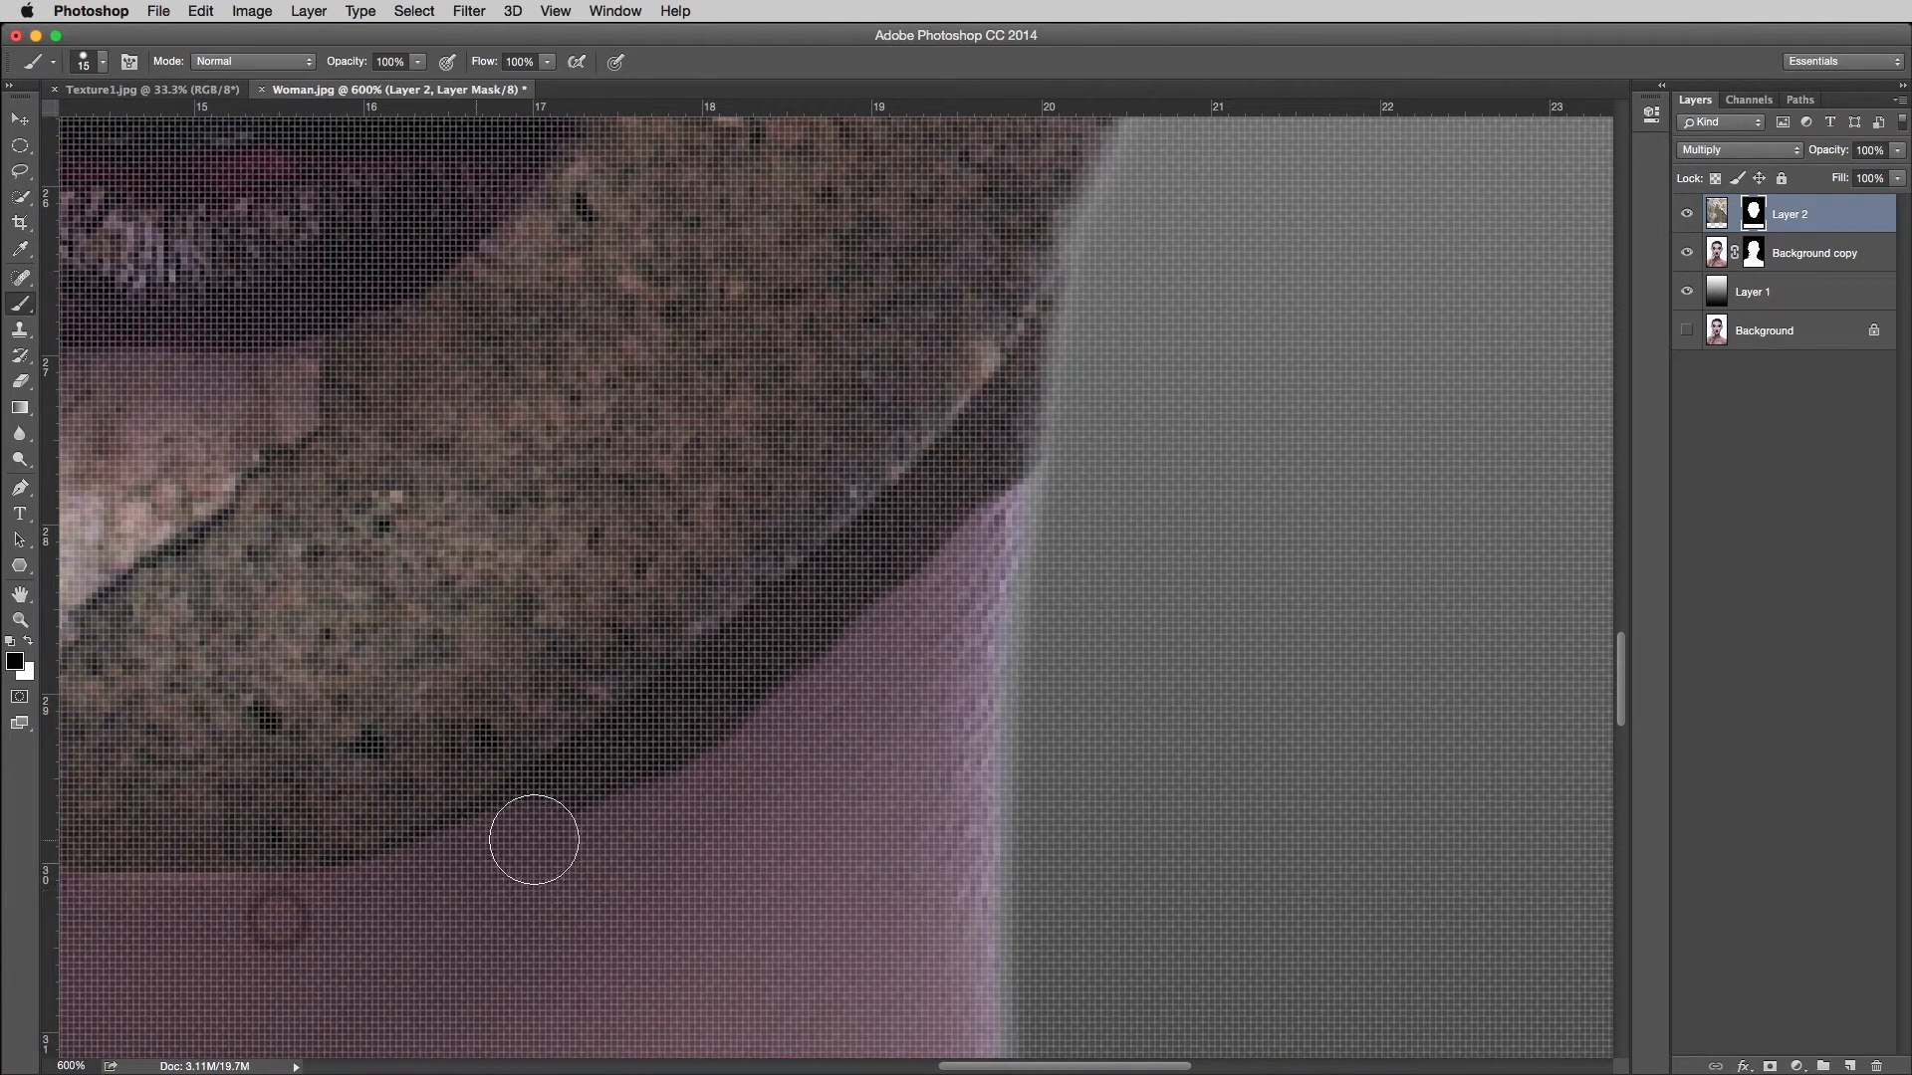
mouse_move(675, 740)
mouse_down()
mouse_move(968, 505)
mouse_move(1052, 418)
mouse_move(1085, 344)
mouse_move(960, 478)
mouse_up()
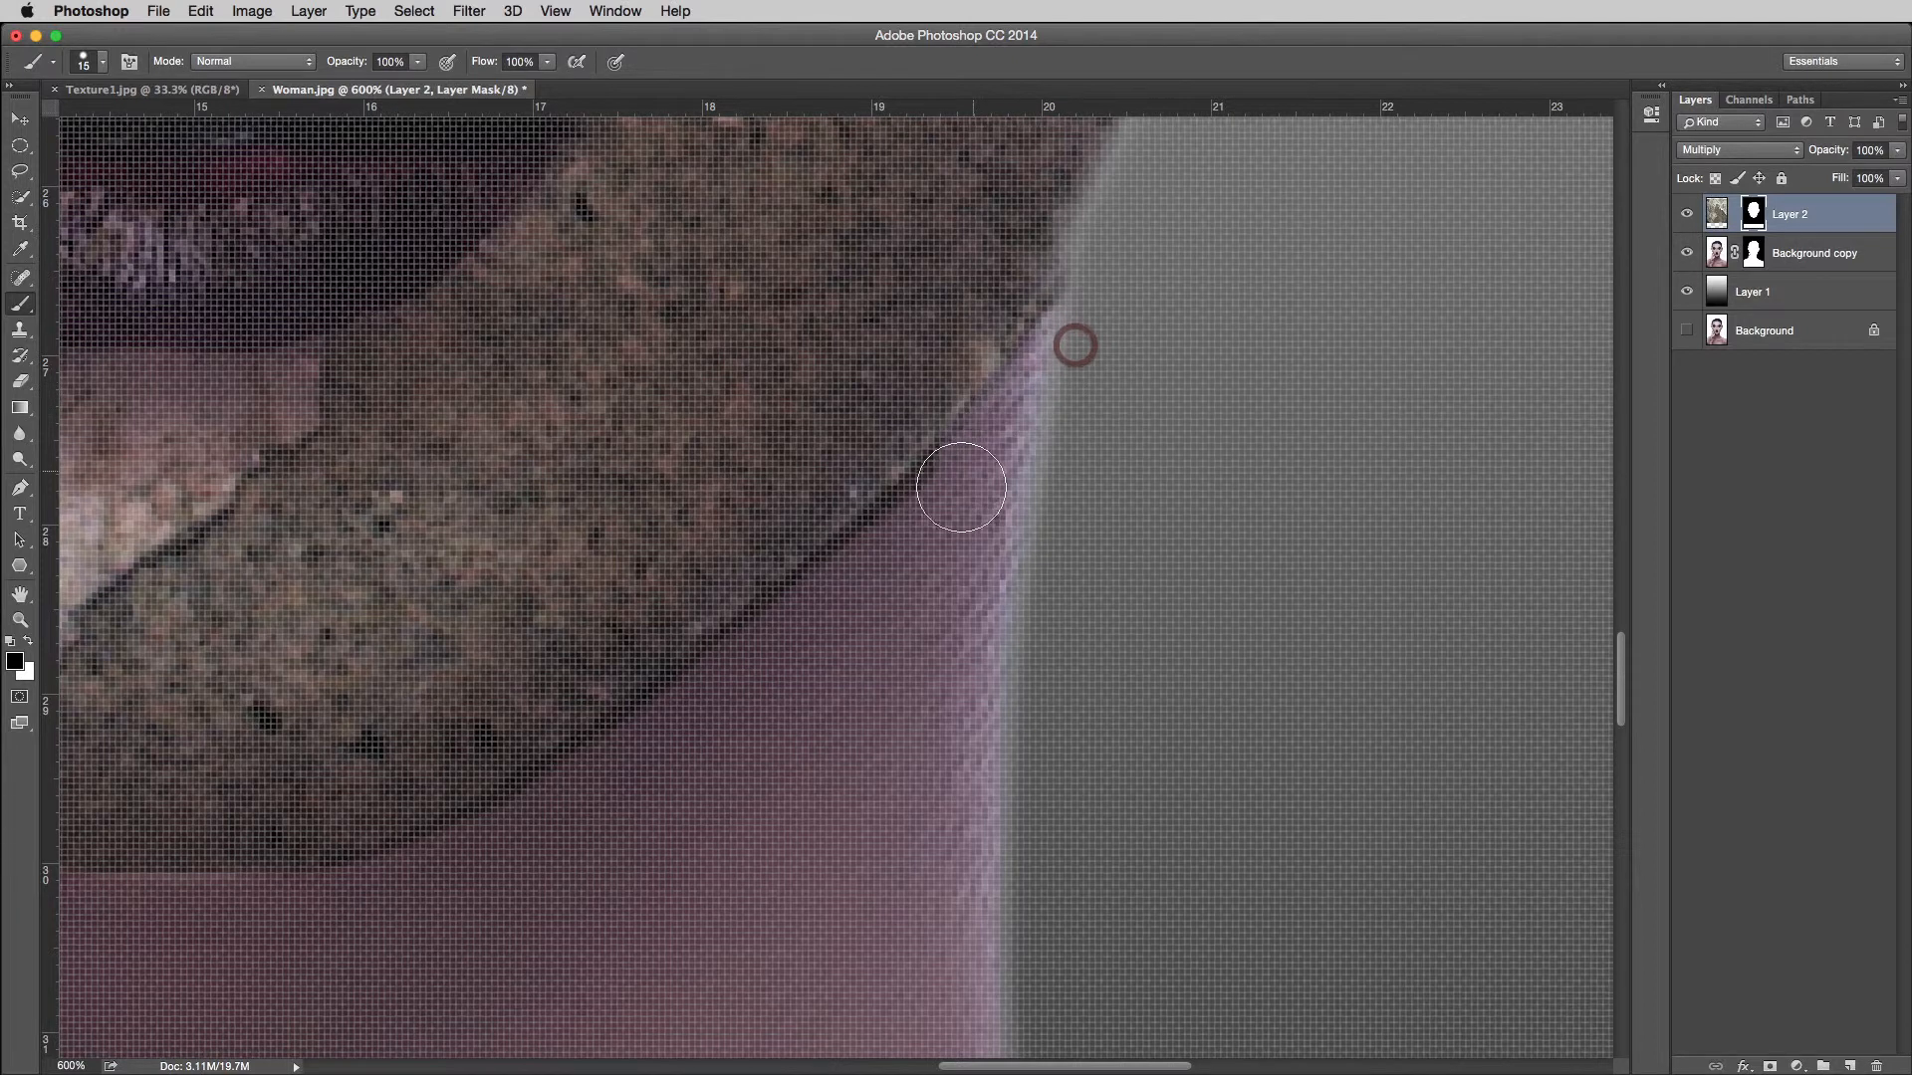
mouse_move(894, 540)
mouse_down()
mouse_move(565, 795)
mouse_move(457, 857)
mouse_move(254, 911)
mouse_up()
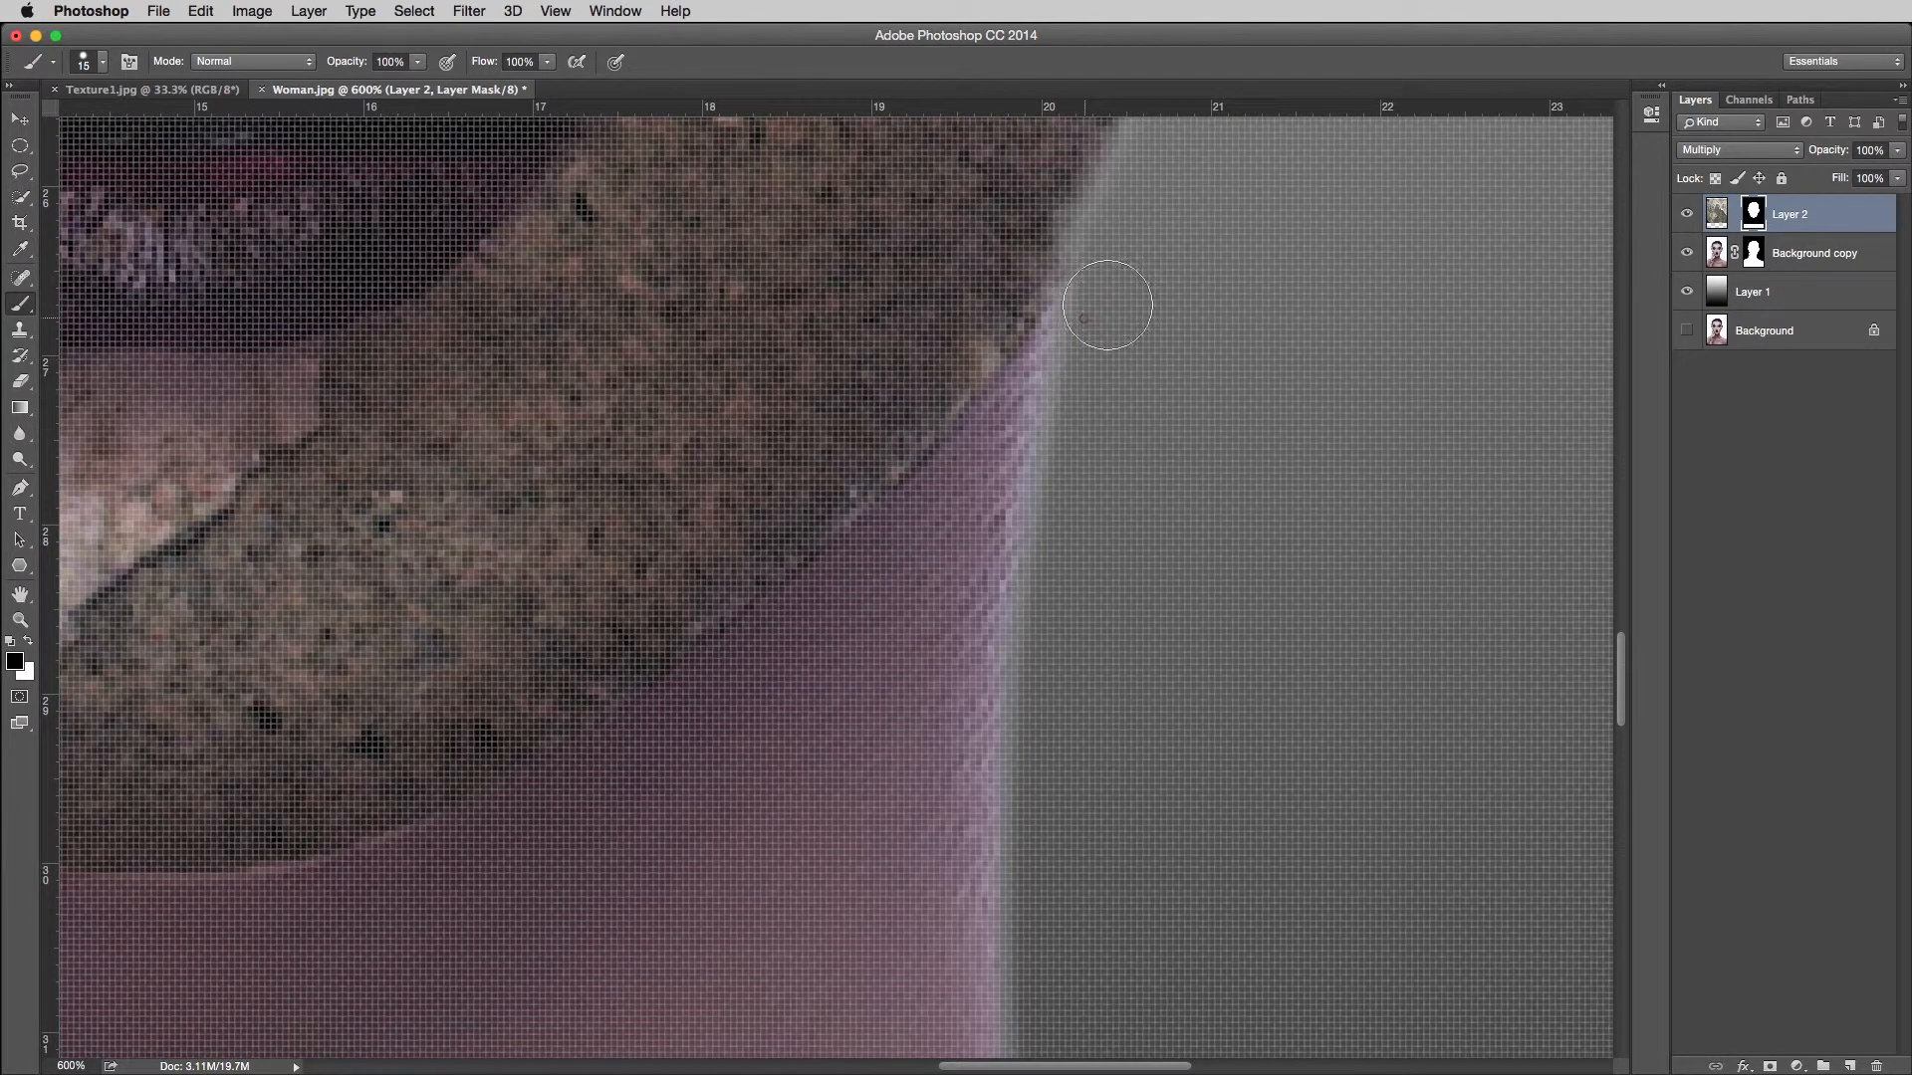
- Paint white on the mask with a 15 px brush to restore the texture along the chin's lower edge beside the fingernail
alt+super+click(525, 654)
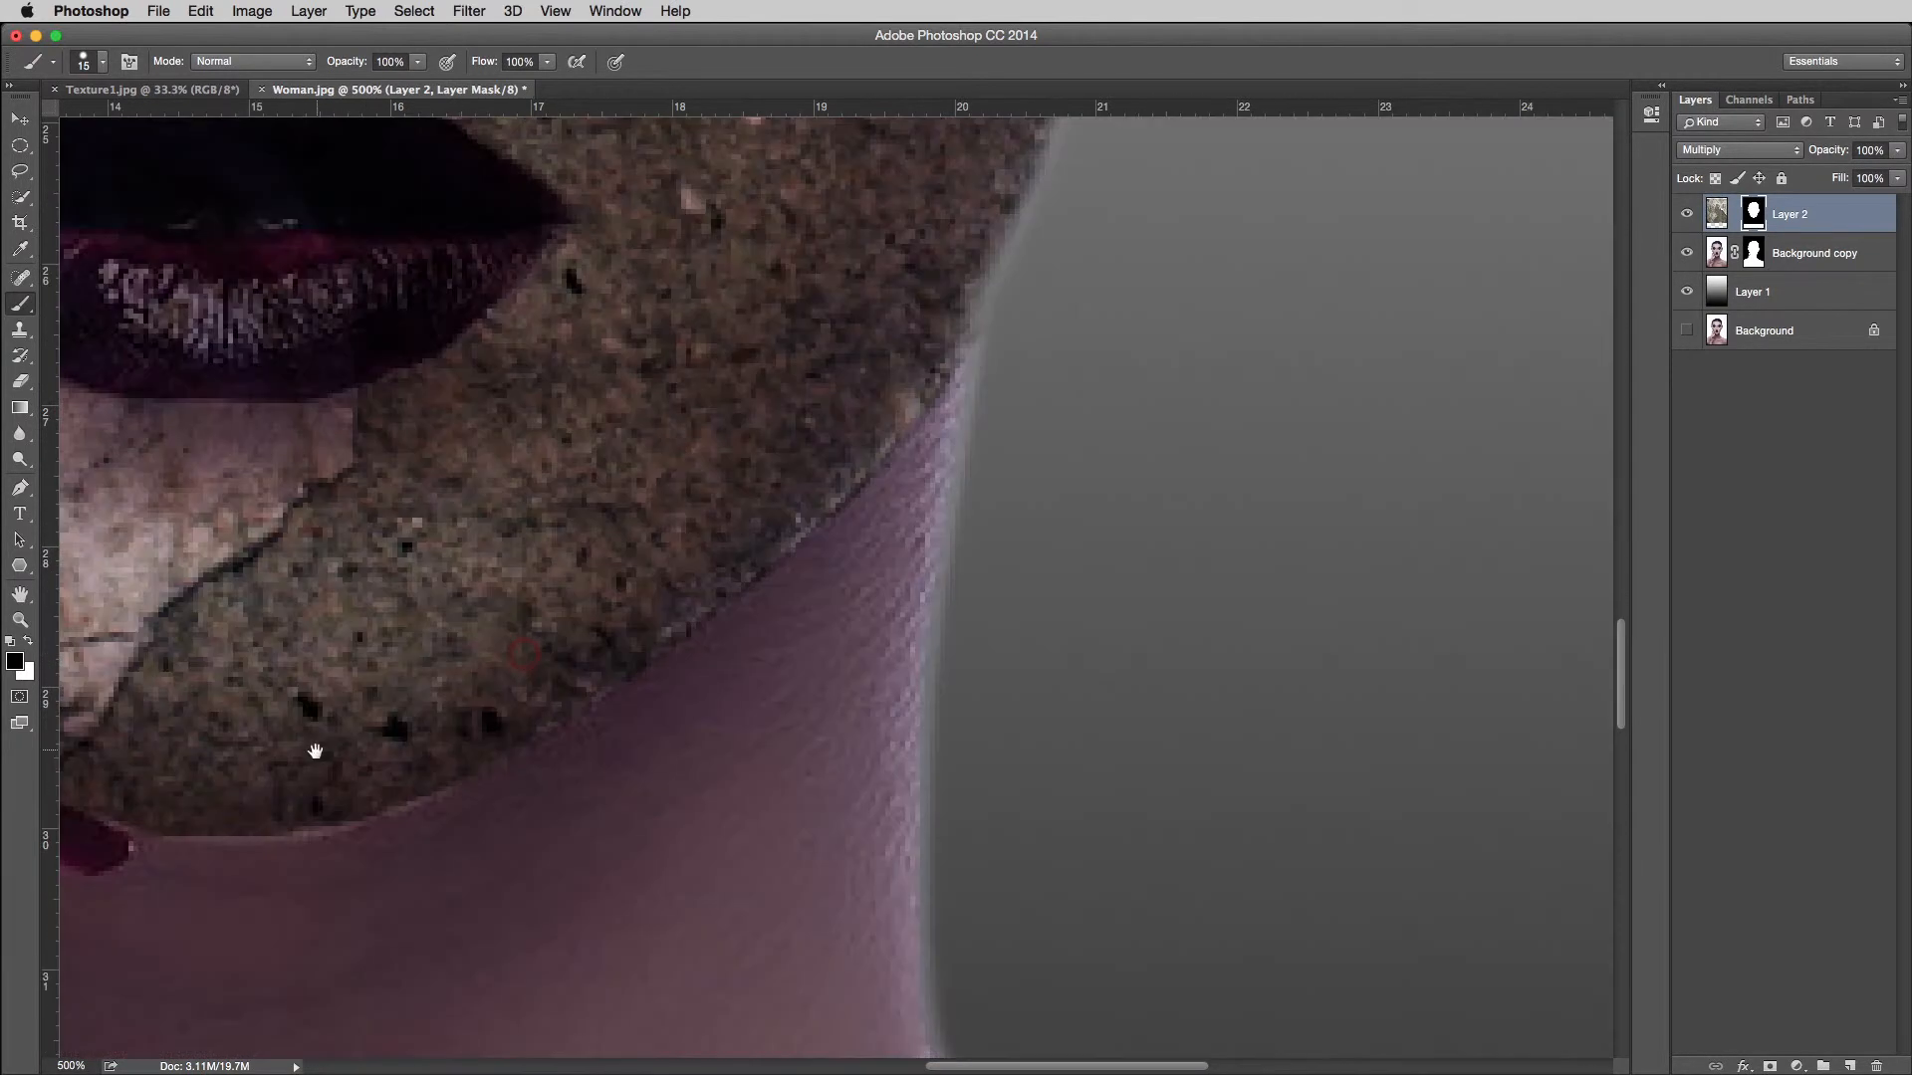
drag(316, 751, 922, 610)
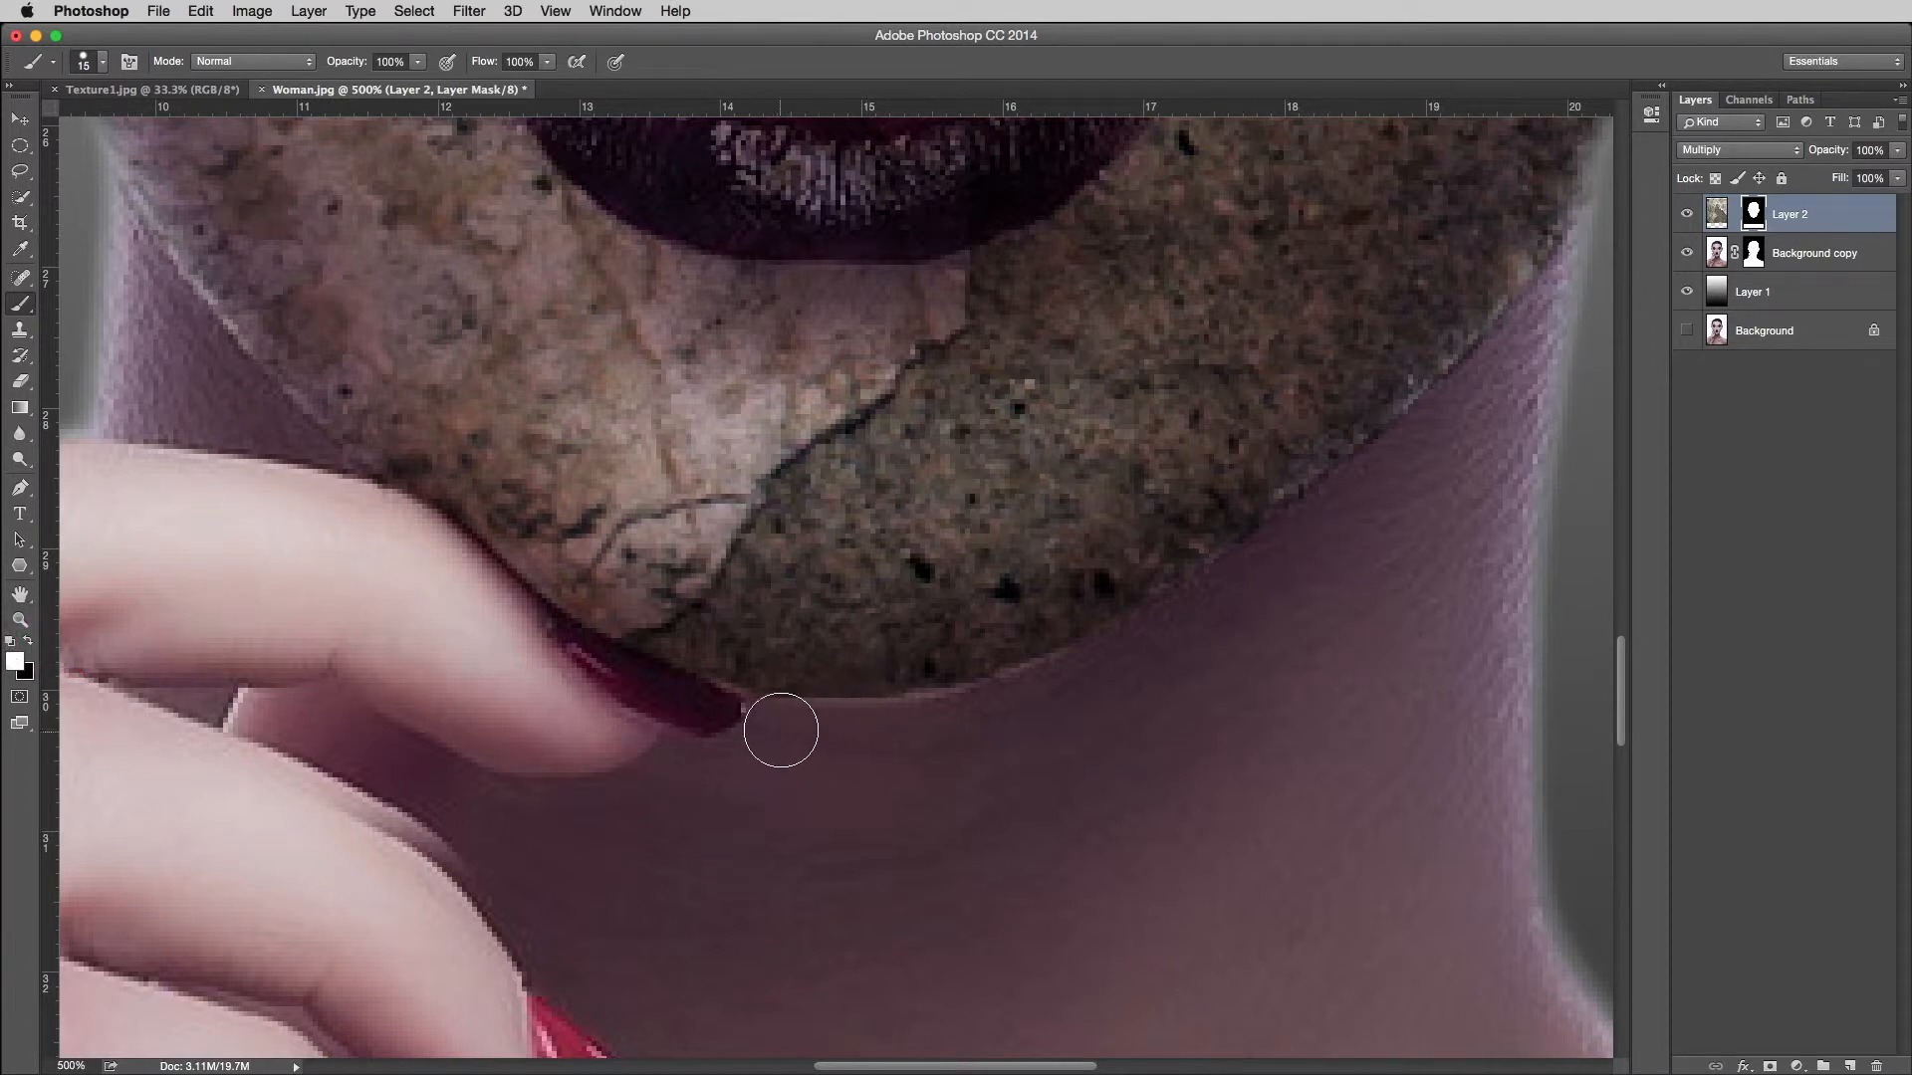
drag(774, 666, 966, 647)
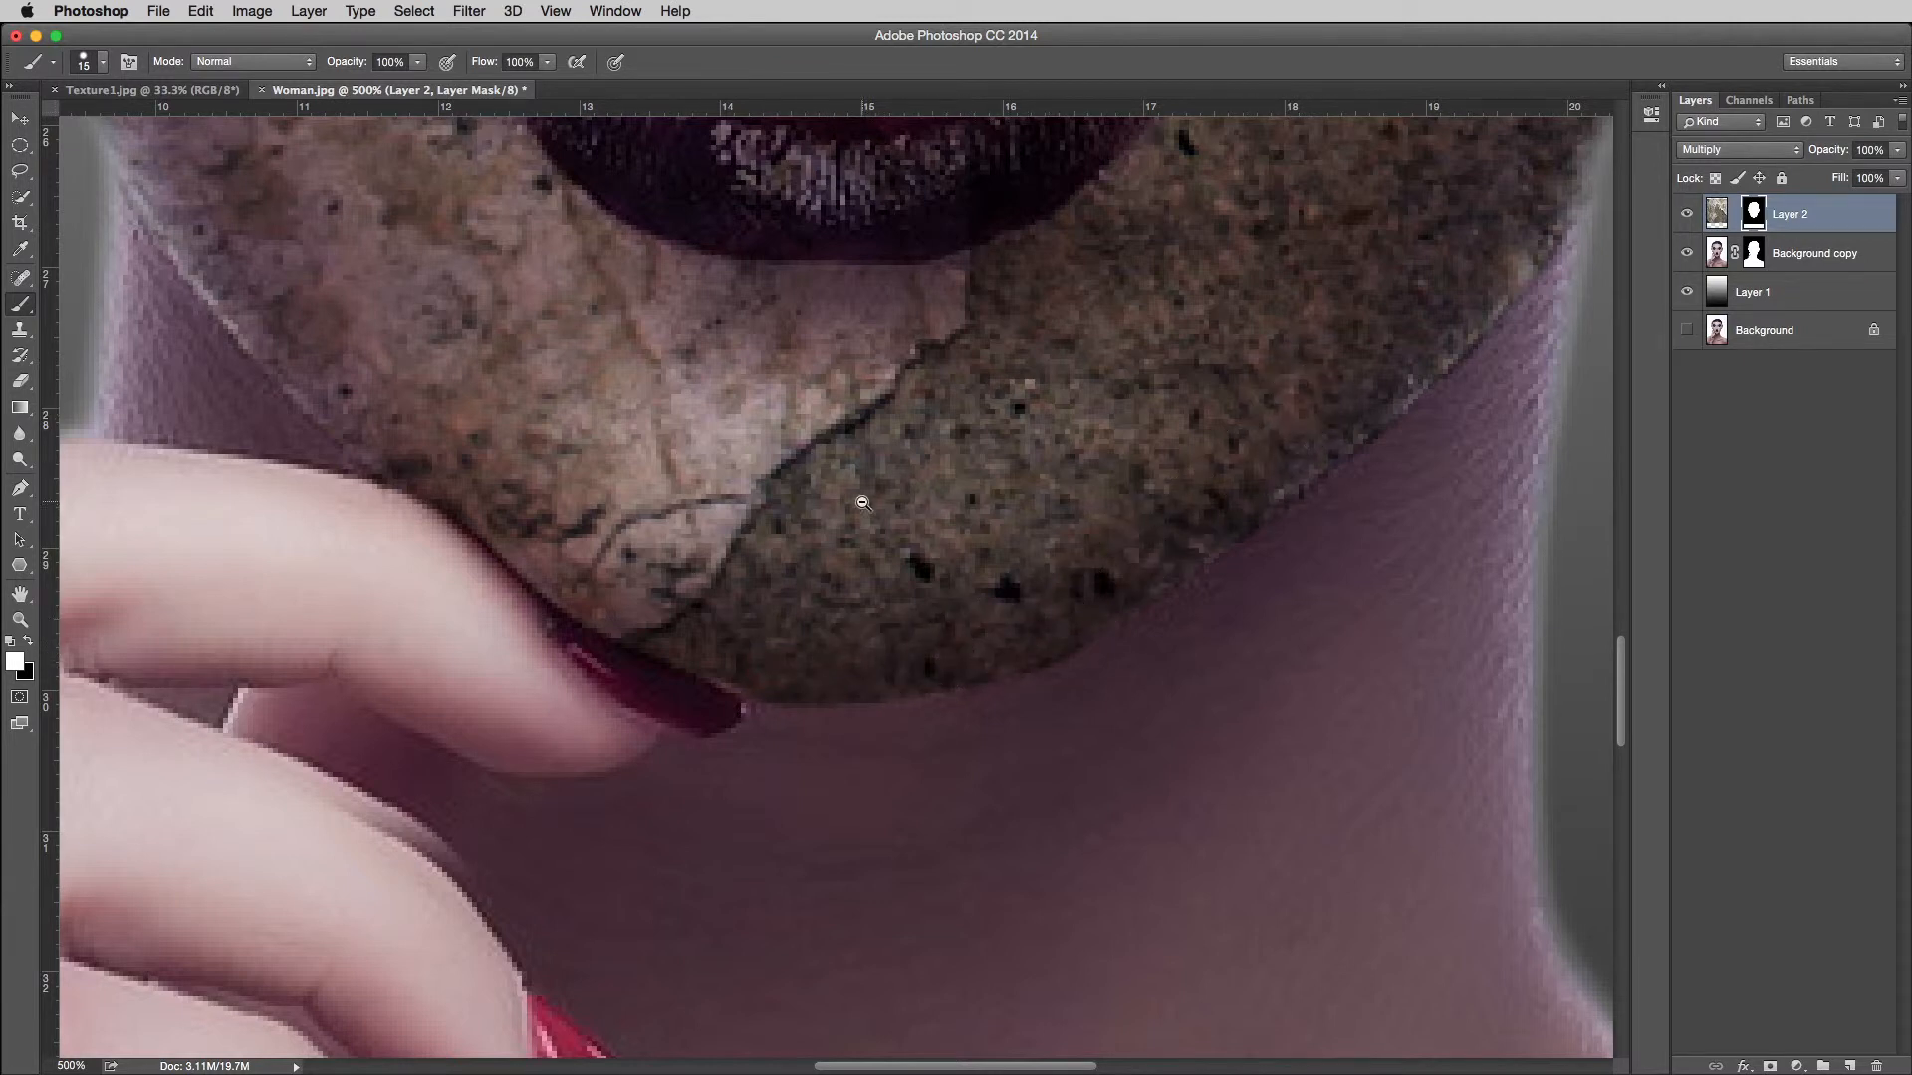
key(super+0)
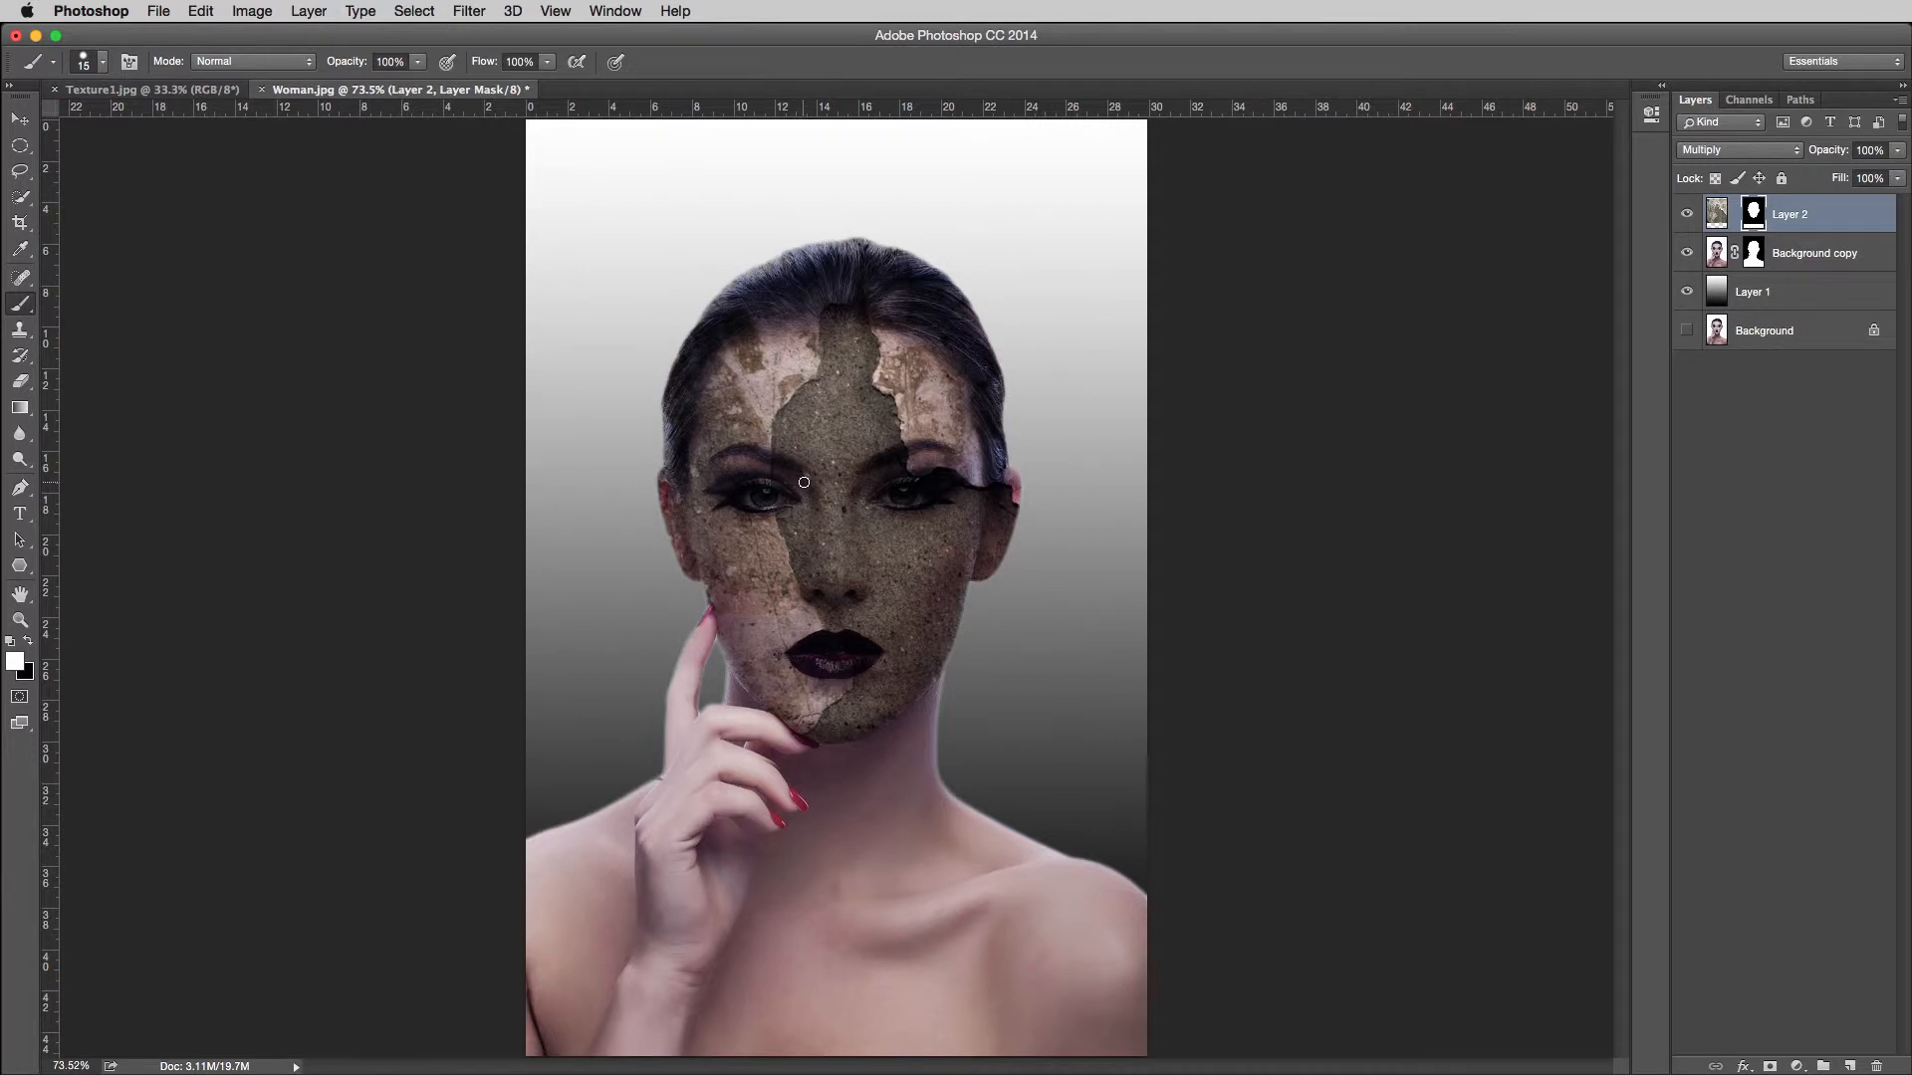
- Mask the texture off the eye on the raised hand's side, including the lashes and inner corner, with a 15 px black brush
click(831, 653)
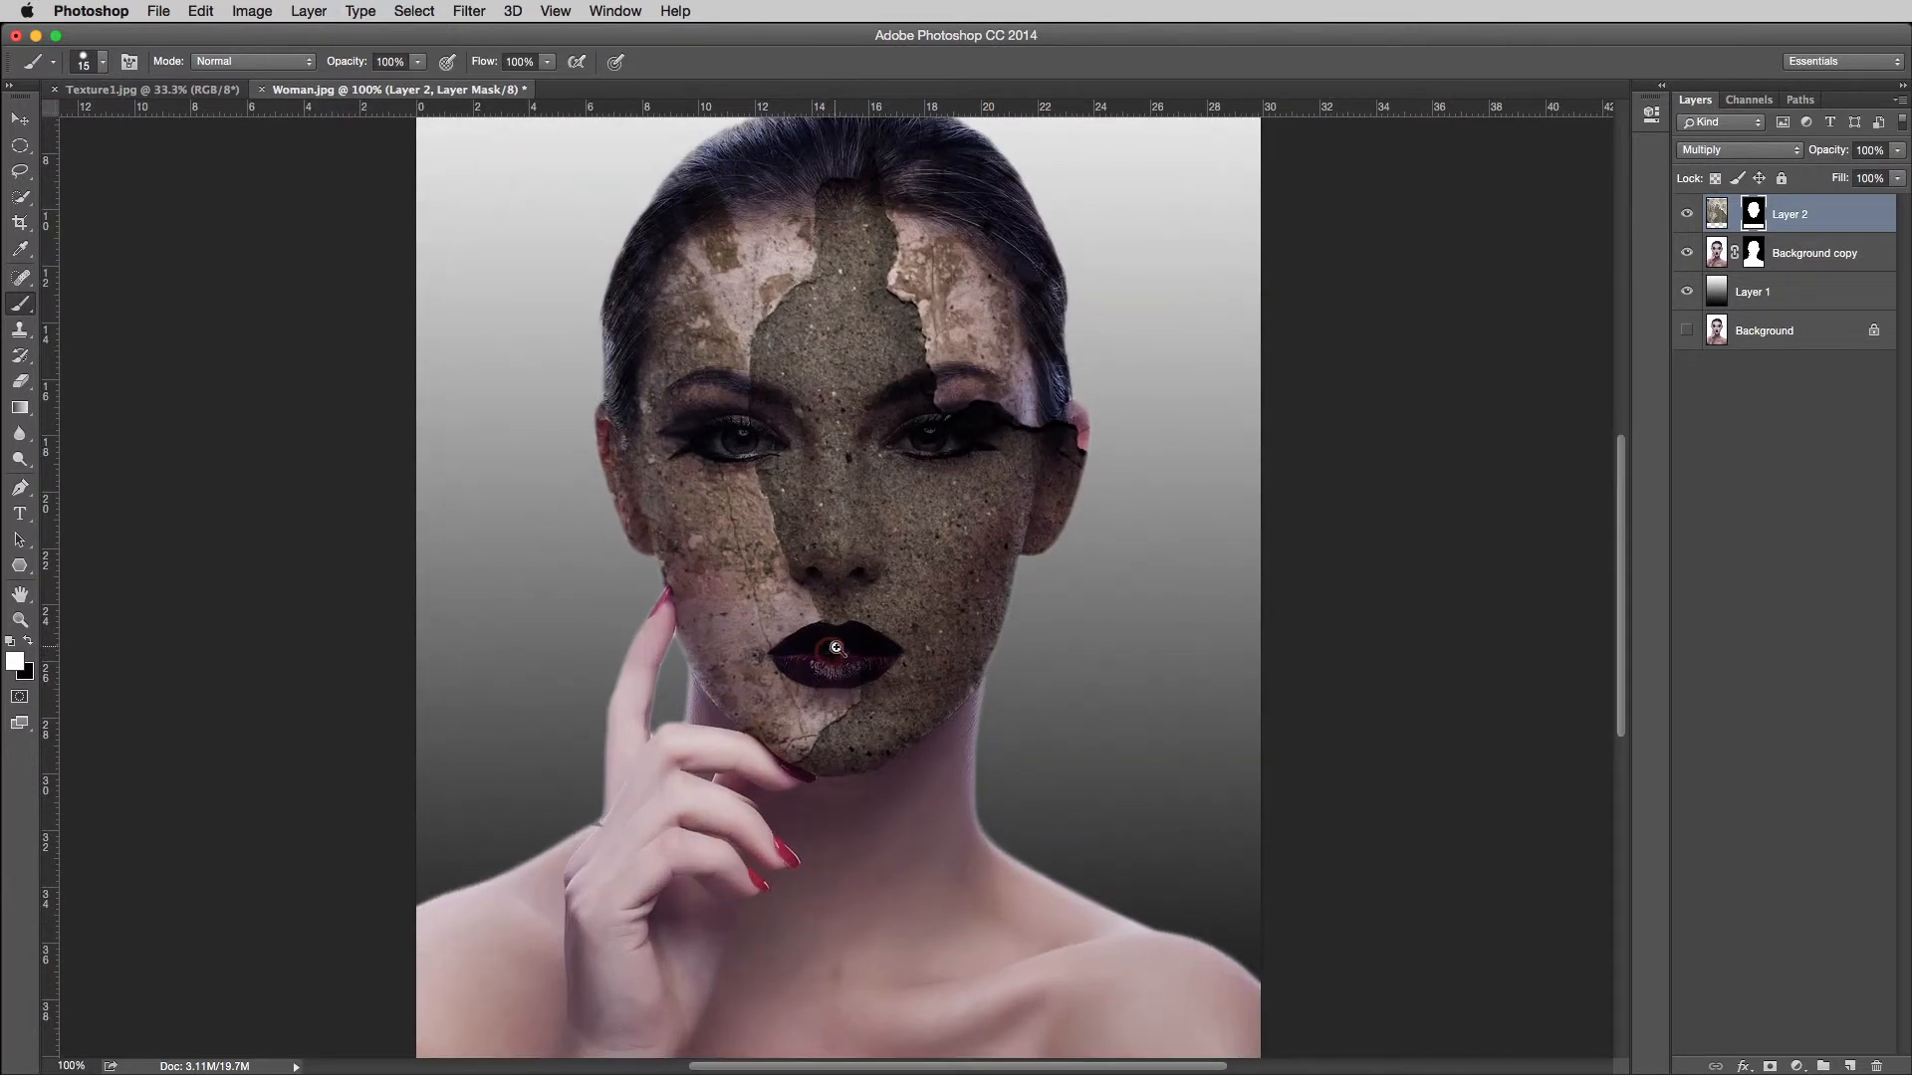
click(842, 654)
drag(743, 376, 830, 570)
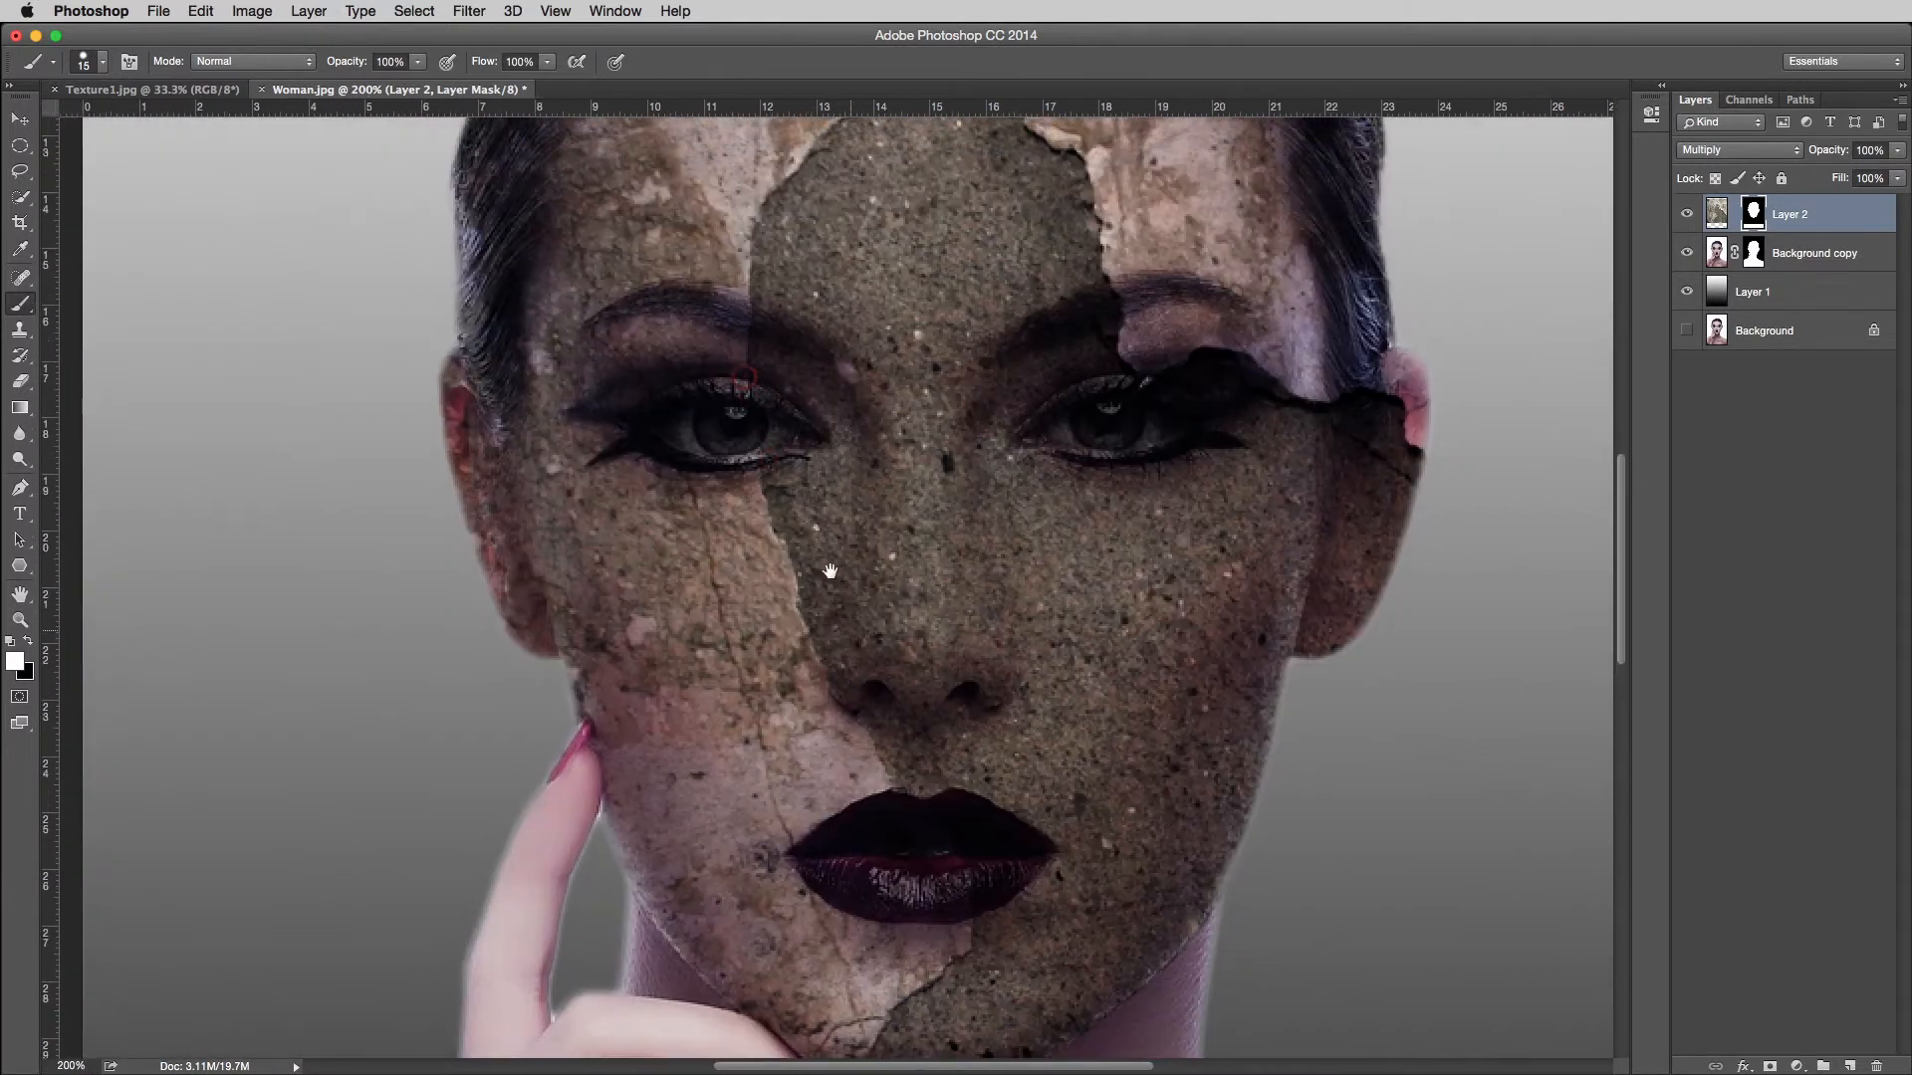
click(910, 849)
drag(922, 751, 910, 834)
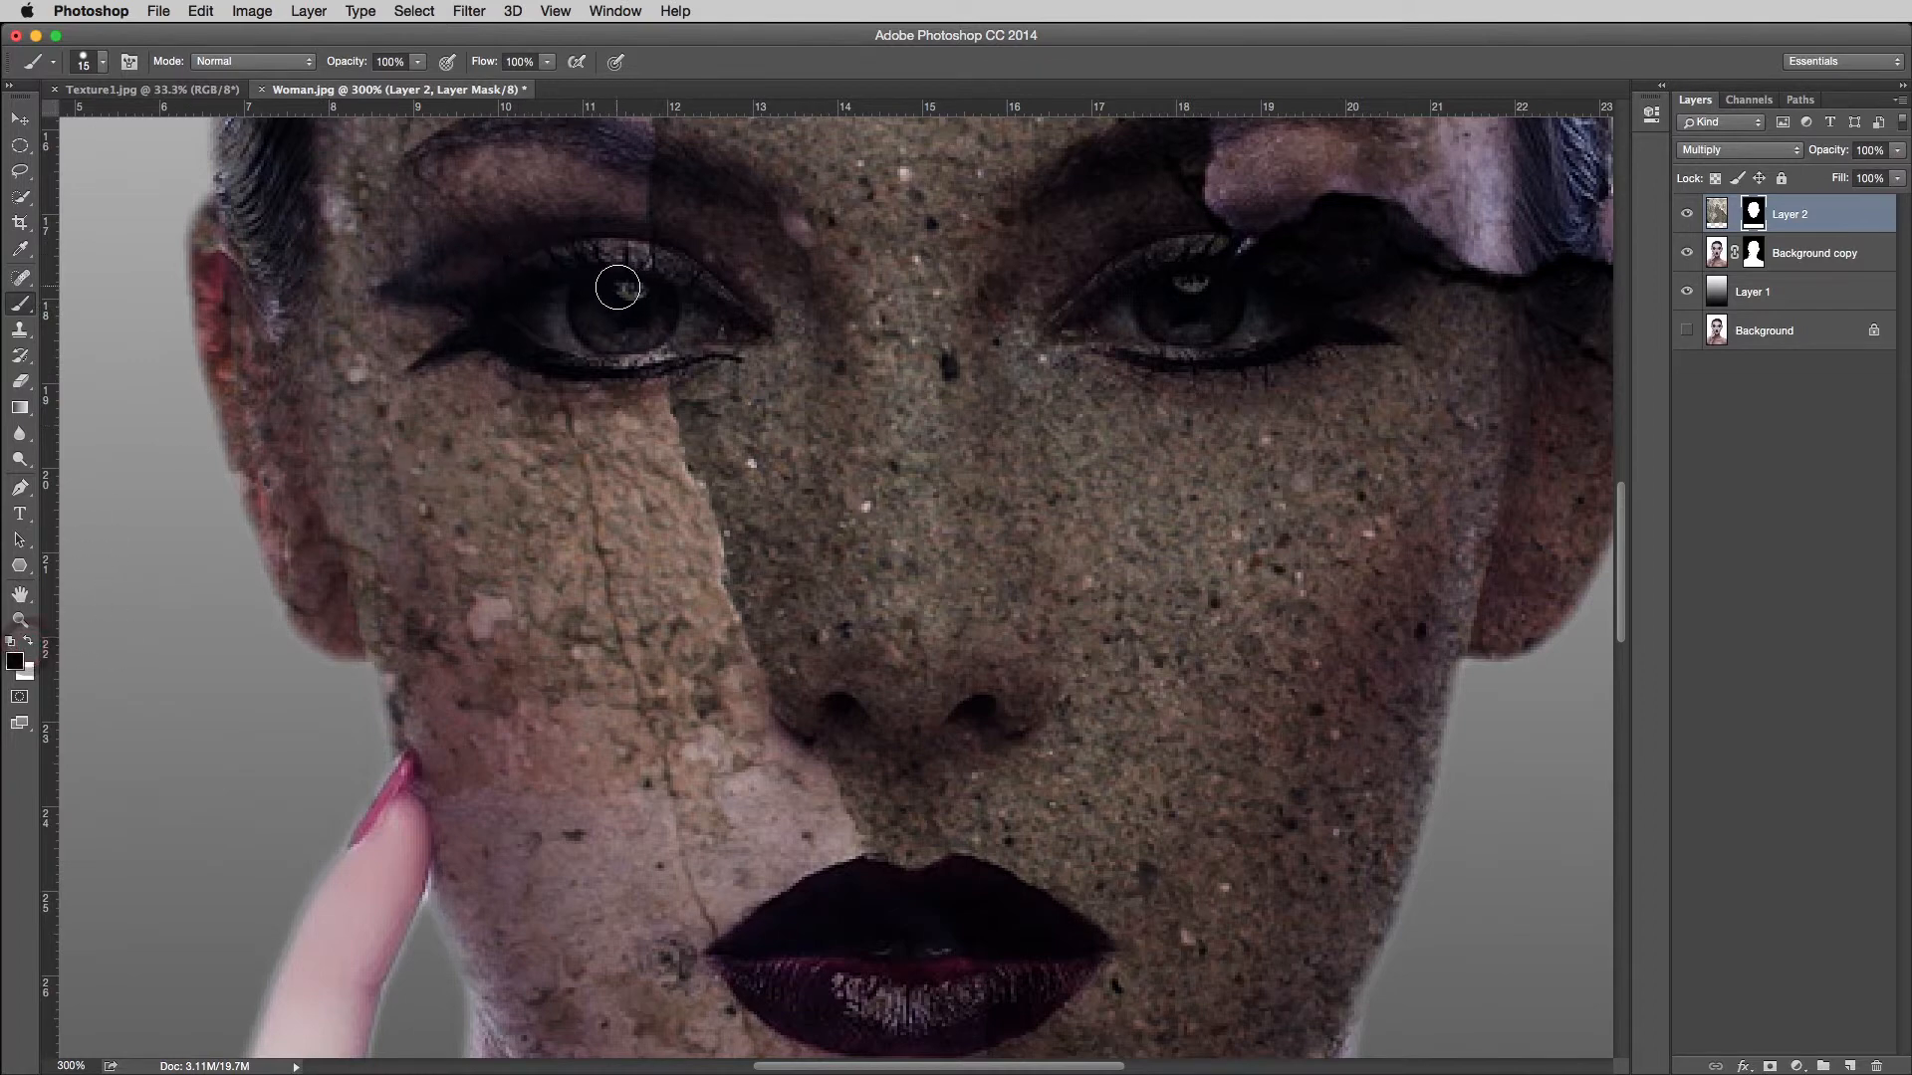
ctrl+click(553, 244)
ctrl+click(552, 244)
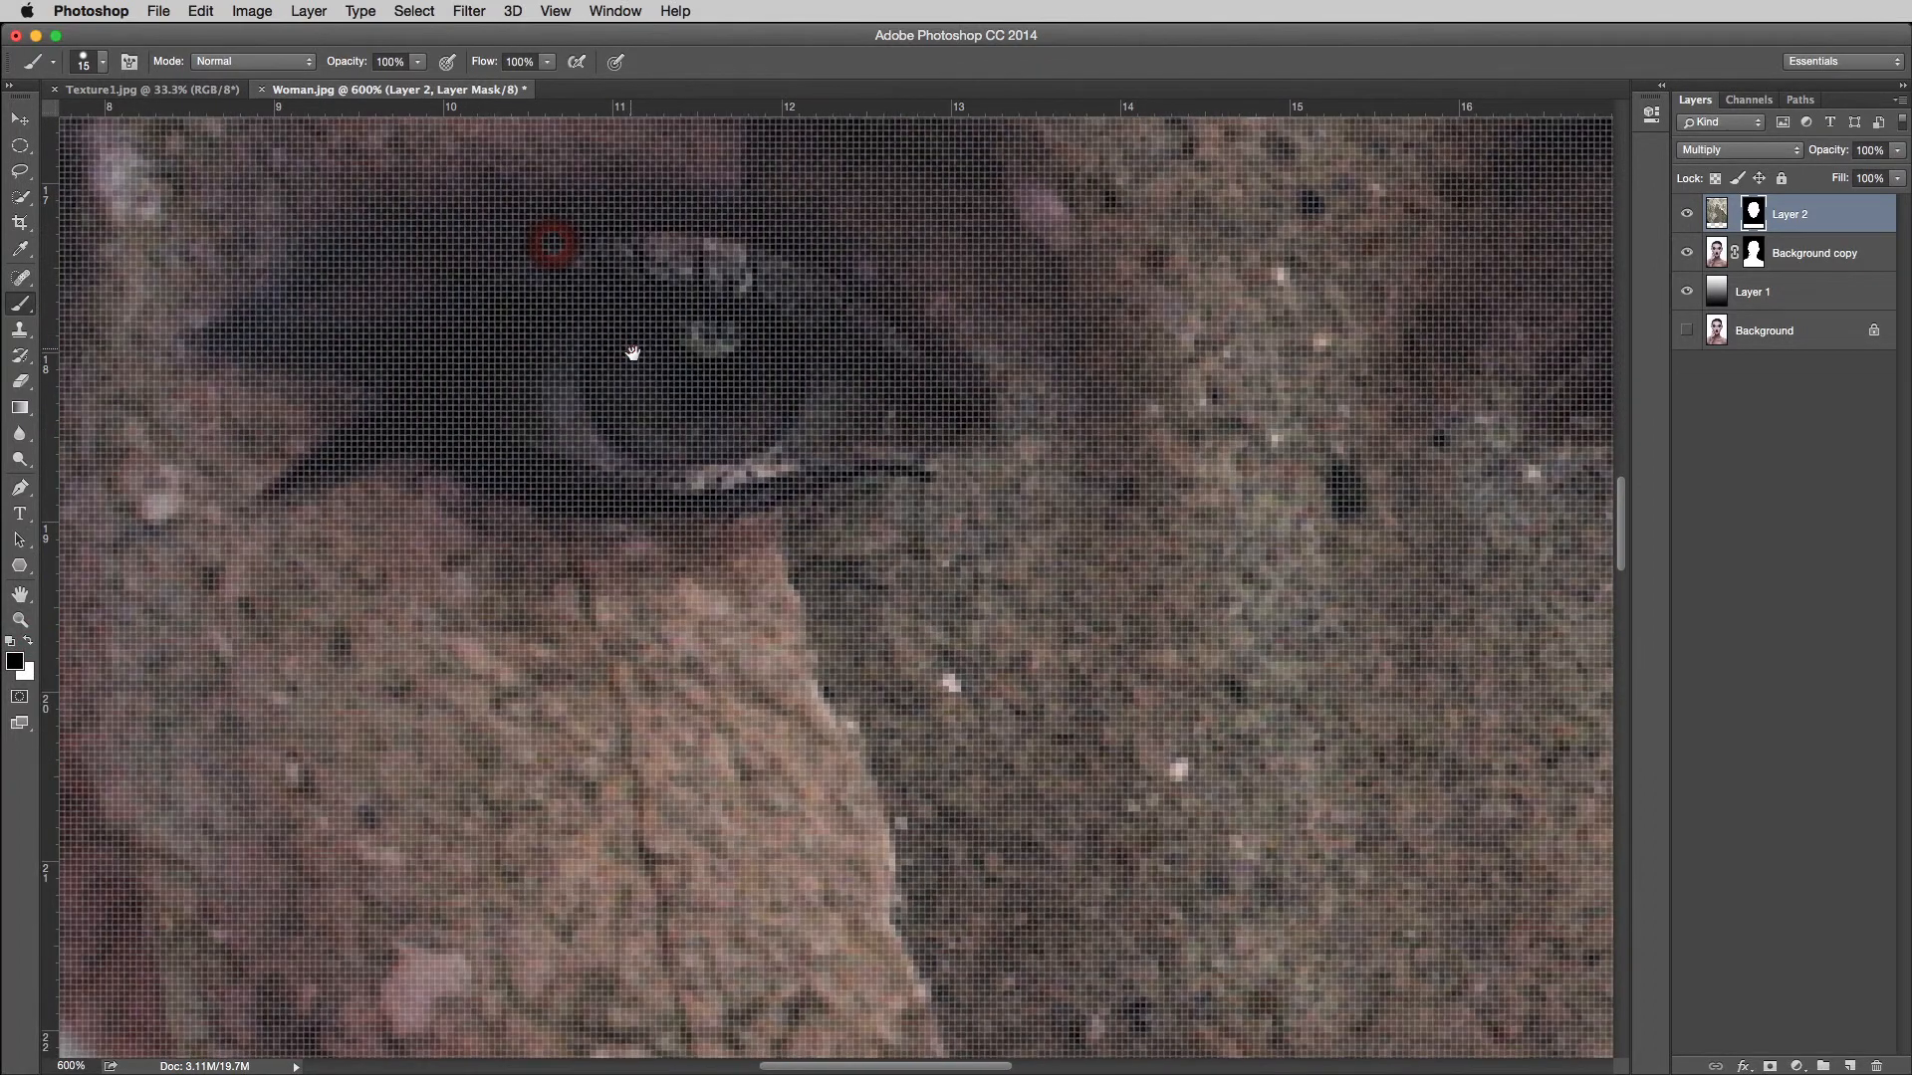
drag(632, 349, 803, 610)
ctrl+alt+click(837, 635)
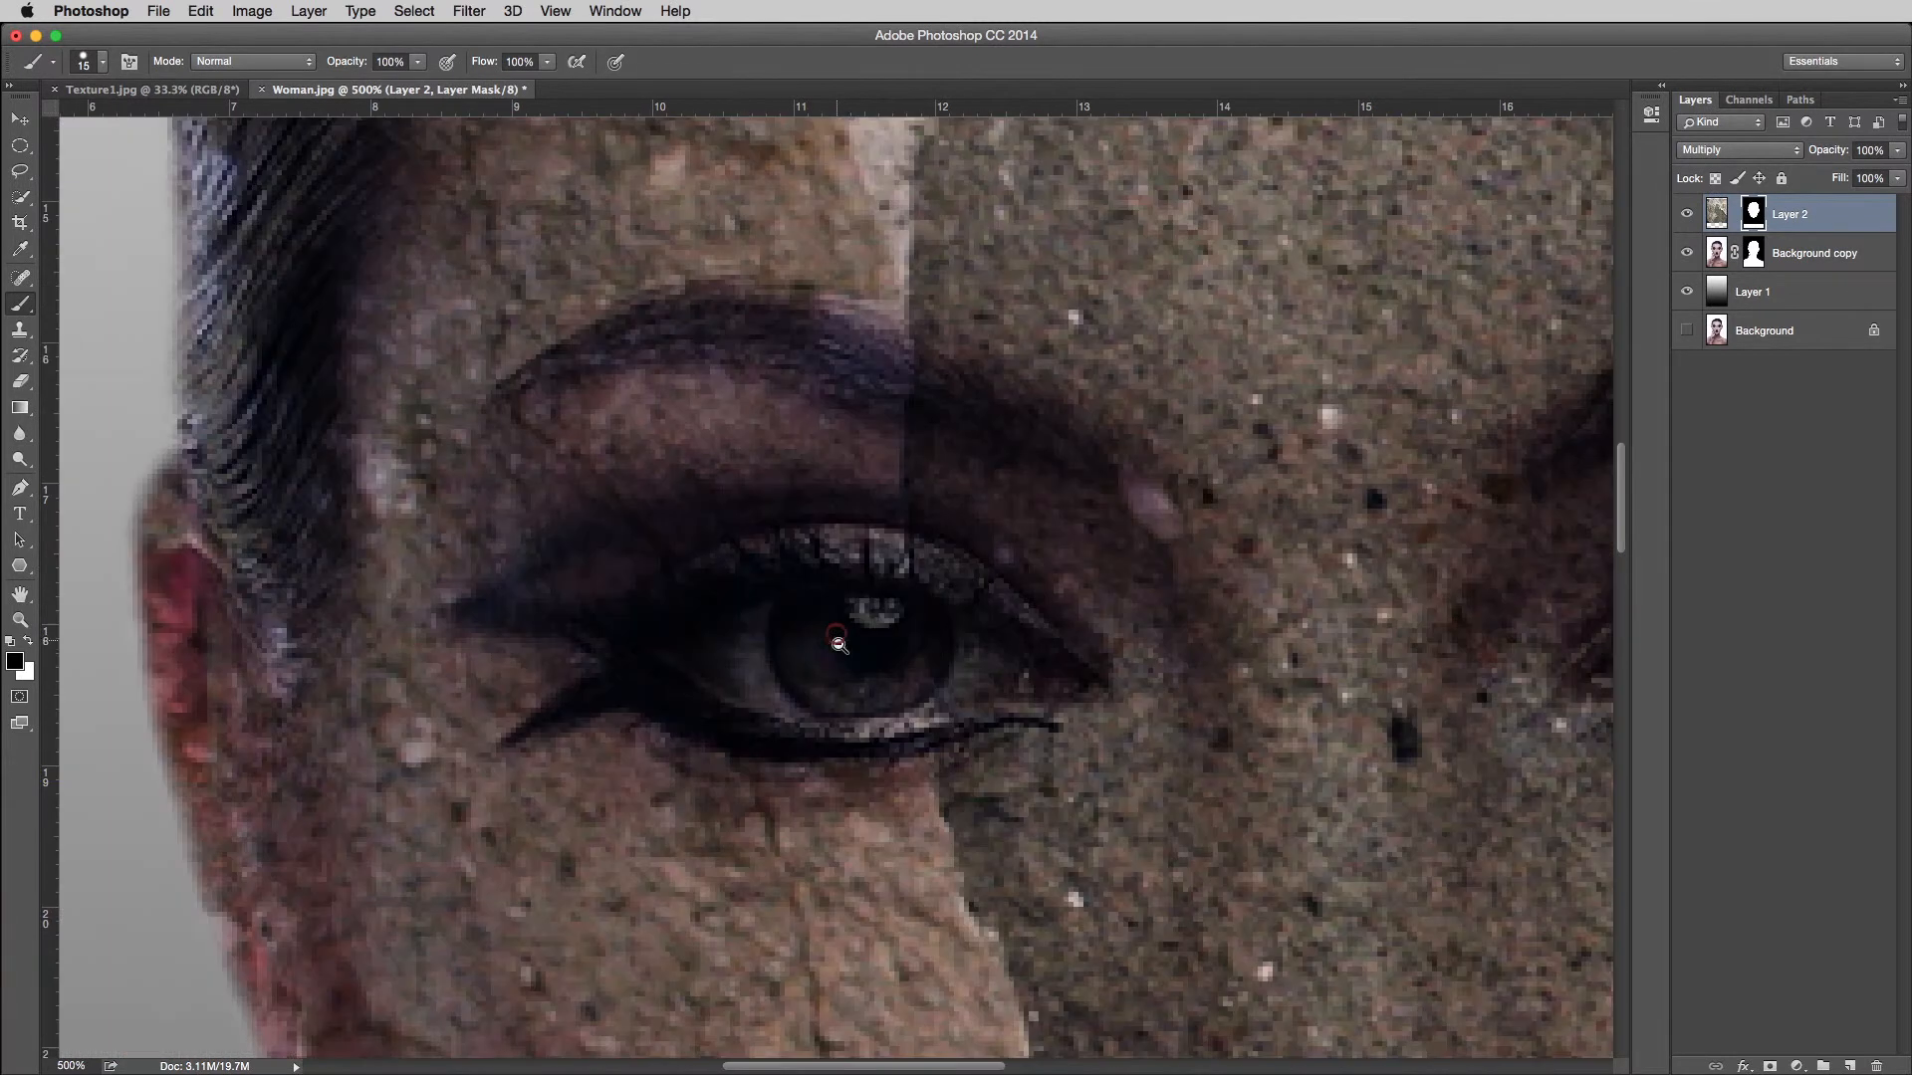
mouse_move(1036, 668)
mouse_down()
mouse_move(897, 576)
mouse_move(774, 561)
mouse_move(706, 597)
mouse_move(672, 651)
mouse_move(696, 682)
mouse_move(859, 709)
mouse_move(988, 685)
mouse_move(780, 648)
mouse_move(913, 633)
mouse_move(814, 603)
mouse_move(699, 628)
mouse_move(785, 640)
mouse_move(705, 606)
mouse_move(774, 575)
mouse_move(867, 581)
mouse_move(1043, 662)
mouse_move(883, 574)
mouse_move(793, 555)
mouse_move(692, 573)
mouse_move(648, 623)
mouse_move(822, 704)
mouse_up()
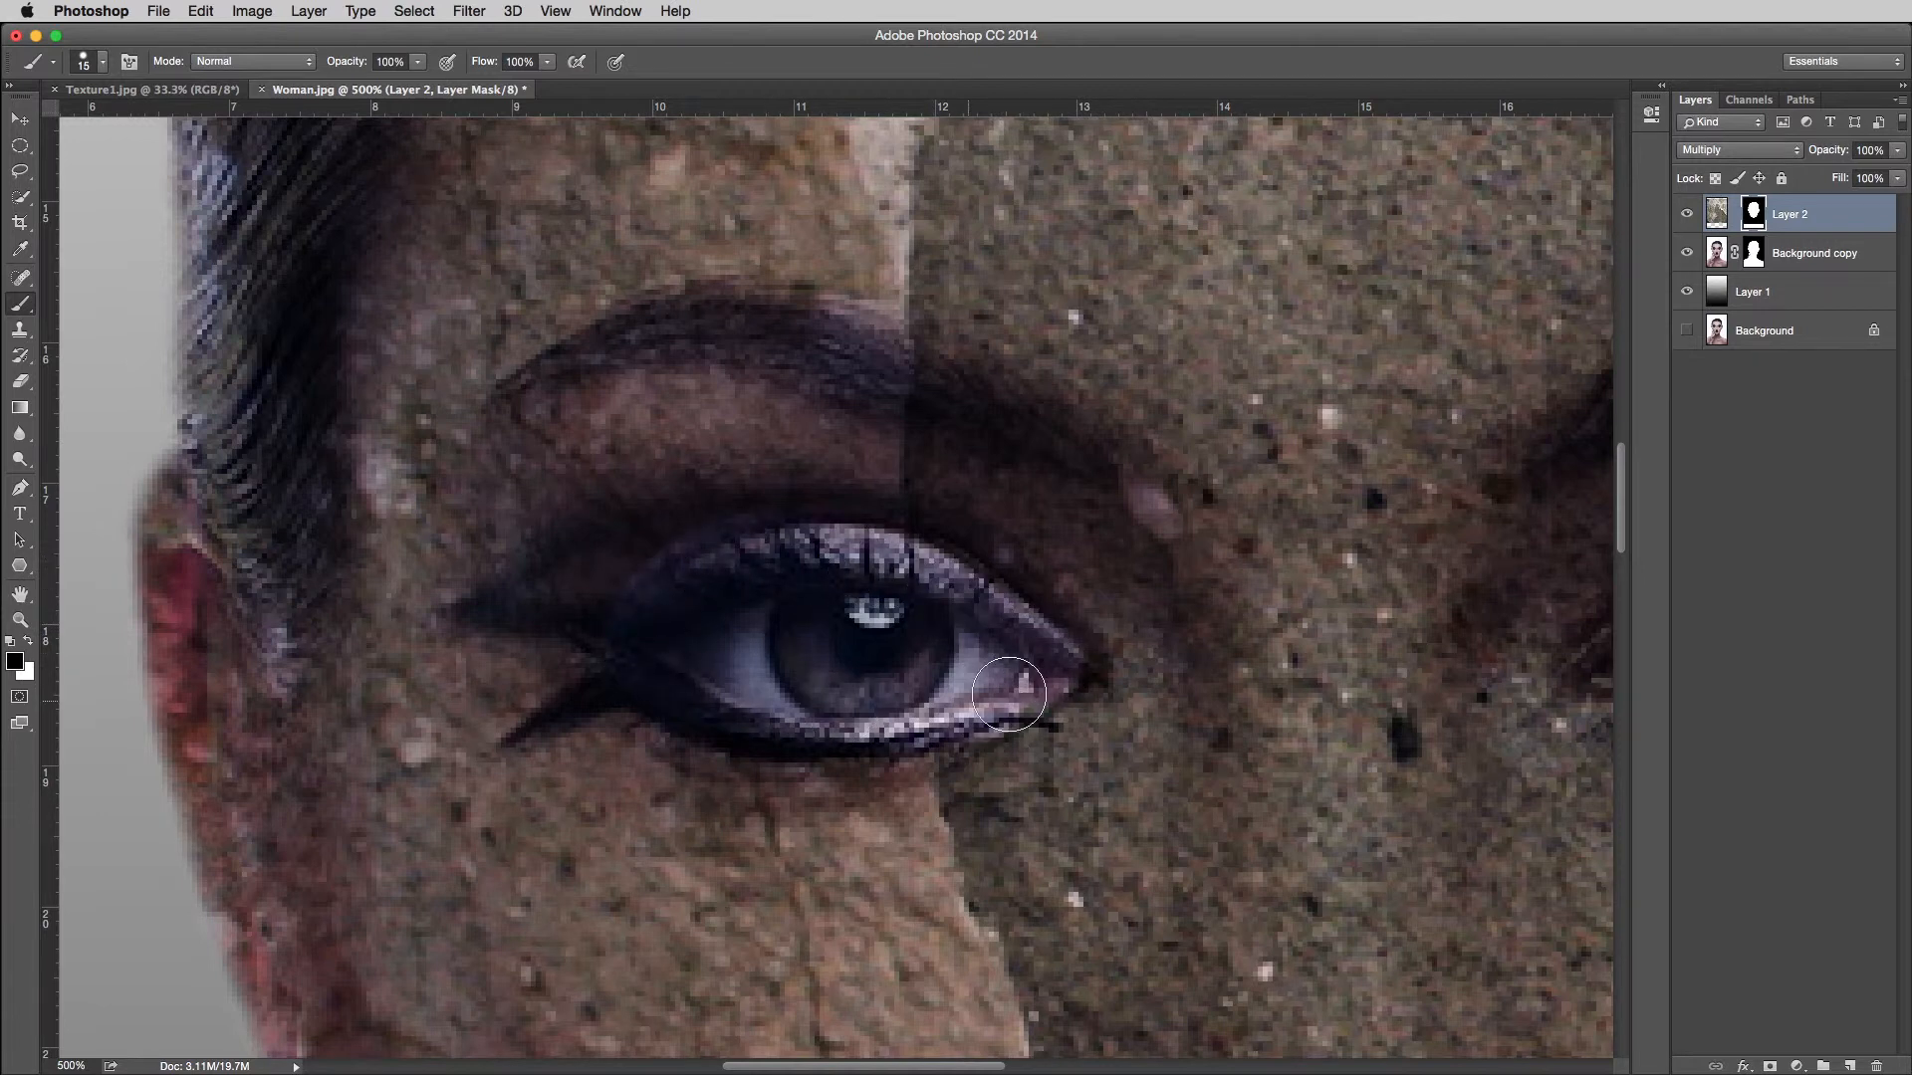
- Mask the texture off the other eye with black, then restore the texture beyond its outer corner with a 10 px white brush
drag(983, 629, 207, 630)
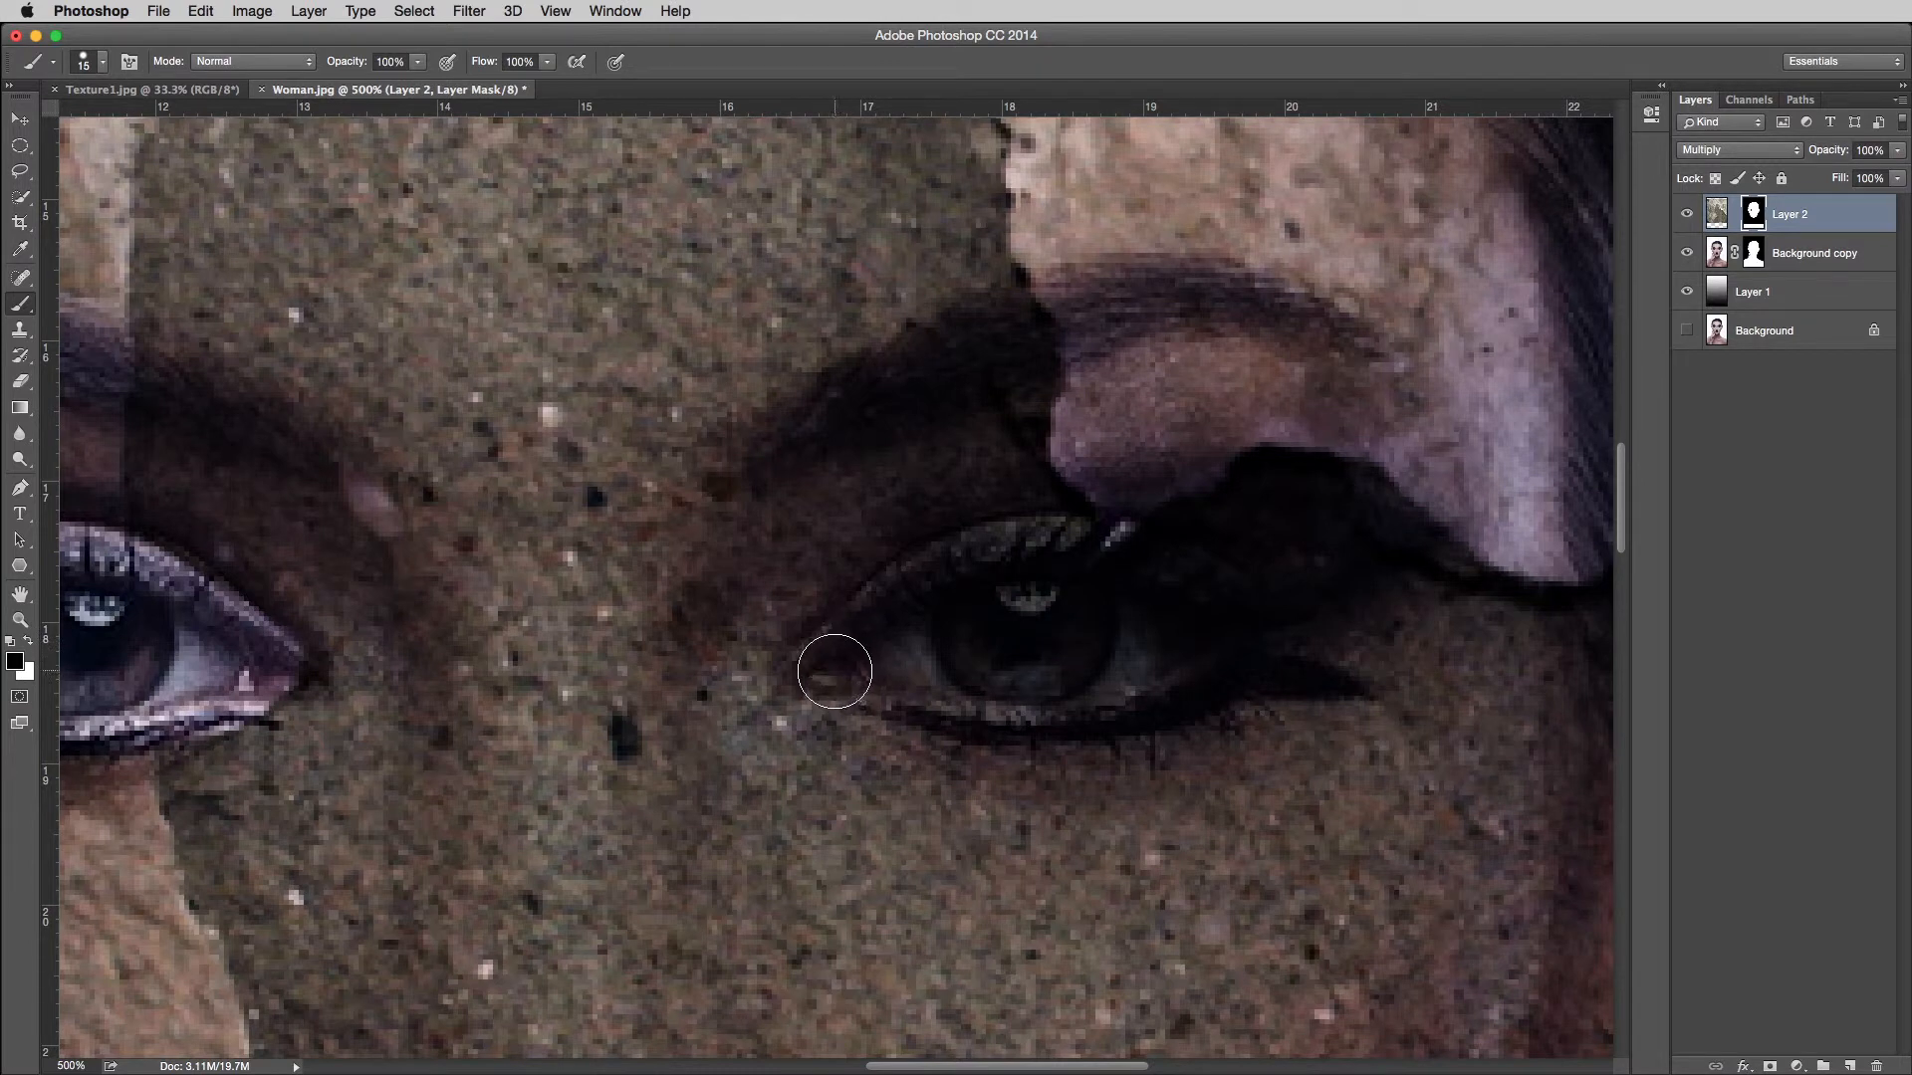
mouse_move(816, 668)
mouse_down()
mouse_move(915, 578)
mouse_move(1062, 546)
mouse_move(1187, 562)
mouse_move(1297, 611)
mouse_move(1306, 637)
mouse_move(1103, 706)
mouse_move(872, 678)
mouse_move(936, 599)
mouse_move(1101, 557)
mouse_move(1221, 589)
mouse_move(1224, 612)
mouse_move(977, 611)
mouse_move(940, 662)
mouse_move(1199, 635)
mouse_move(1090, 682)
mouse_up()
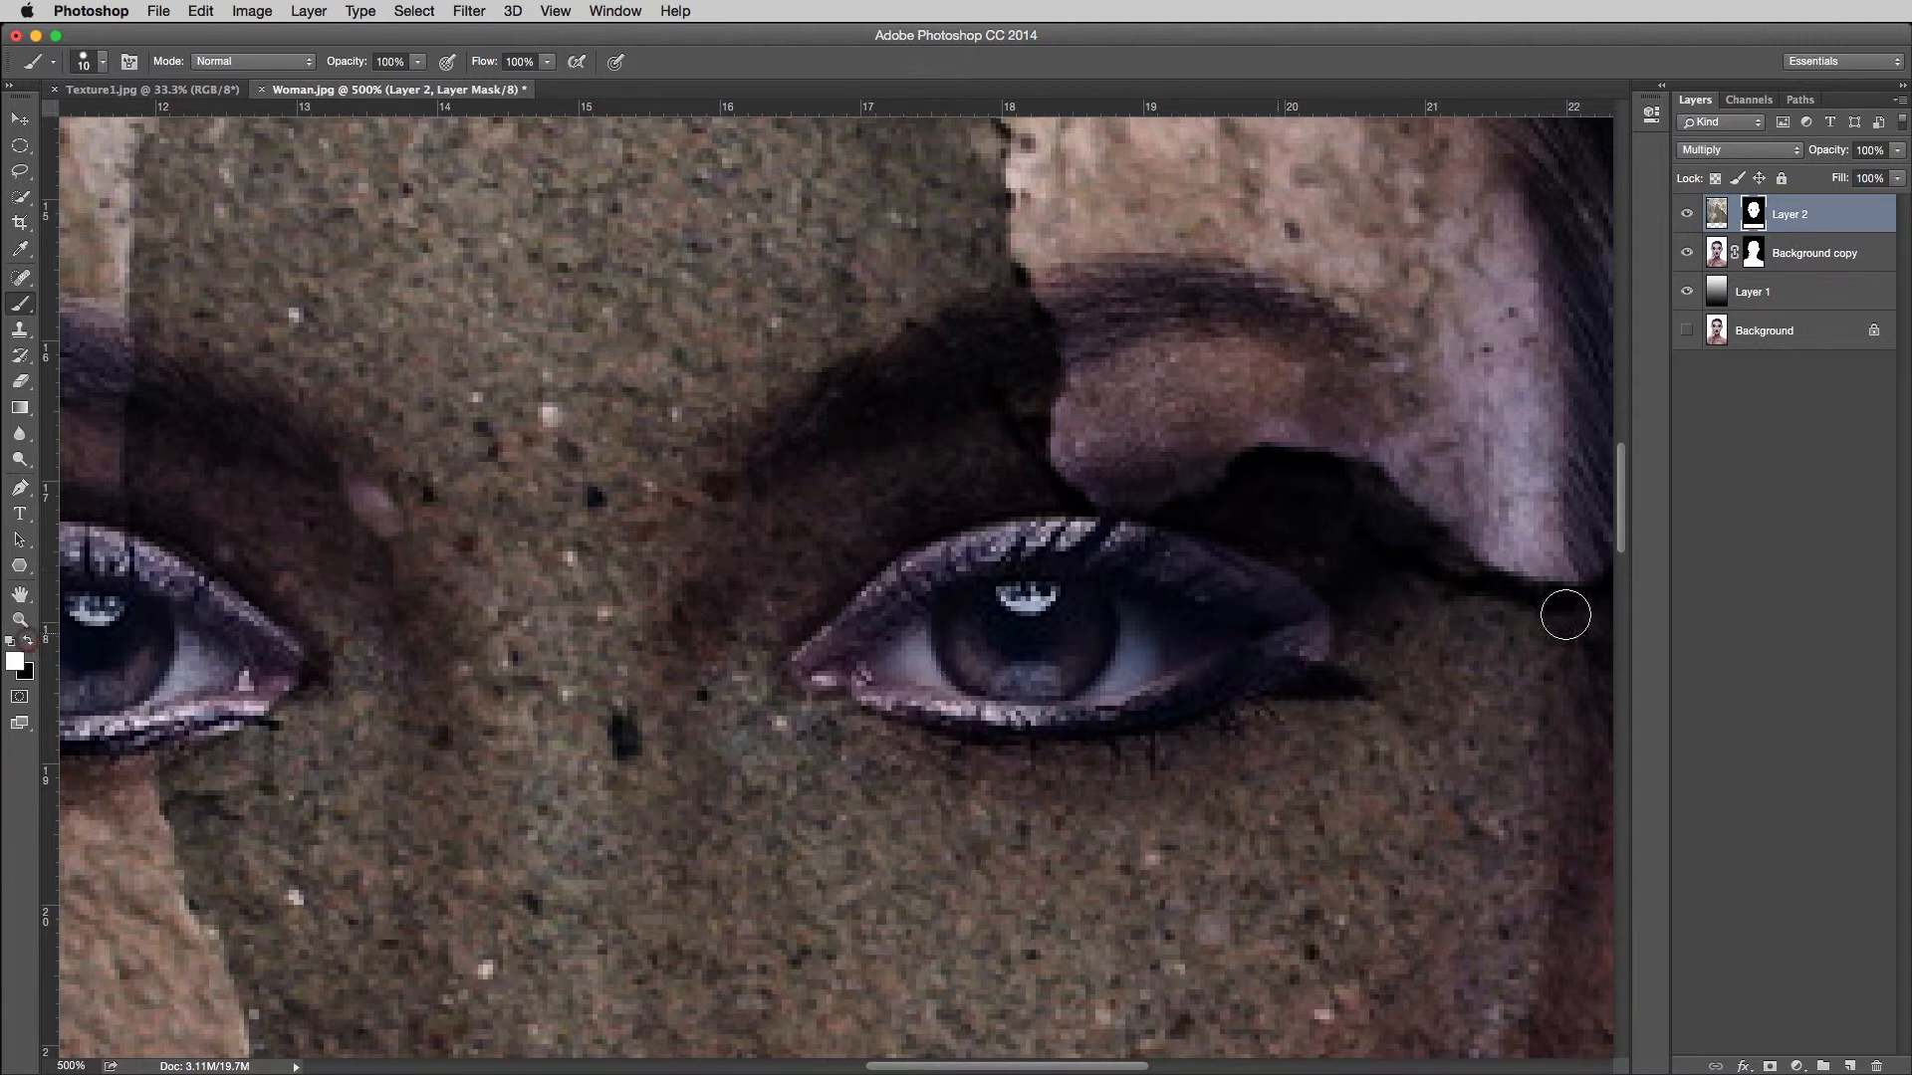
mouse_move(1404, 555)
mouse_down()
mouse_move(1346, 657)
mouse_move(1311, 667)
mouse_move(1330, 603)
mouse_move(1234, 528)
mouse_move(1291, 583)
mouse_move(1290, 658)
mouse_up()
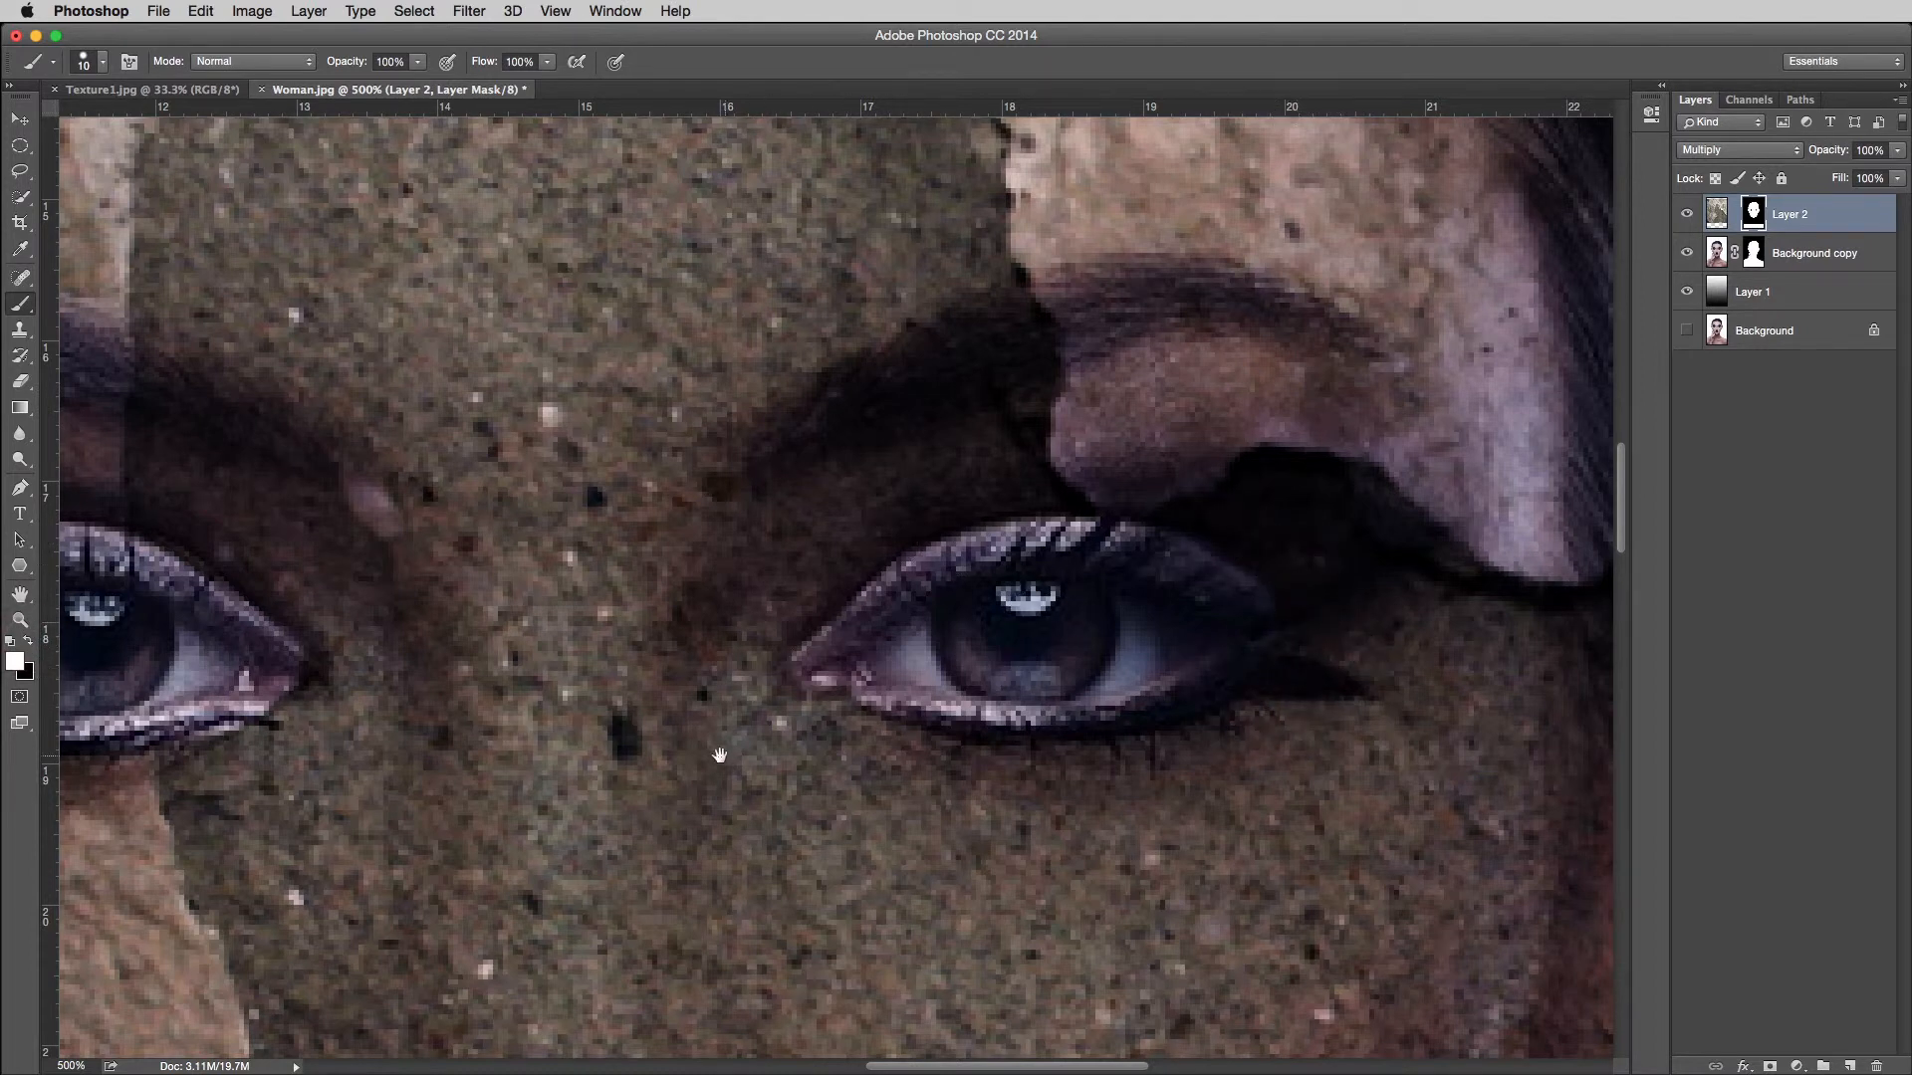
- Mask the texture off the upper and lower lips with a 15 px black brush
drag(719, 755, 1203, 256)
drag(1251, 833, 783, 411)
drag(1155, 760, 866, 500)
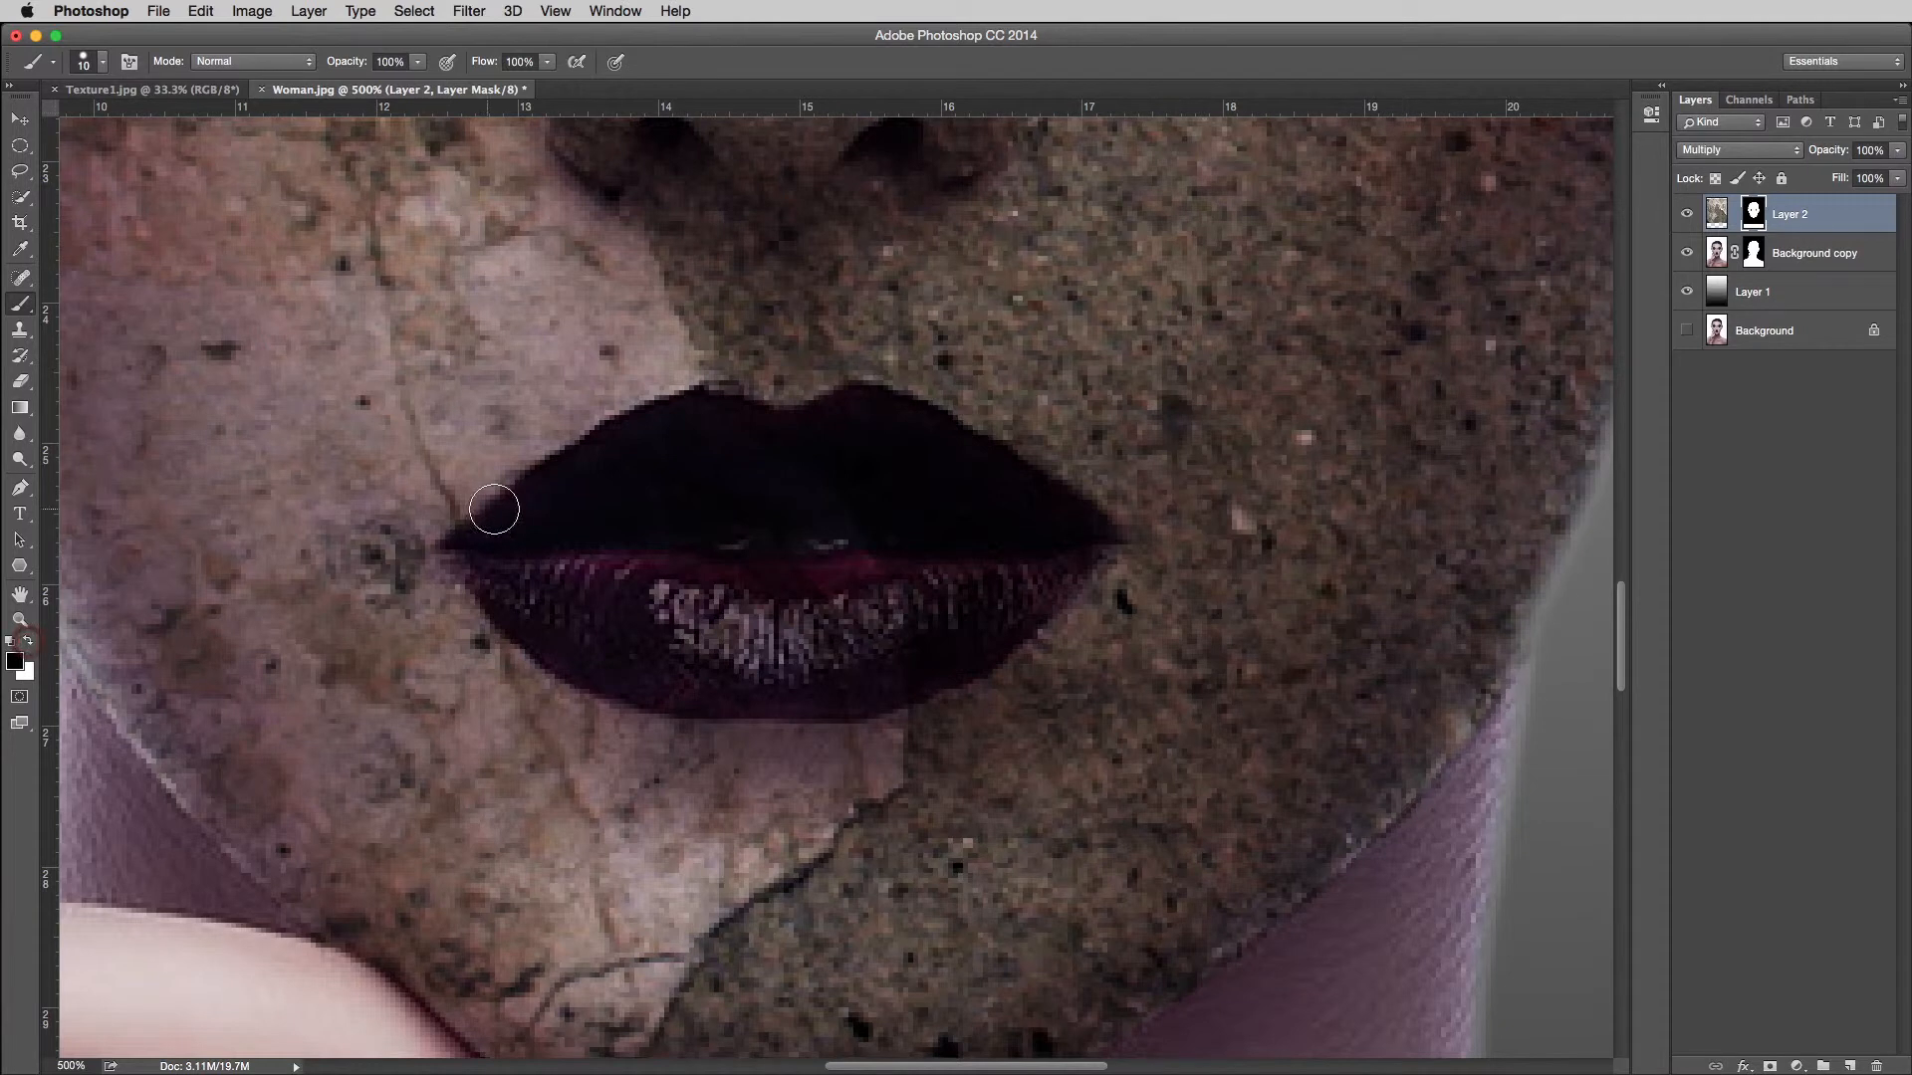
key(bracketright)
mouse_move(501, 550)
mouse_down()
mouse_move(660, 439)
mouse_move(867, 424)
mouse_move(1056, 539)
mouse_move(949, 623)
mouse_move(788, 663)
mouse_move(970, 630)
mouse_move(734, 675)
mouse_move(610, 646)
mouse_move(526, 582)
mouse_move(538, 565)
mouse_move(749, 596)
mouse_move(1011, 560)
mouse_up()
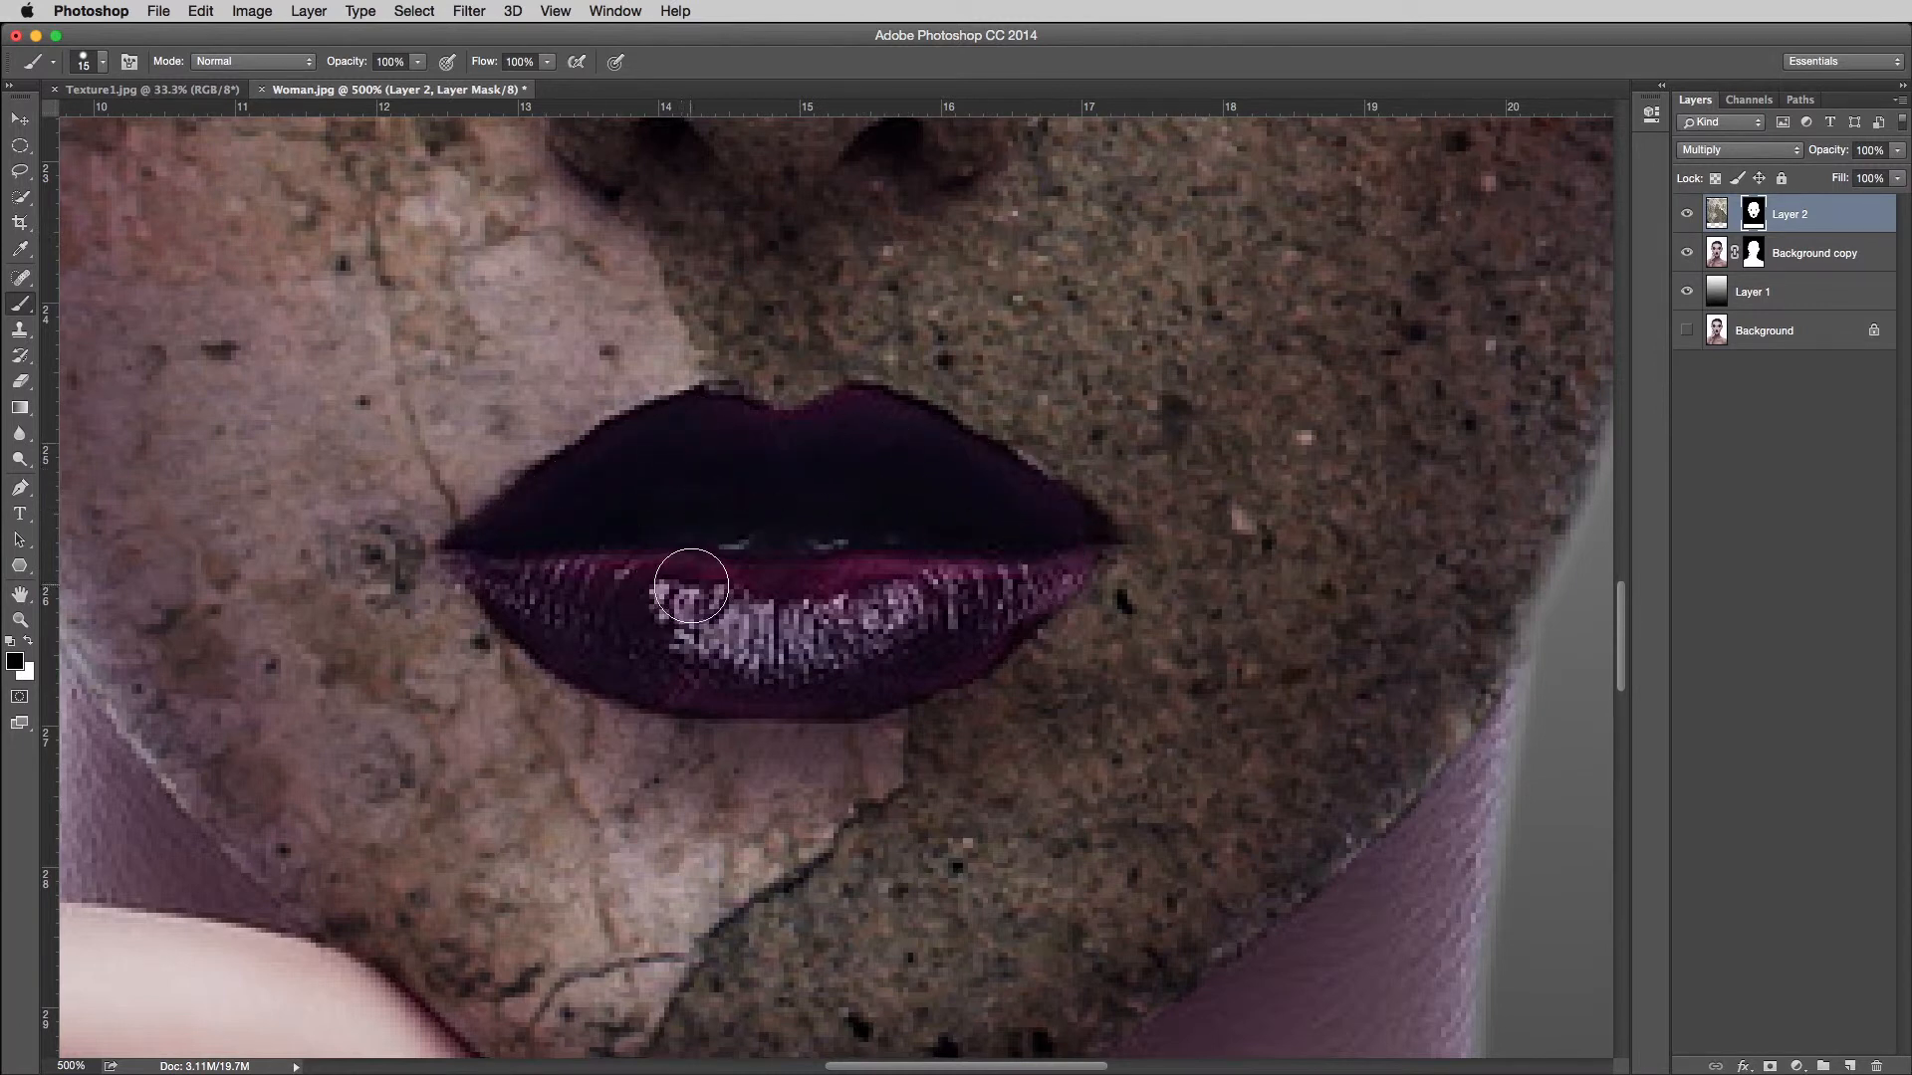
key(super+0)
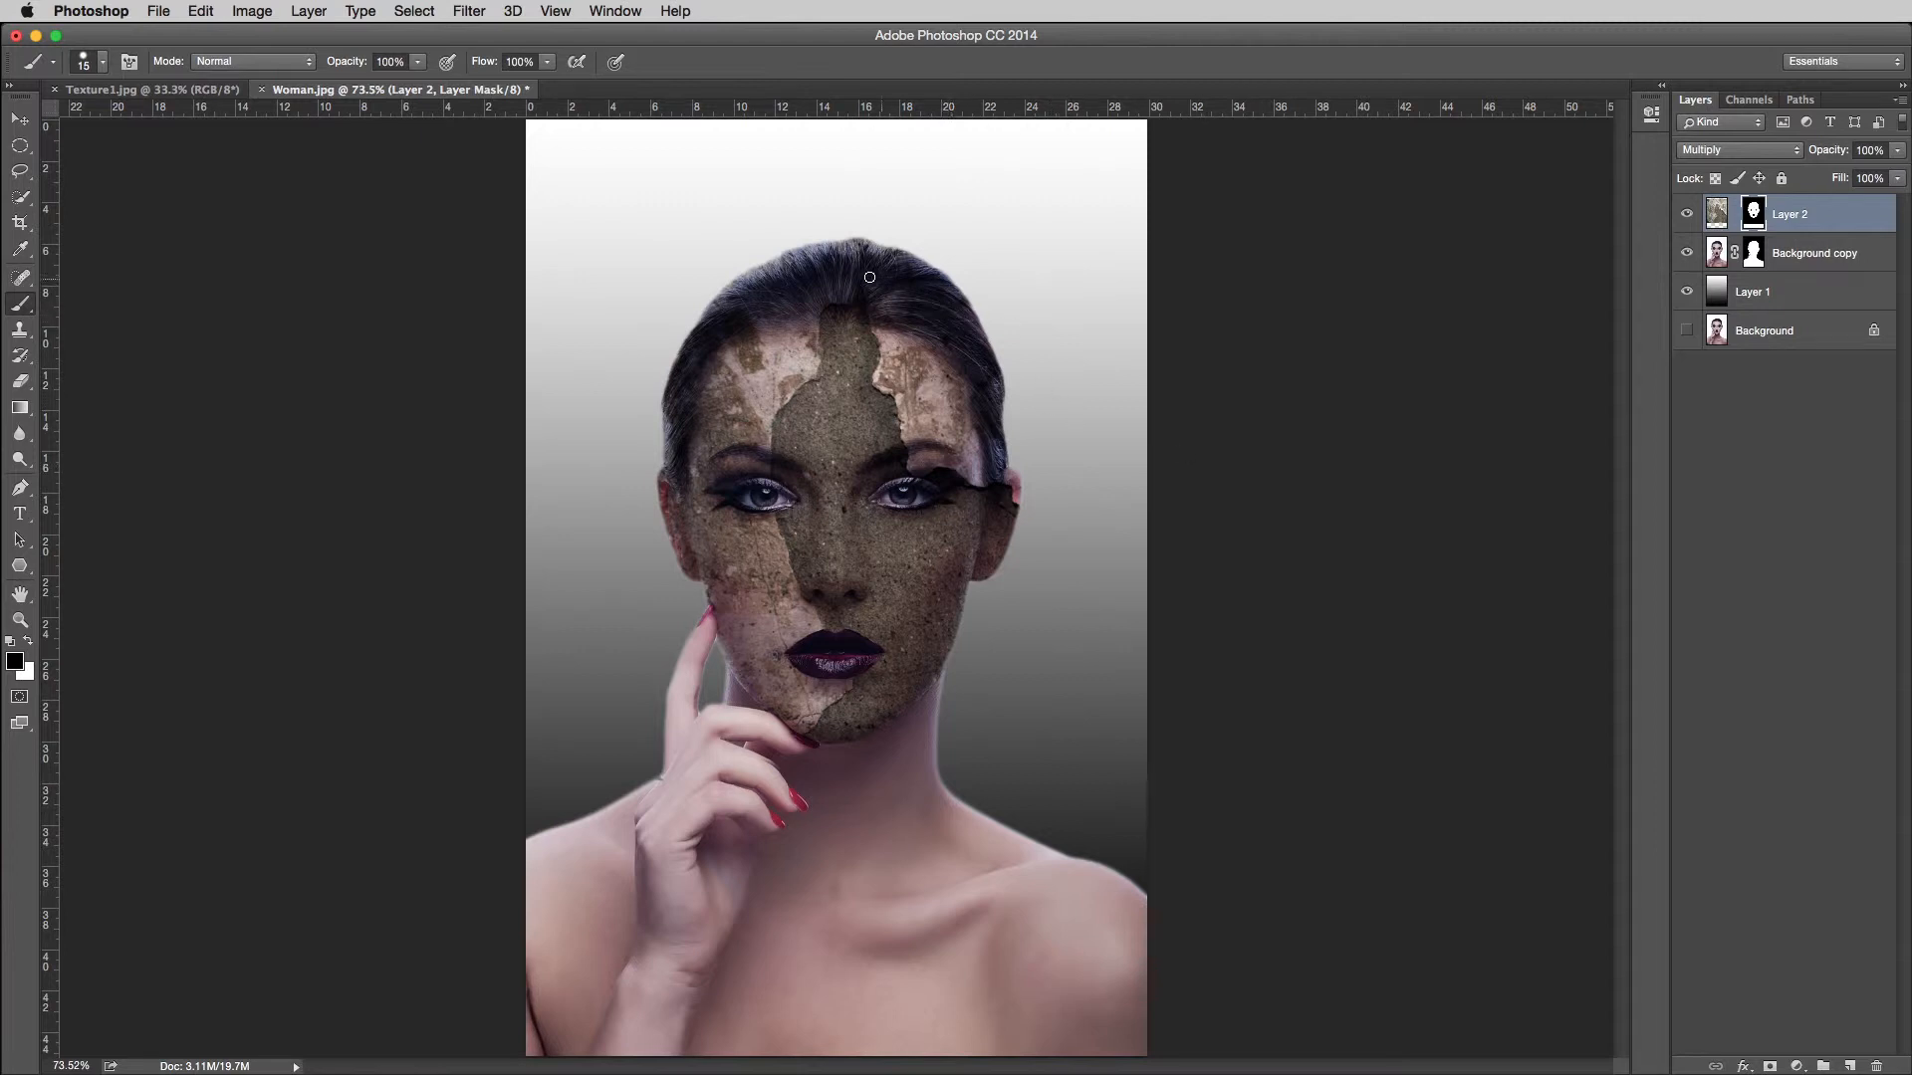
- Mask the texture off the hair on the raised hand's side, from the ear up to the crown, with a 15 px brush
super+click(662, 417)
super+click(662, 414)
super+click(653, 401)
mouse_move(654, 401)
mouse_down()
mouse_move(705, 483)
mouse_move(580, 640)
mouse_move(507, 619)
mouse_up()
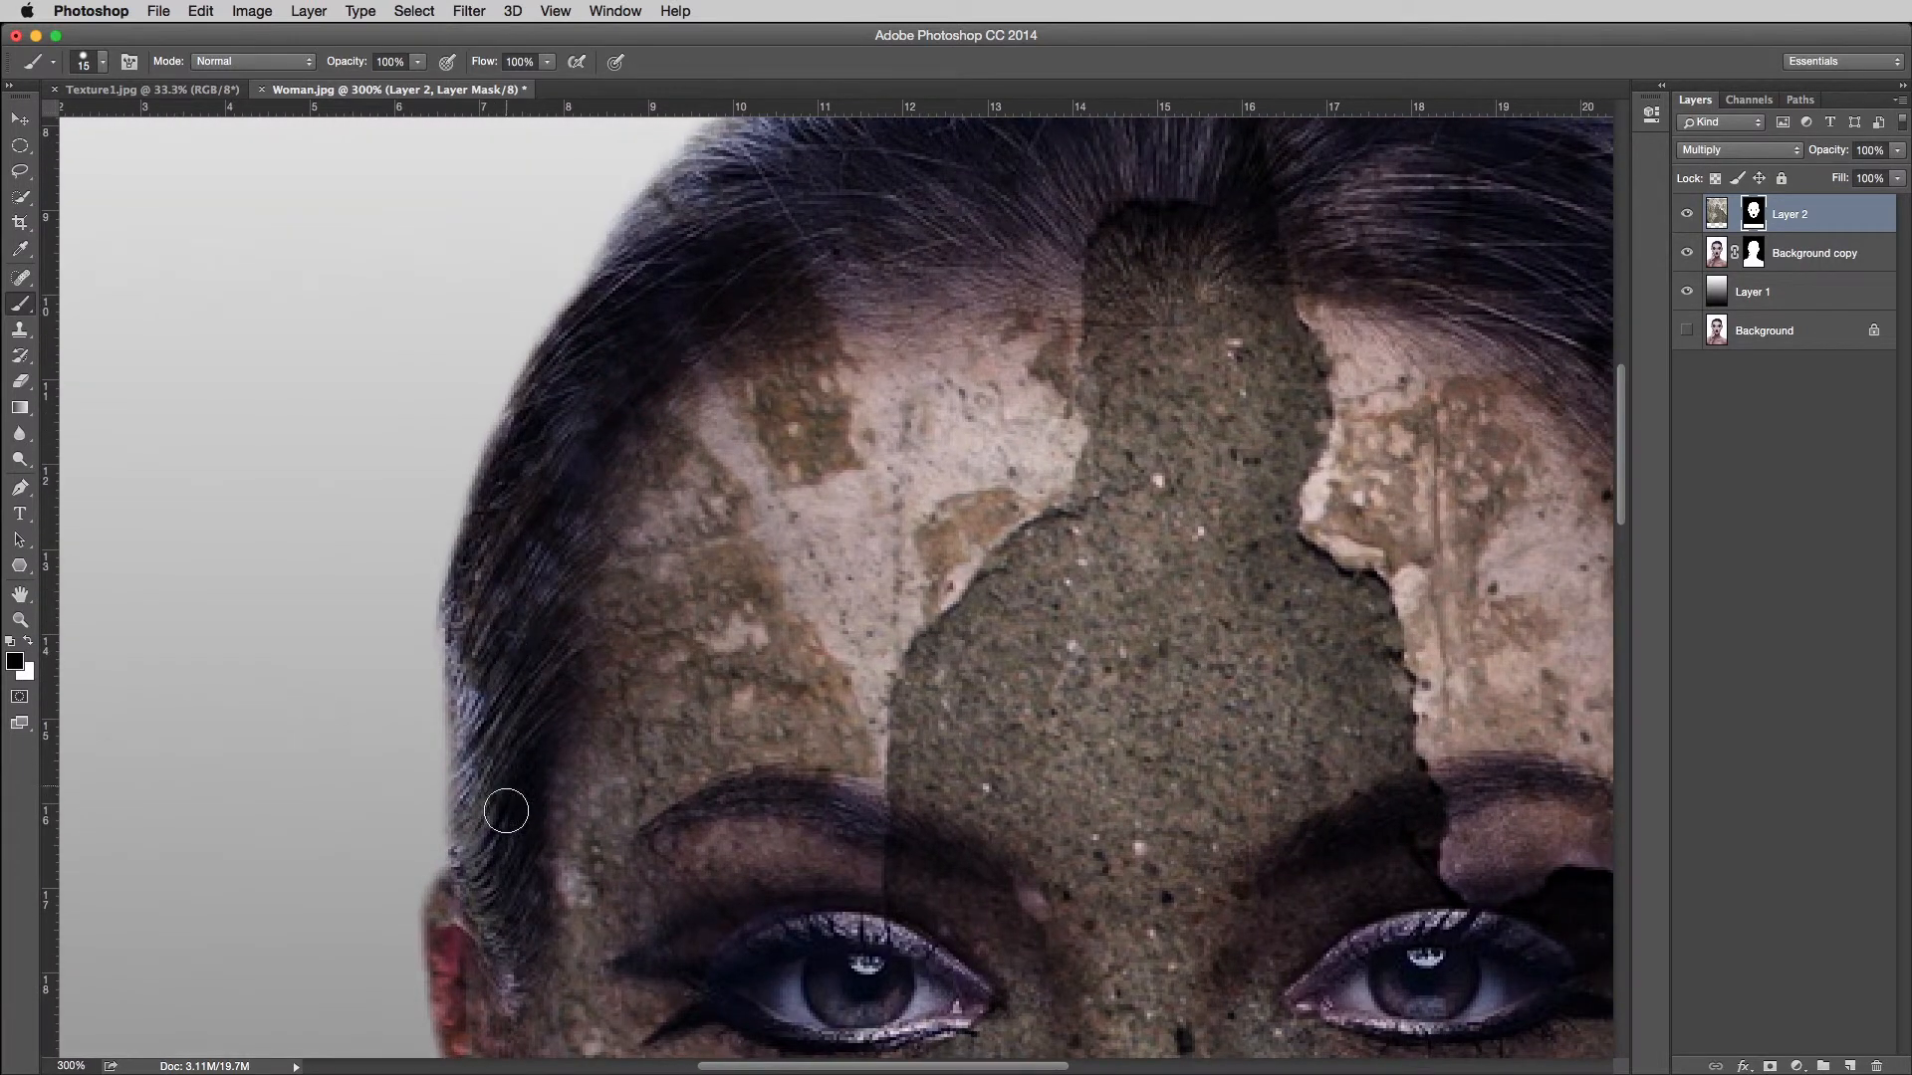
mouse_move(495, 901)
mouse_down()
mouse_move(460, 588)
mouse_move(450, 733)
mouse_move(463, 816)
mouse_move(515, 733)
mouse_move(498, 873)
mouse_move(523, 585)
mouse_move(512, 698)
mouse_move(511, 562)
mouse_move(491, 607)
mouse_move(486, 487)
mouse_move(440, 619)
mouse_move(539, 325)
mouse_move(502, 554)
mouse_move(583, 425)
mouse_move(569, 510)
mouse_move(656, 275)
mouse_move(624, 286)
mouse_move(536, 426)
mouse_move(551, 371)
mouse_up()
mouse_move(488, 718)
mouse_down()
mouse_move(611, 377)
mouse_move(704, 314)
mouse_move(498, 529)
mouse_up()
mouse_move(342, 539)
mouse_down()
mouse_move(502, 350)
mouse_move(636, 367)
mouse_move(482, 493)
mouse_move(667, 475)
mouse_move(807, 350)
mouse_move(791, 294)
mouse_move(700, 283)
mouse_up()
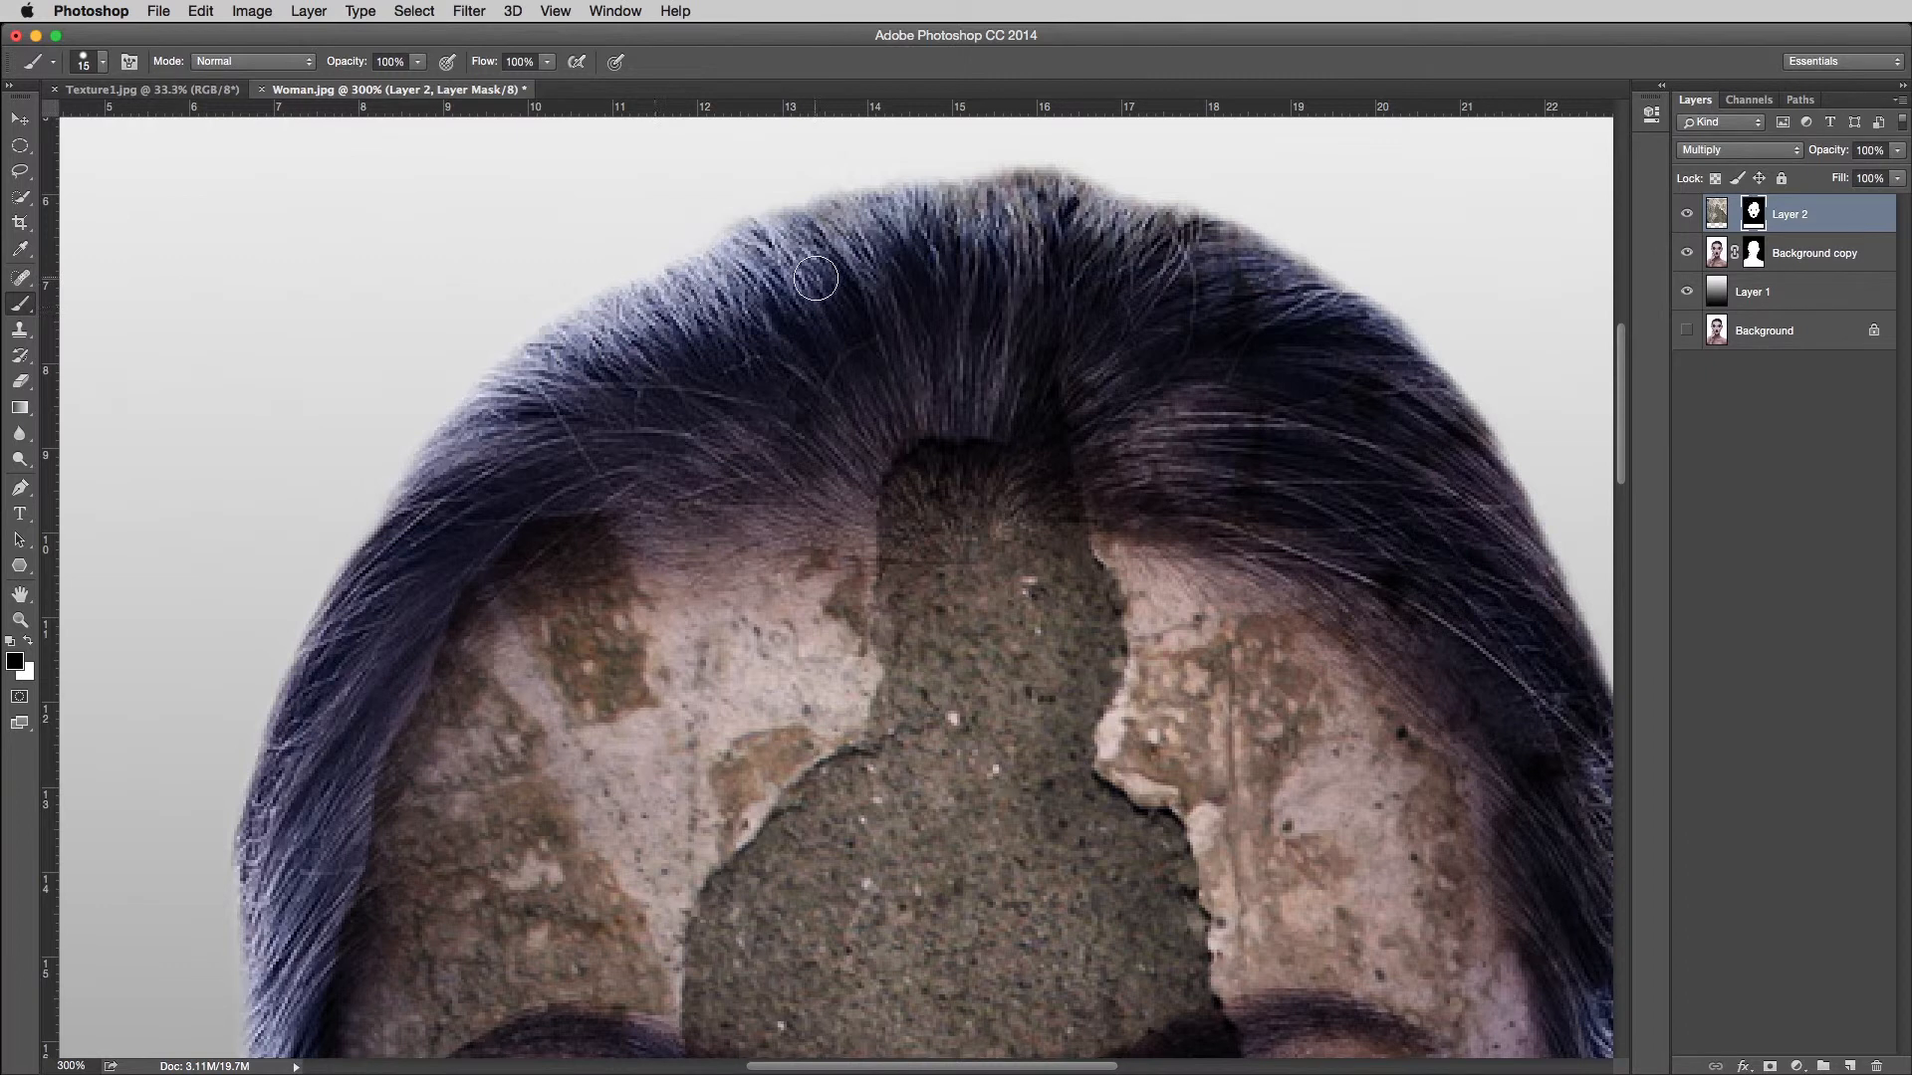
- Enlarge the brush to 35 px and mask the texture off the hair across the top of the head
key(])
mouse_move(512, 385)
mouse_down()
mouse_move(985, 234)
mouse_move(1155, 224)
mouse_move(1255, 259)
mouse_up()
mouse_move(512, 404)
mouse_down()
mouse_move(1024, 320)
mouse_move(554, 465)
mouse_move(1195, 354)
mouse_move(1042, 341)
mouse_move(1152, 478)
mouse_move(1324, 555)
mouse_move(1276, 402)
mouse_move(1378, 384)
mouse_move(1417, 444)
mouse_move(1370, 524)
mouse_move(781, 359)
mouse_up()
- Mask the texture off the hair on the side away from the hand with a 35 px brush, working down towards the ear
key(space)
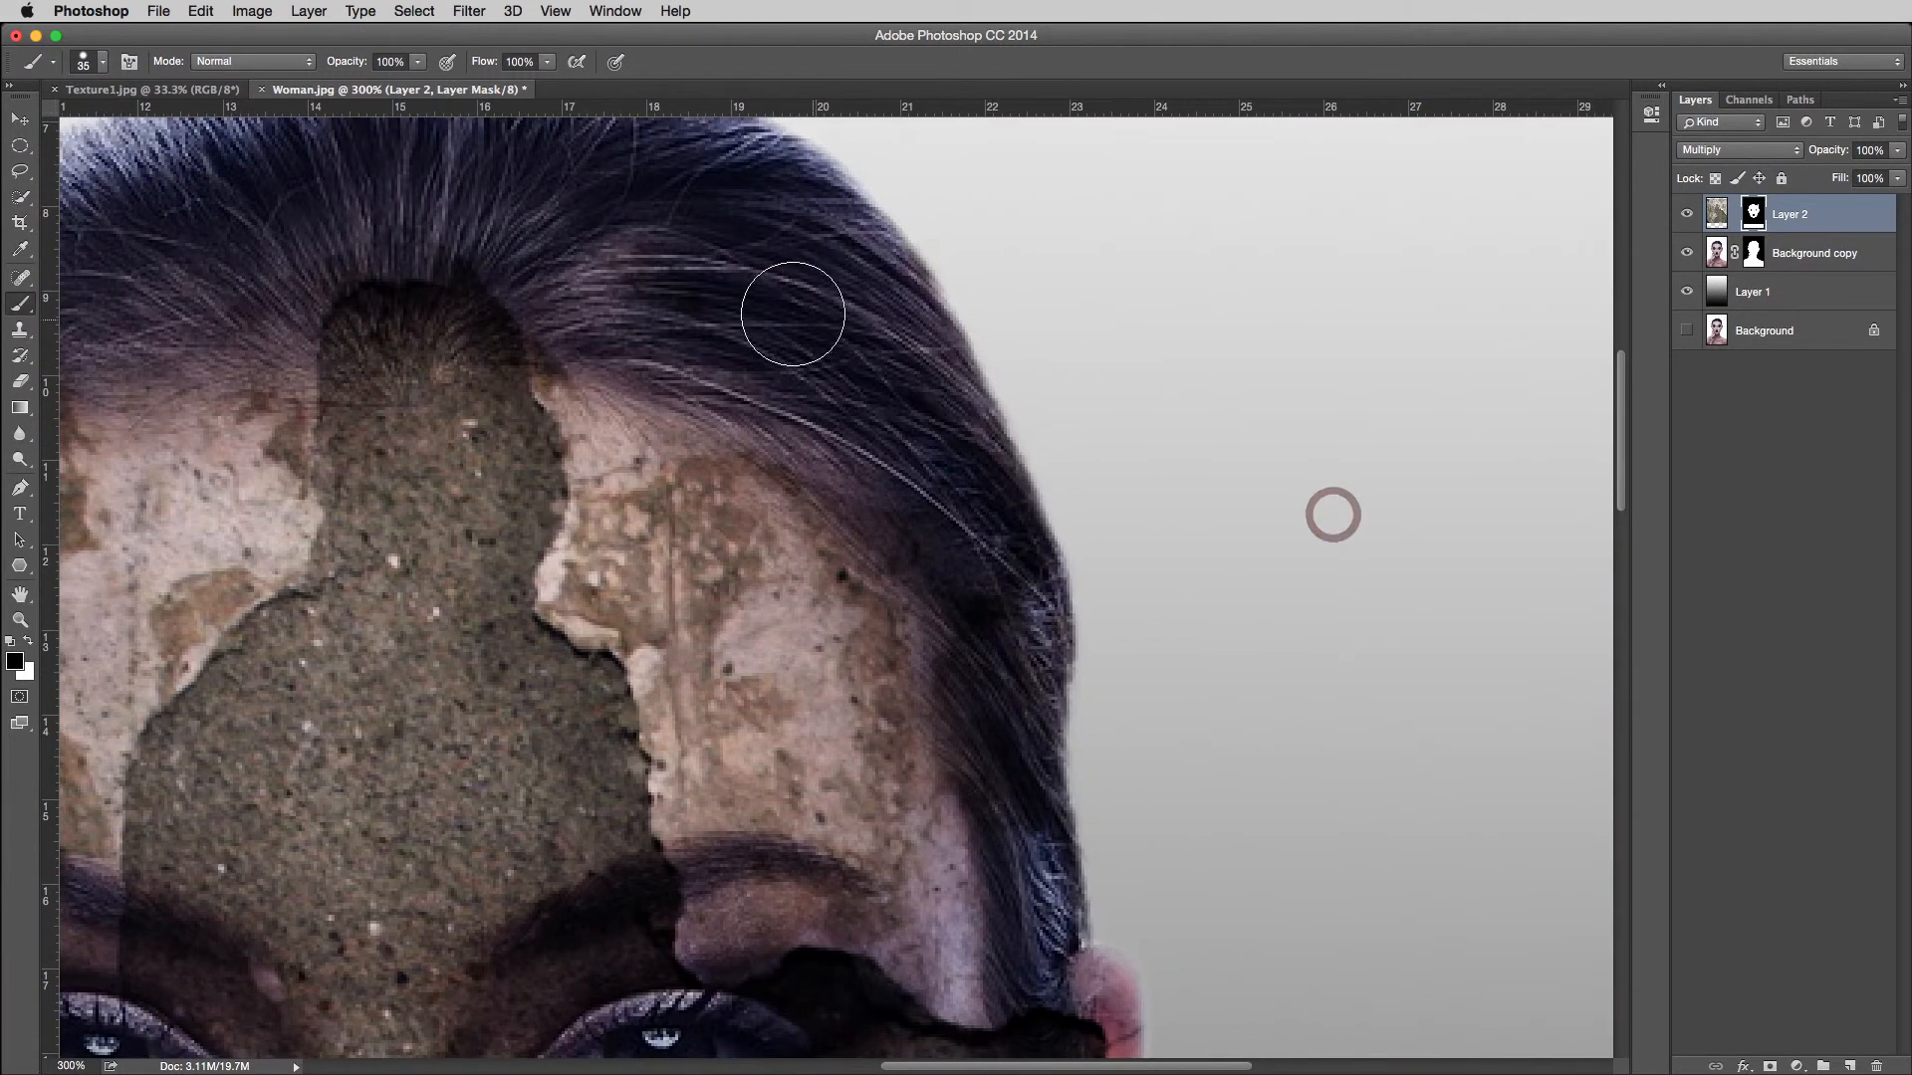
mouse_move(950, 432)
mouse_down()
mouse_move(988, 497)
mouse_move(819, 377)
mouse_move(737, 350)
mouse_move(836, 404)
mouse_move(1043, 577)
mouse_move(1039, 810)
mouse_move(998, 543)
mouse_move(998, 661)
mouse_move(970, 534)
mouse_move(845, 426)
mouse_move(997, 594)
mouse_move(1021, 723)
mouse_up()
mouse_move(996, 629)
mouse_down()
mouse_move(913, 357)
mouse_move(956, 621)
mouse_up()
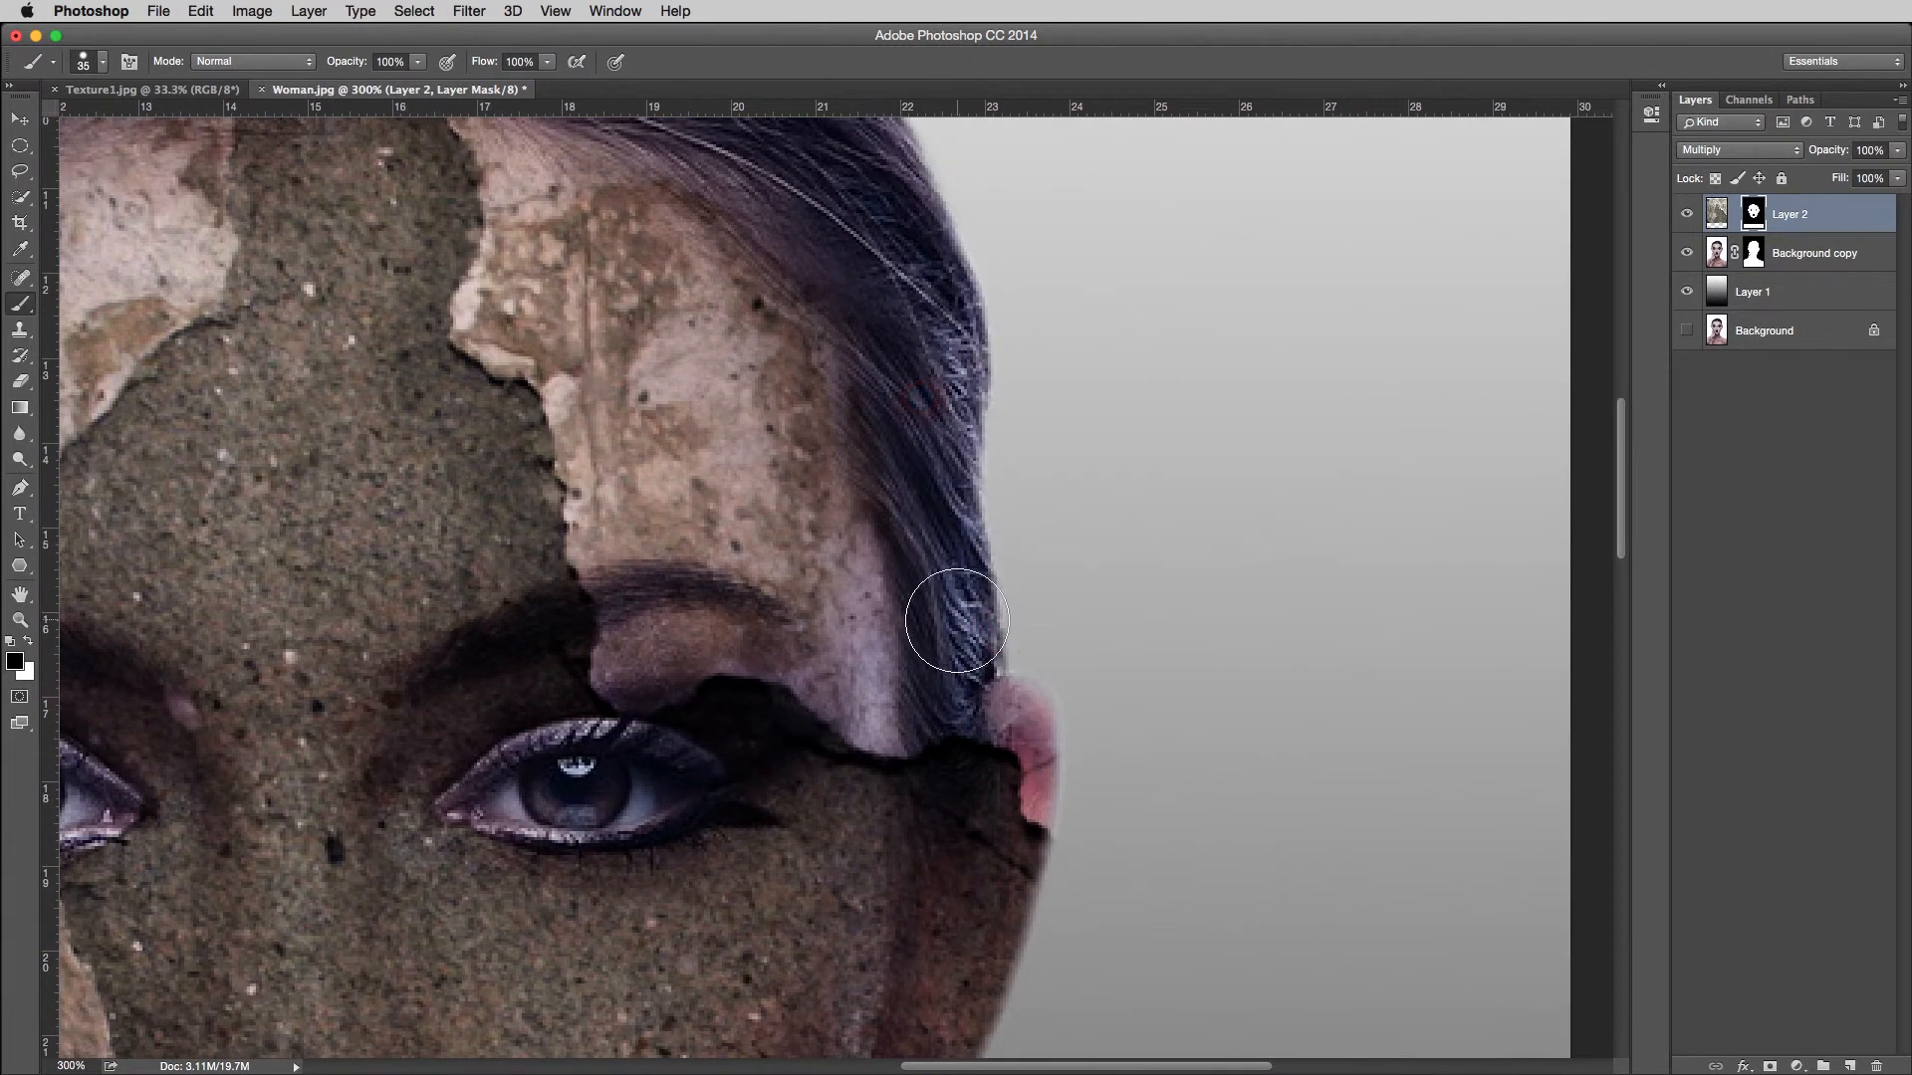
- Check the mask coverage with the red overlay and mask the remaining texture off the hair at the temple above the ear with a 20 px brush
key(bracketright)
key(bracketright)
key(backslash)
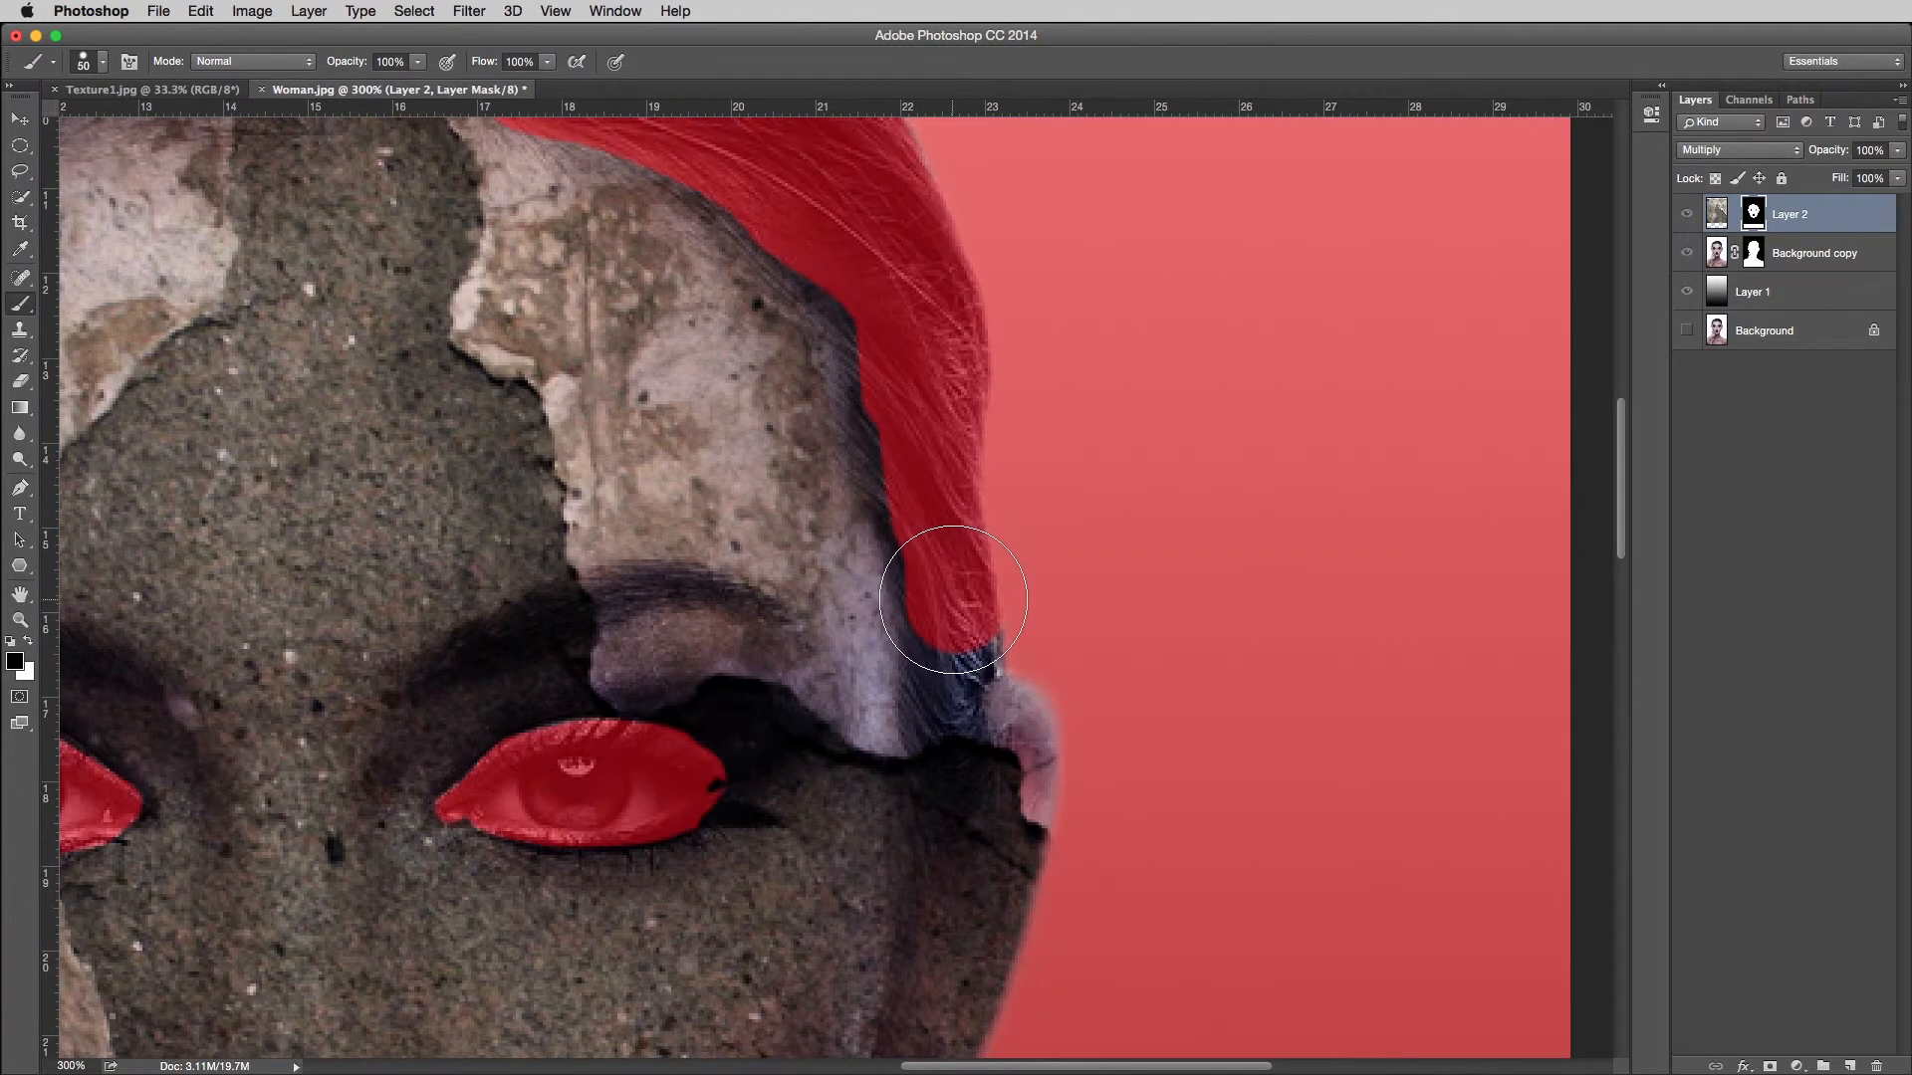
key(backslash)
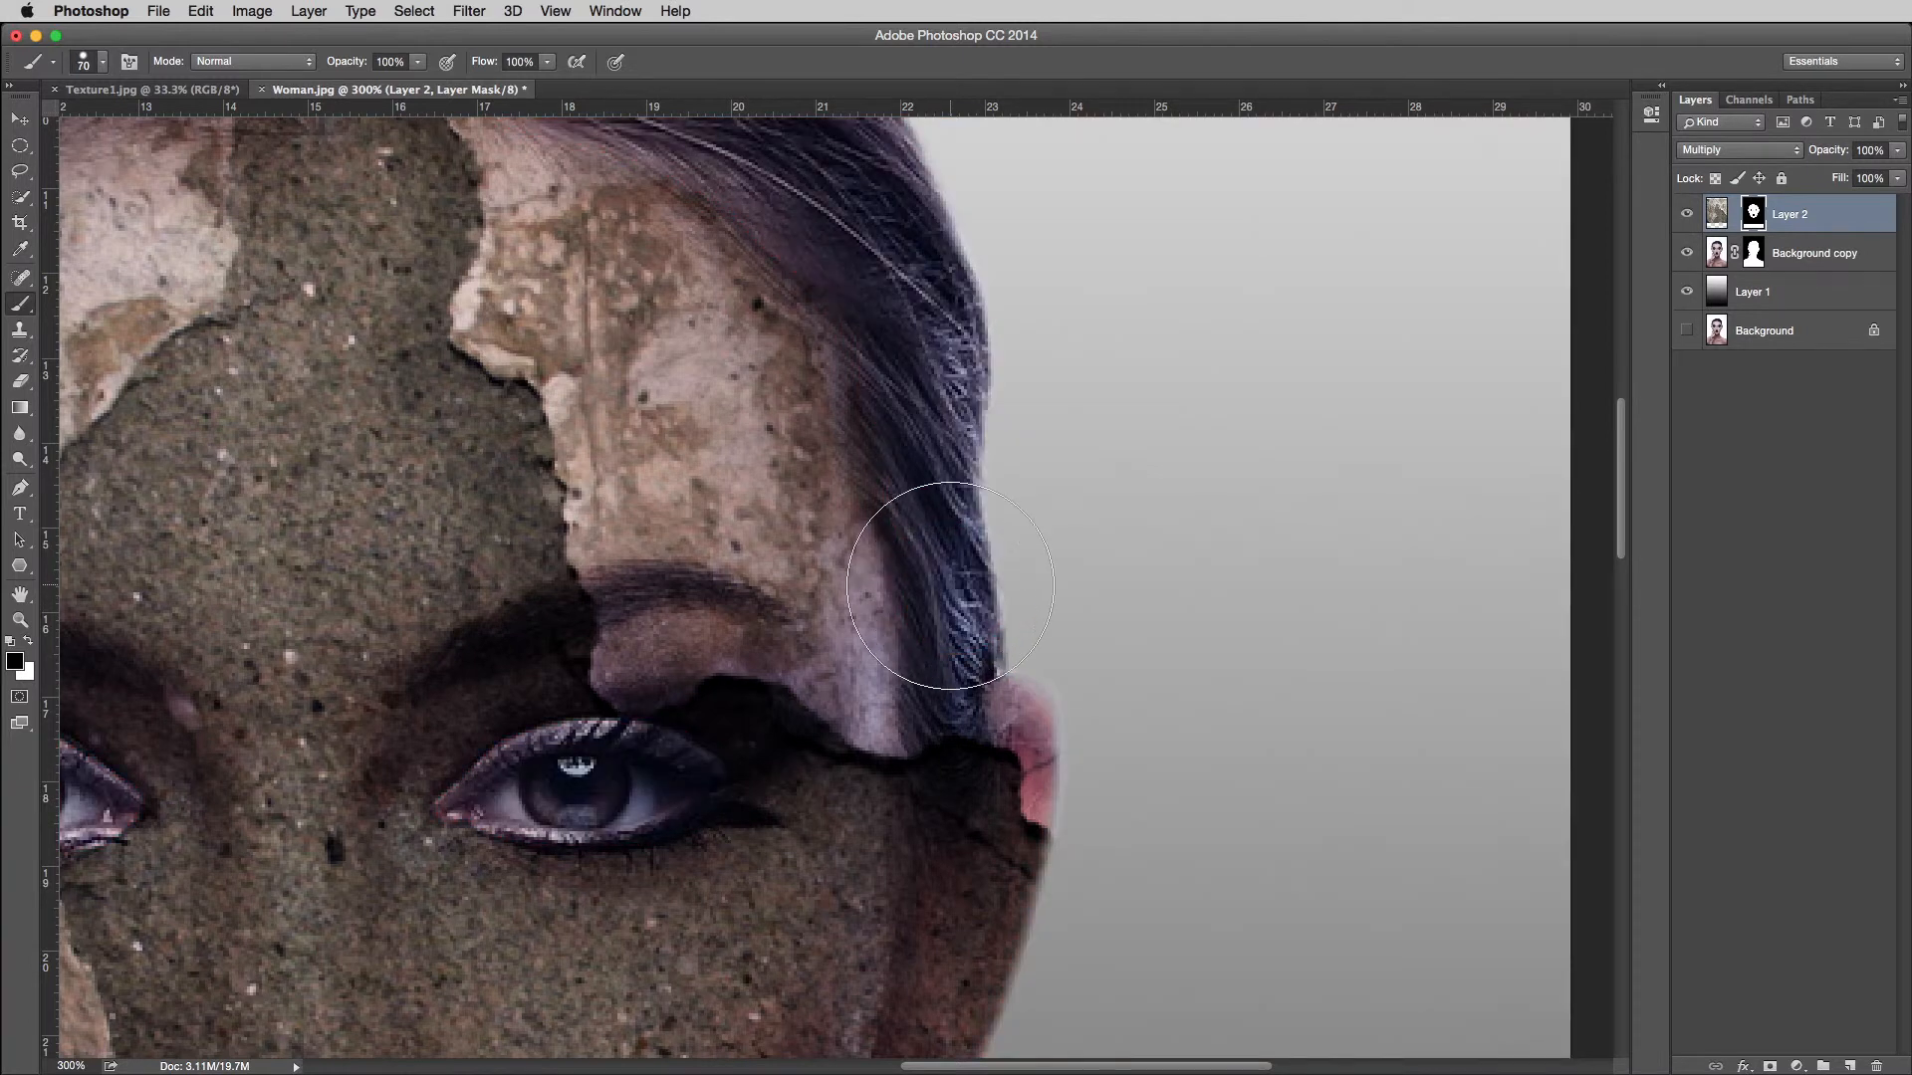
key(bracketleft)
key(bracketleft)
drag(919, 544, 883, 341)
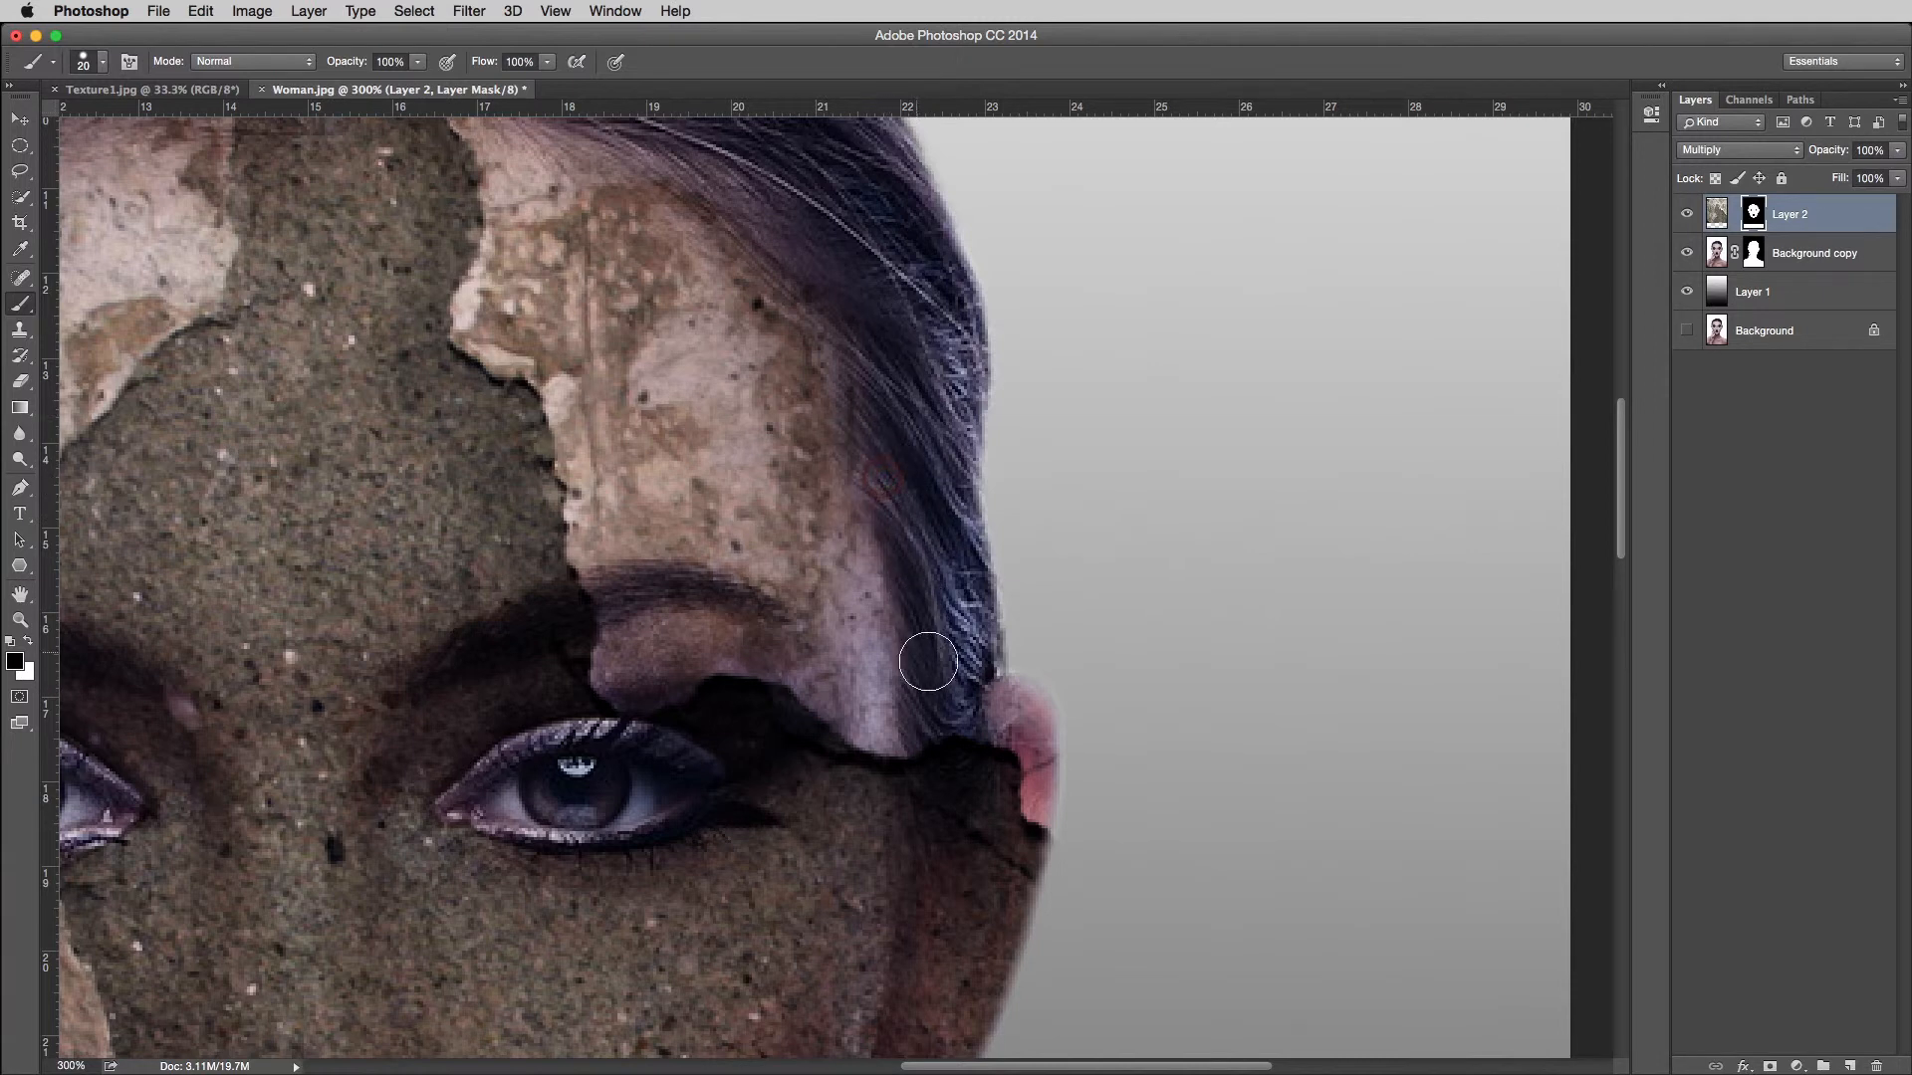
key(super+0)
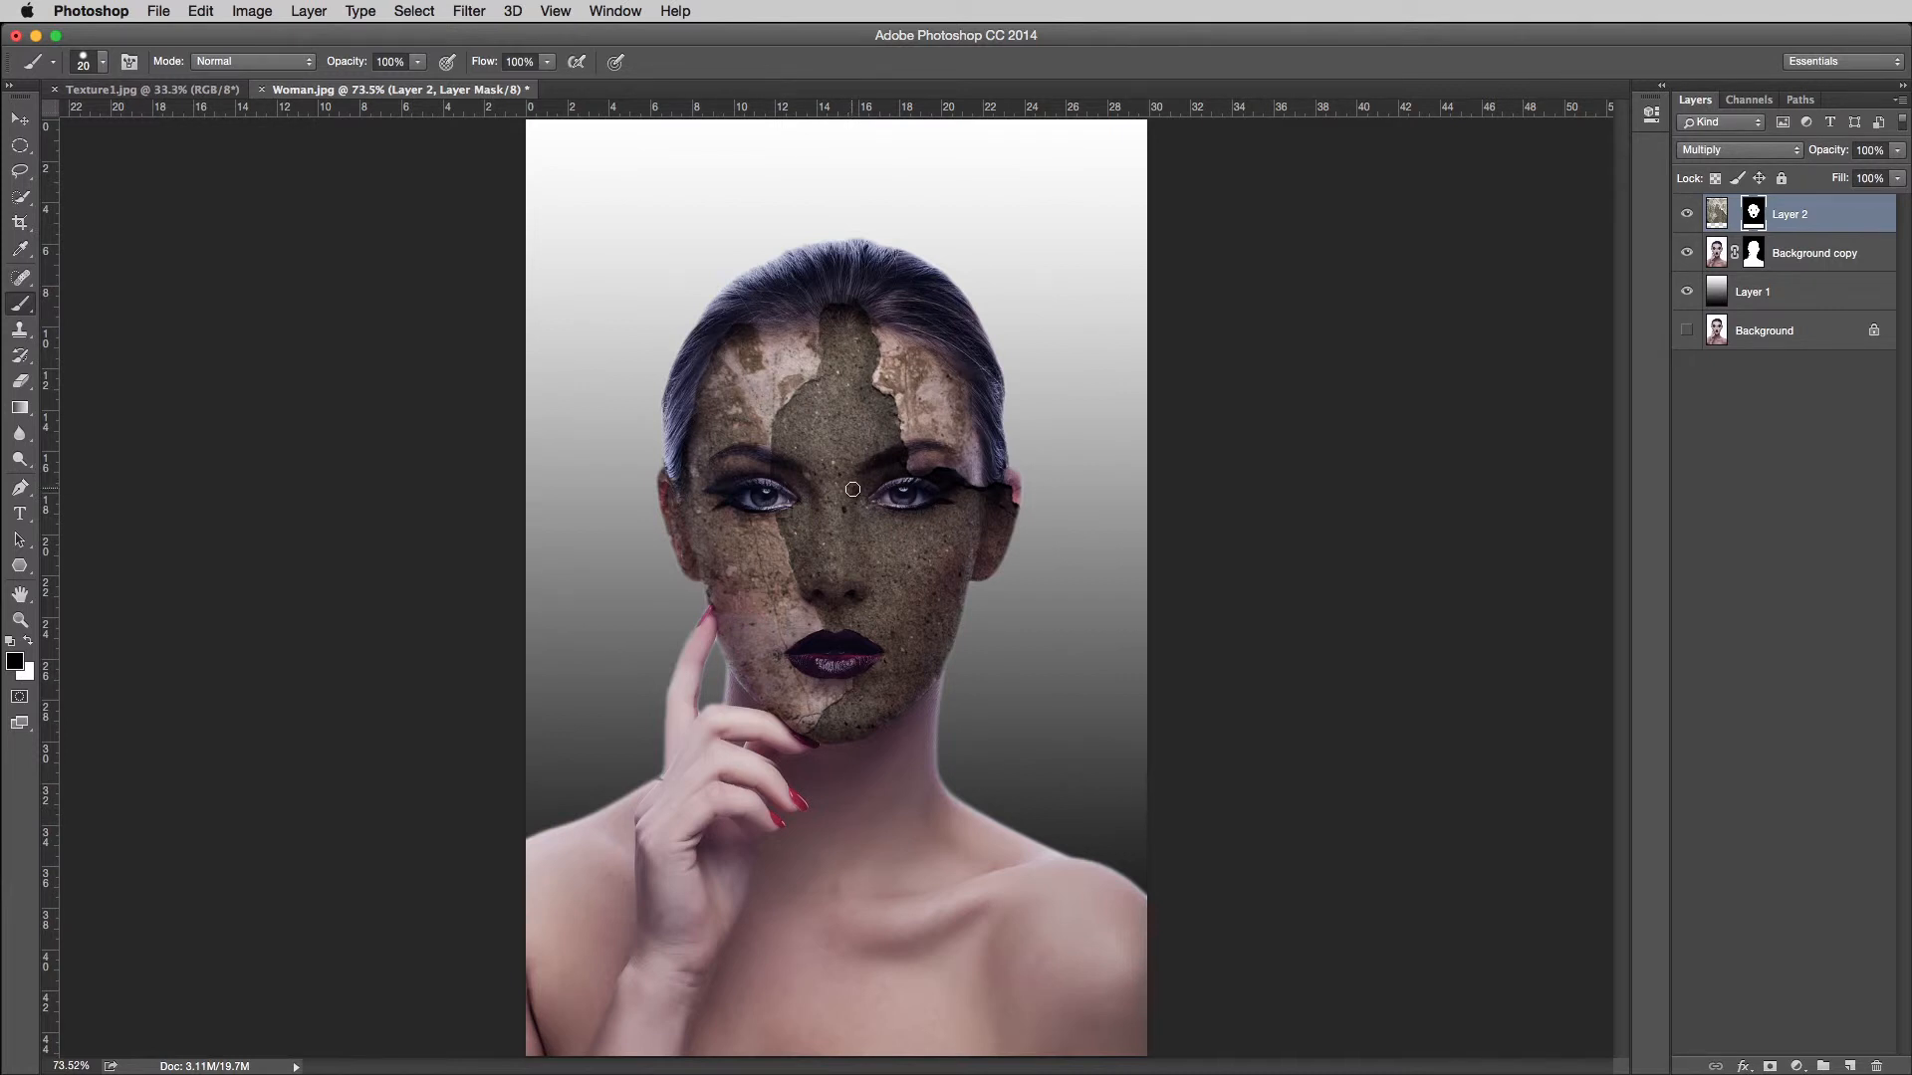
- Move Layer 2's texture image independently of its mask, about 3.60 cm to the right and 1.96 cm down
click(1715, 213)
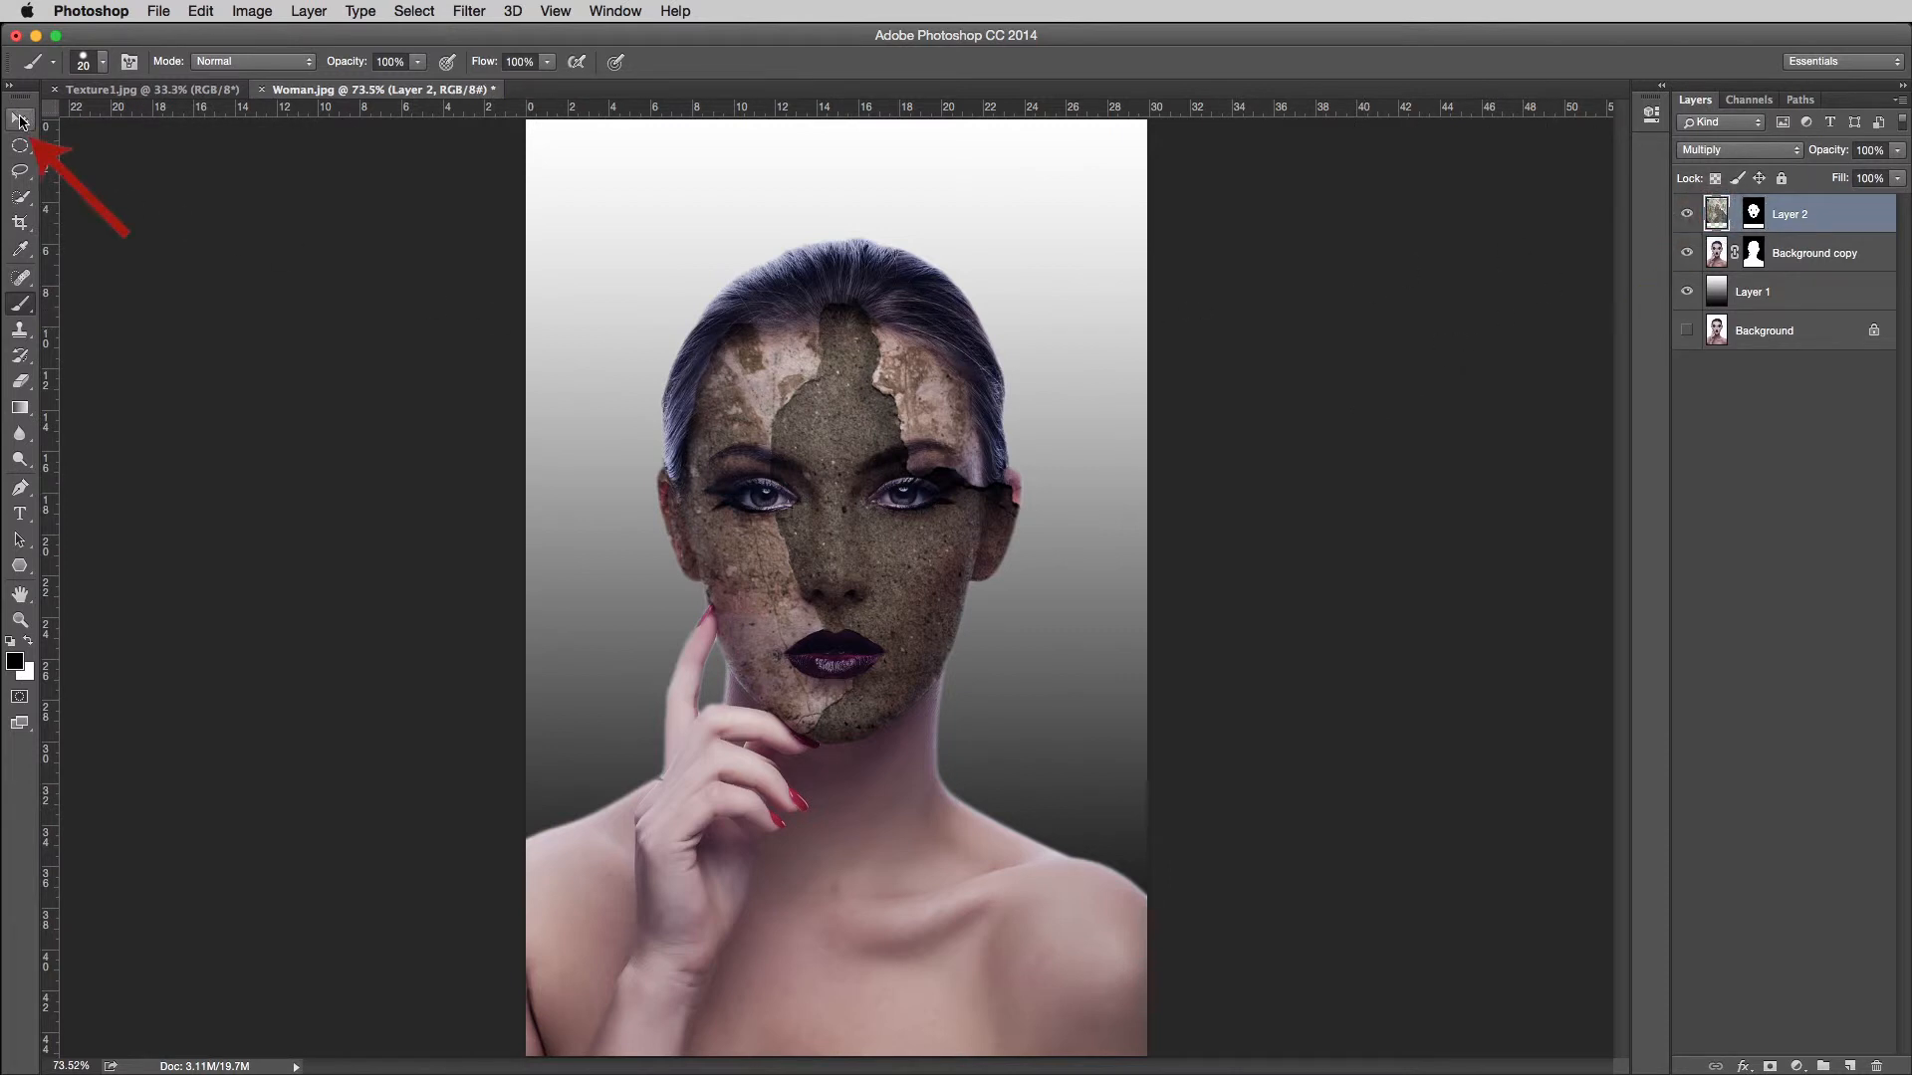
click(19, 120)
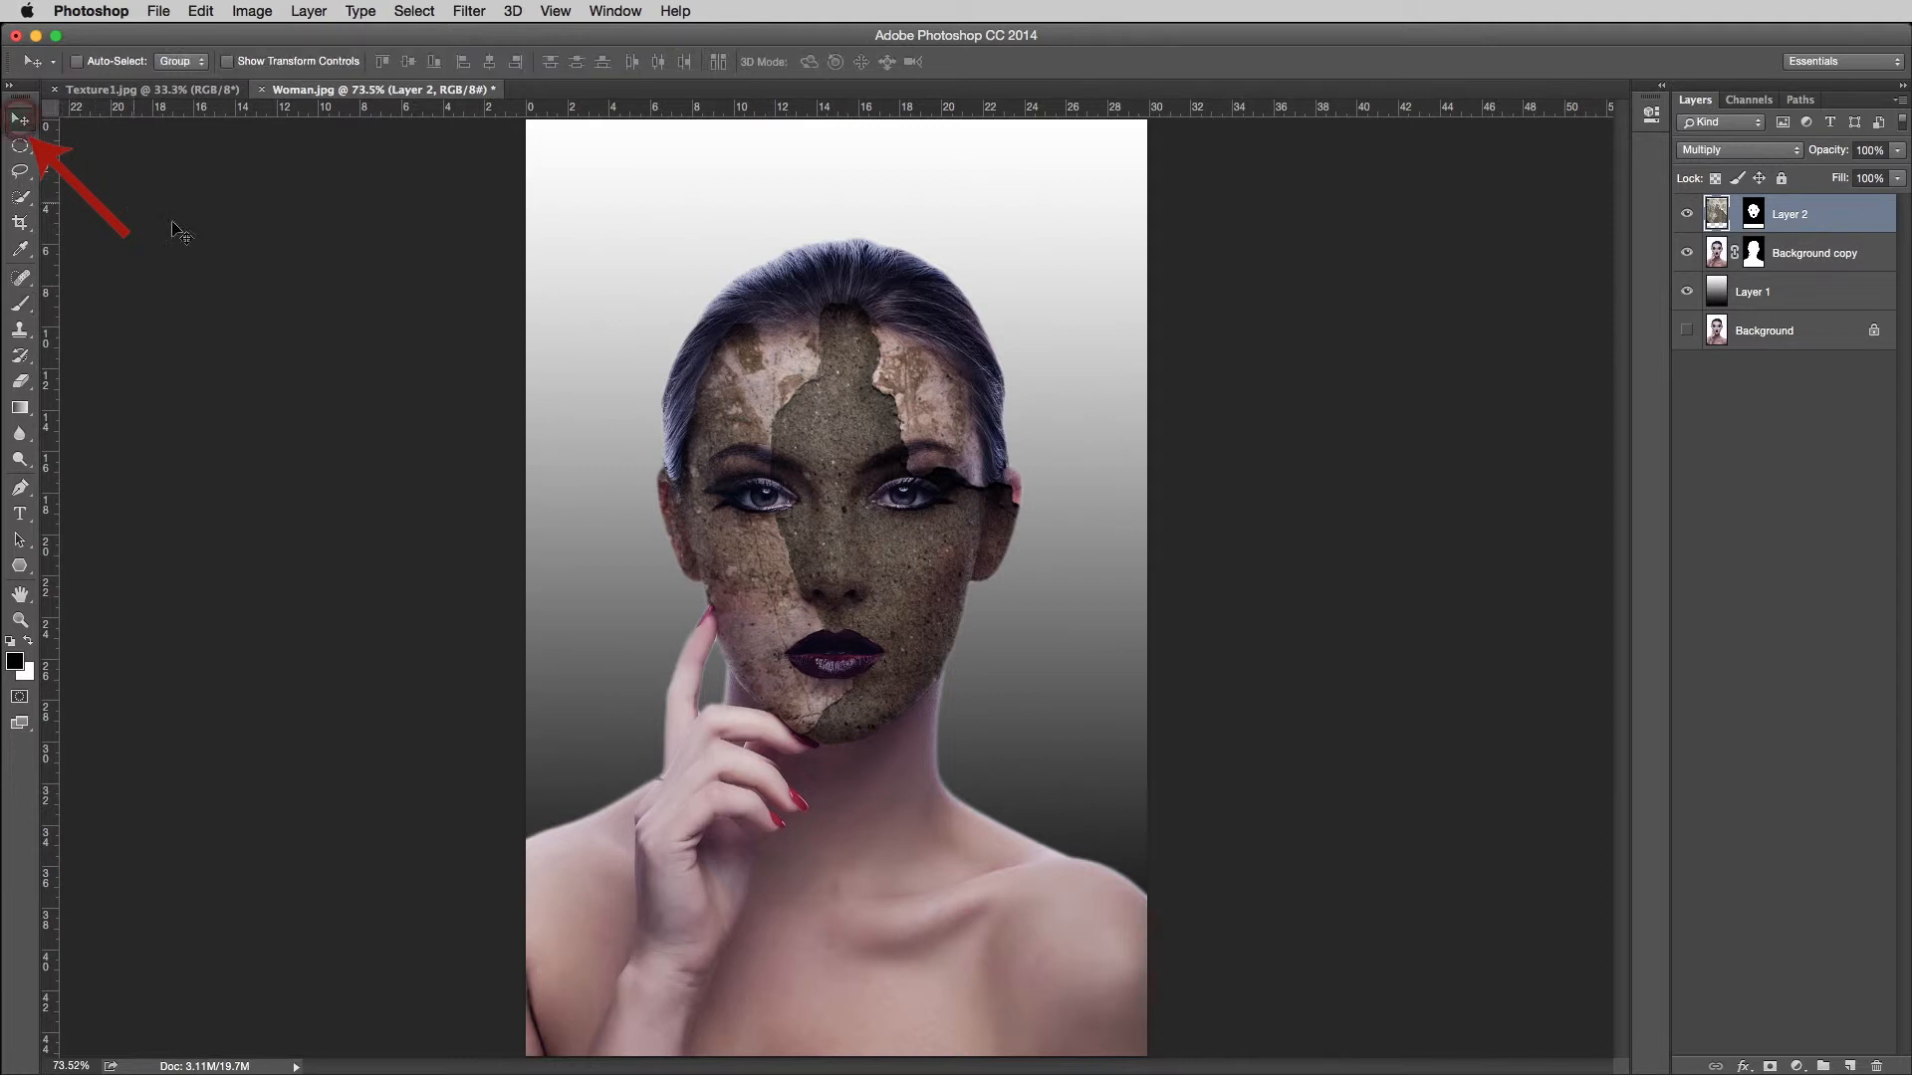
drag(866, 557, 943, 598)
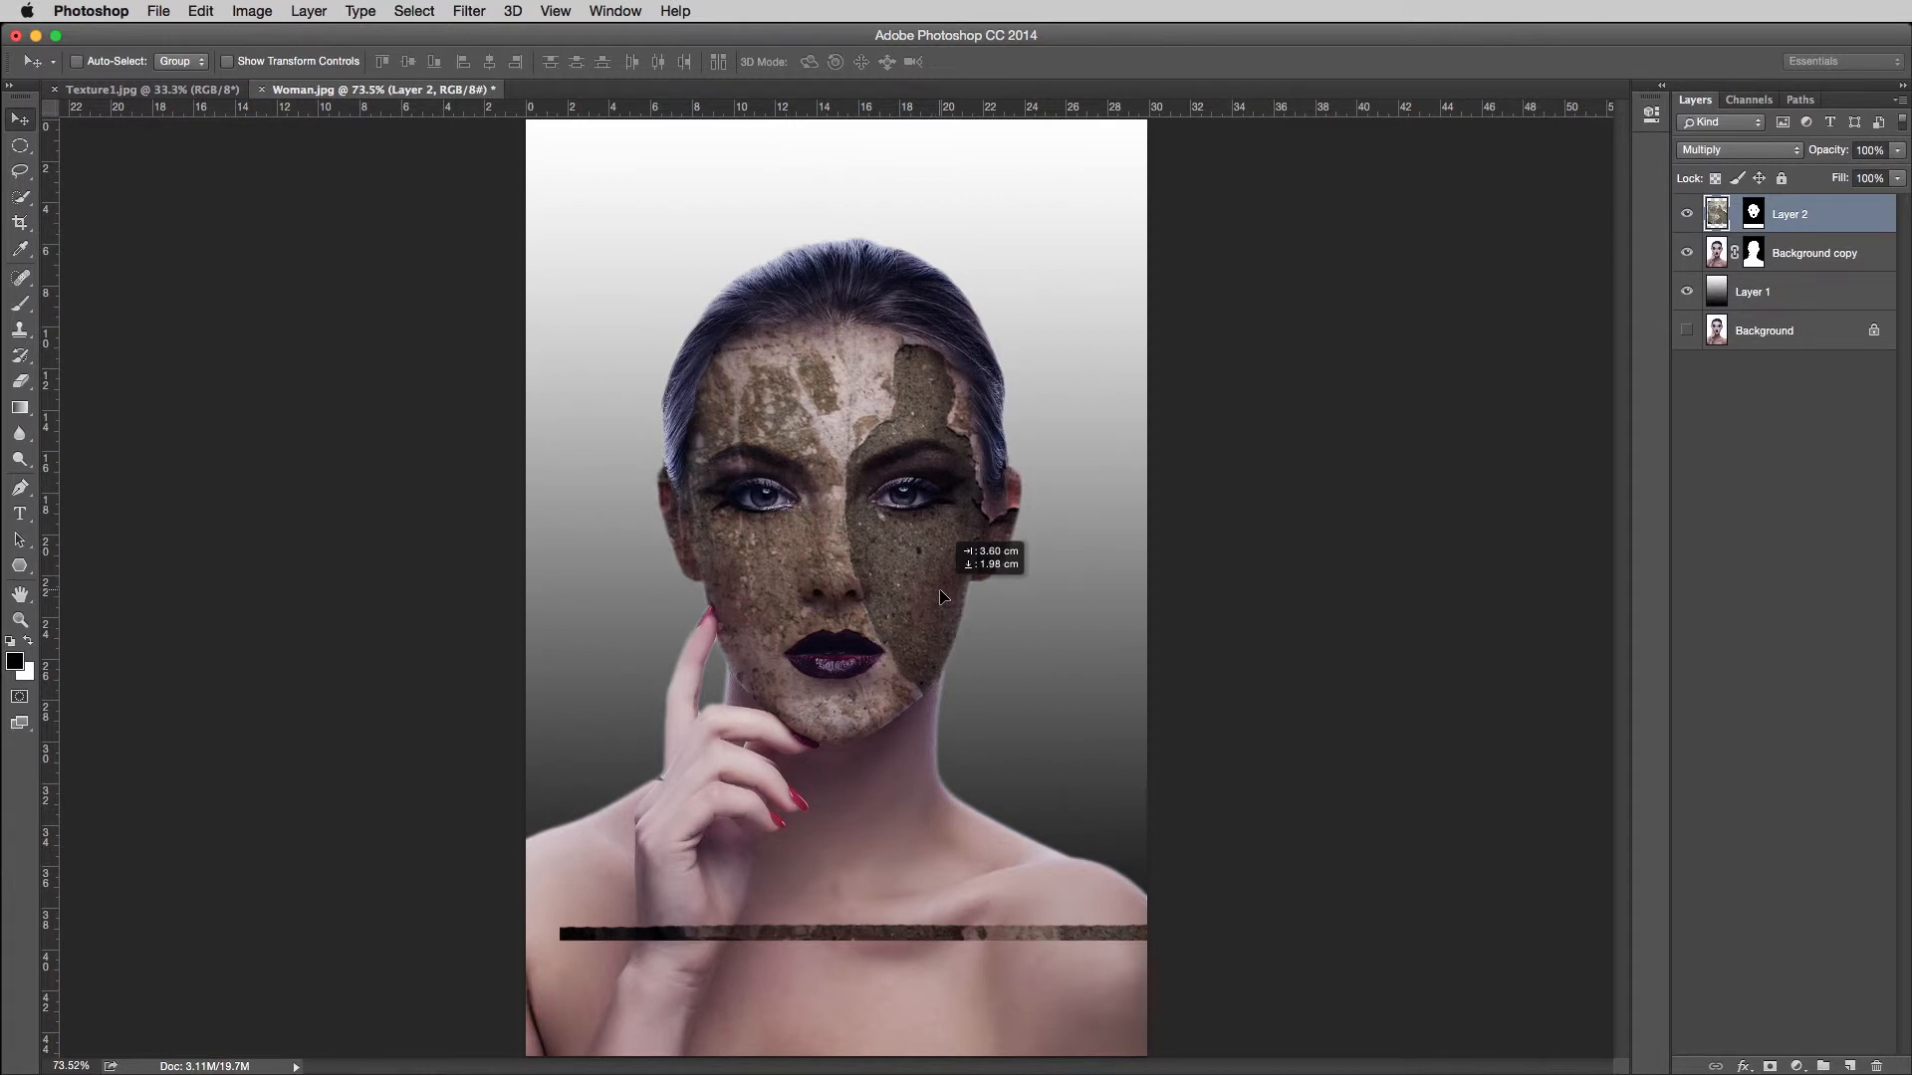
drag(941, 595, 940, 596)
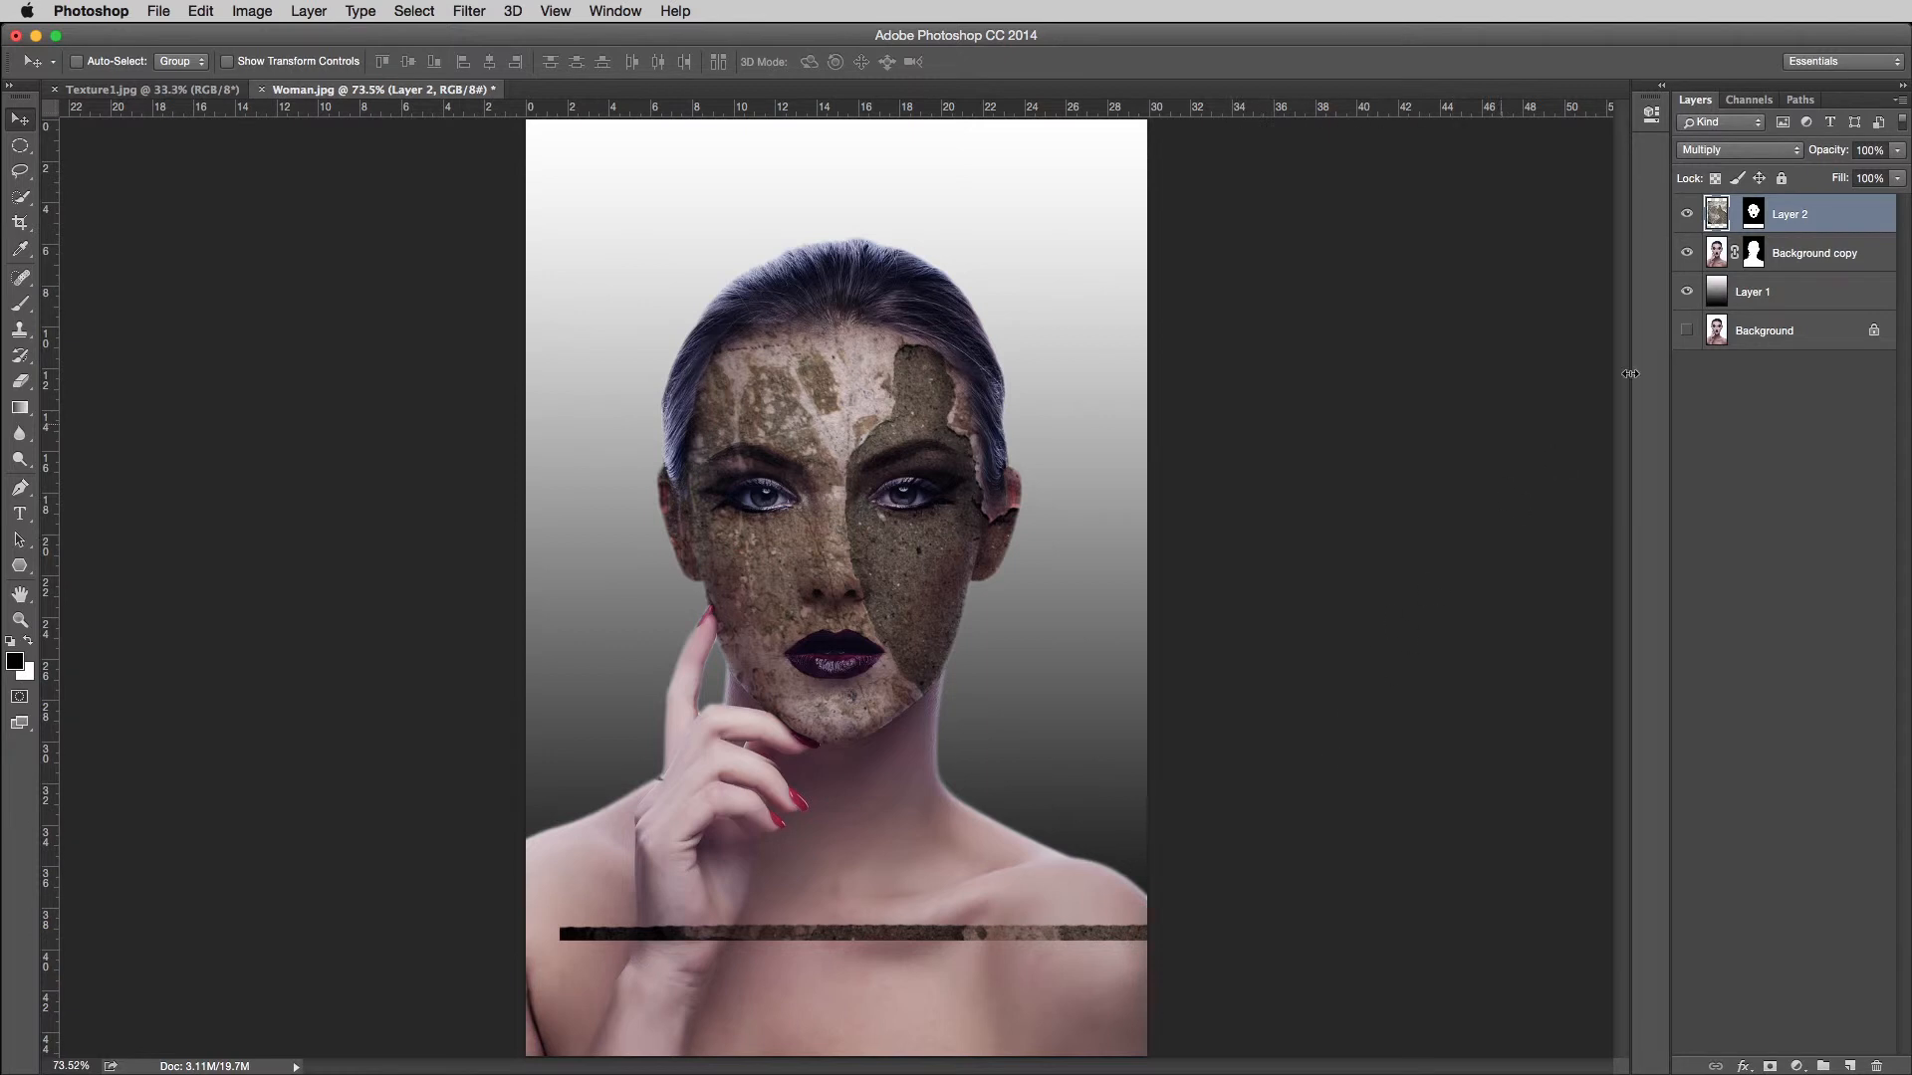
- Paint black on the Layer 2 mask with a 60 px brush to hide the texture strip across the chest
click(1753, 219)
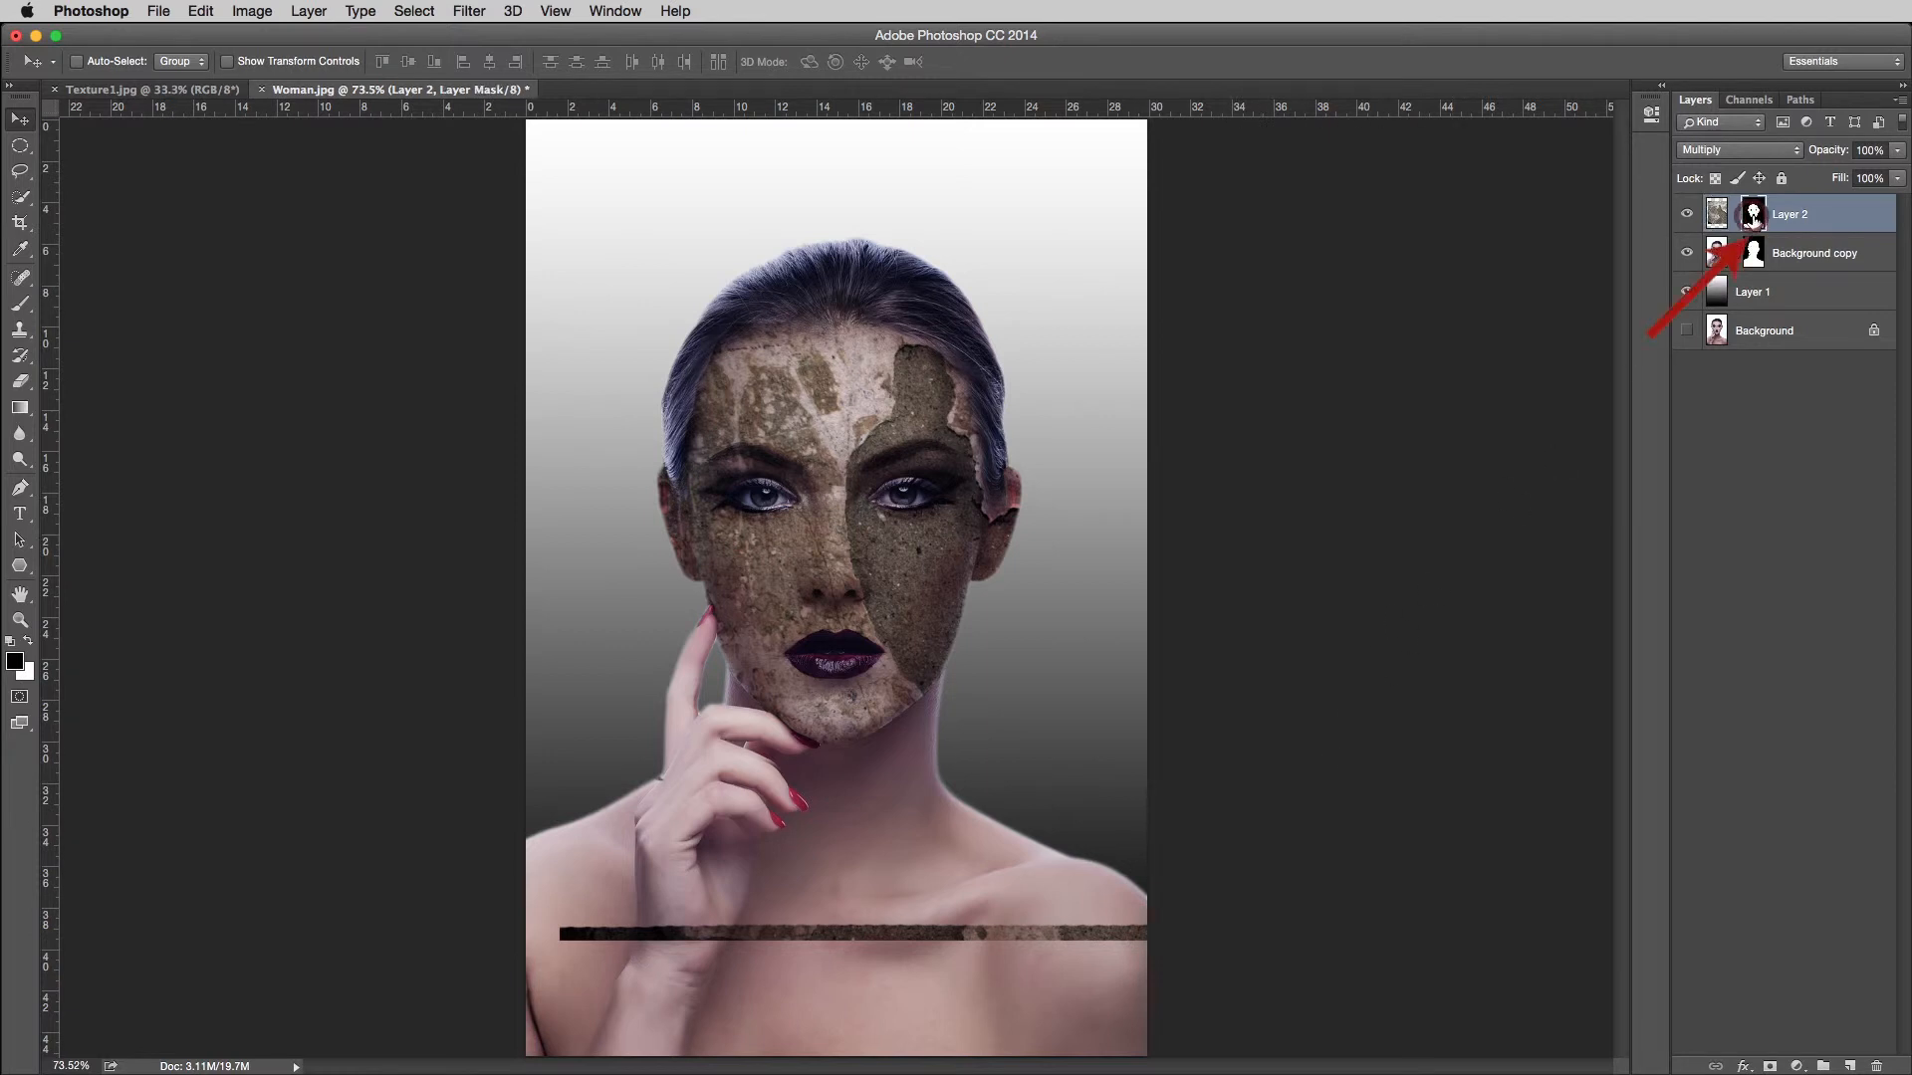
click(21, 305)
key(bracketright)
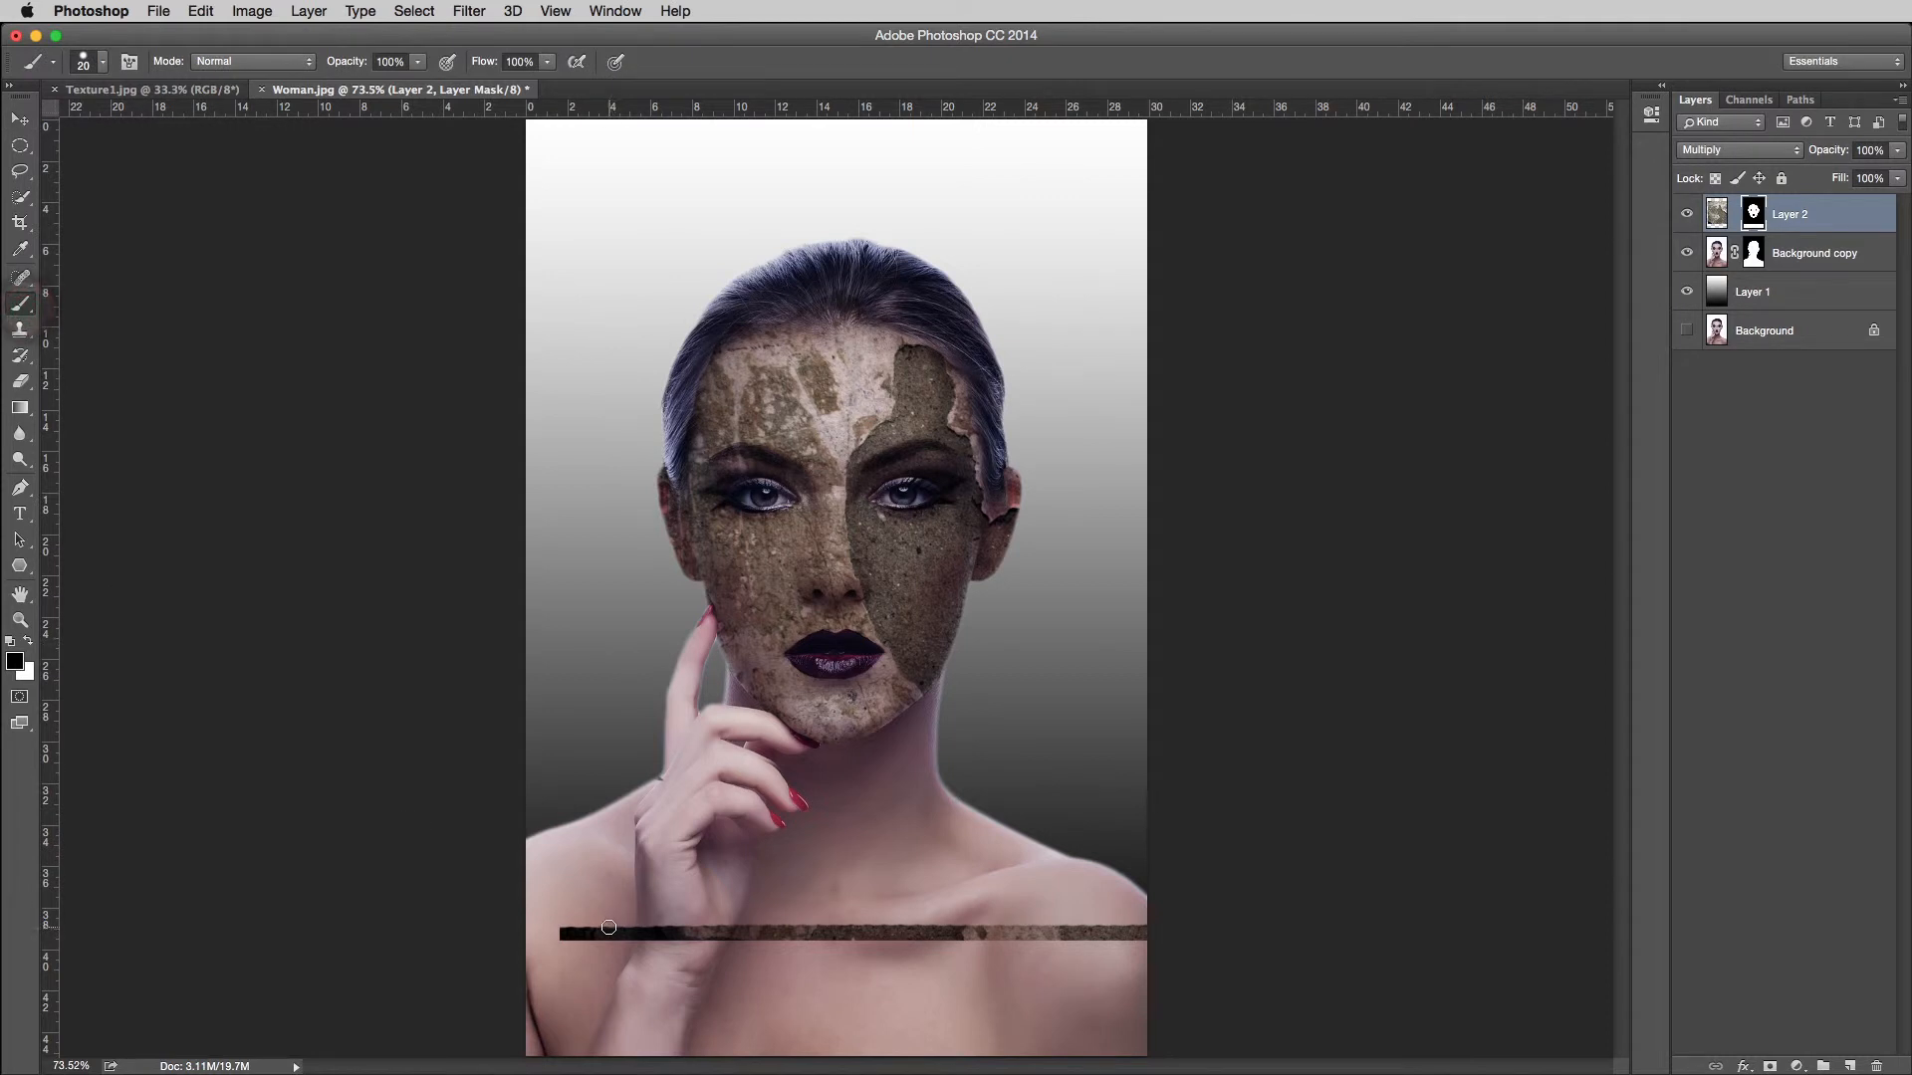
drag(558, 935, 1158, 938)
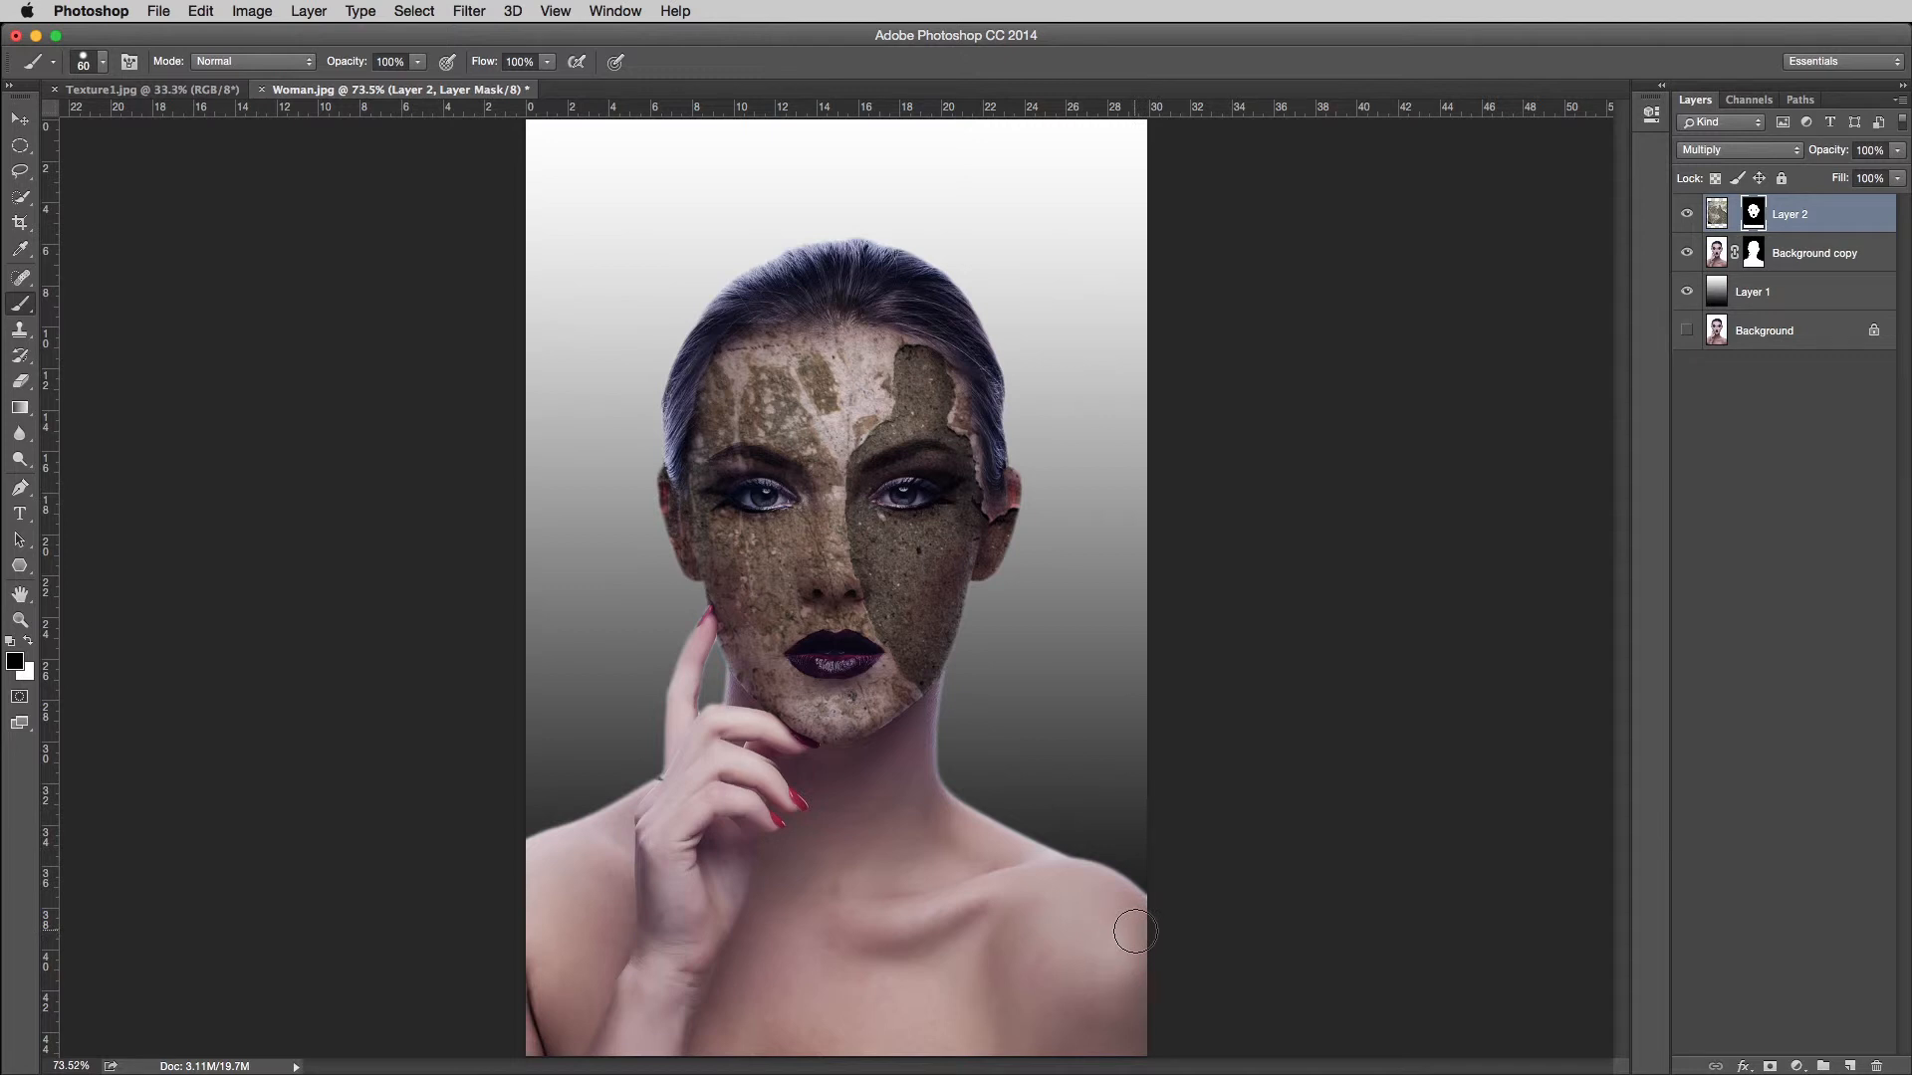
- Display the Layer 2 mask on its own and paint out the speck near the shoulder and the white area at the image's lower edge
alt+click(1754, 213)
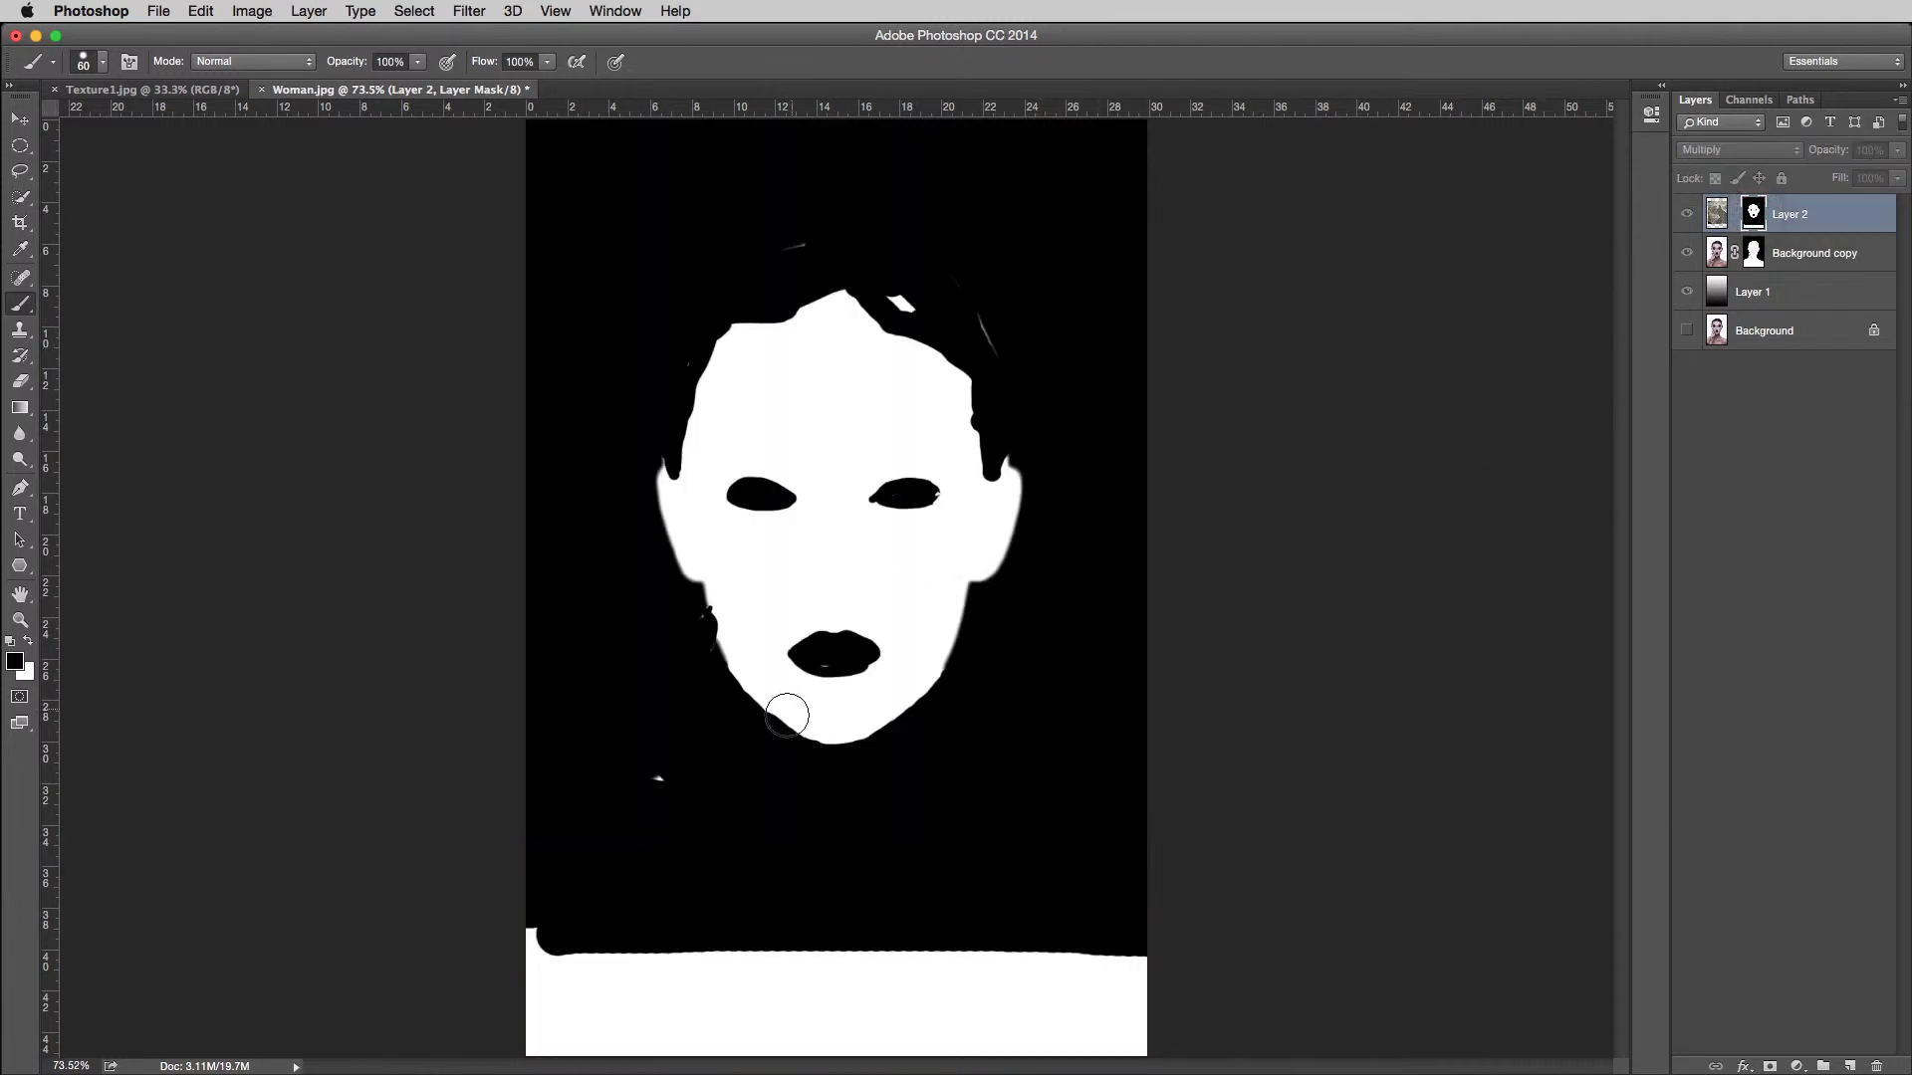
click(656, 777)
mouse_move(551, 913)
mouse_down()
mouse_move(507, 934)
mouse_move(1150, 950)
mouse_move(608, 958)
mouse_move(492, 979)
mouse_move(1216, 978)
mouse_move(506, 1009)
mouse_move(1080, 1014)
mouse_move(1164, 1031)
mouse_move(457, 1042)
mouse_up()
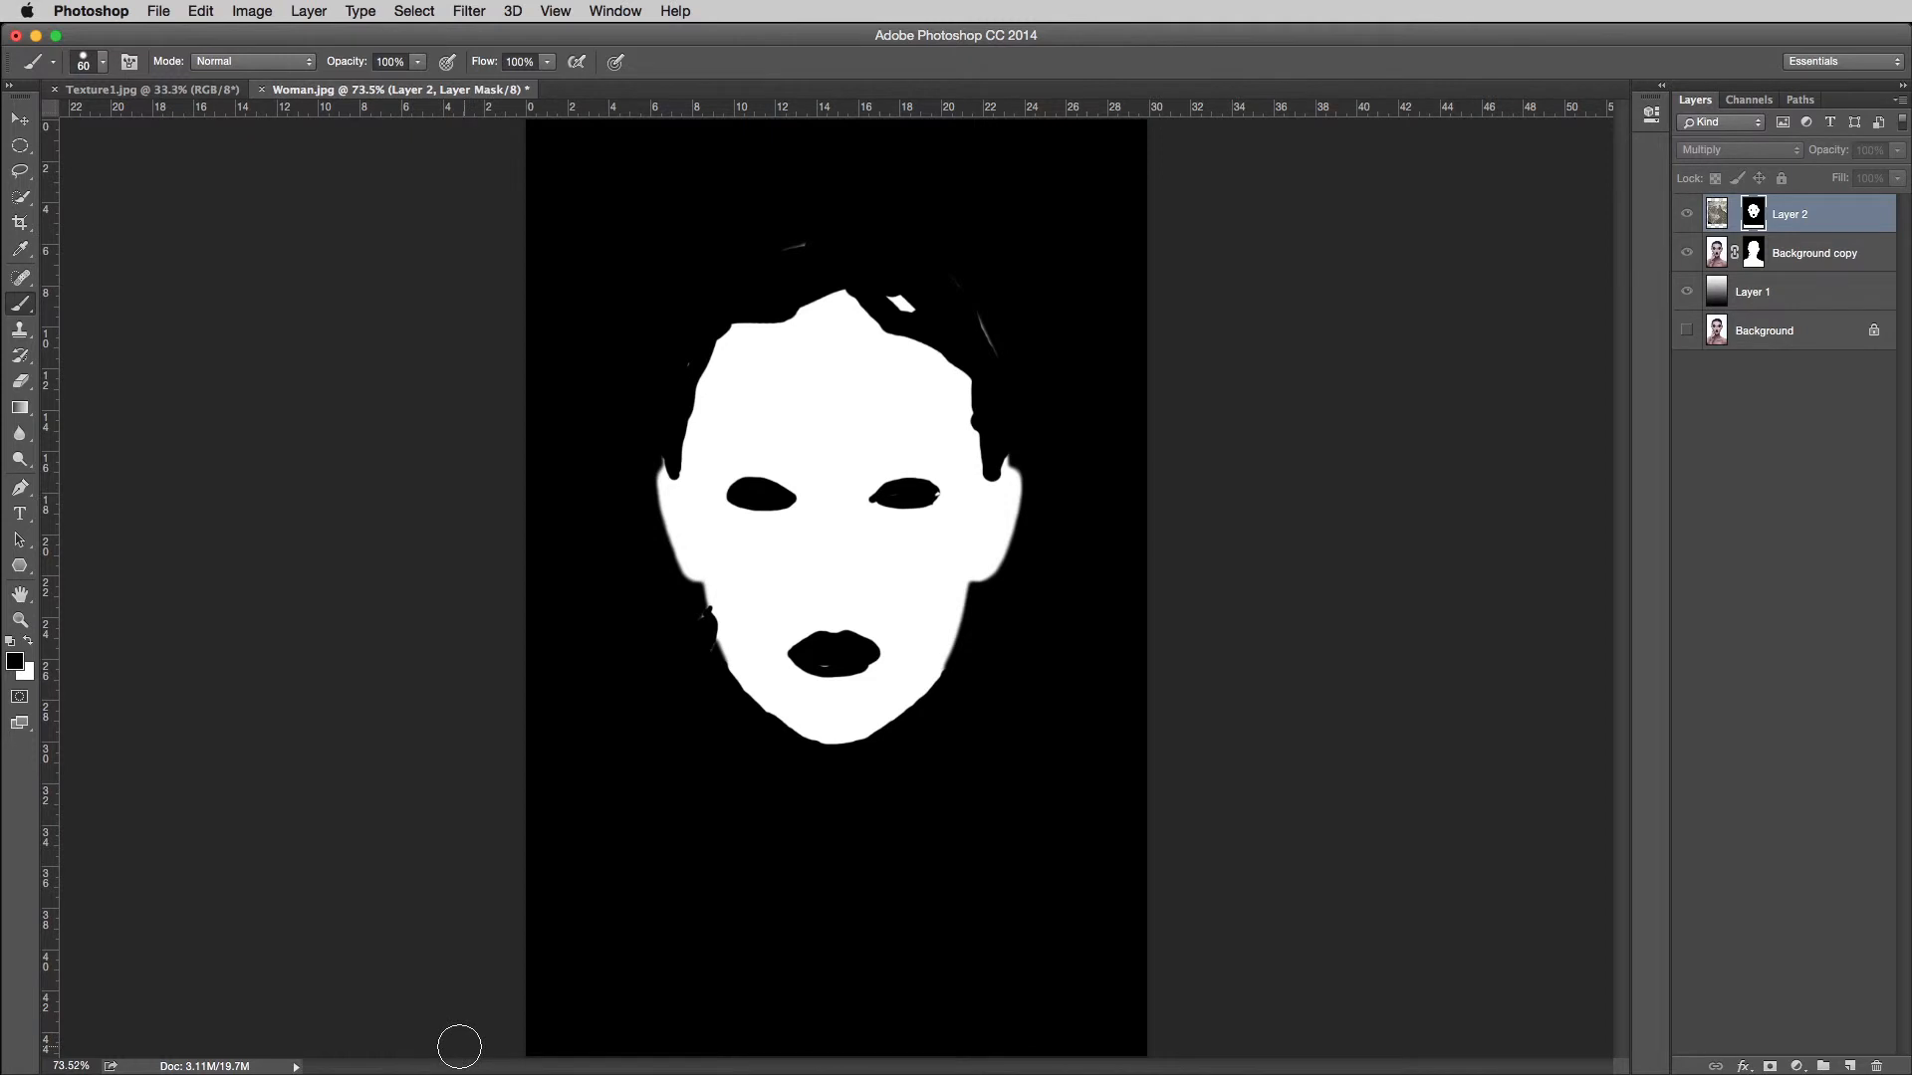
- Paint black over the white specks inside the lips and beside the jaw on the Layer 2 mask using a smaller brush
super+click(833, 261)
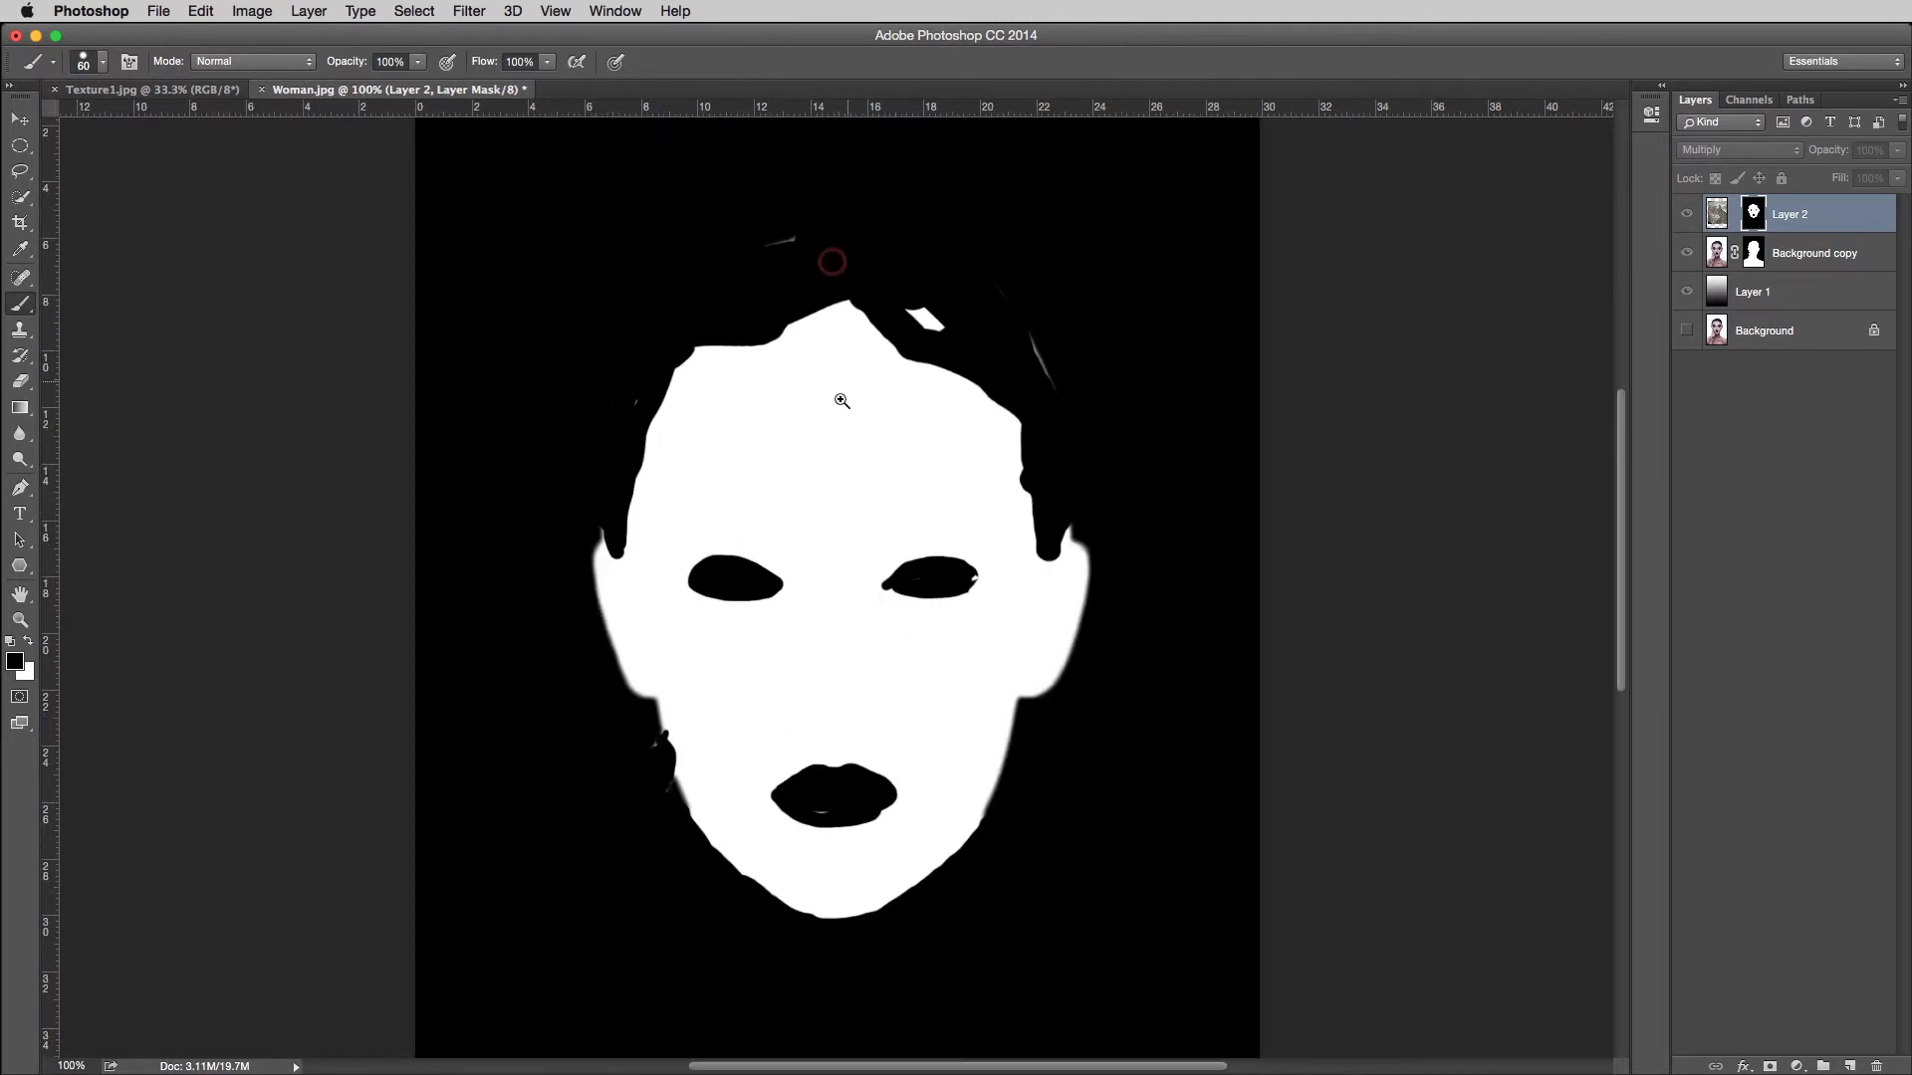
super+click(824, 480)
drag(875, 686, 878, 427)
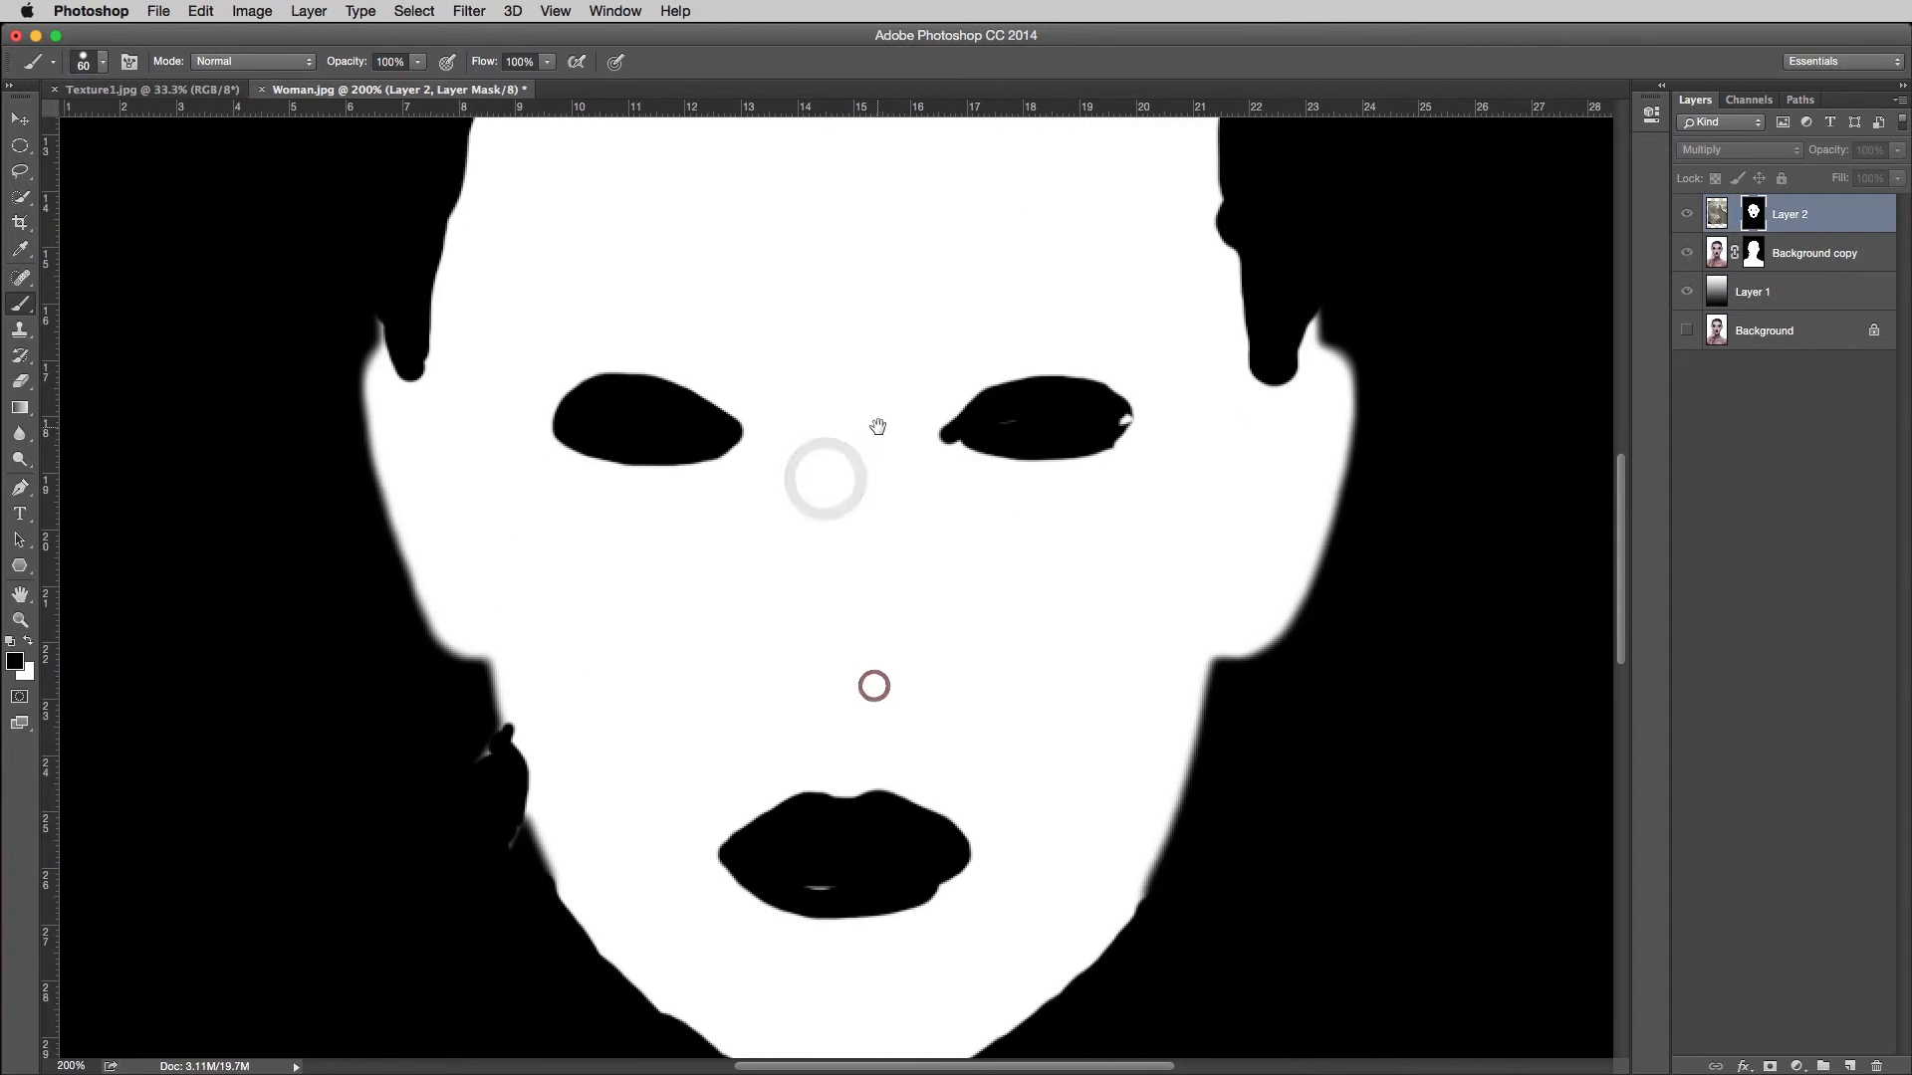
key(bracketleft)
key(bracketleft)
key(bracketleft)
drag(816, 863, 838, 863)
drag(474, 759, 488, 837)
- Paint out the white speck at the outer corner of the eye on the Layer 2 mask with a 10 px brush
key(bracketleft)
key(bracketleft)
key(bracketleft)
key(bracketleft)
key(bracketleft)
click(1122, 409)
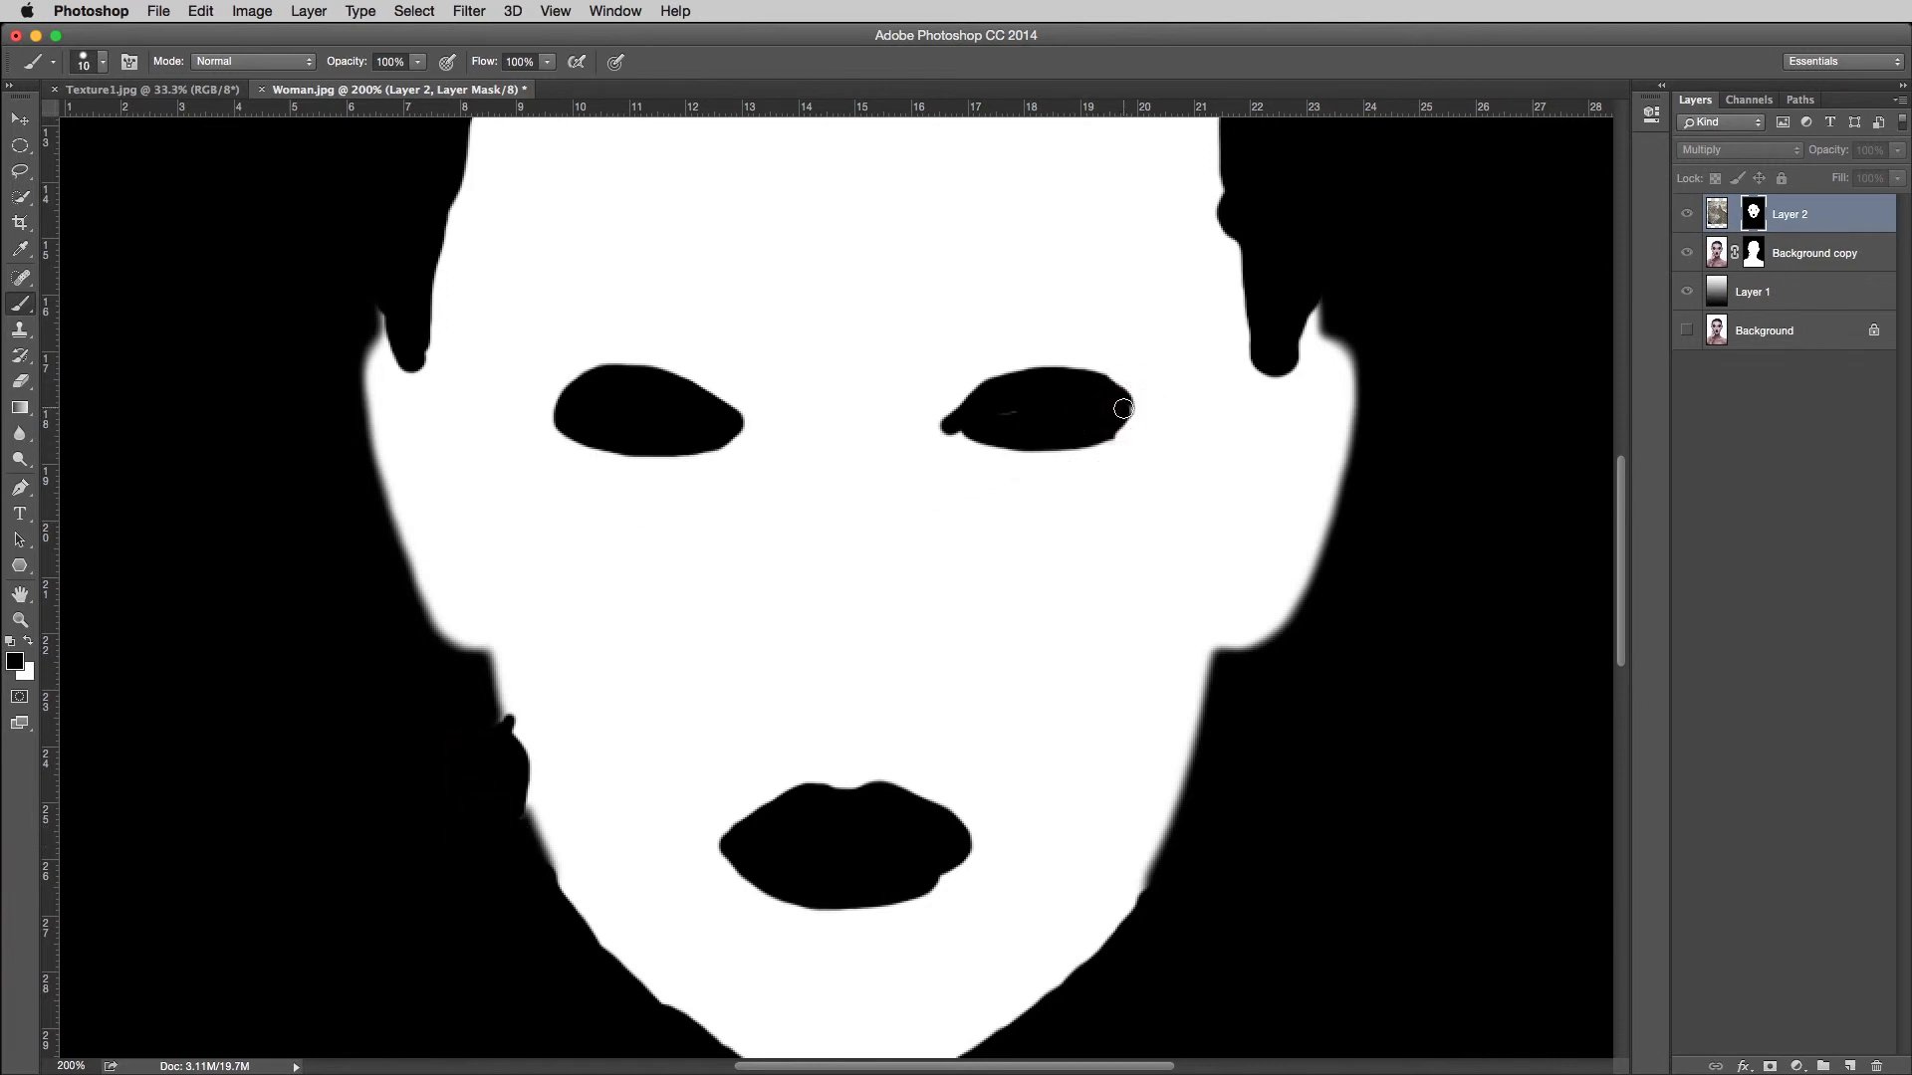
- Paint out the white patch and stray streaks in the hair area of the Layer 2 mask with a 30 px brush
scroll(1122, 409, up, 8)
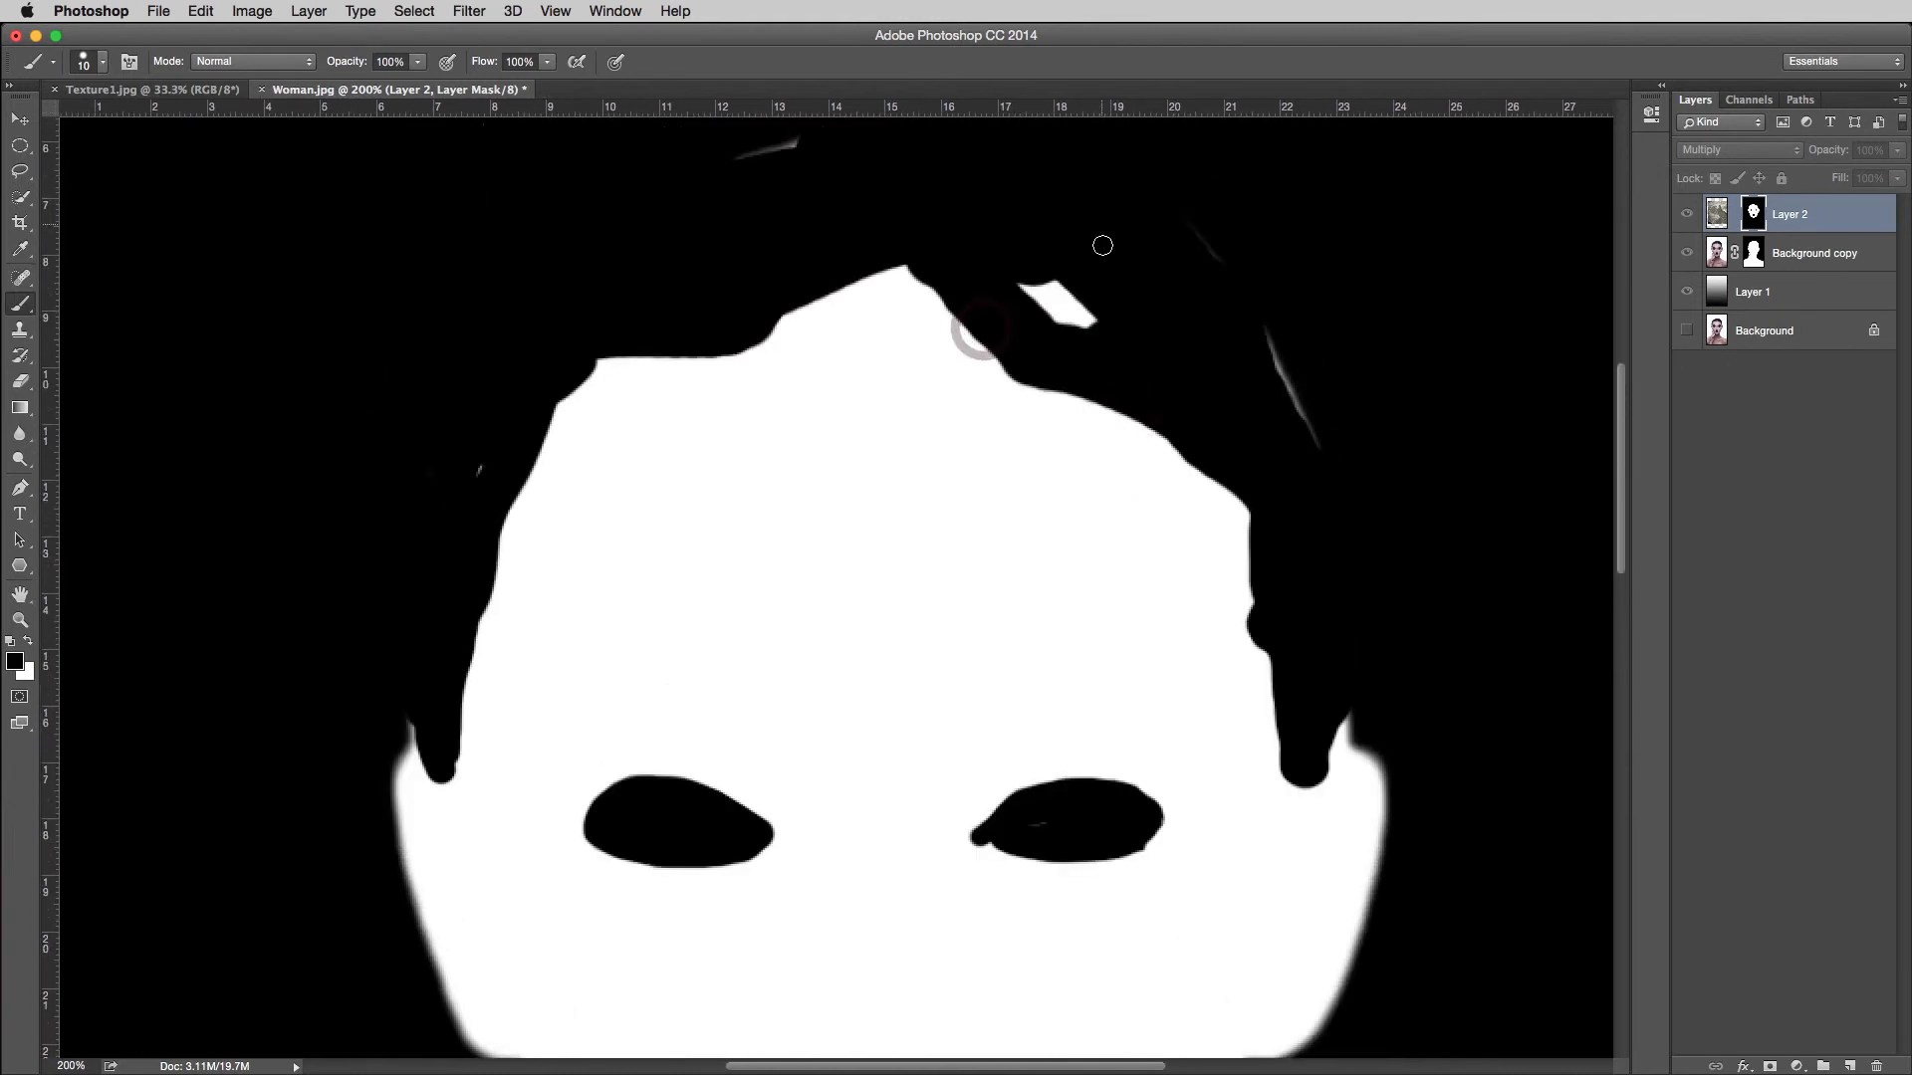
key(bracketright)
key(bracketright)
drag(1087, 317, 1016, 278)
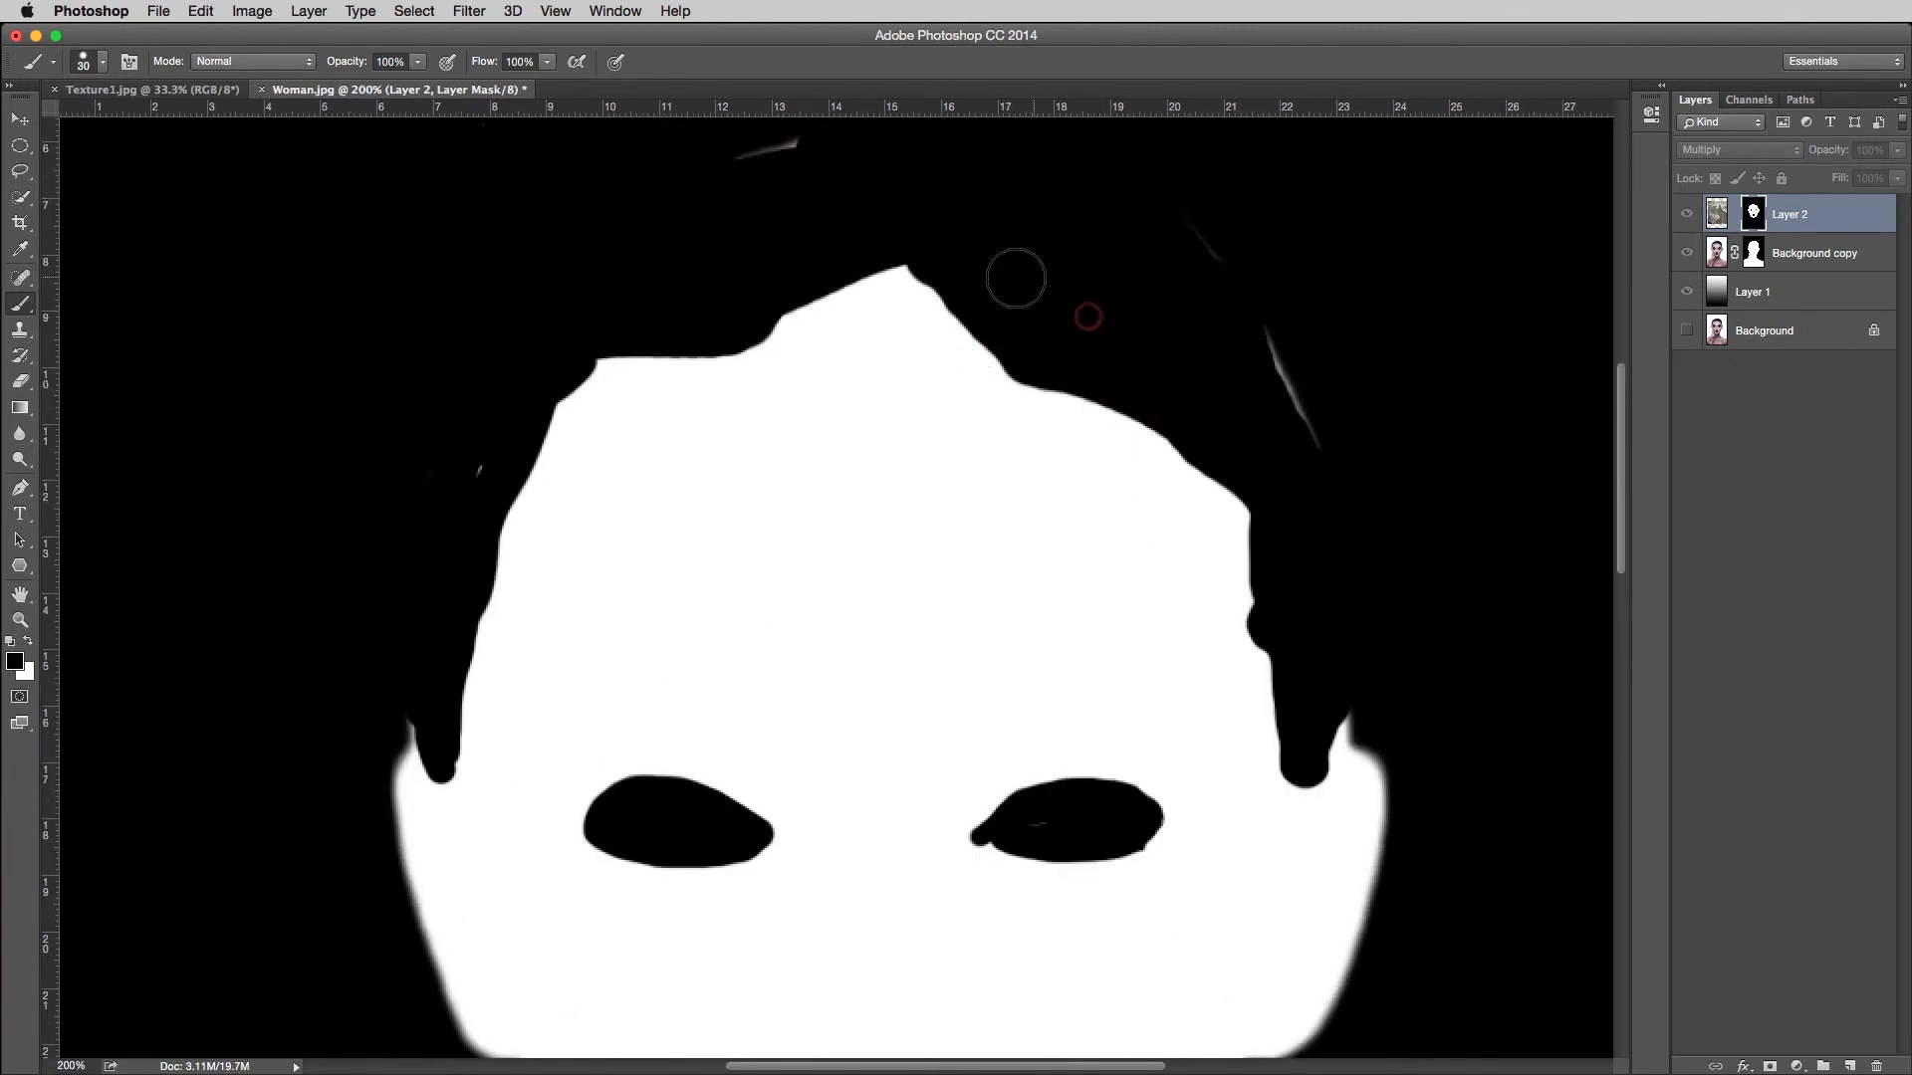
drag(1292, 433, 1258, 312)
drag(816, 154, 710, 166)
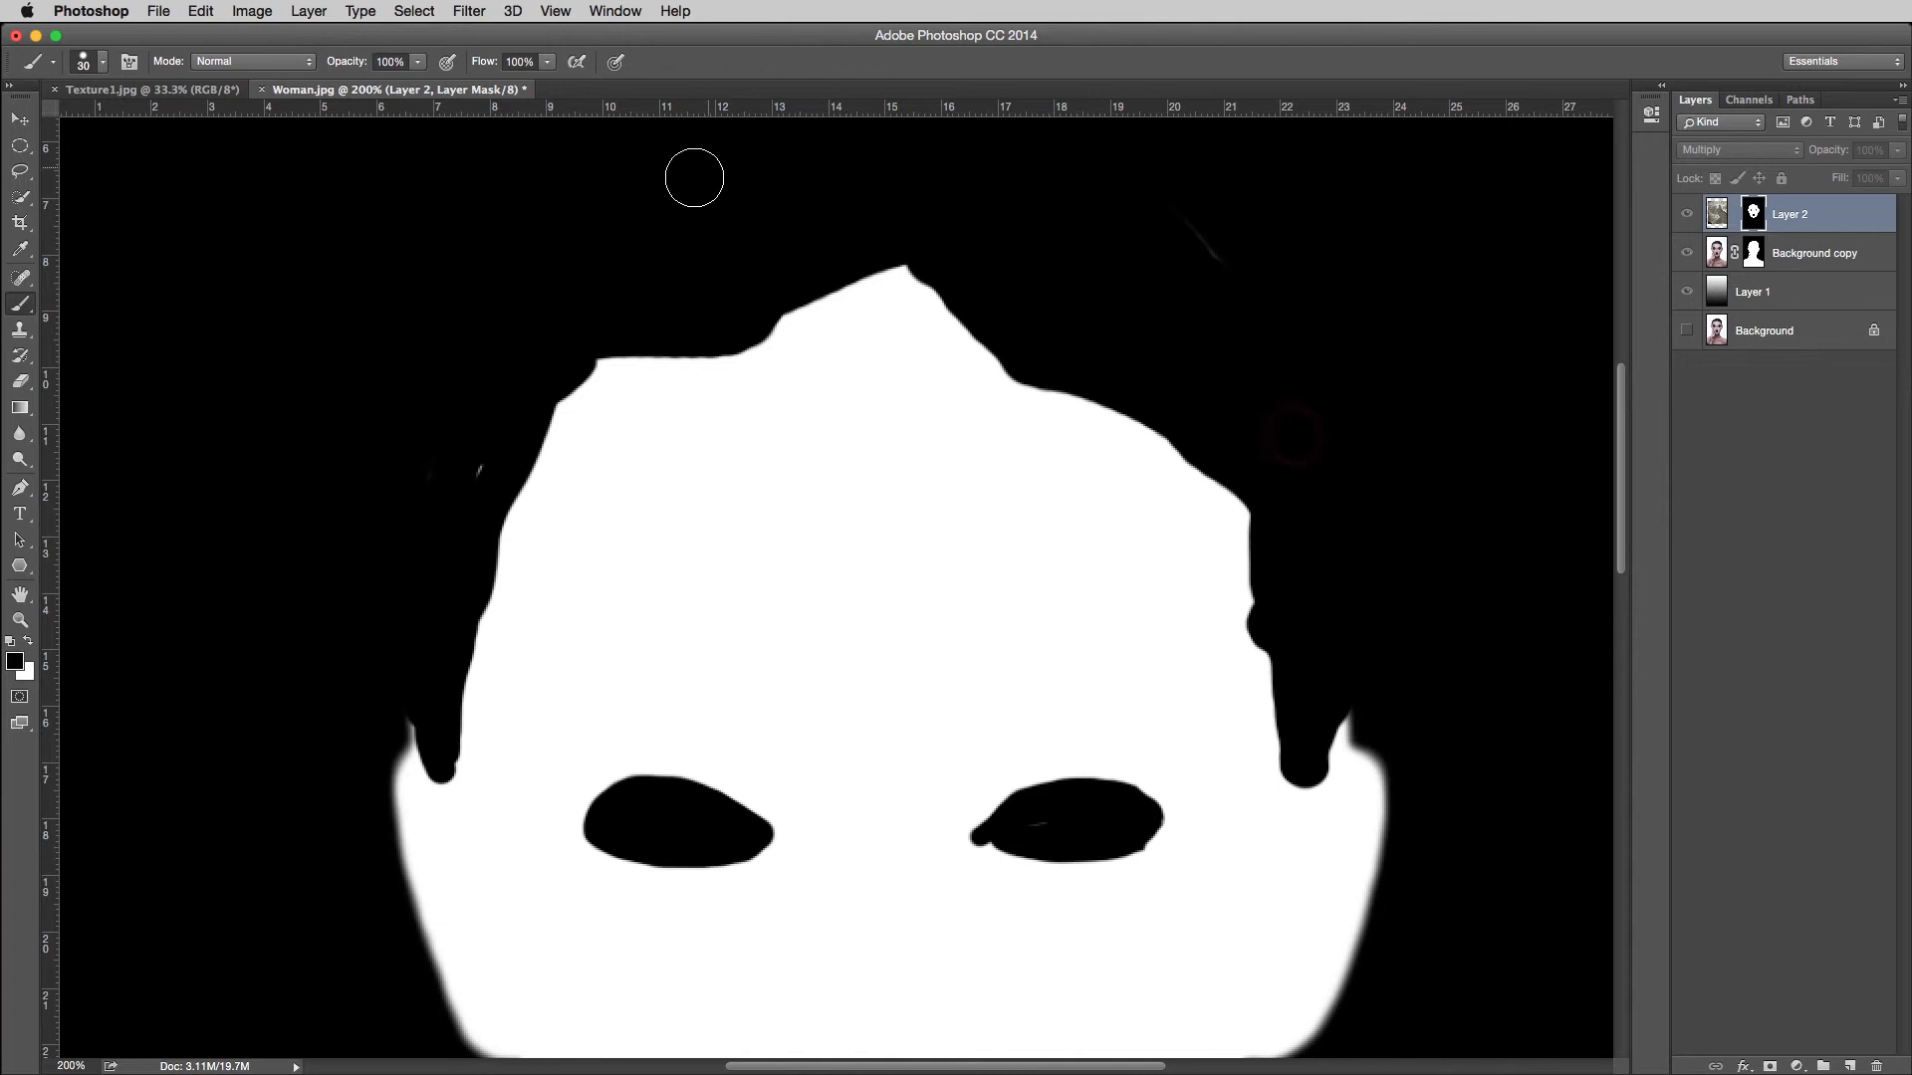
mouse_move(452, 428)
mouse_down()
mouse_move(444, 520)
mouse_move(444, 490)
mouse_up()
- Leave the mask-only view of Layer 2 and display the whole composite
alt+click(971, 629)
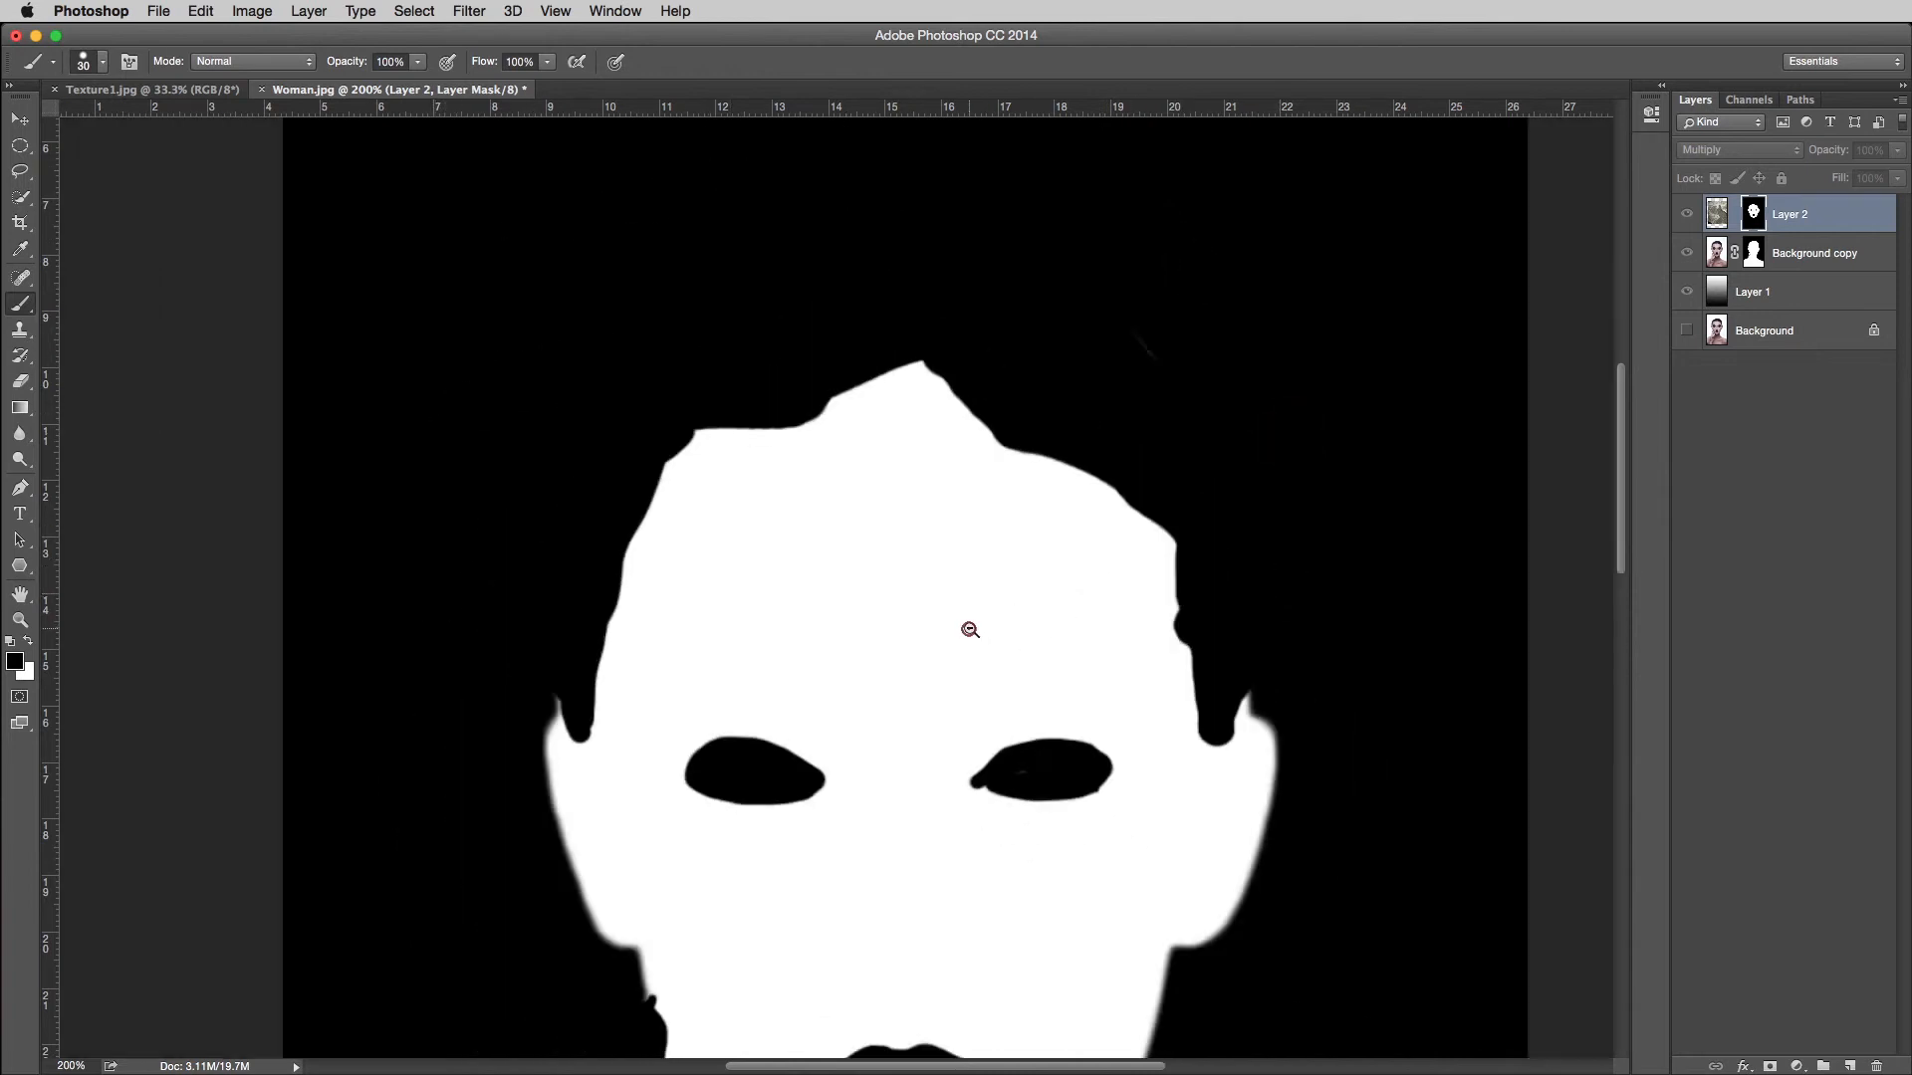
alt+click(971, 629)
alt+click(971, 629)
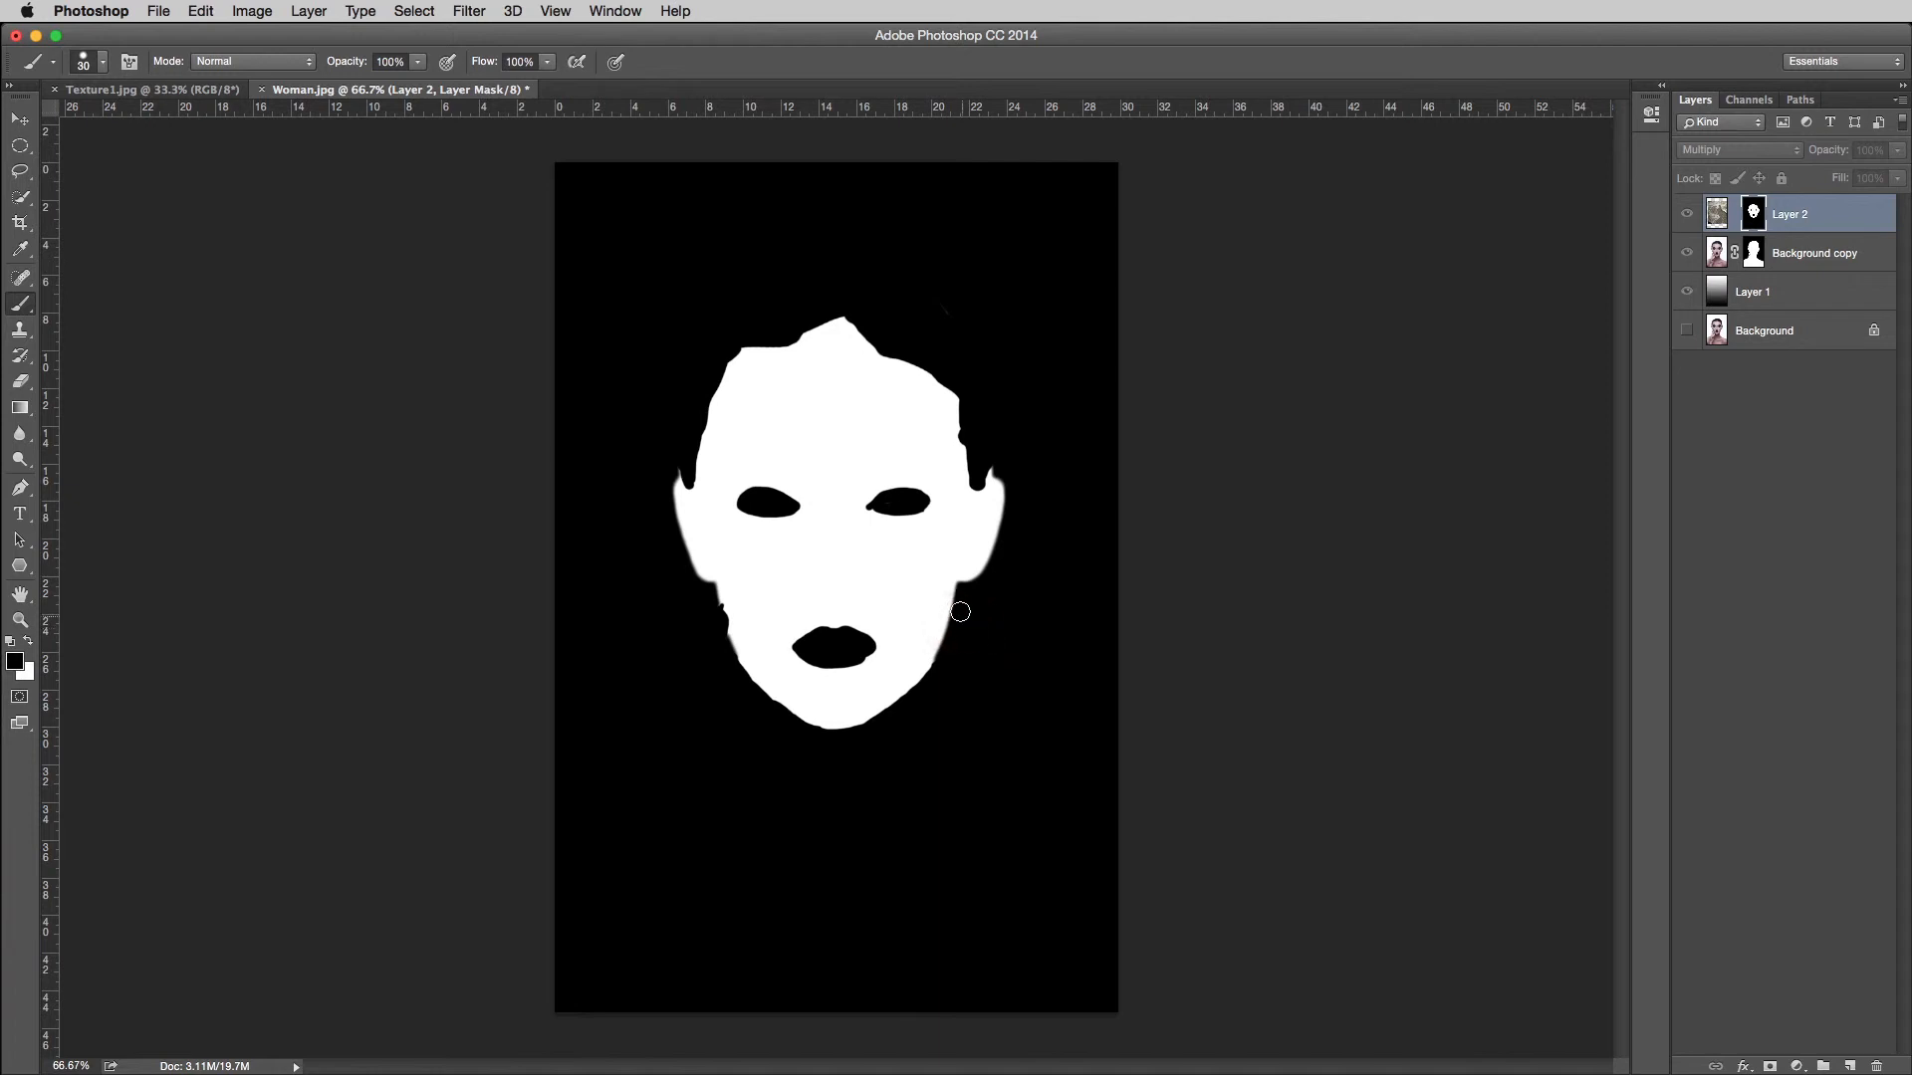
alt+click(1753, 213)
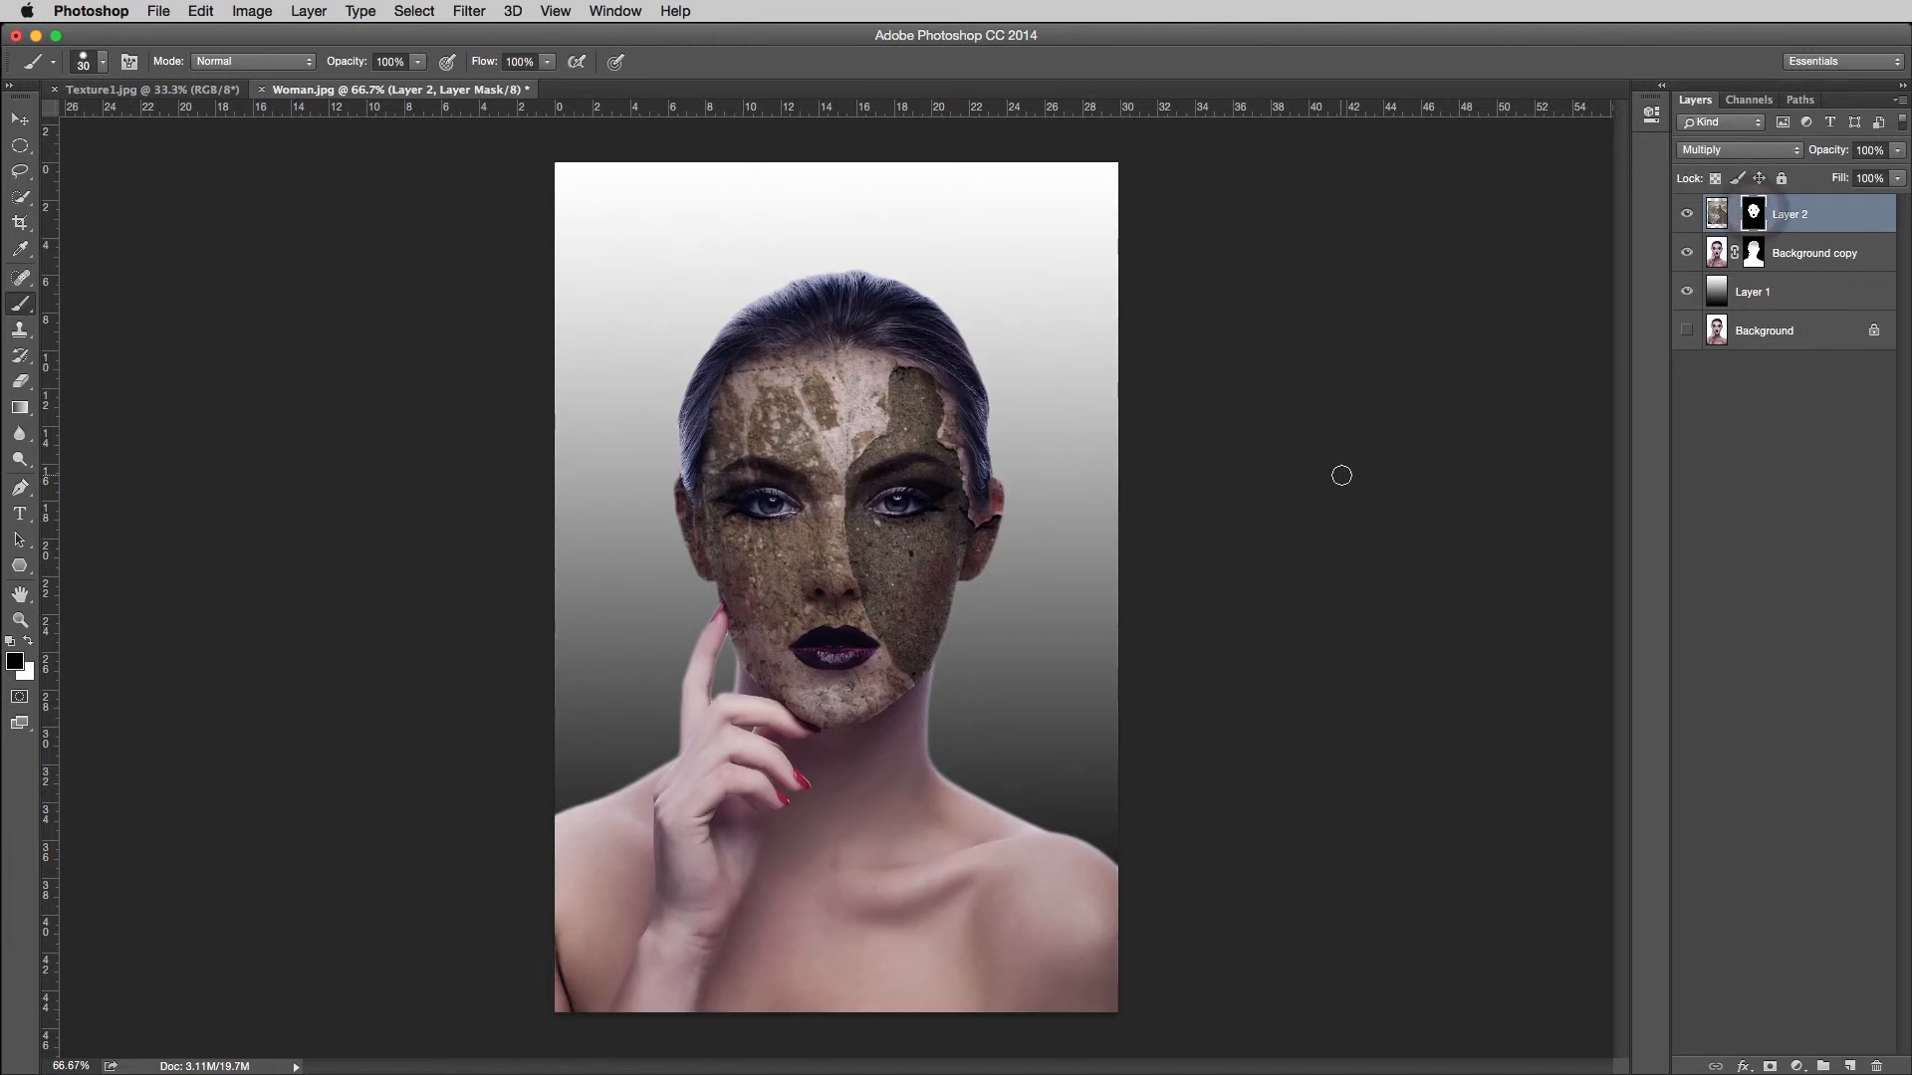
- Add a Levels adjustment layer above Layer 2 with the white input level at 198 and the midtones at 1.24
click(1717, 221)
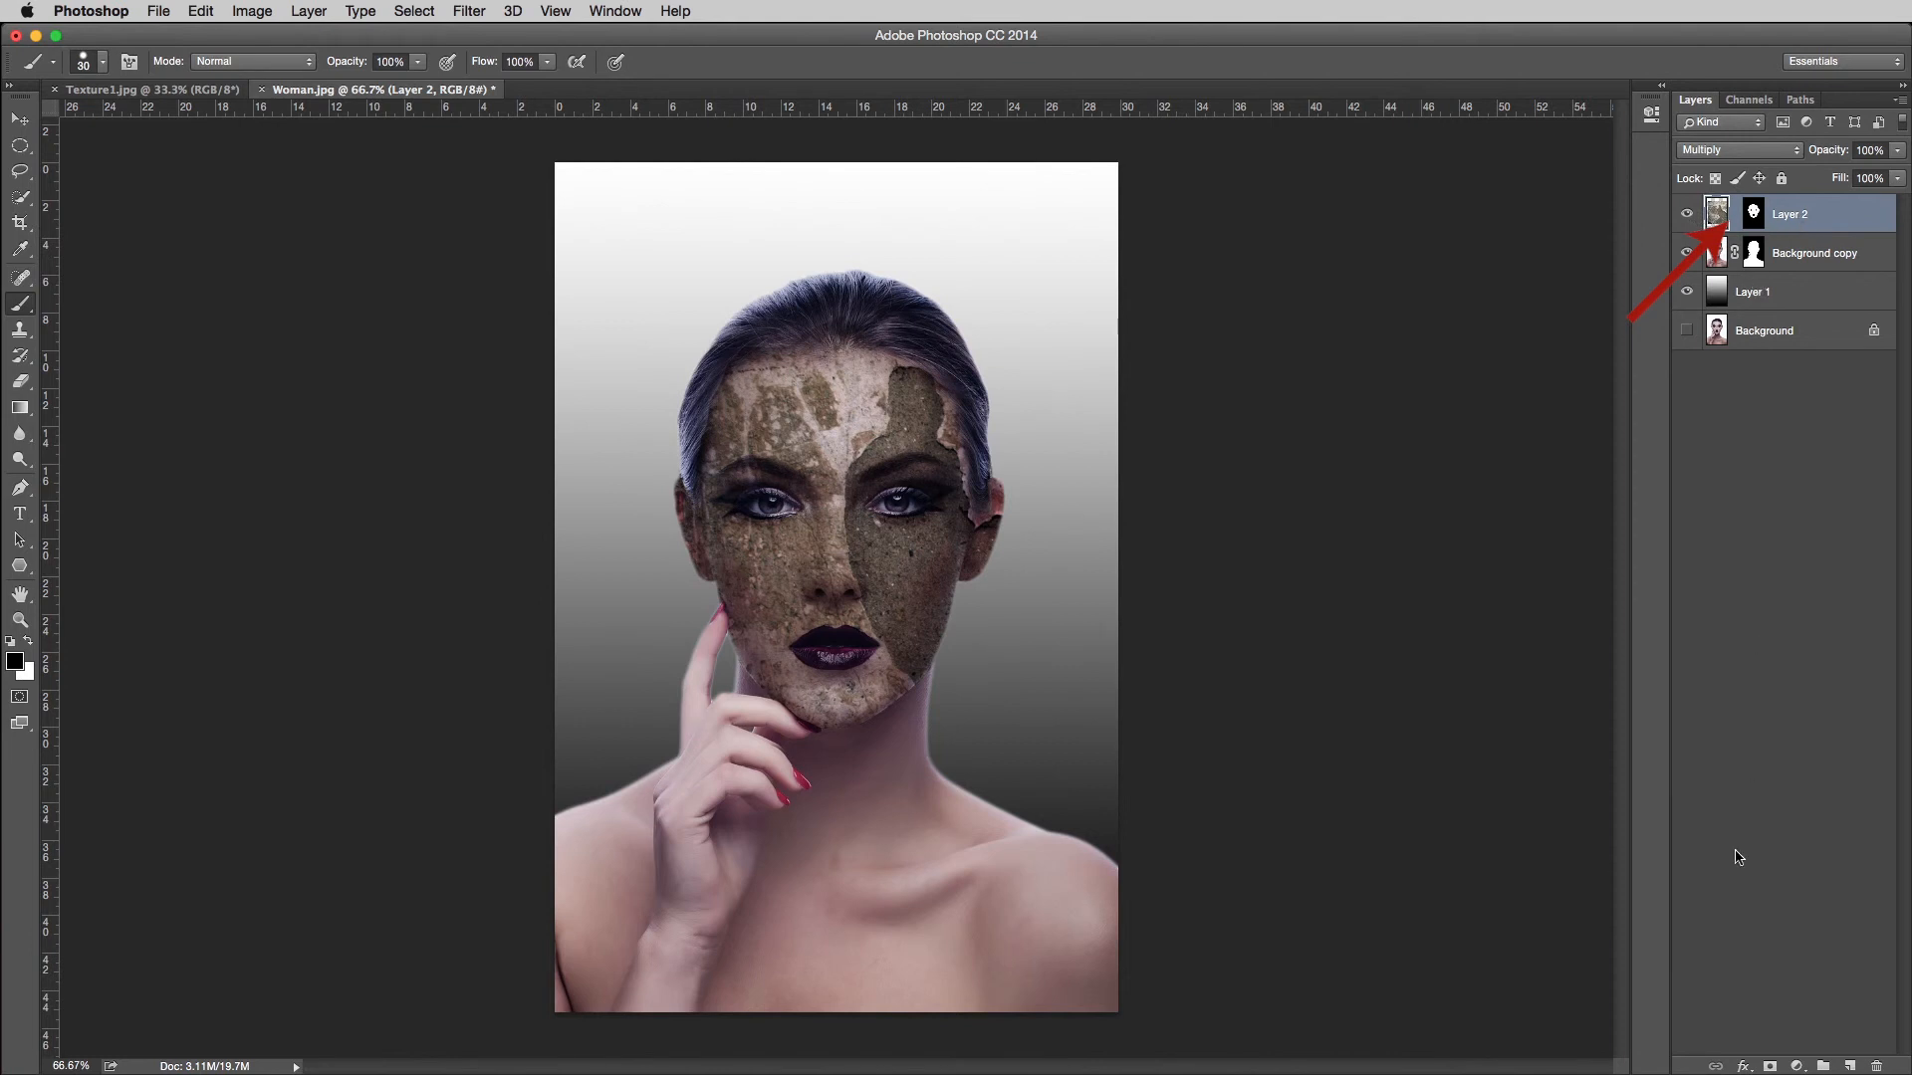
click(1797, 1067)
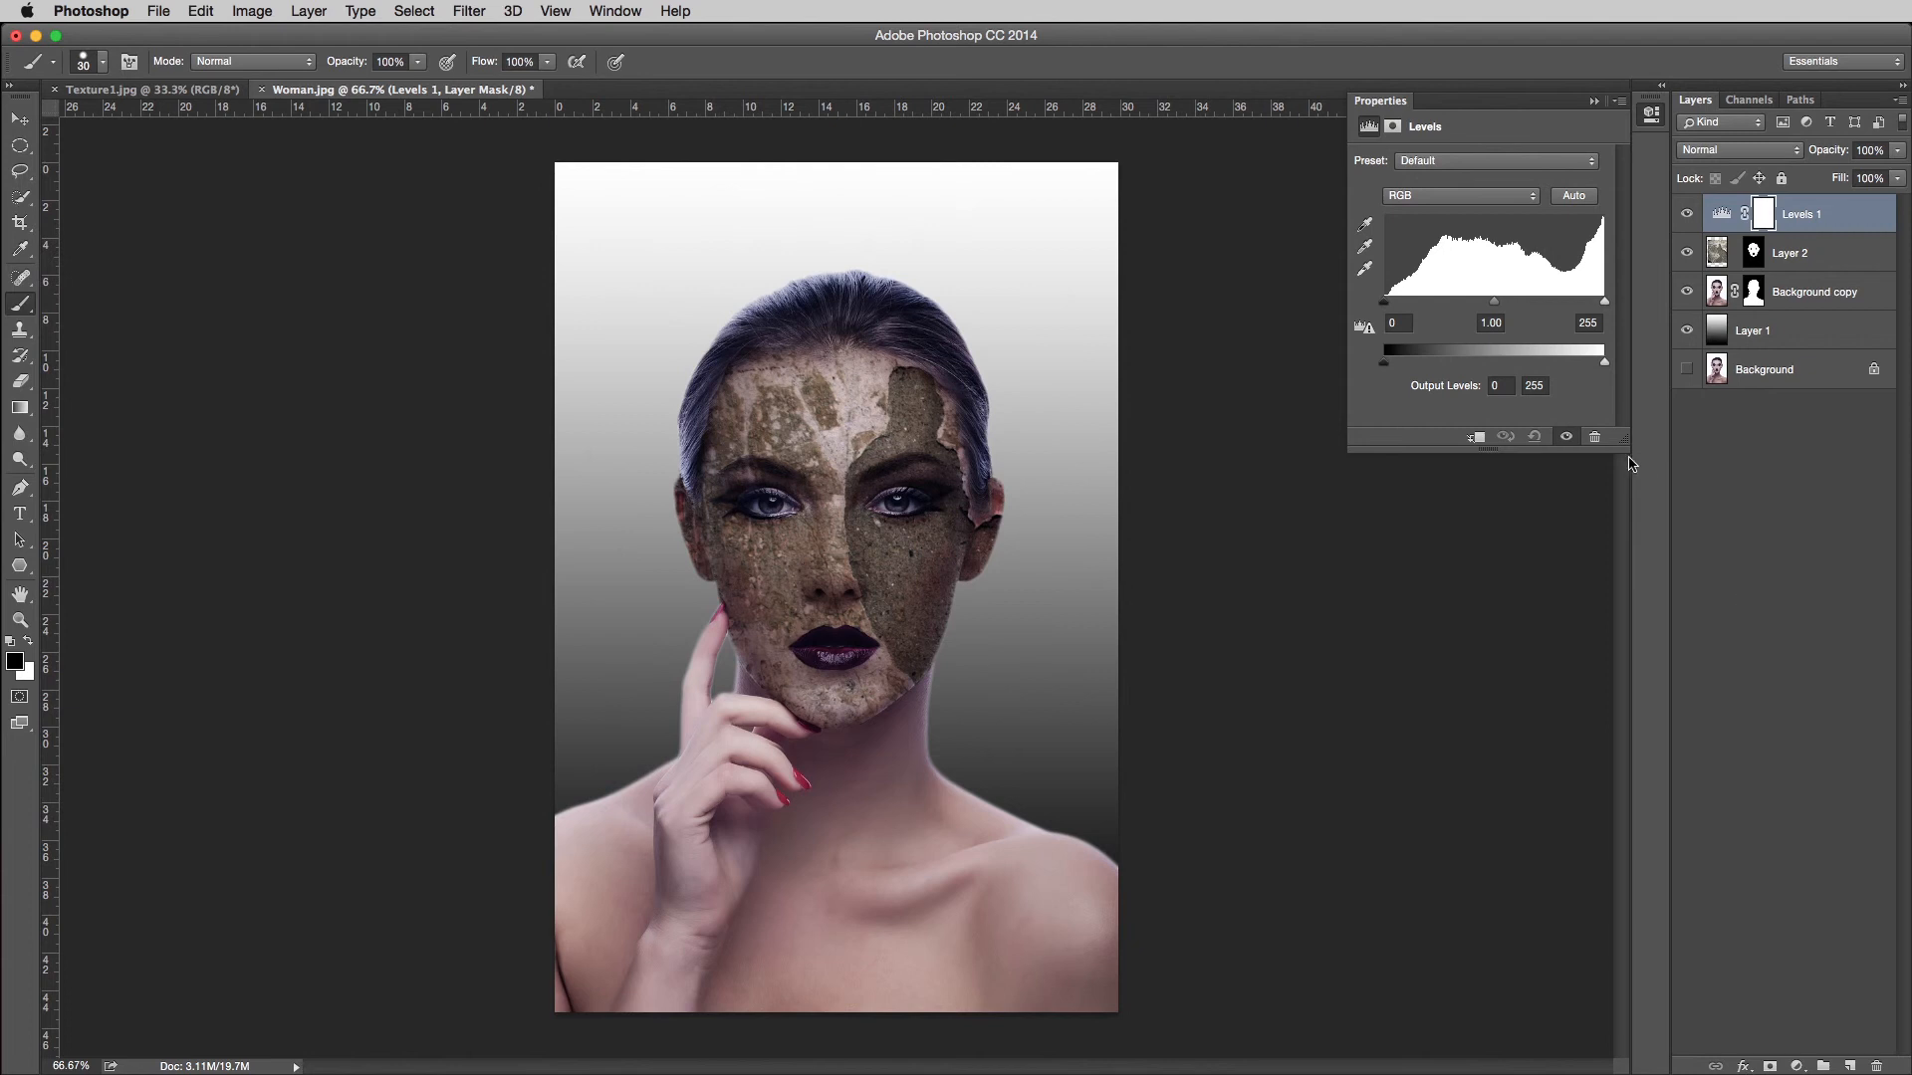
drag(1605, 302, 1469, 301)
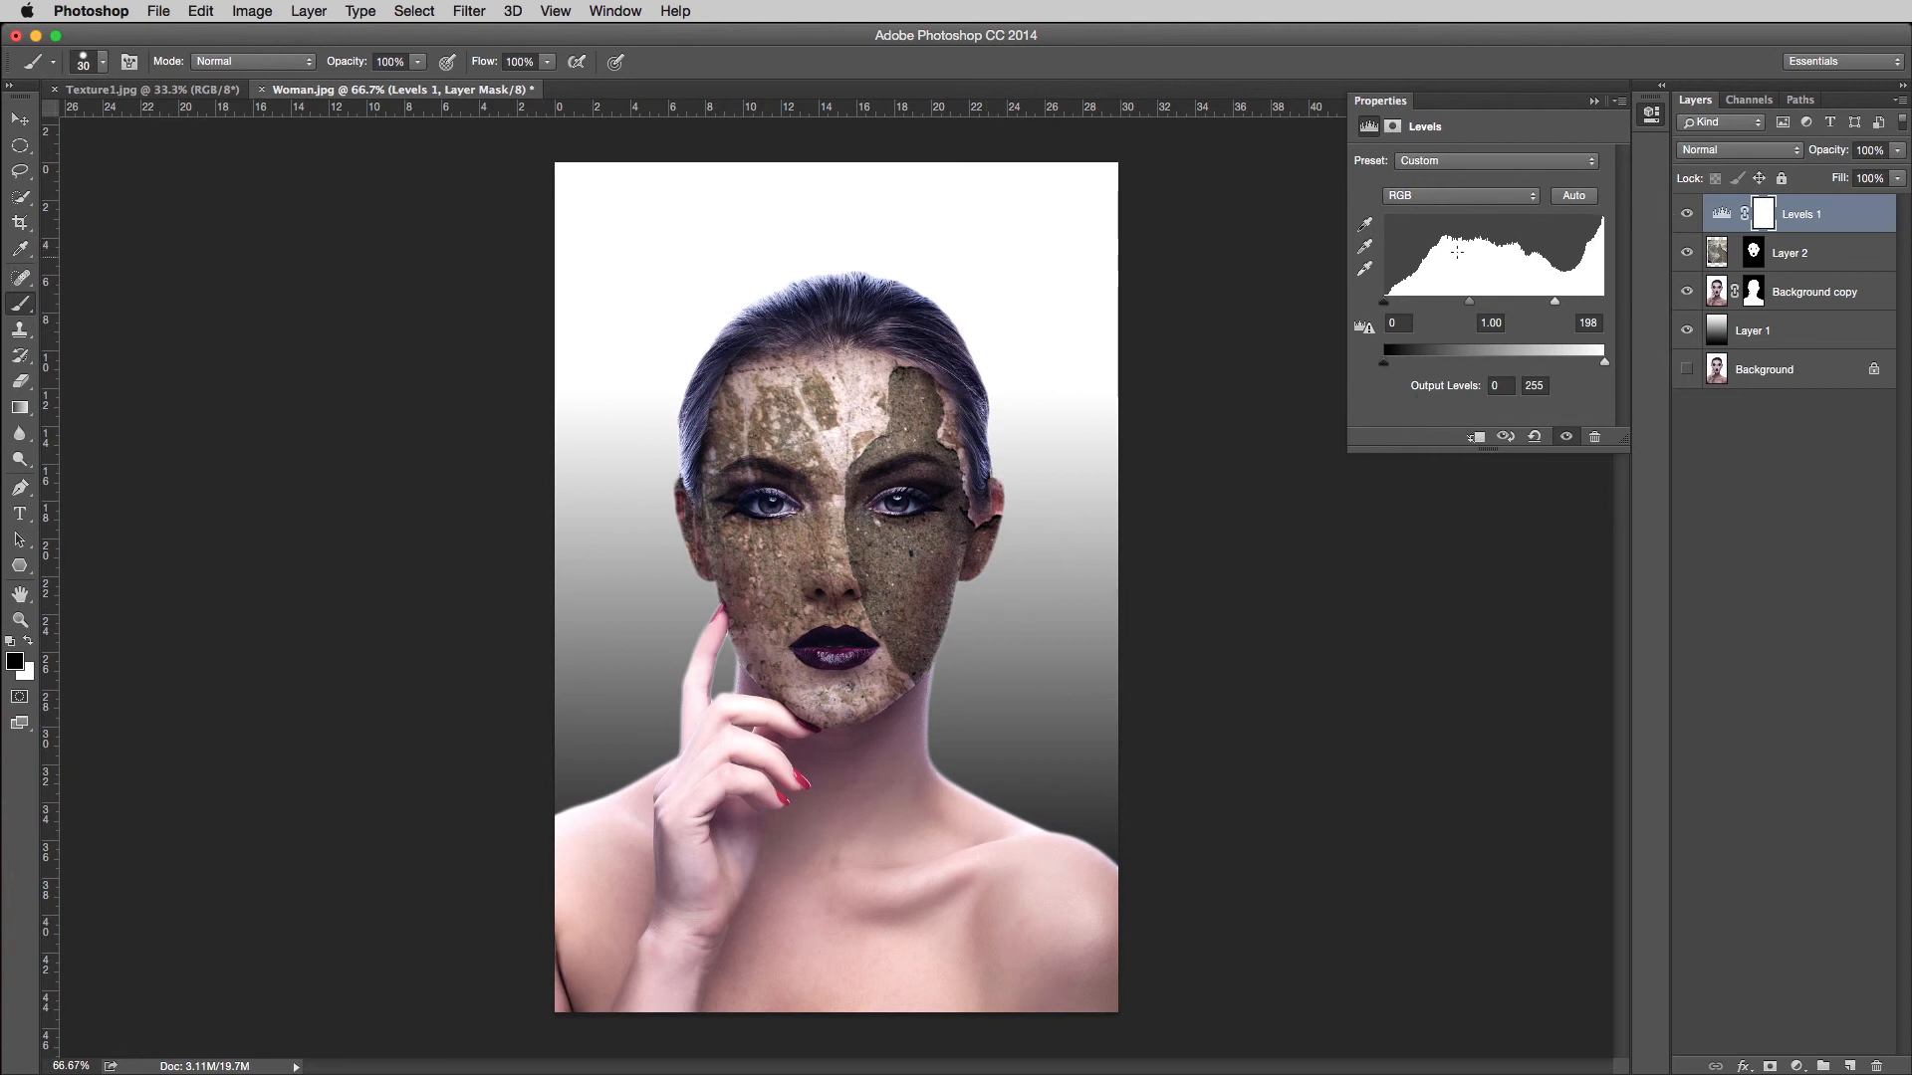
drag(1469, 301, 1456, 306)
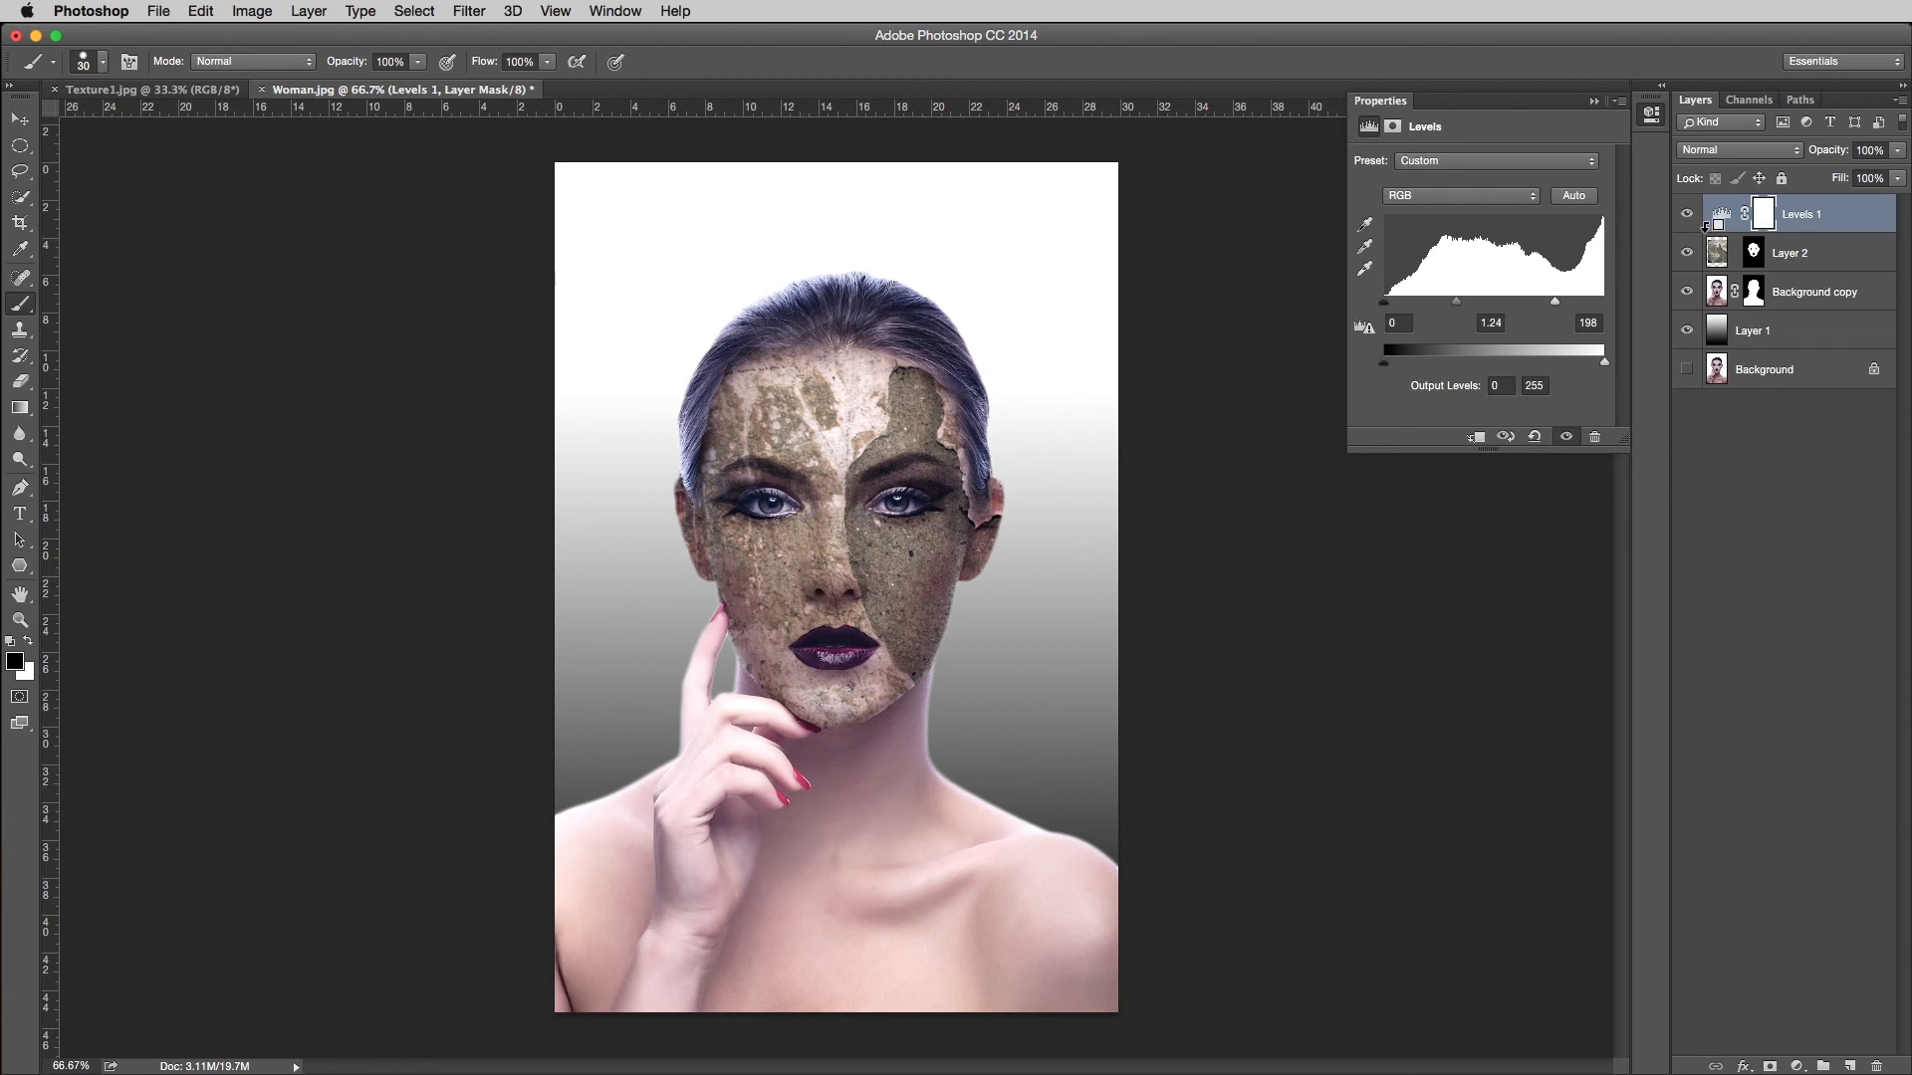
- Clip the Levels adjustment to Layer 2 and set its midtones to 1.28, white input to 221 and output levels to 28 and 239
alt+click(1705, 227)
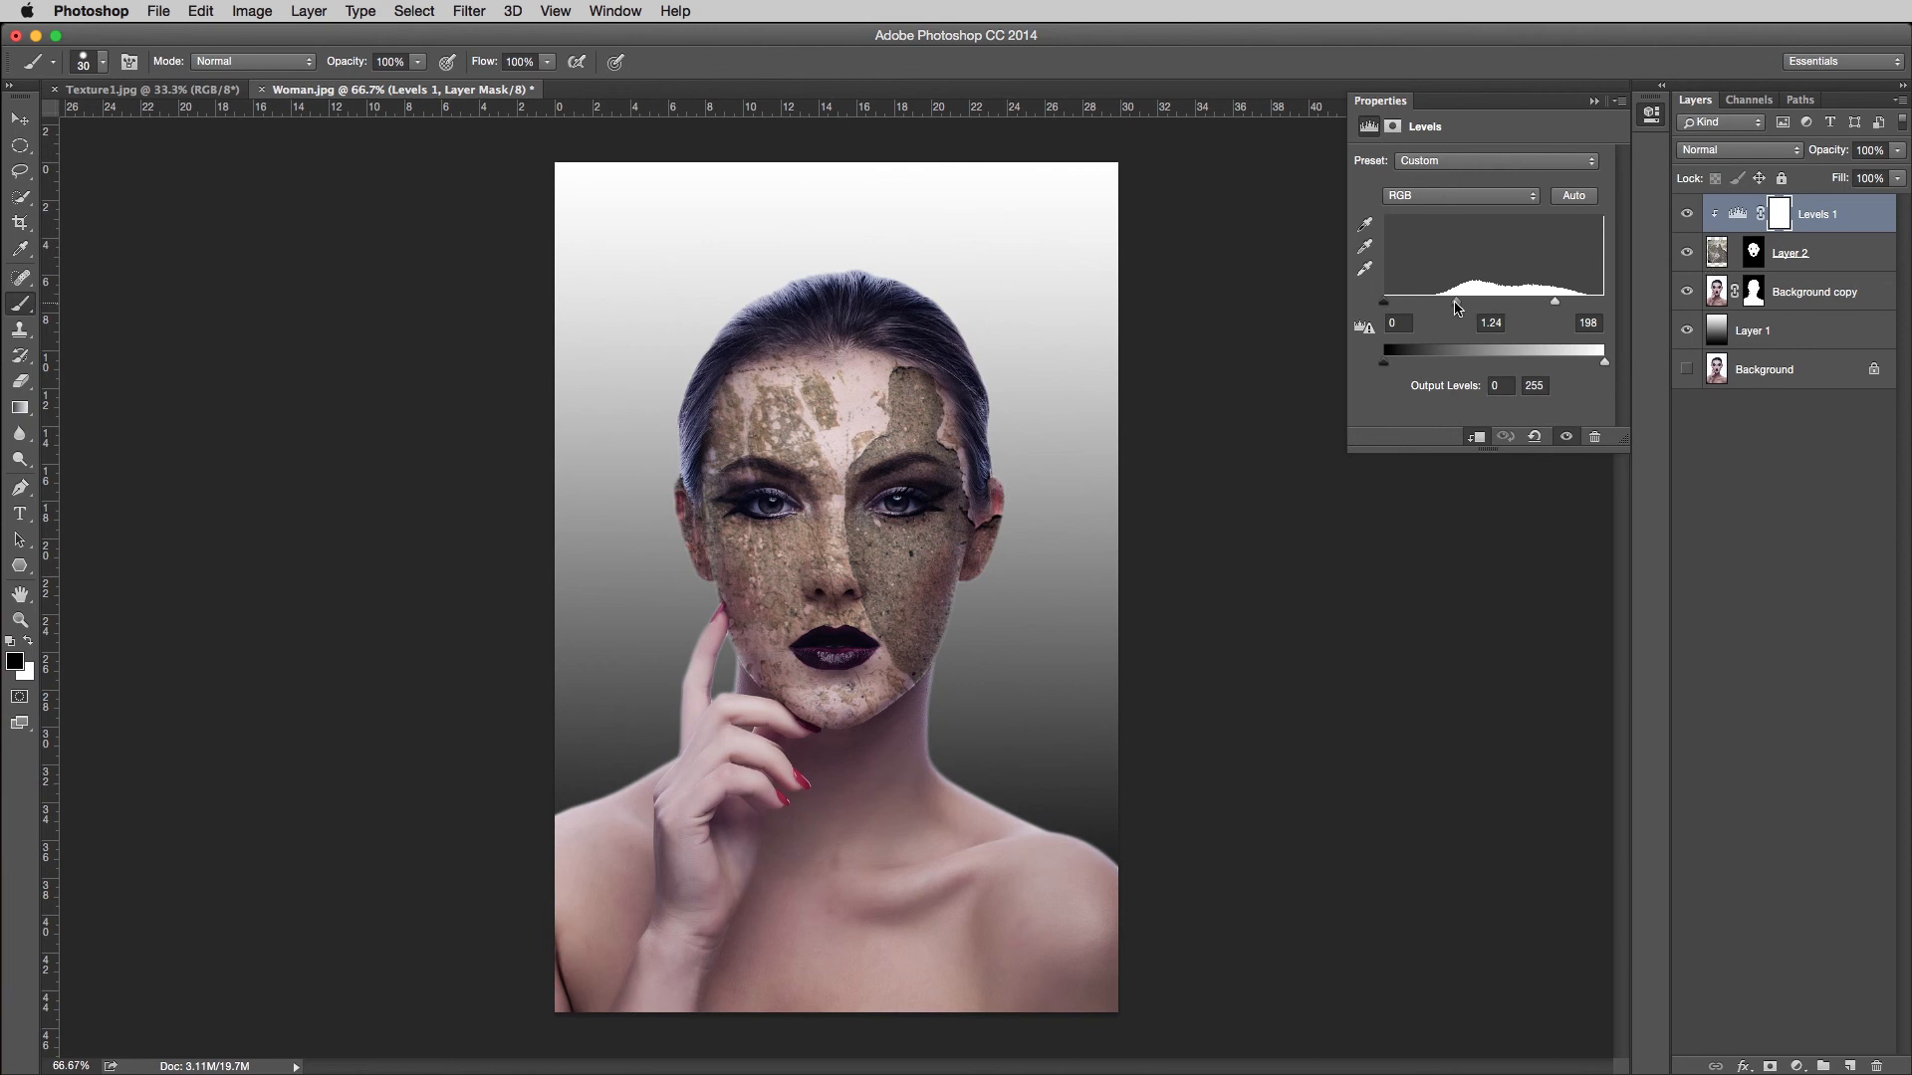
drag(1460, 307, 1590, 365)
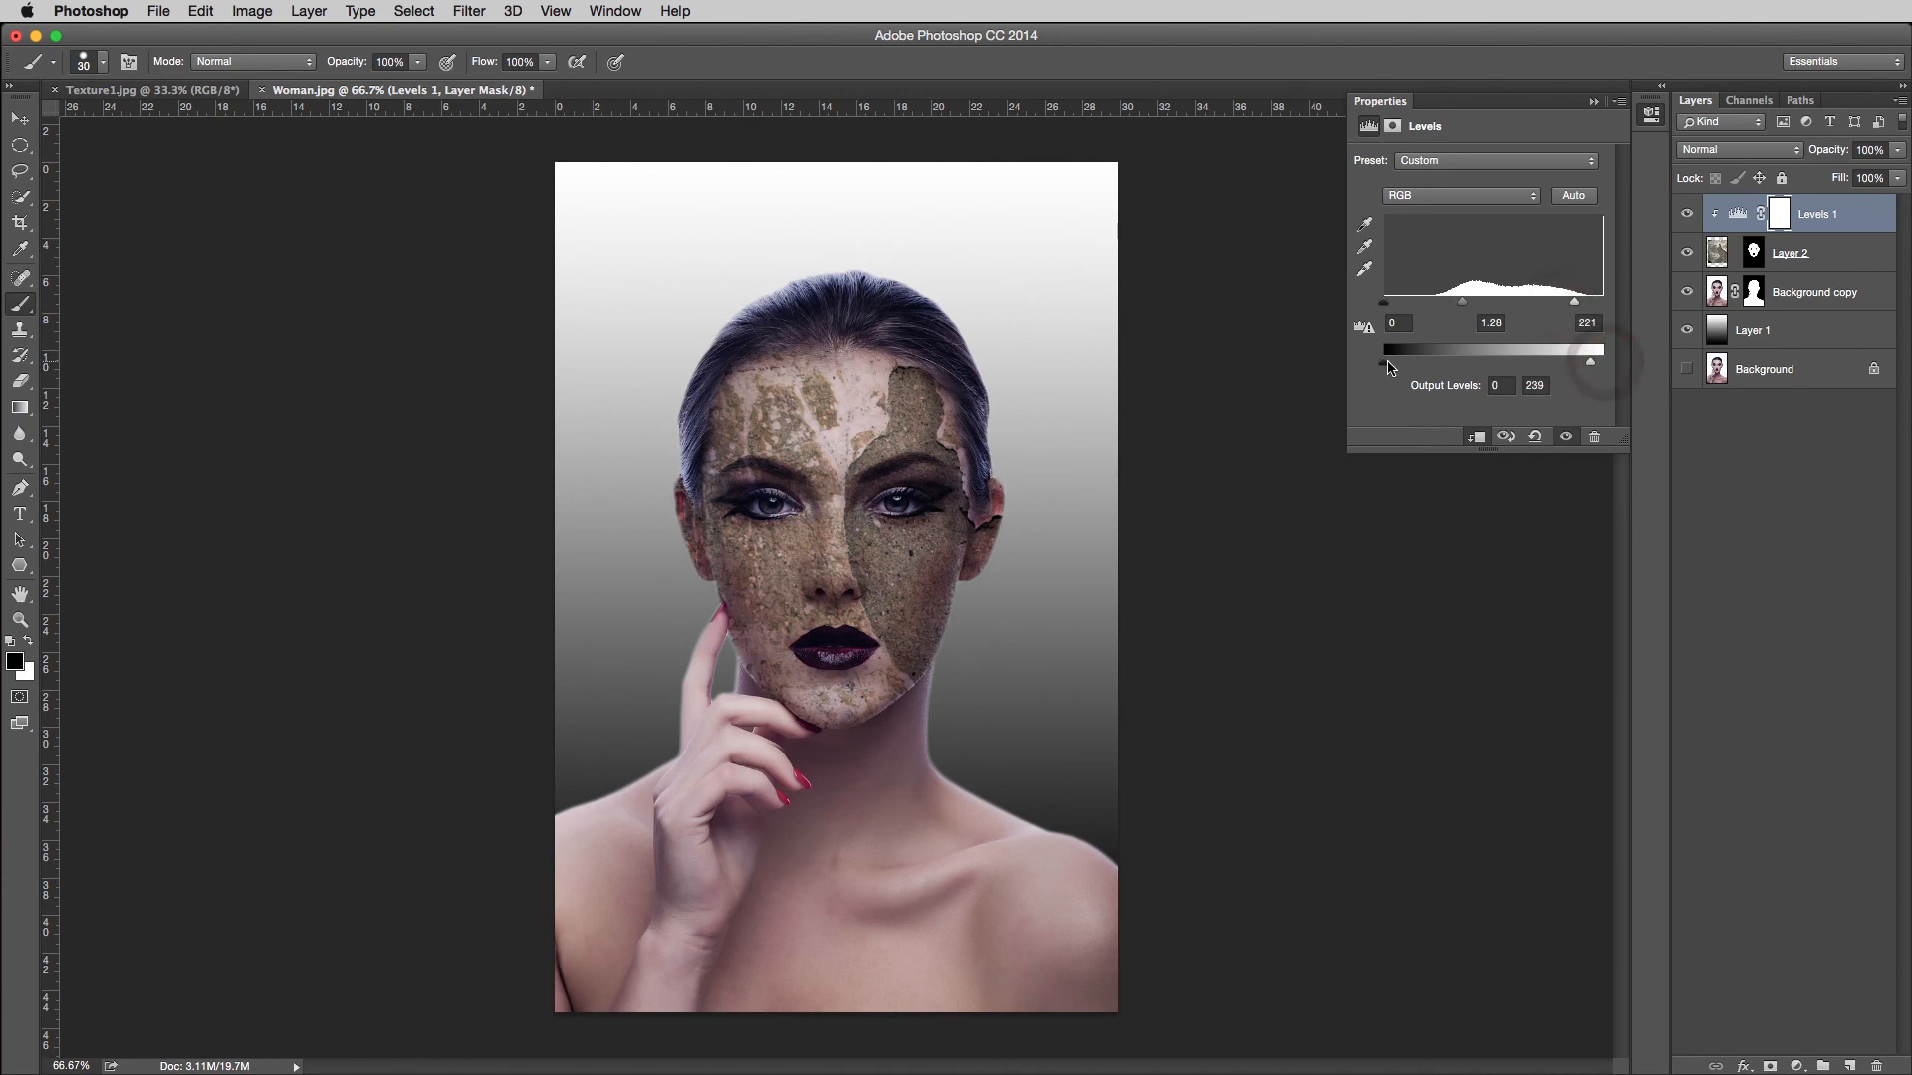
drag(1386, 367, 1406, 370)
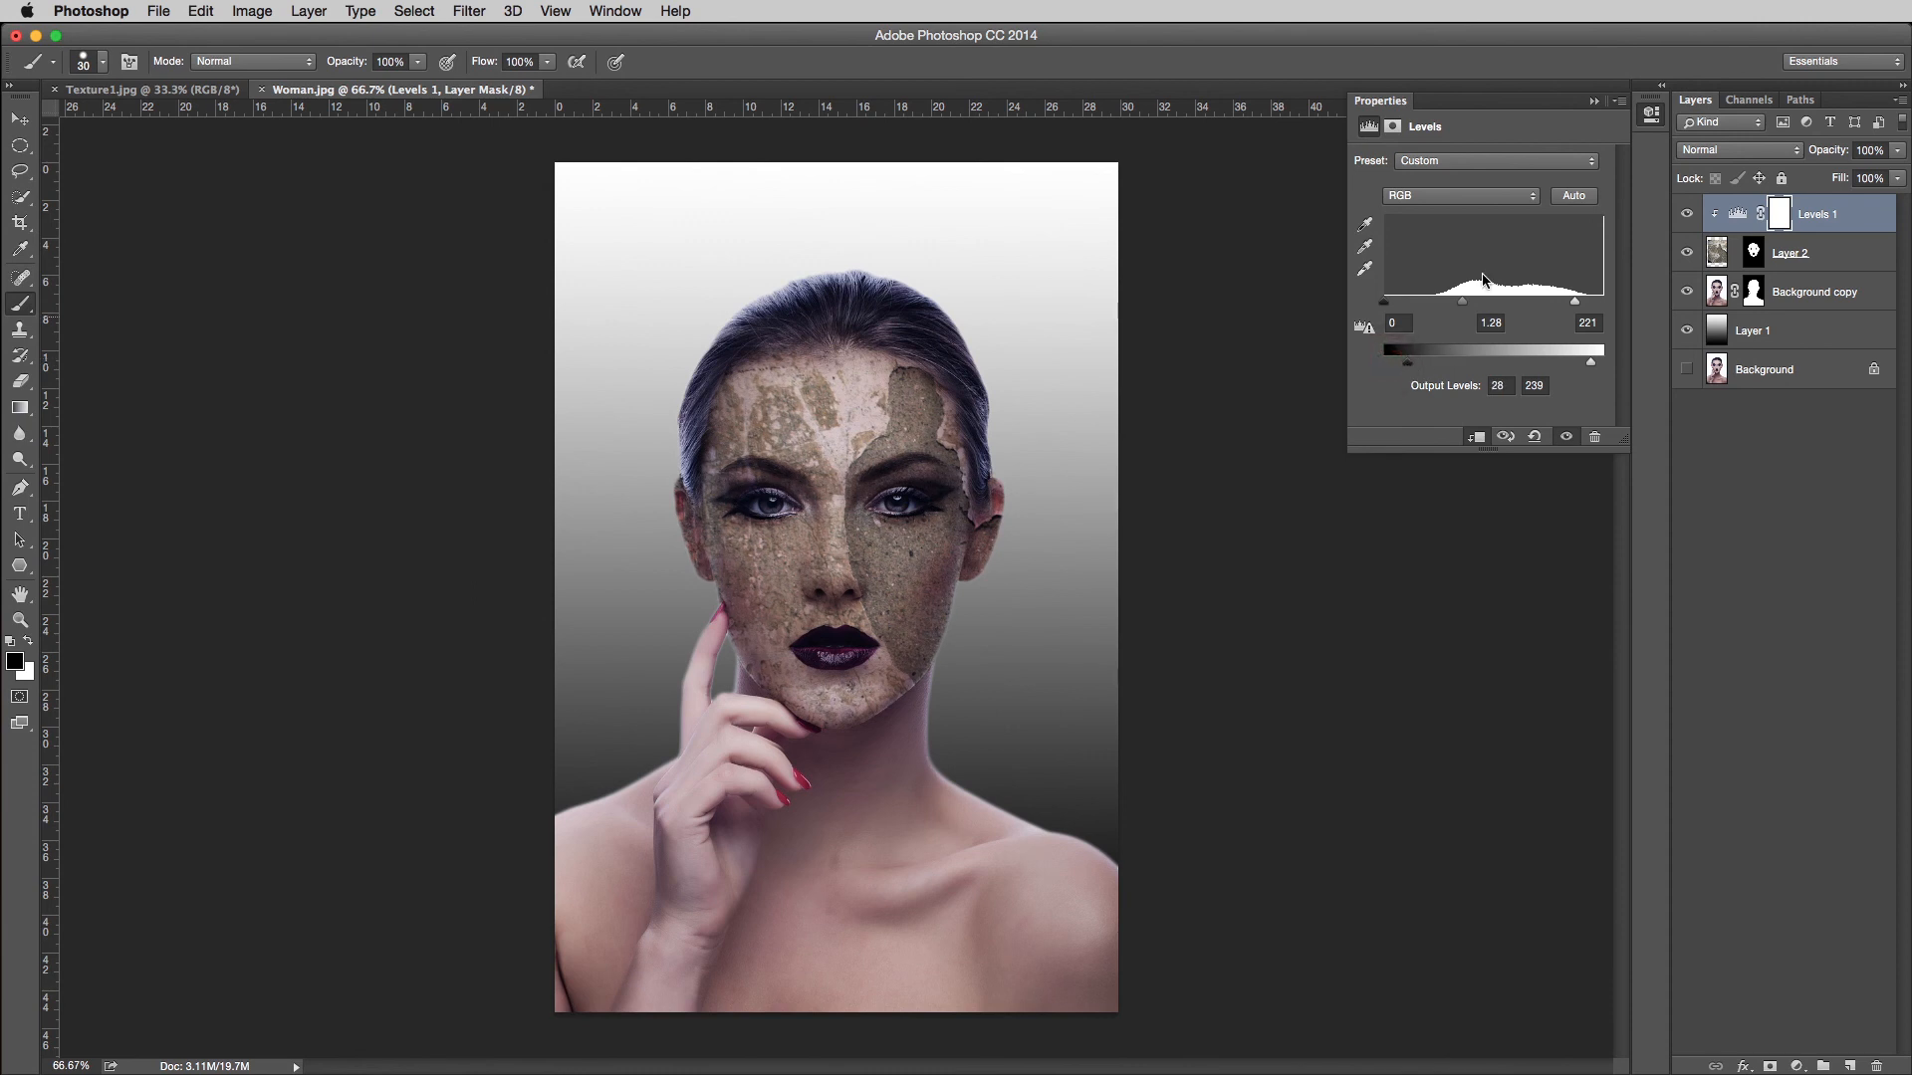
click(1593, 100)
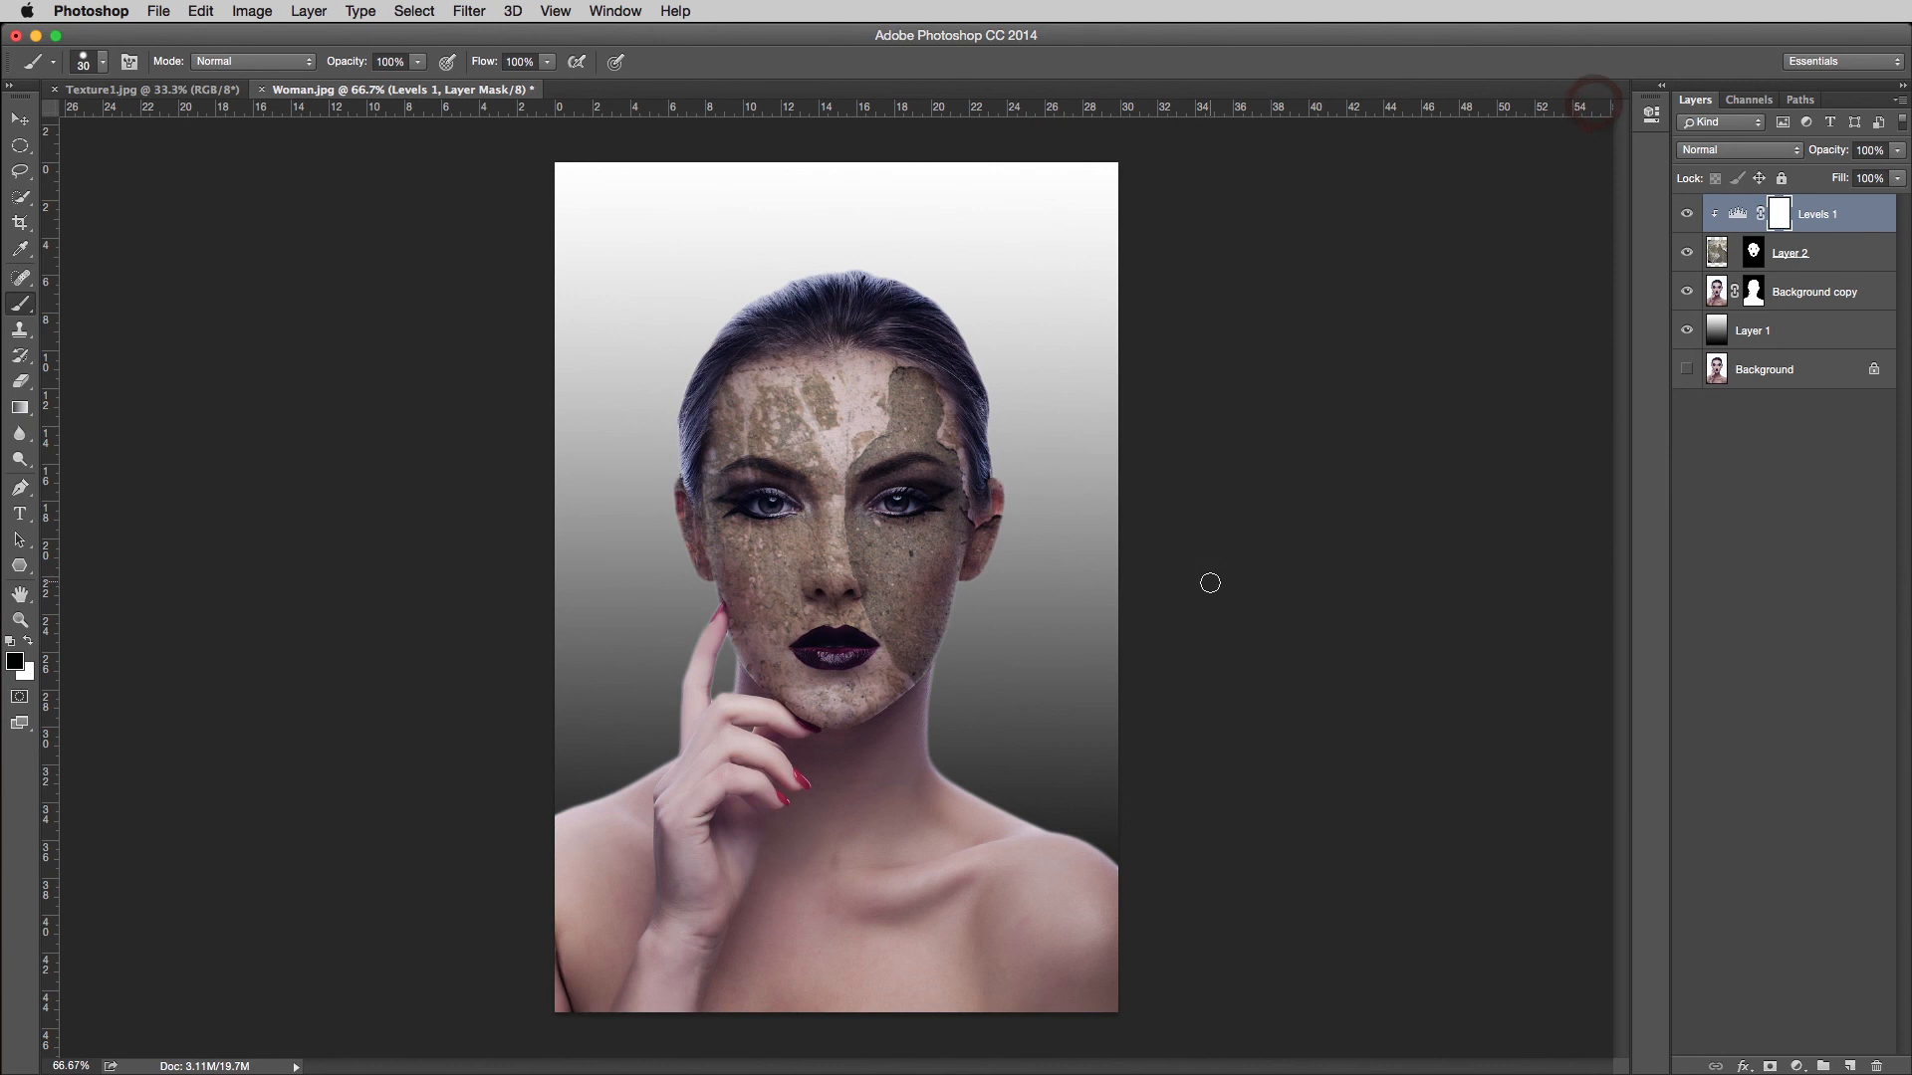